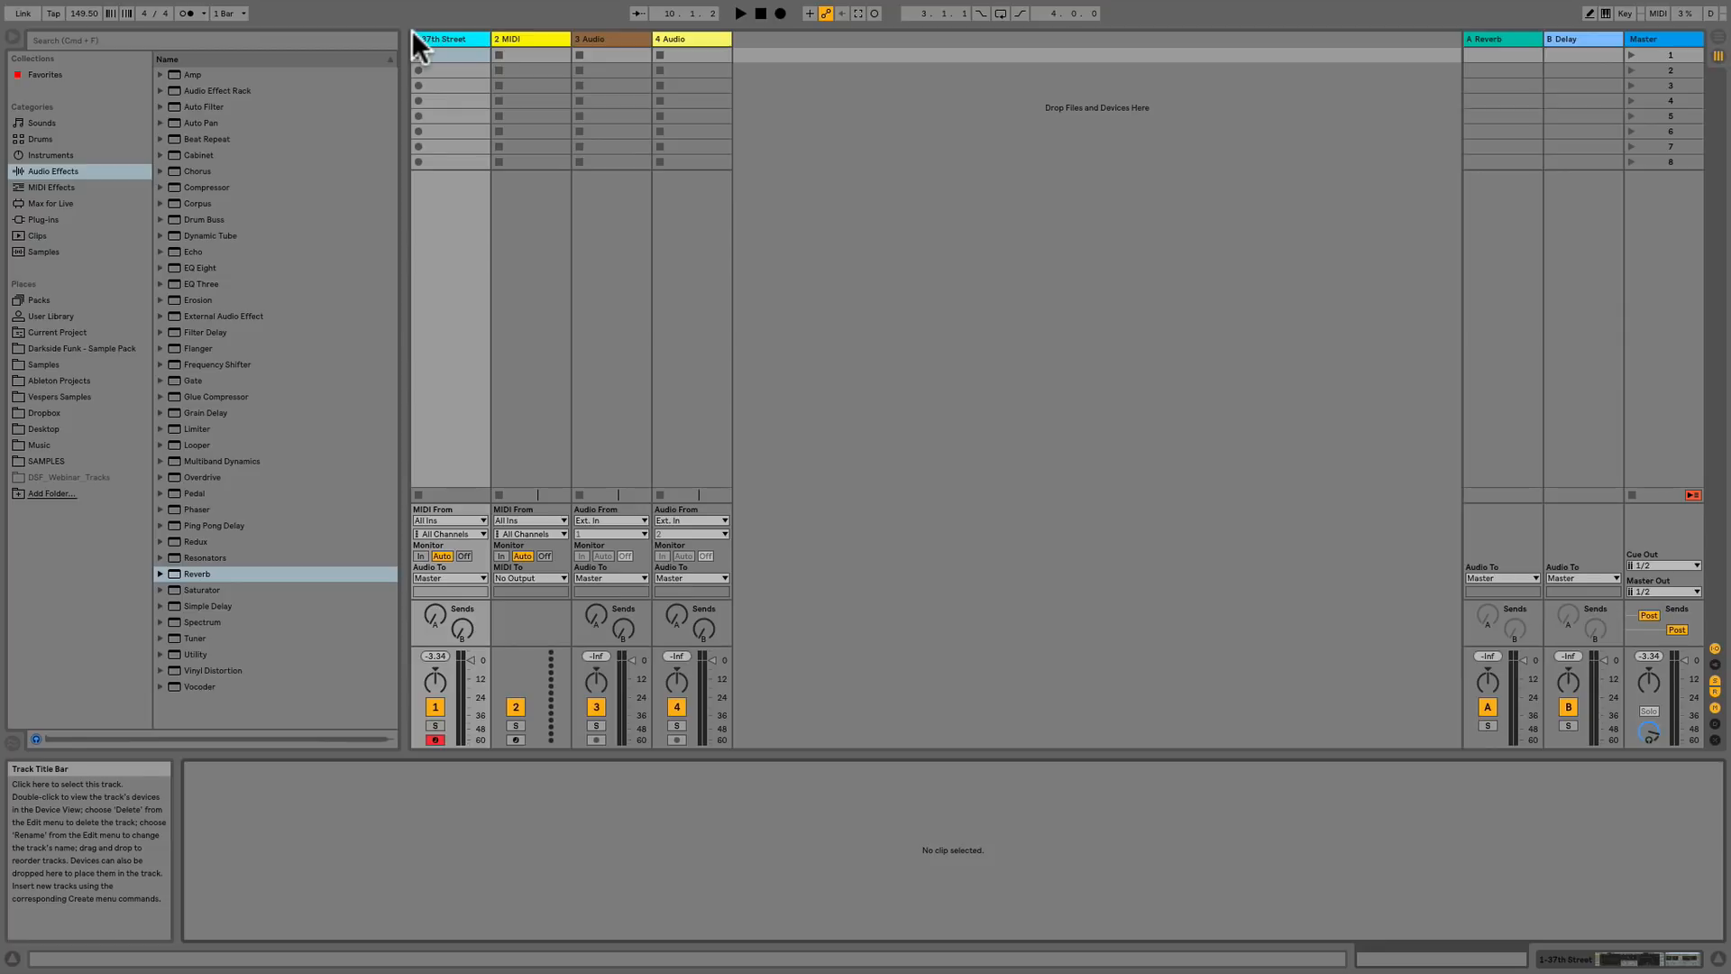
Capture the MIDI just played on the 37th Street track as a clip and loop it over 16 bars from bar 1
{"action": "left_click", "coordinate": [857, 13]}
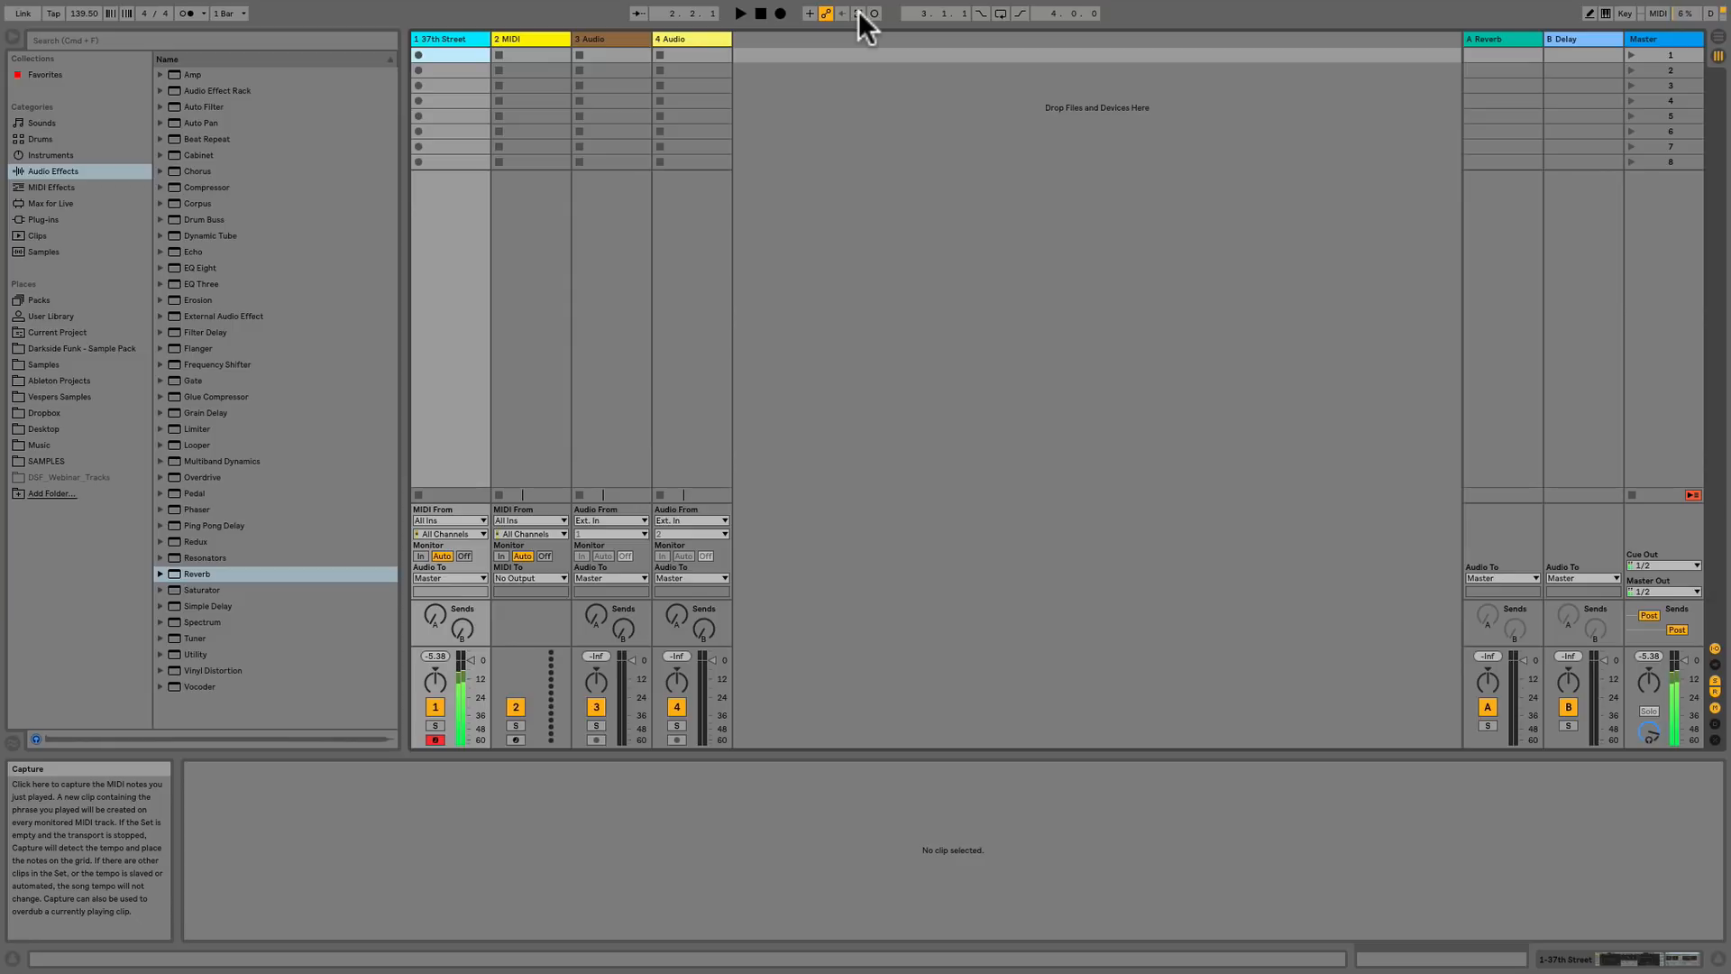
{"action": "left_click", "coordinate": [858, 13]}
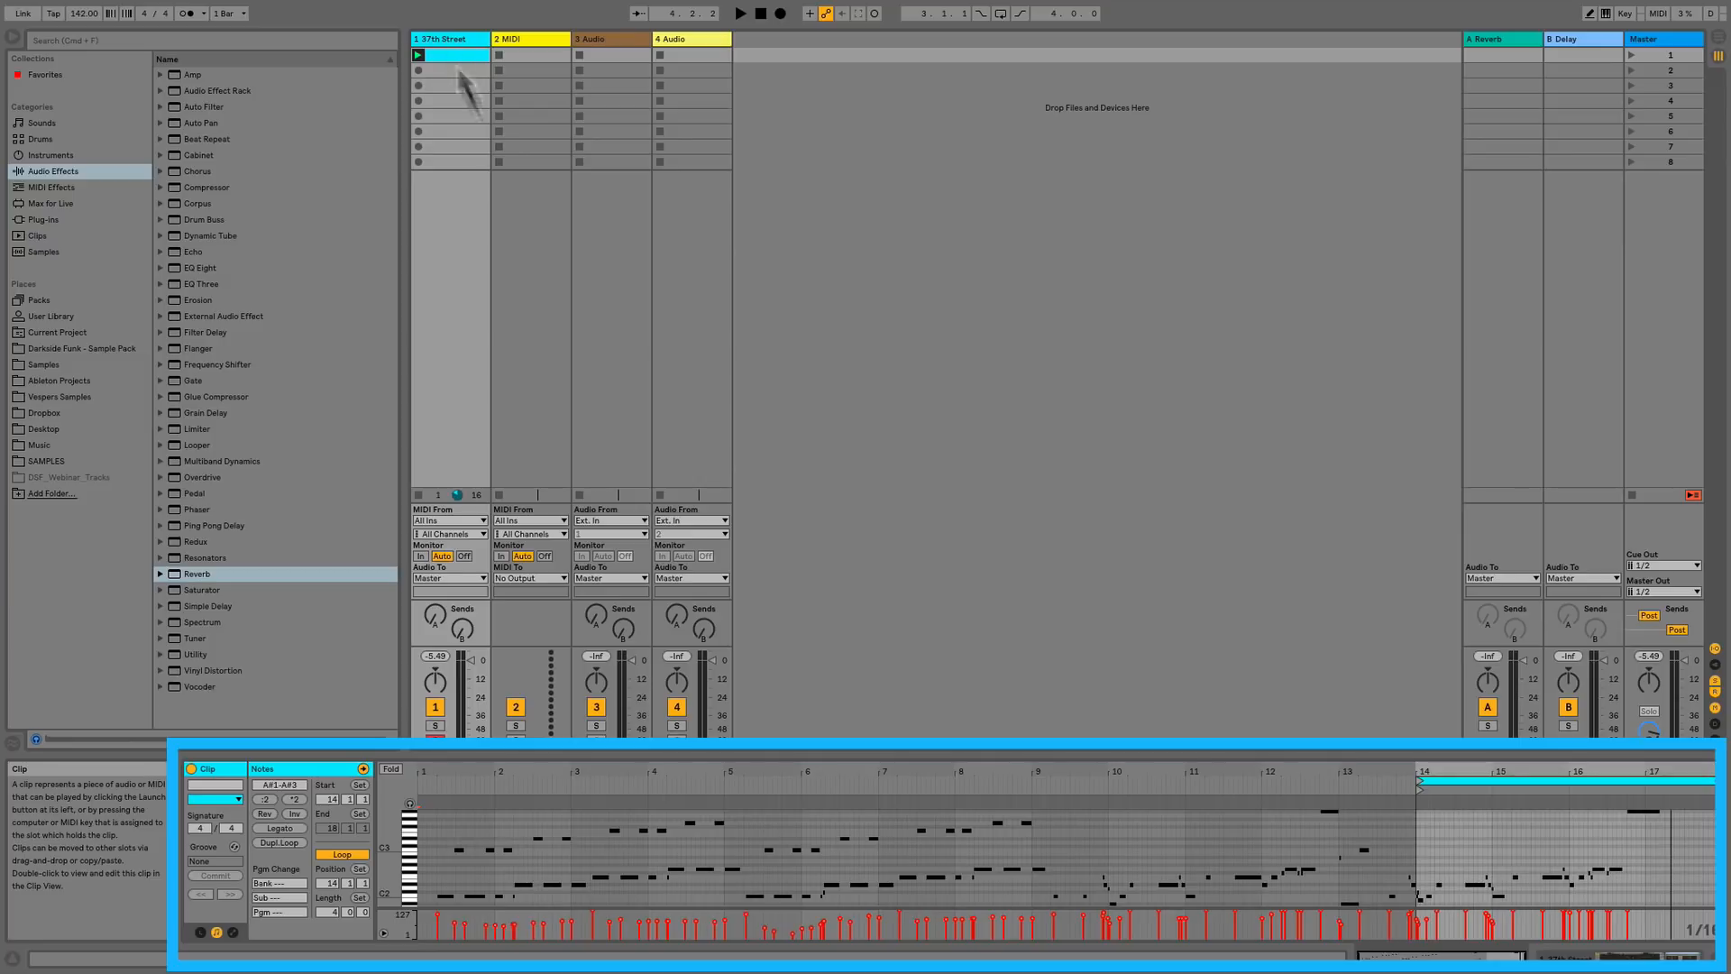
{"action": "mouse_move", "coordinate": [1415, 777]}
{"action": "left_mouse_down"}
{"action": "mouse_move", "coordinate": [1430, 777]}
{"action": "mouse_move", "coordinate": [958, 780]}
{"action": "mouse_move", "coordinate": [575, 809]}
{"action": "mouse_move", "coordinate": [421, 780]}
{"action": "left_mouse_up"}
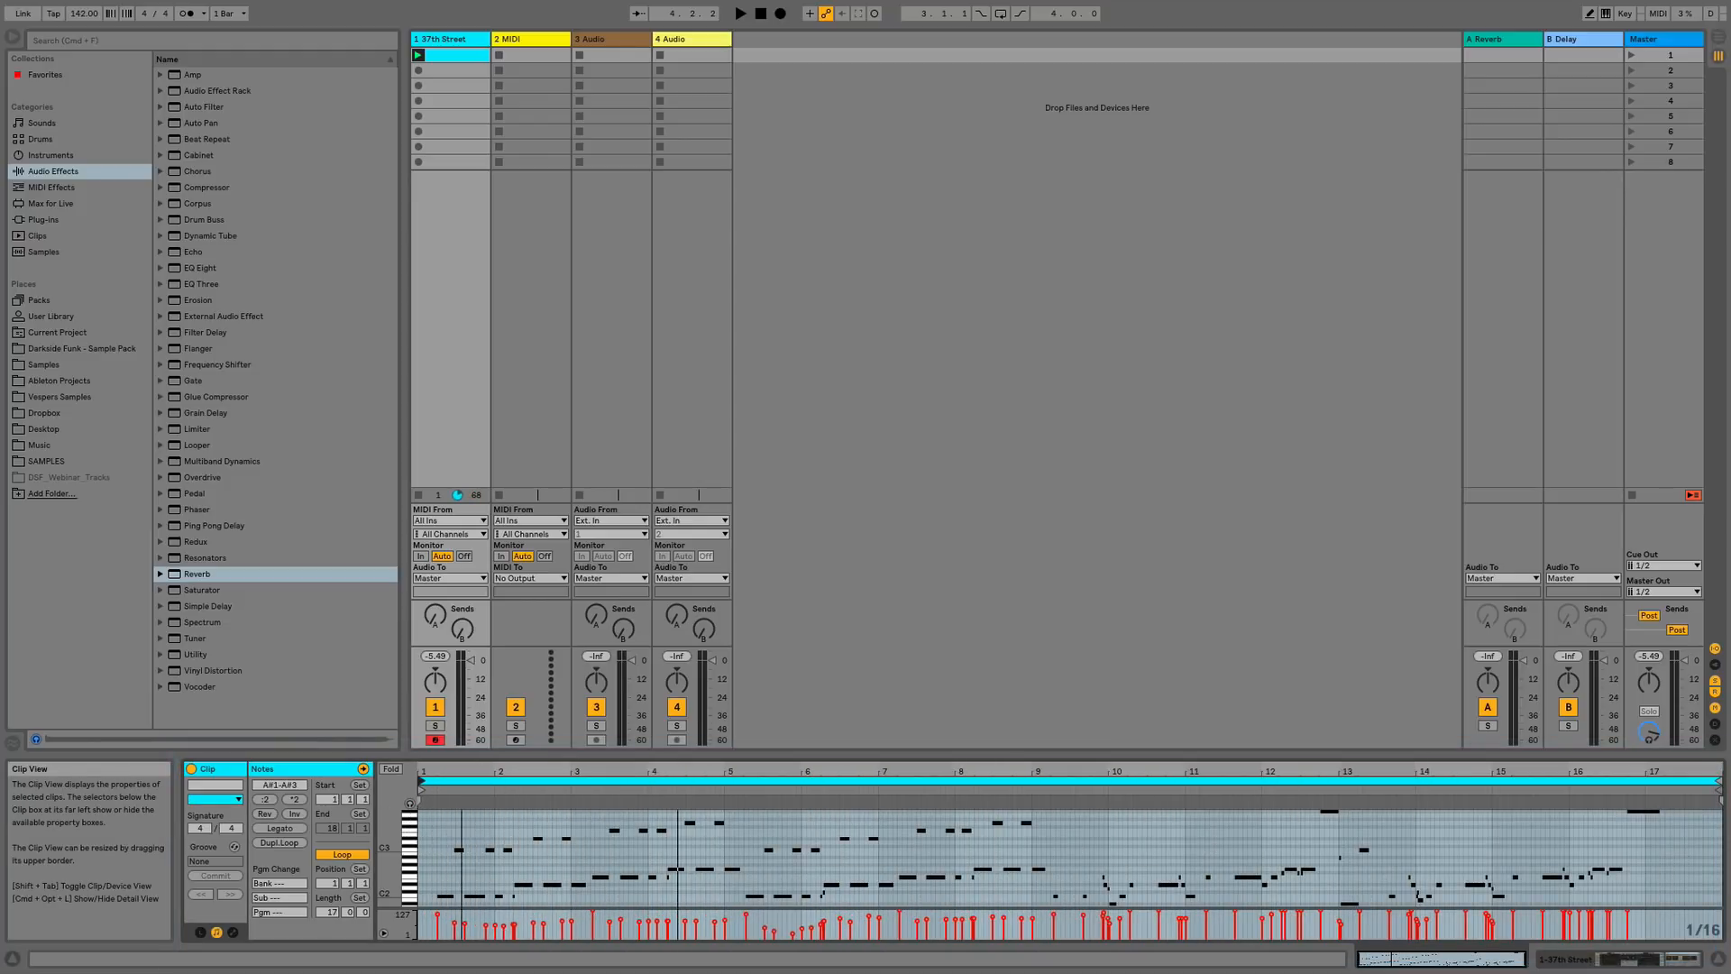
{"action": "left_click_drag", "start_coordinate": [1717, 781], "coordinate": [1642, 784]}
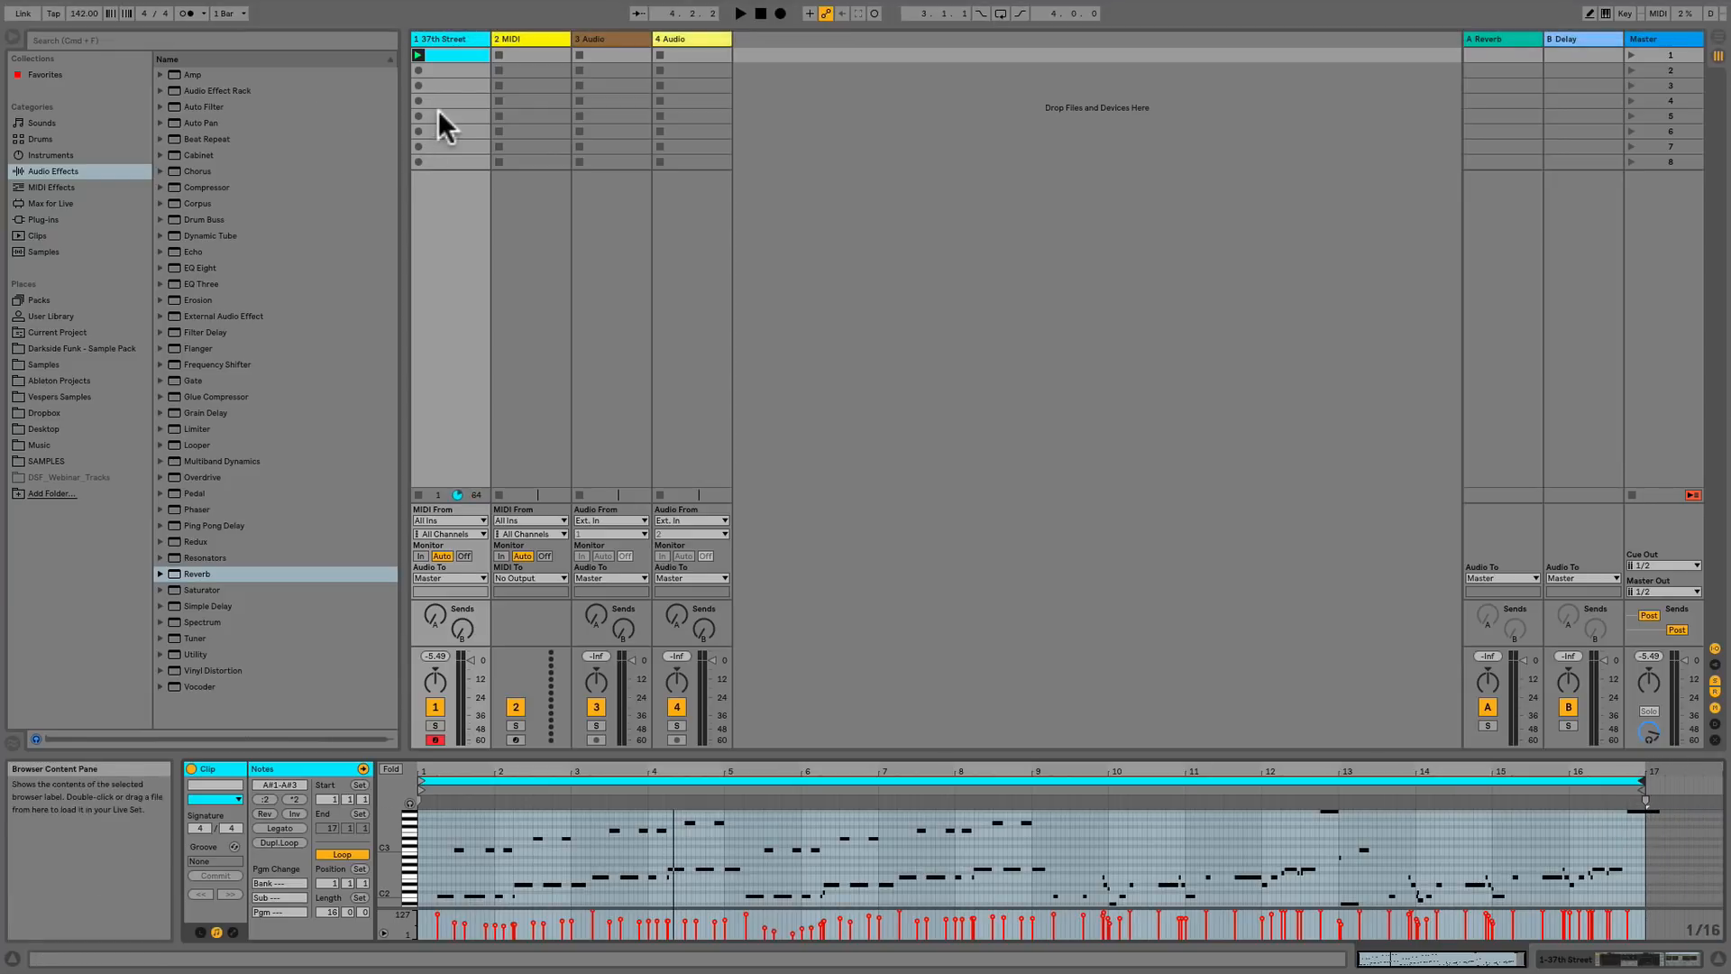
{"action": "left_click", "coordinate": [418, 55]}
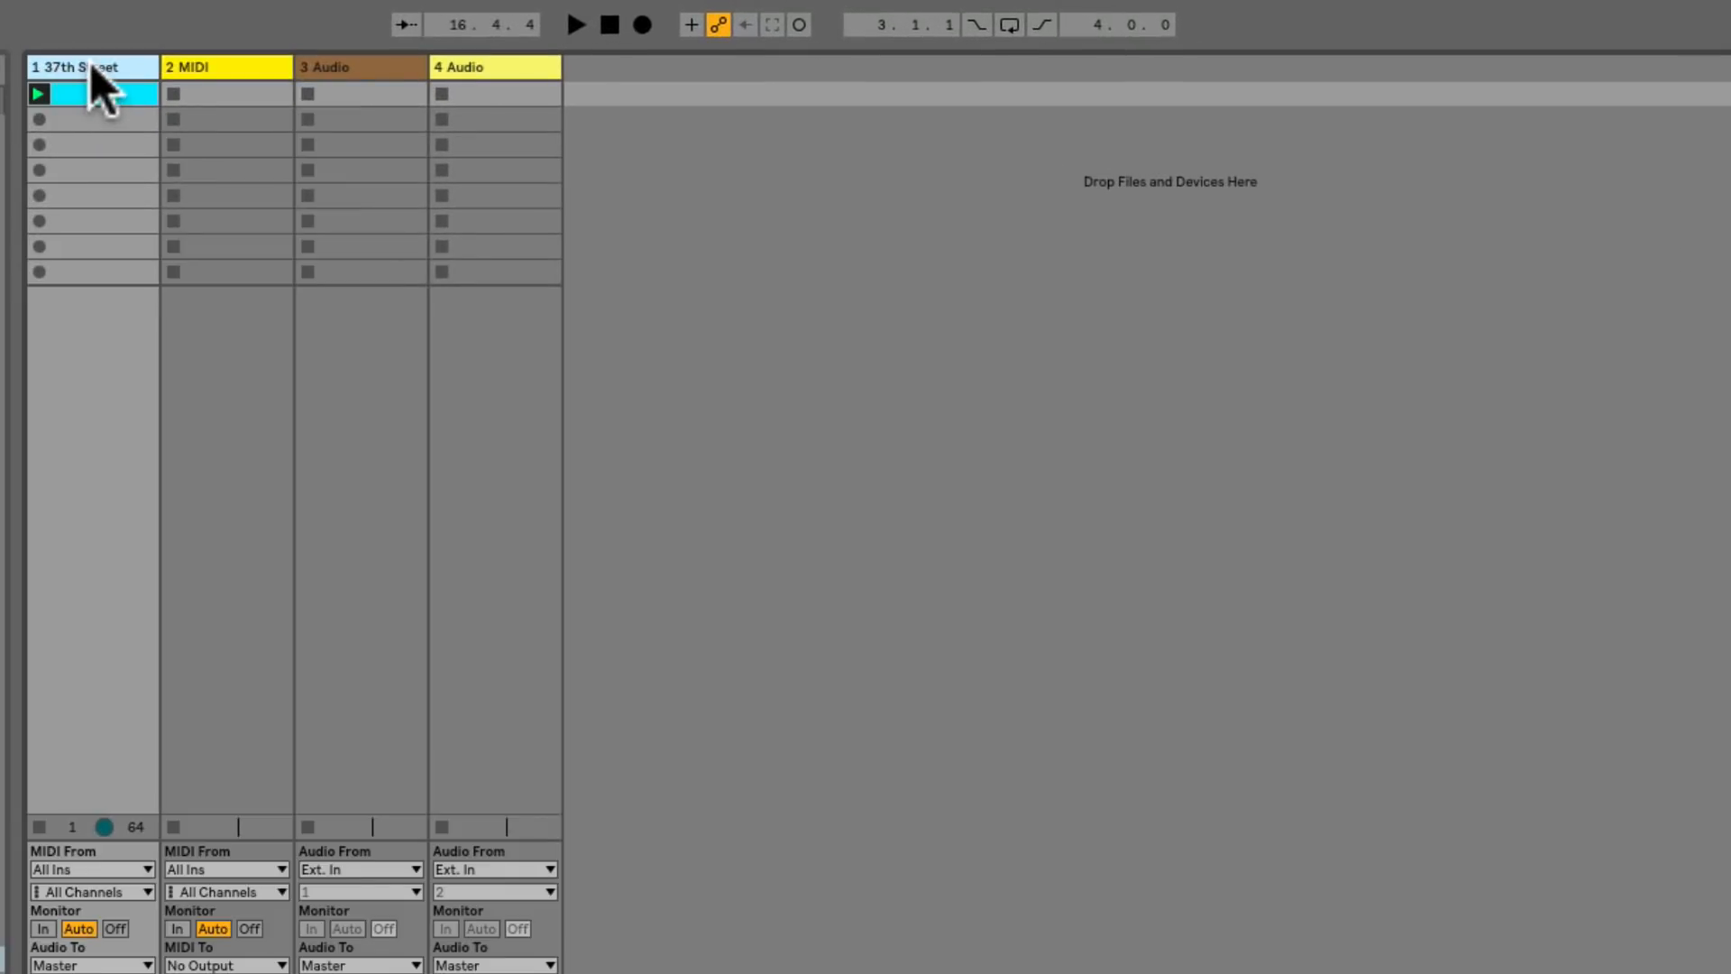
Group the 37th Street and MIDI tracks, and place the brown Audio track between them inside the group
{"action": "left_click", "coordinate": [227, 66]}
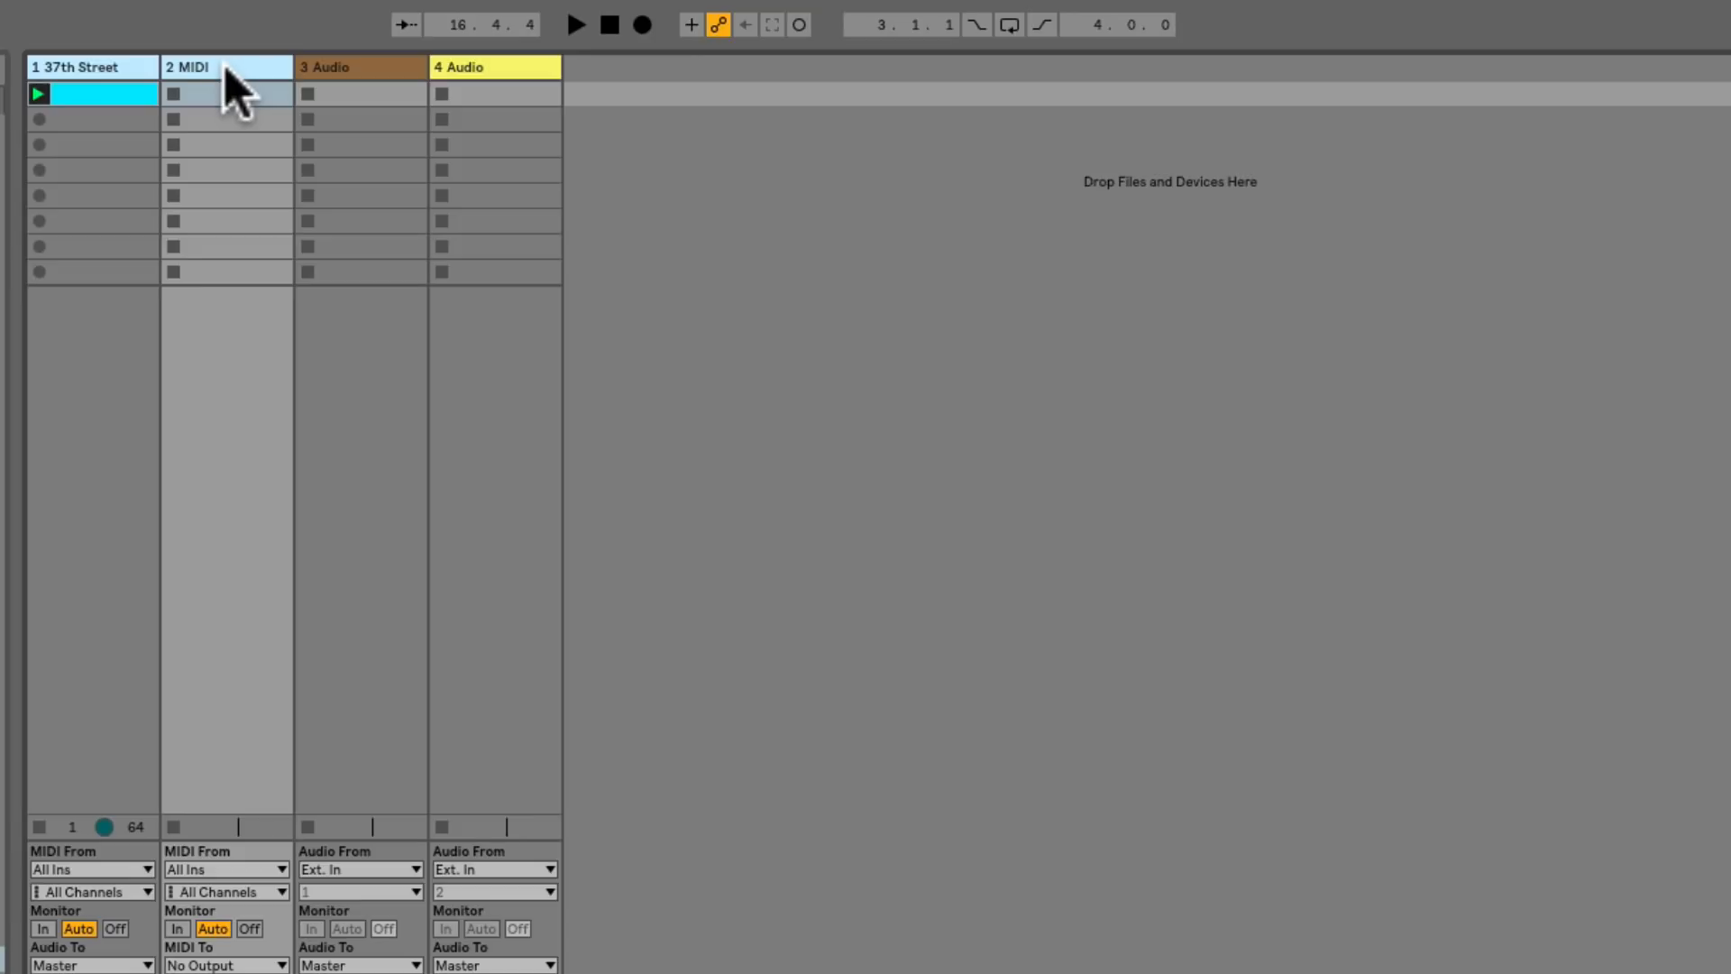
{"action": "key", "text": "ctrl+g"}
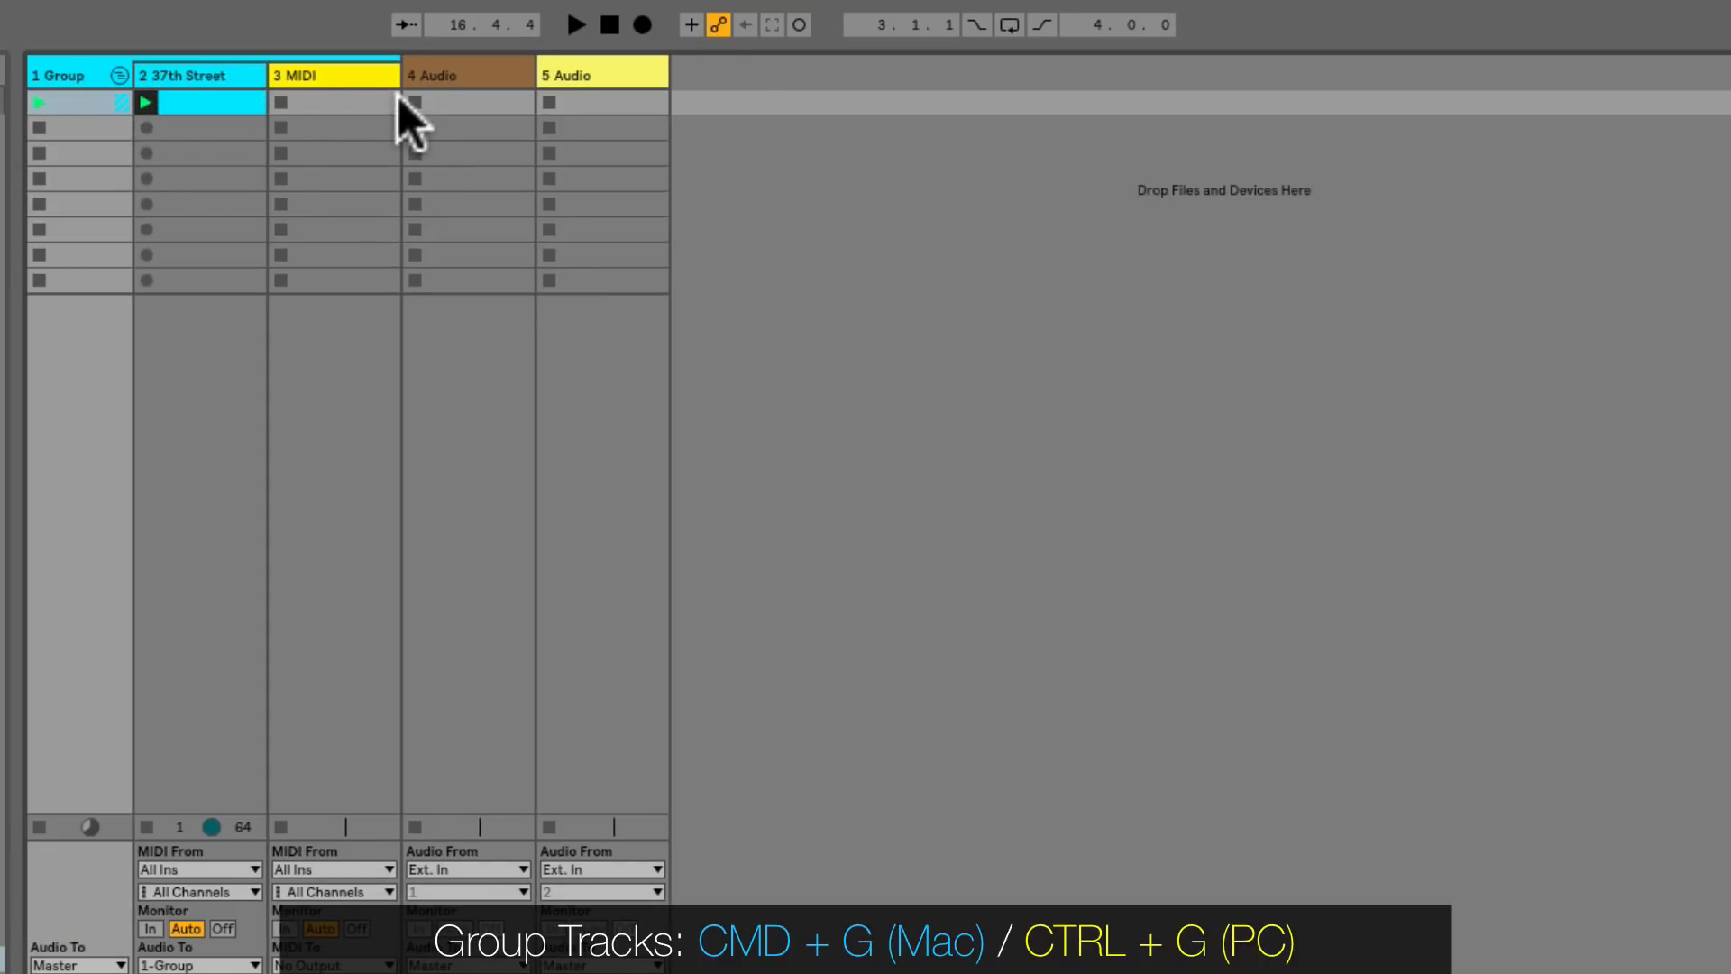
{"action": "left_click_drag", "start_coordinate": [484, 77], "coordinate": [276, 83]}
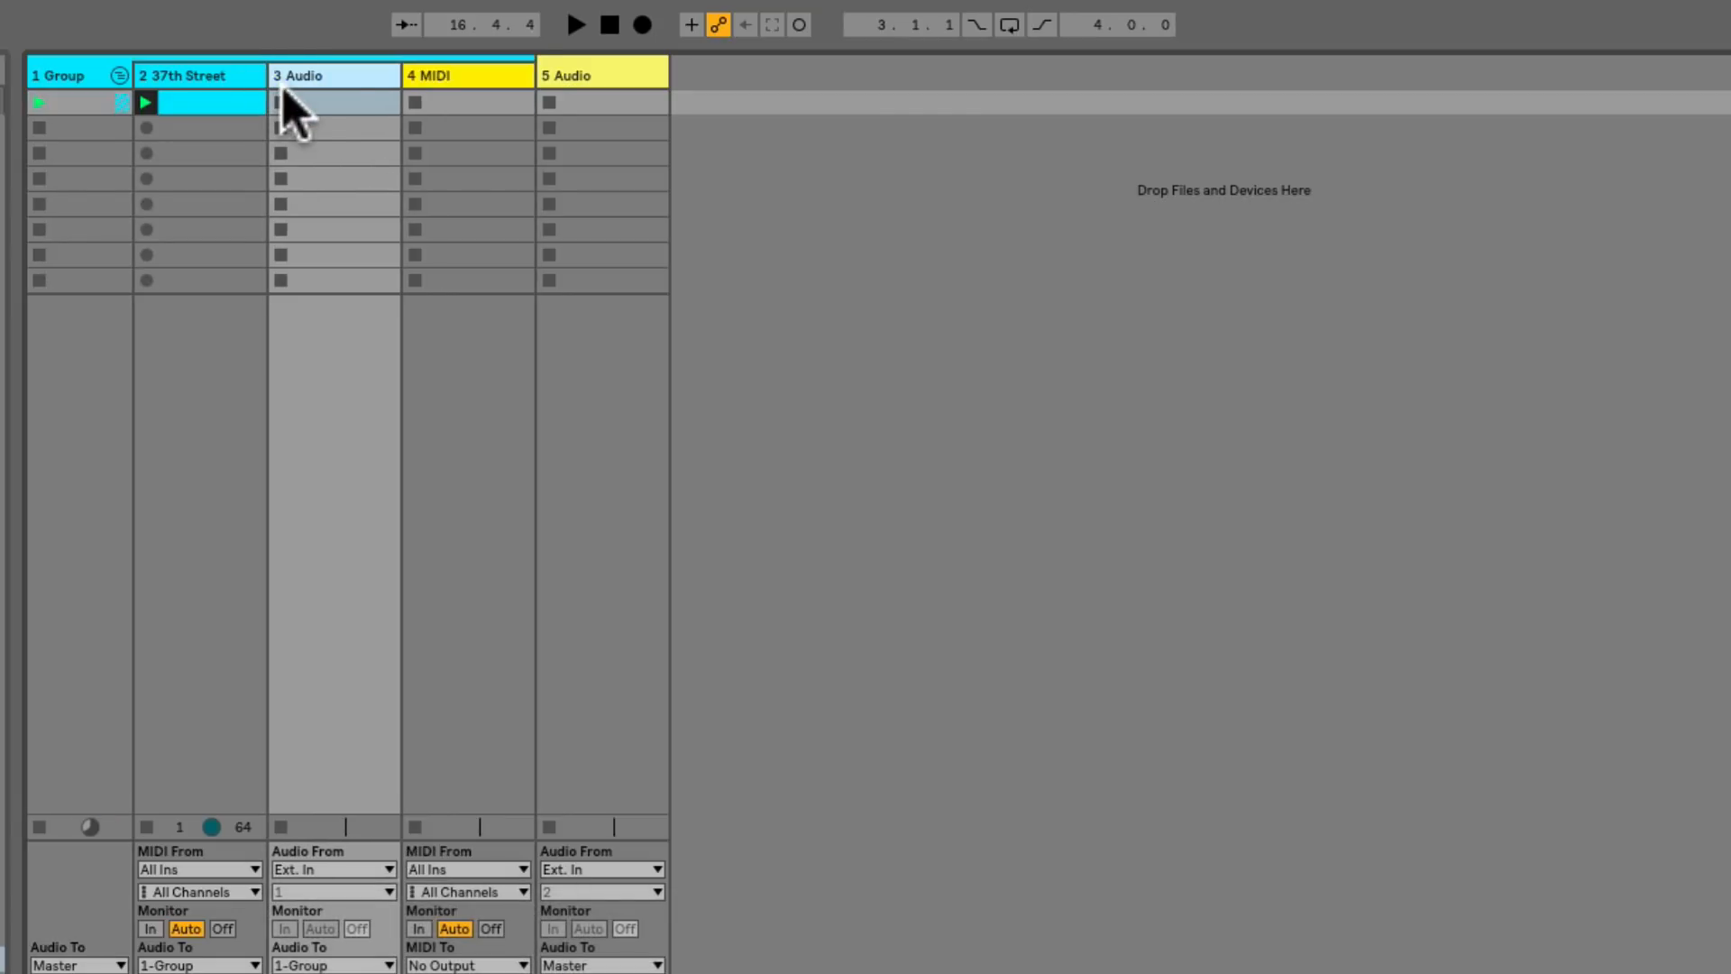
Group the brown Audio track and the MIDI track into a nested group inside the outer group
{"action": "left_click", "coordinate": [466, 79]}
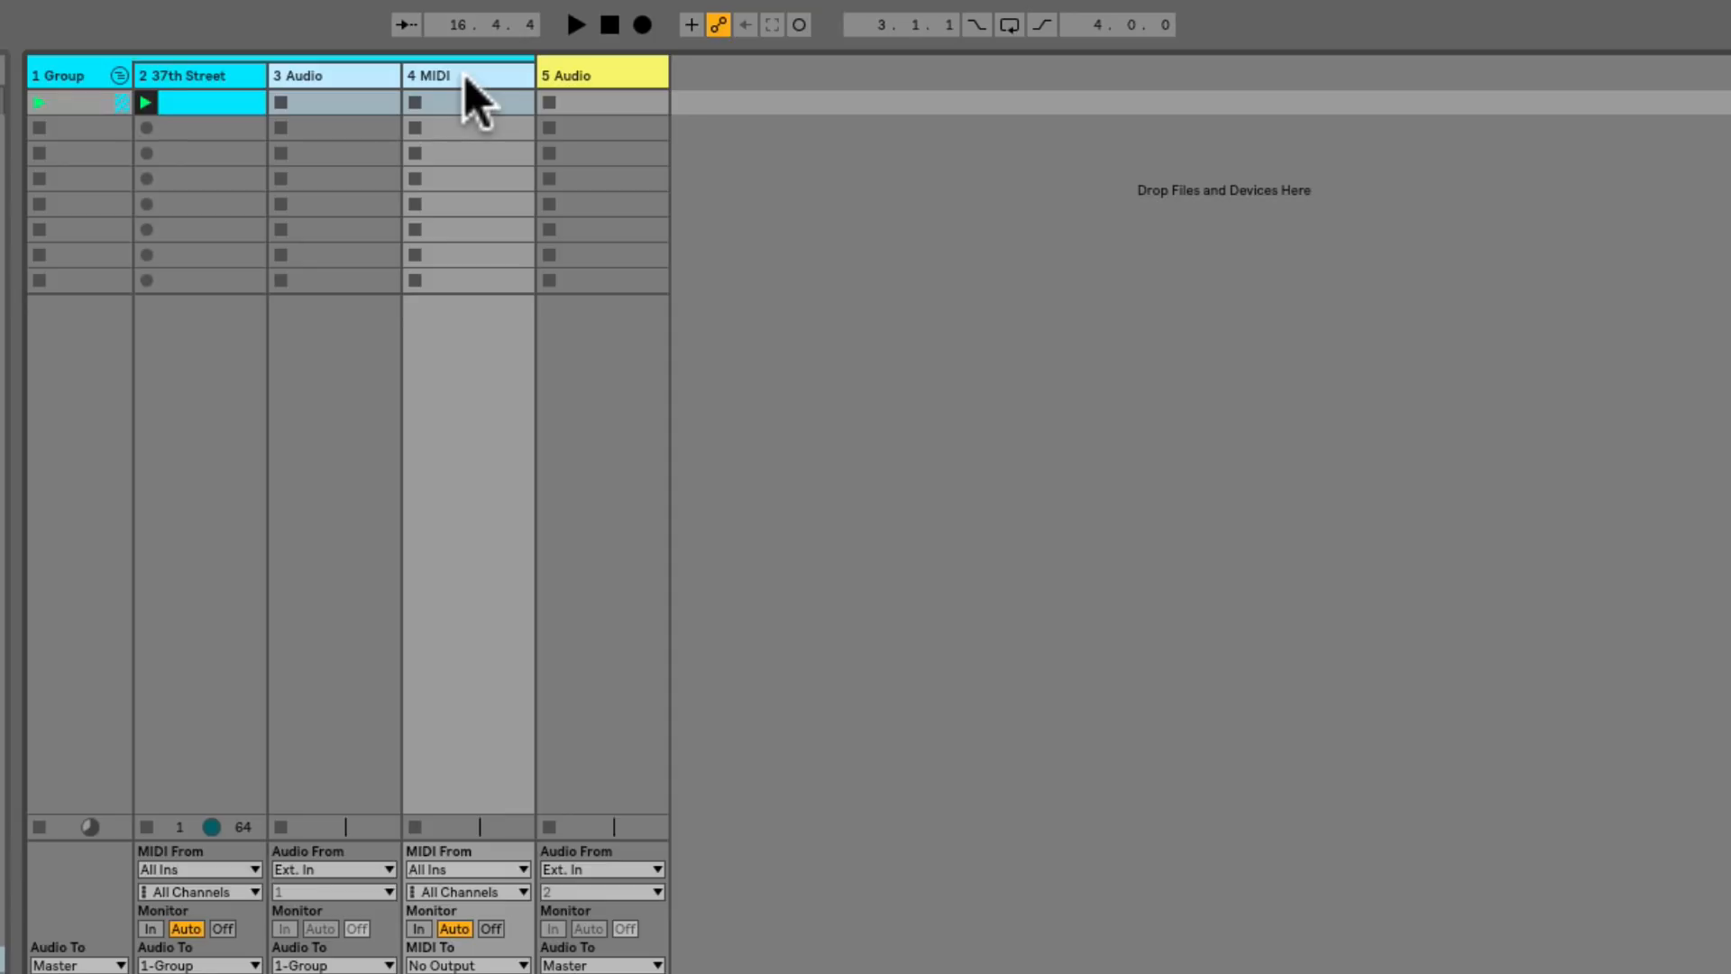
{"action": "key", "text": "ctrl+g"}
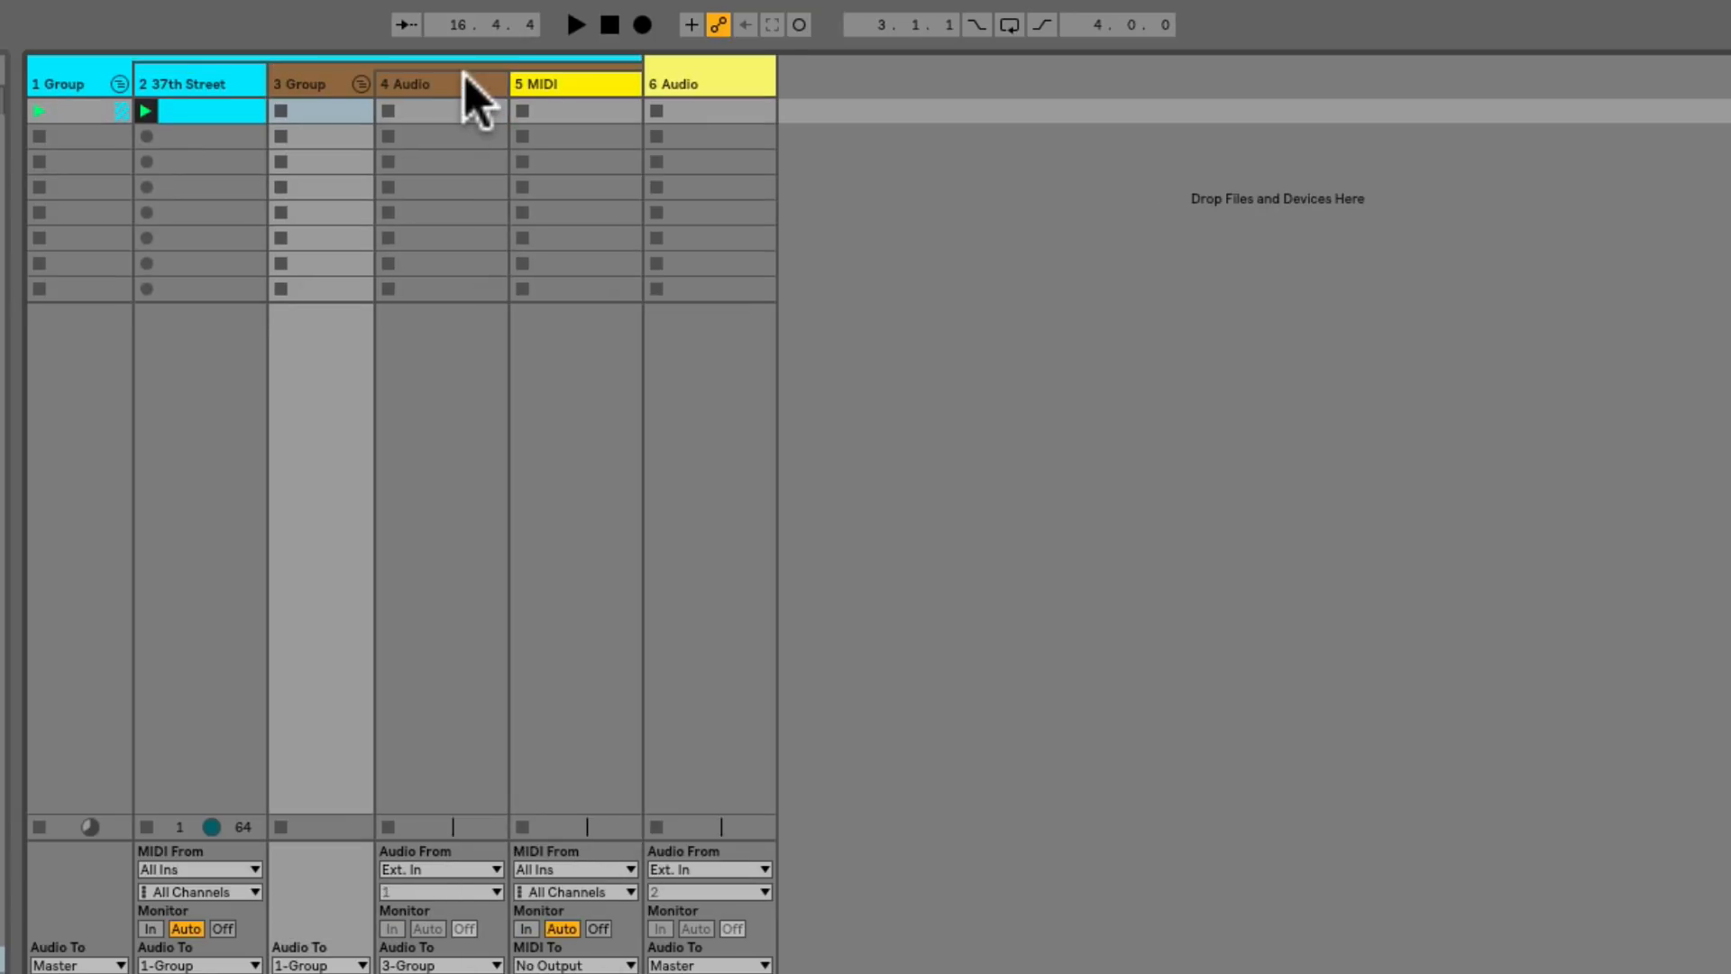
{"action": "left_click", "coordinate": [322, 86]}
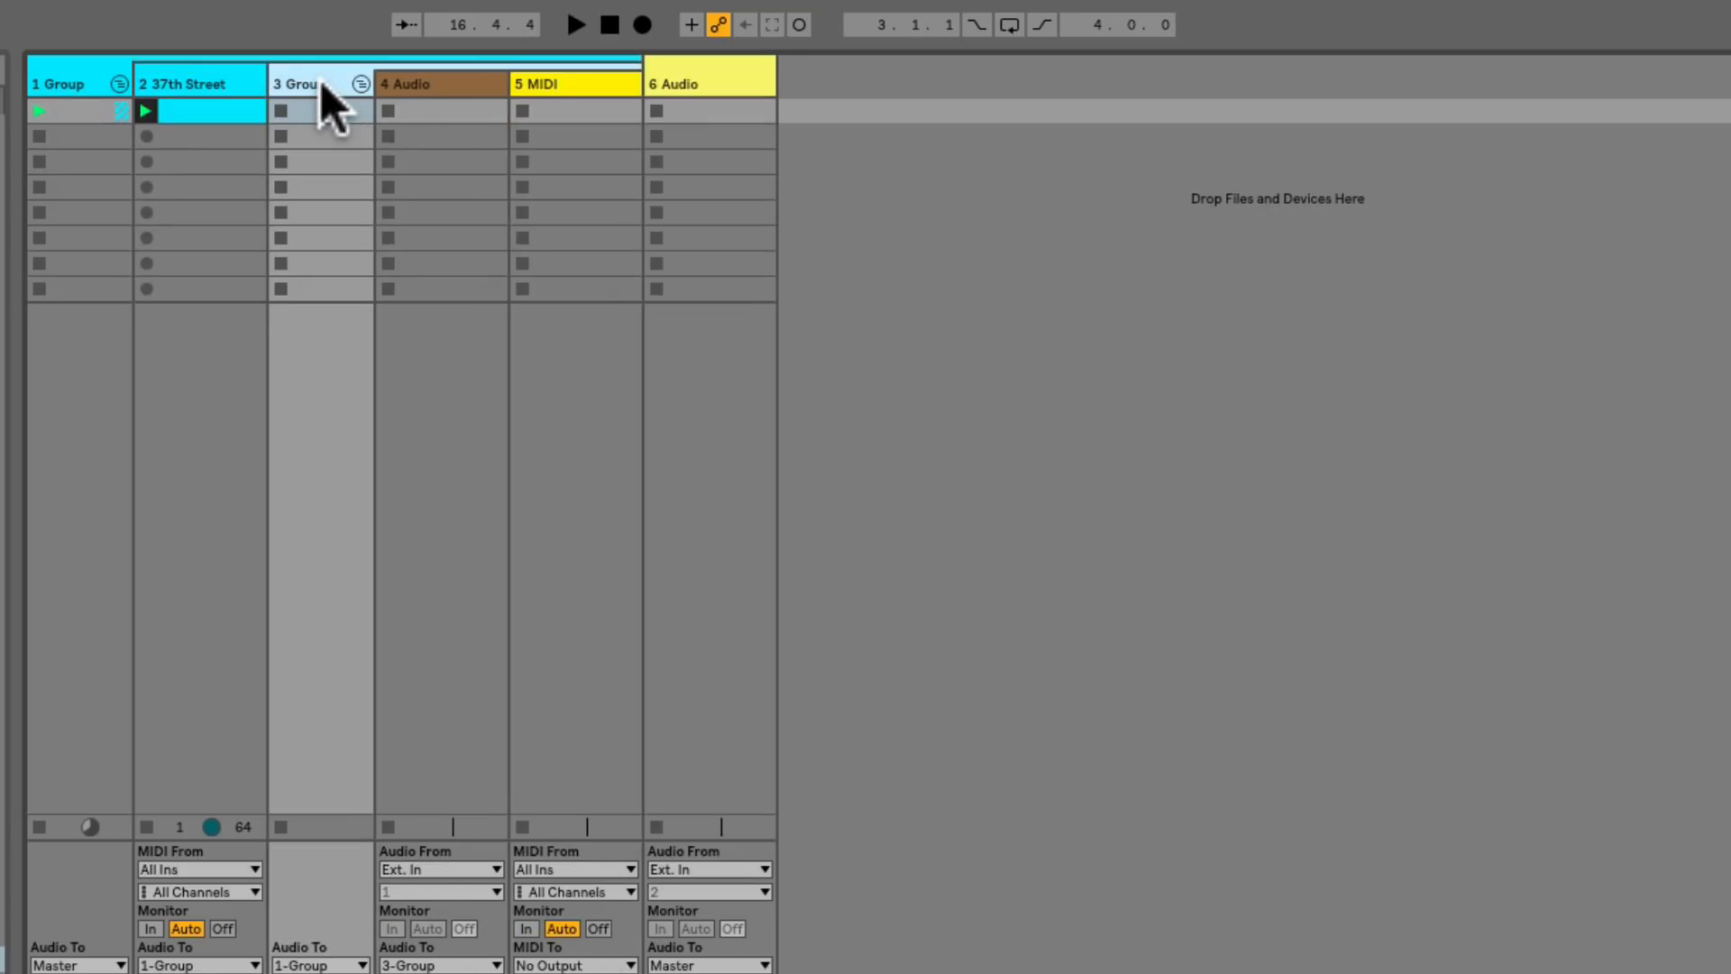
Collapse the outer group and expand it again to check the tracks nested in it
{"action": "left_click", "coordinate": [61, 81]}
{"action": "left_click", "coordinate": [118, 83]}
{"action": "left_click", "coordinate": [117, 109]}
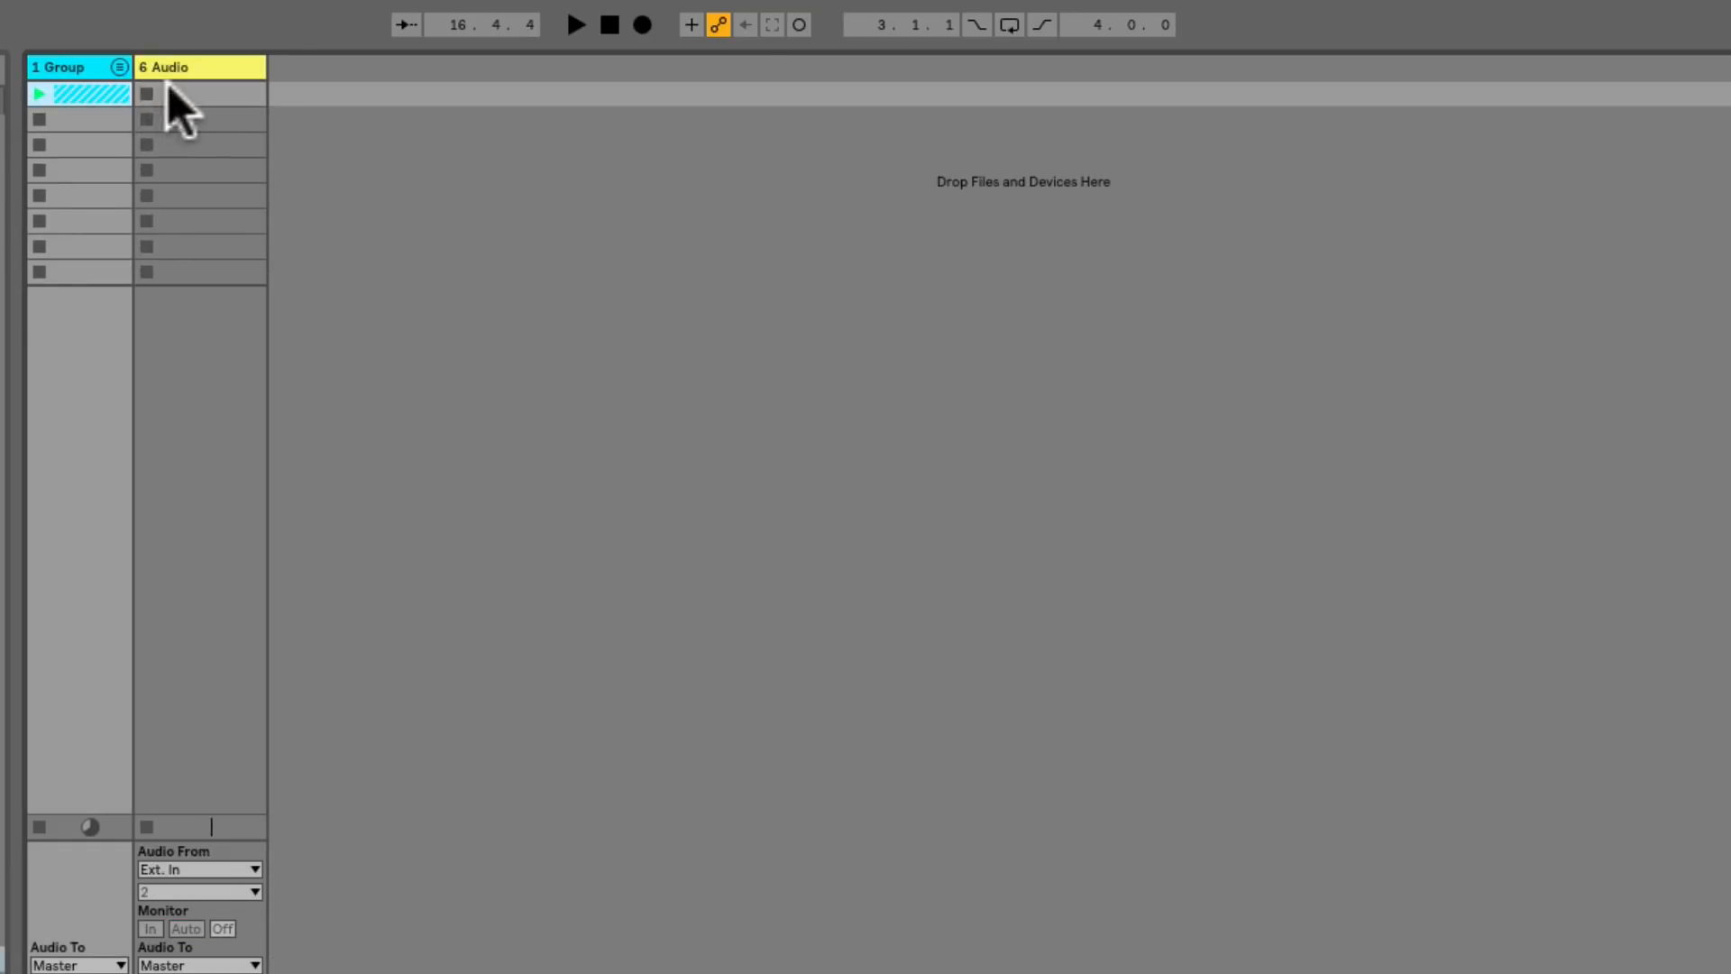
{"action": "left_click", "coordinate": [119, 83]}
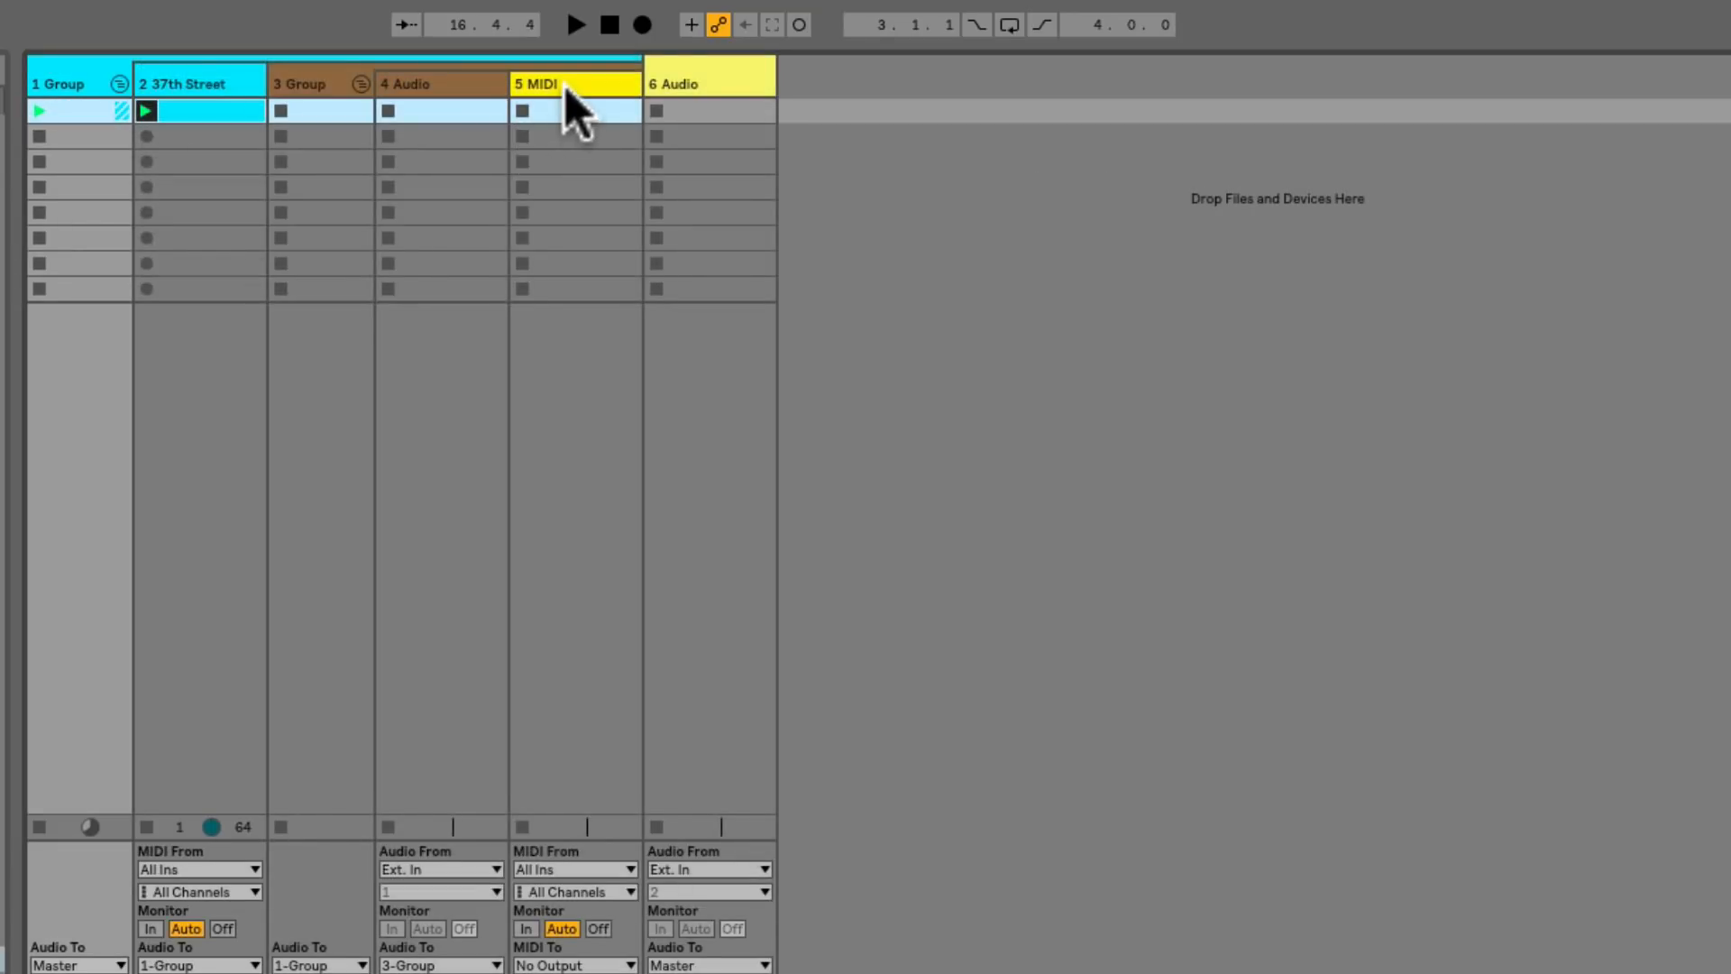
Move the yellow Audio track into the nested group before the MIDI track and group those two one level deeper
{"action": "left_click_drag", "start_coordinate": [743, 83], "coordinate": [532, 86]}
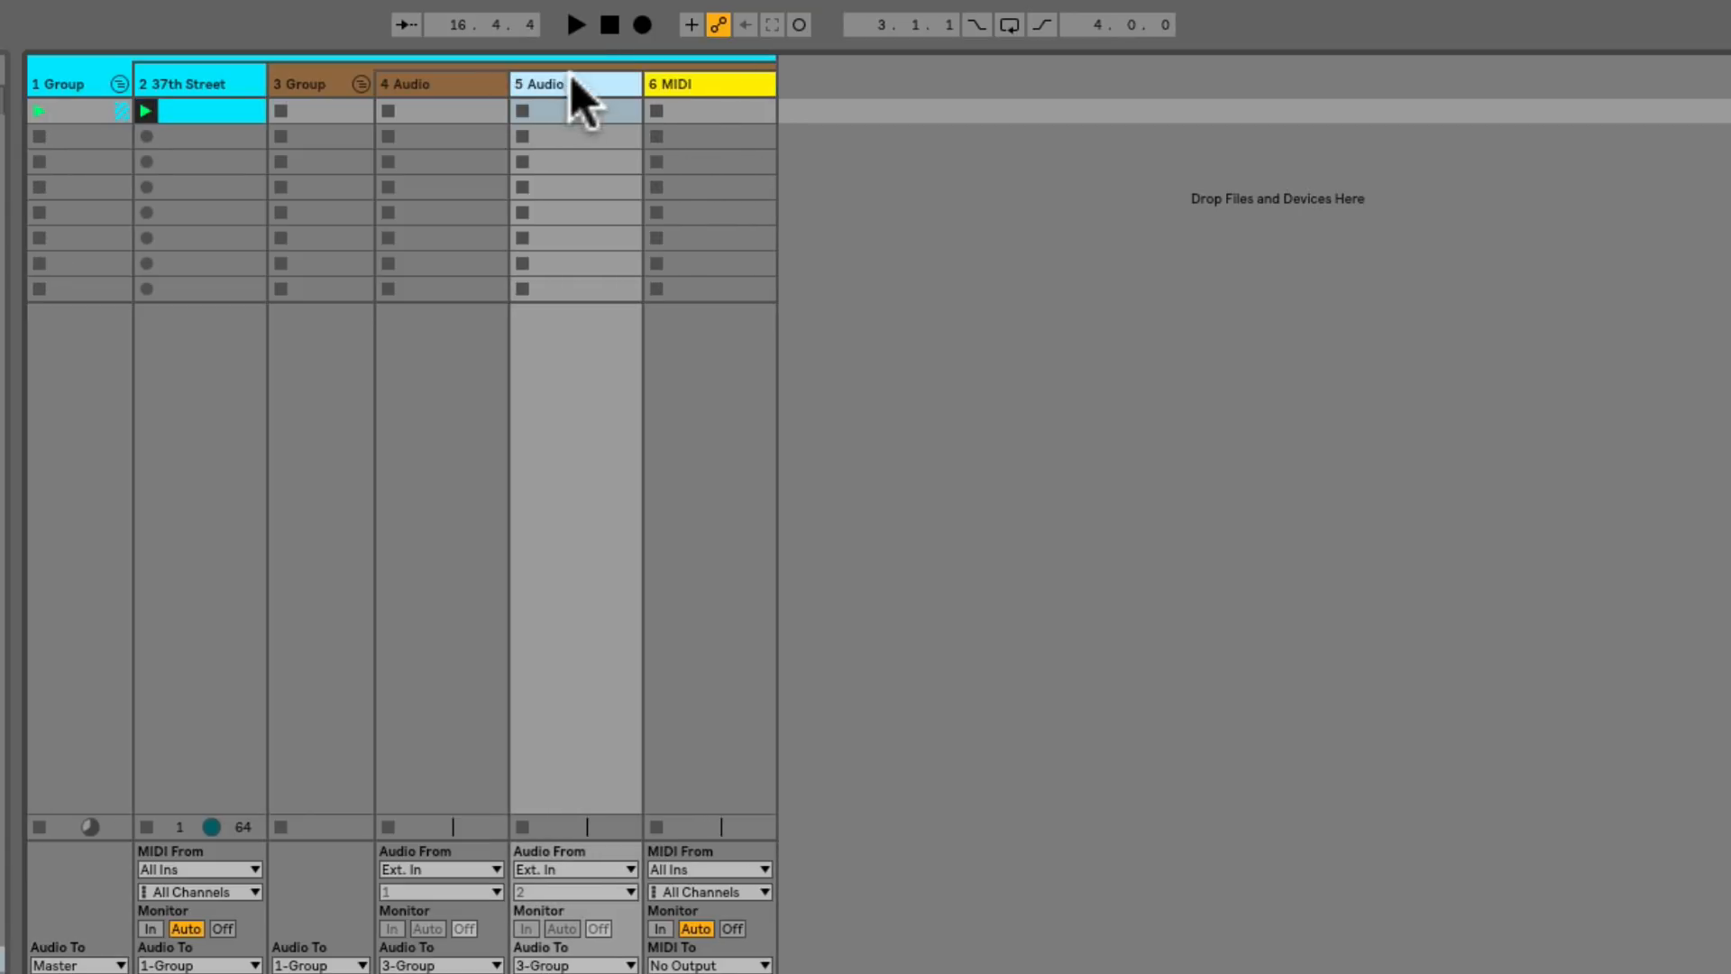
{"action": "left_click", "coordinate": [691, 87]}
{"action": "key", "text": "ctrl+g"}
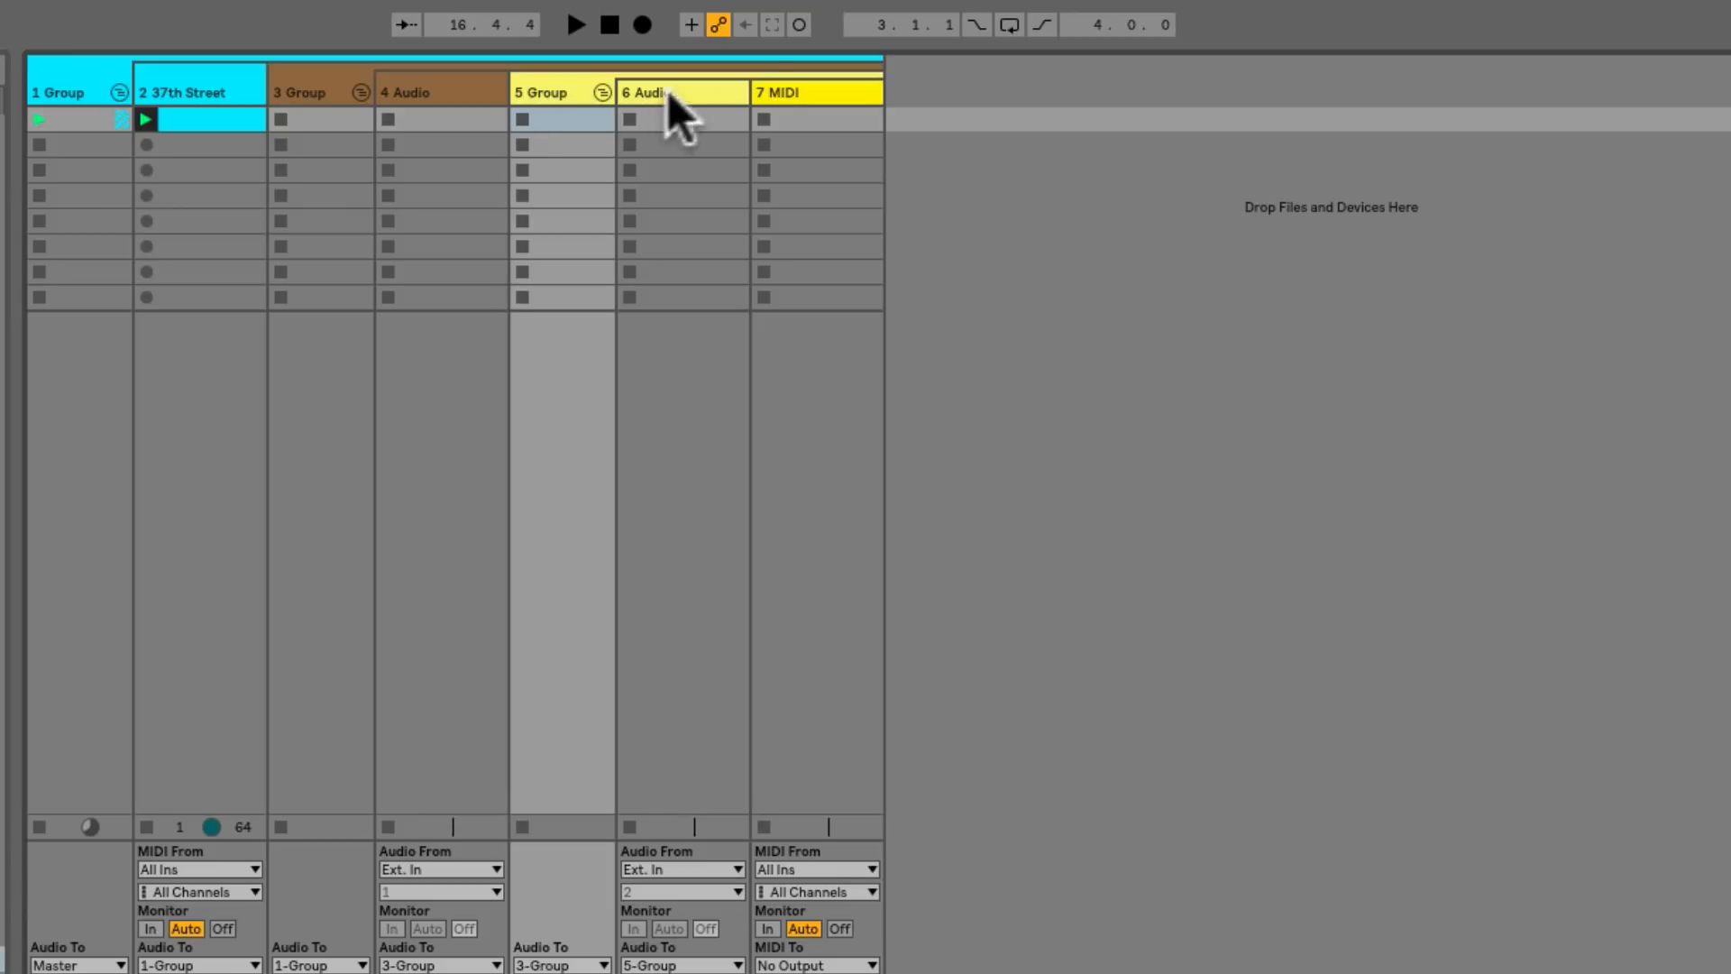
Examine the nested group hierarchy, from the outer group through the inner group to the deepest Audio and MIDI tracks
{"action": "left_click", "coordinate": [791, 93]}
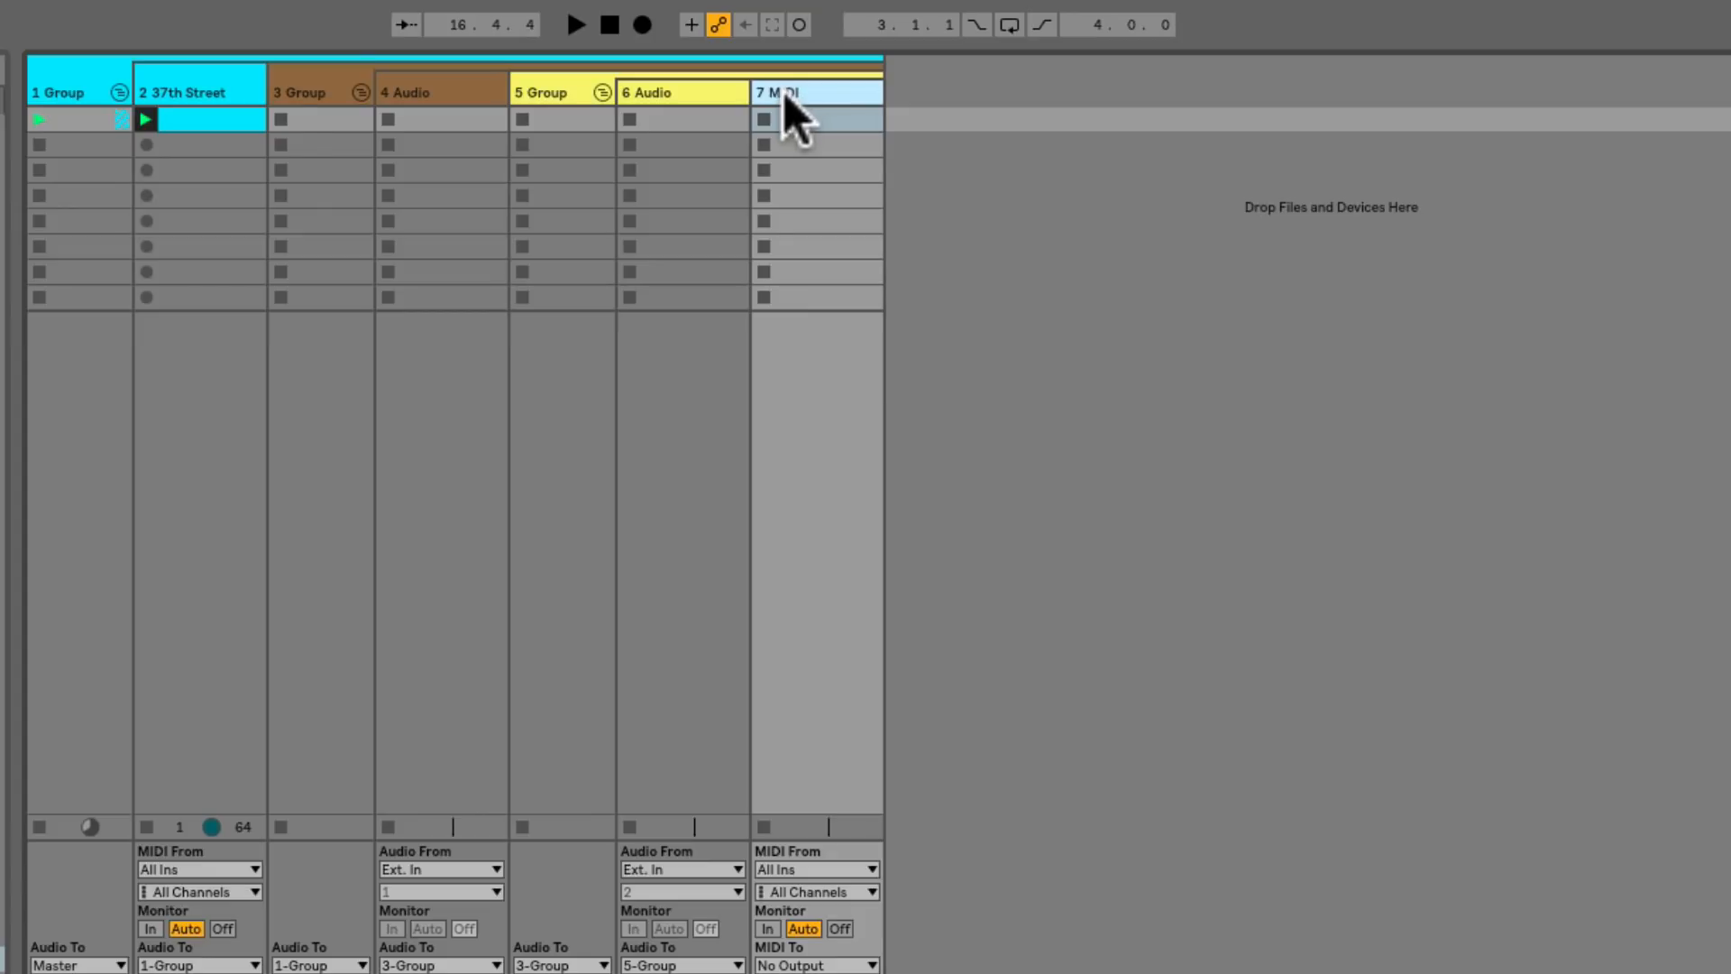
{"action": "left_click", "coordinate": [68, 88]}
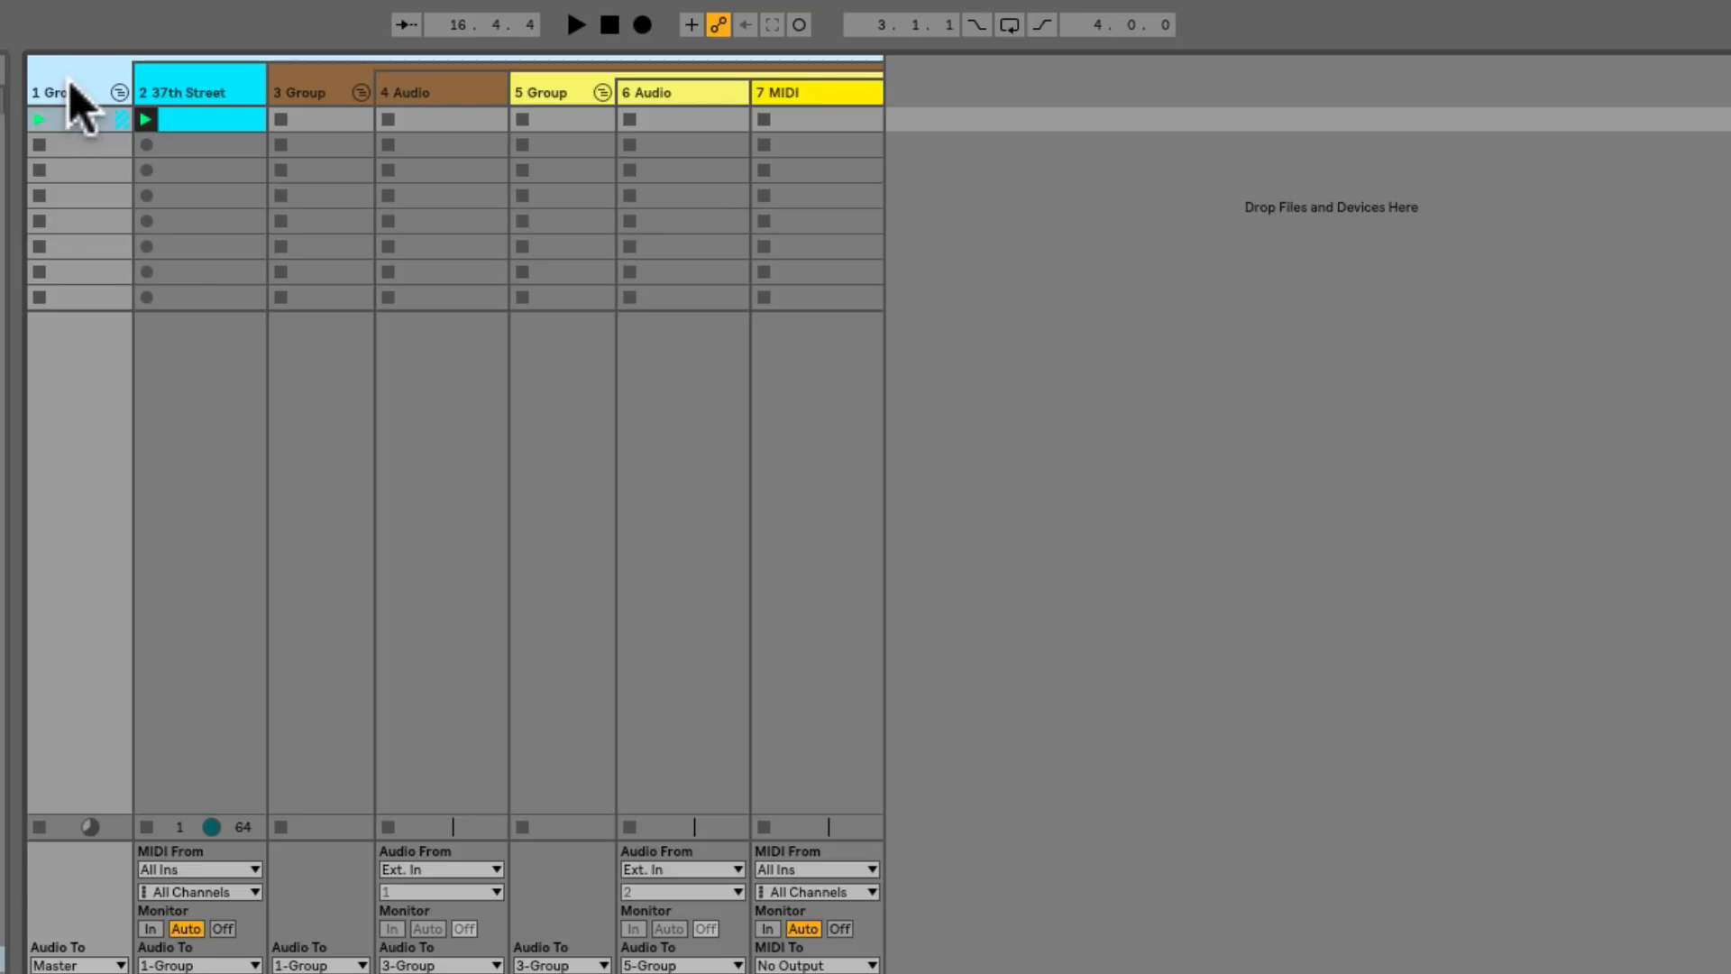
{"action": "left_click", "coordinate": [317, 92]}
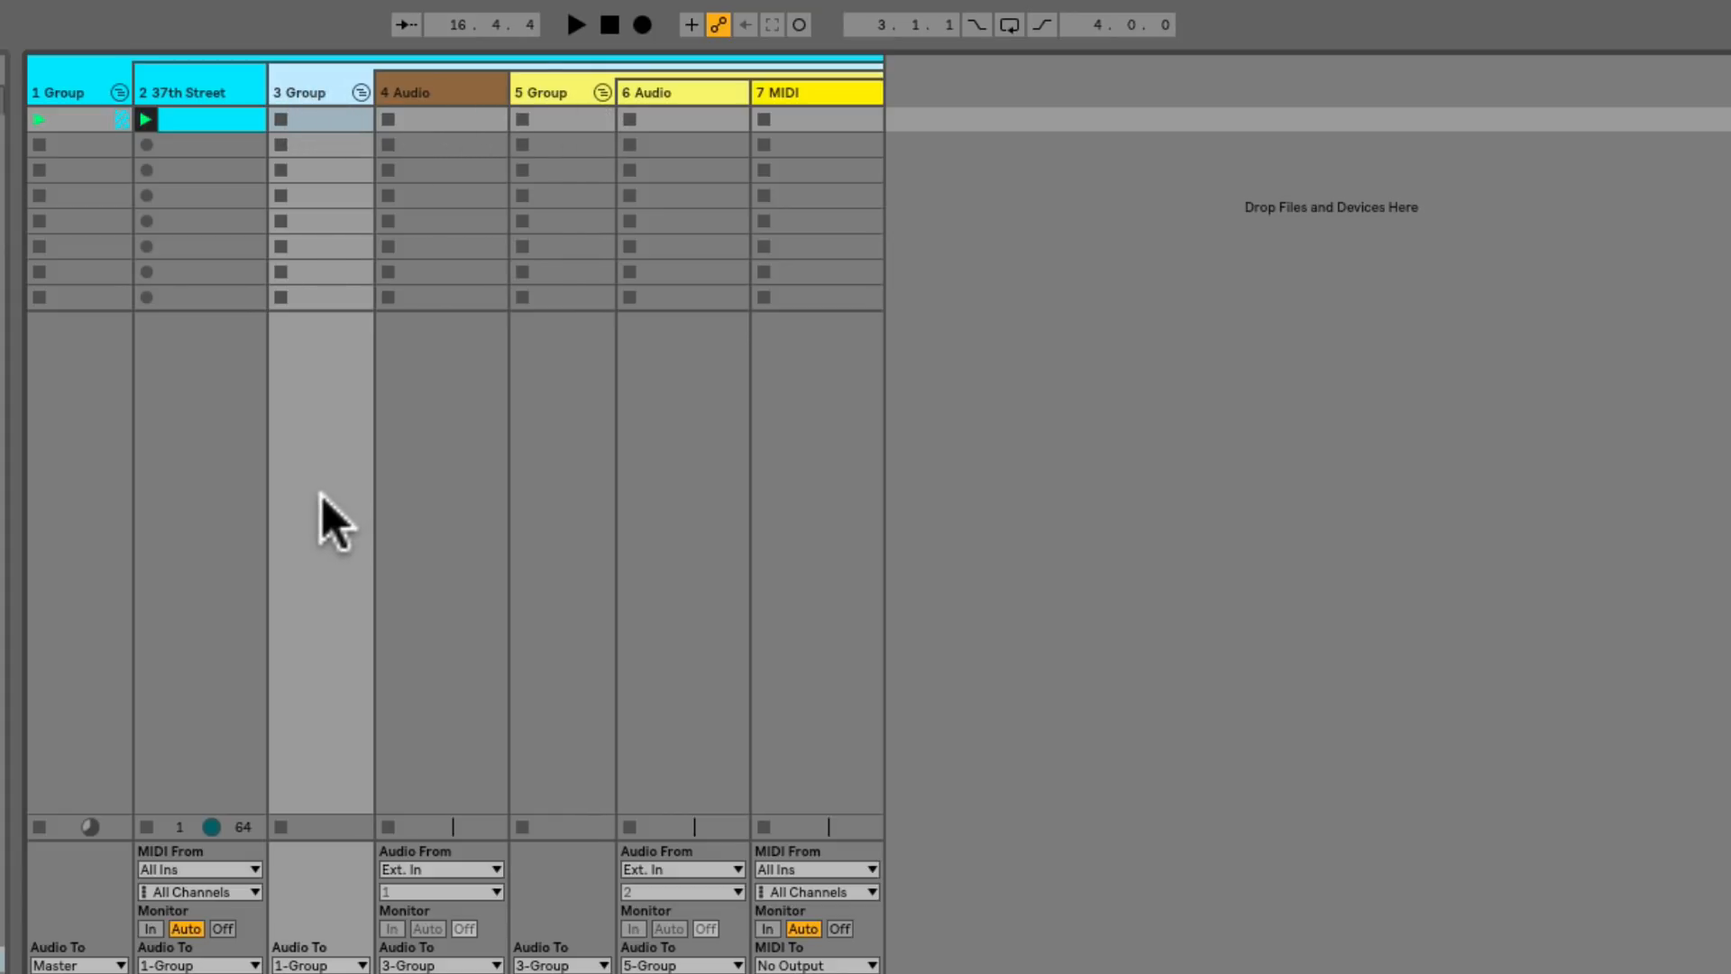
{"action": "left_click", "coordinate": [677, 97]}
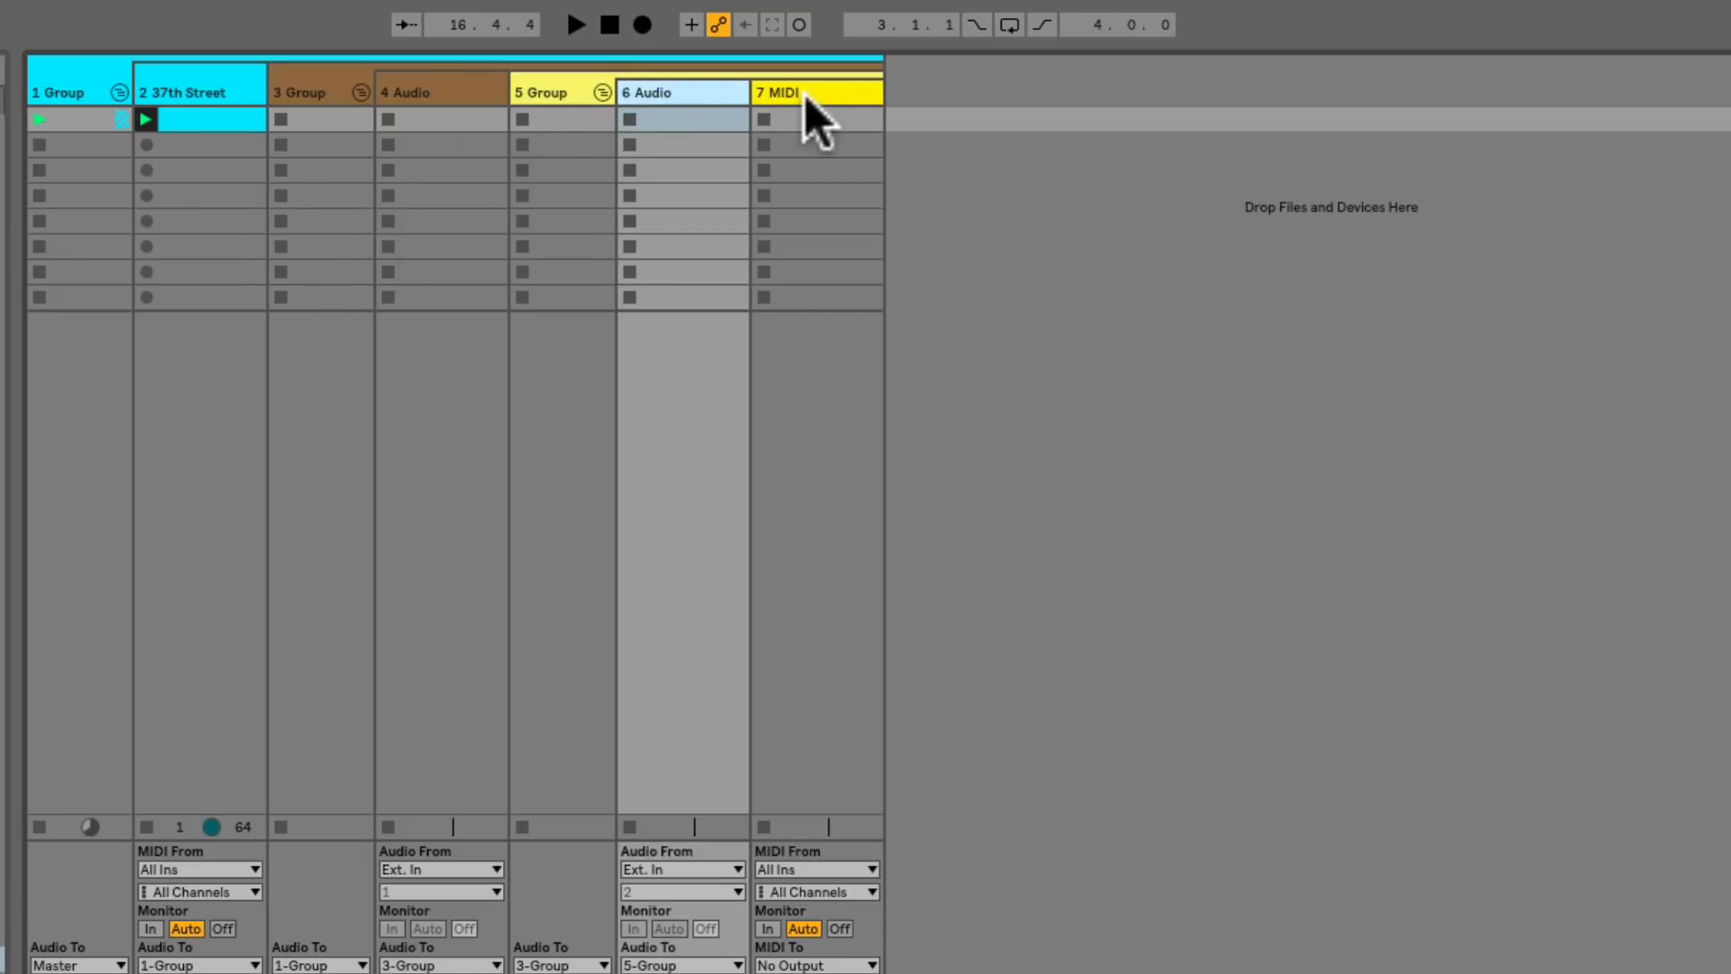
{"action": "left_click", "coordinate": [804, 96]}
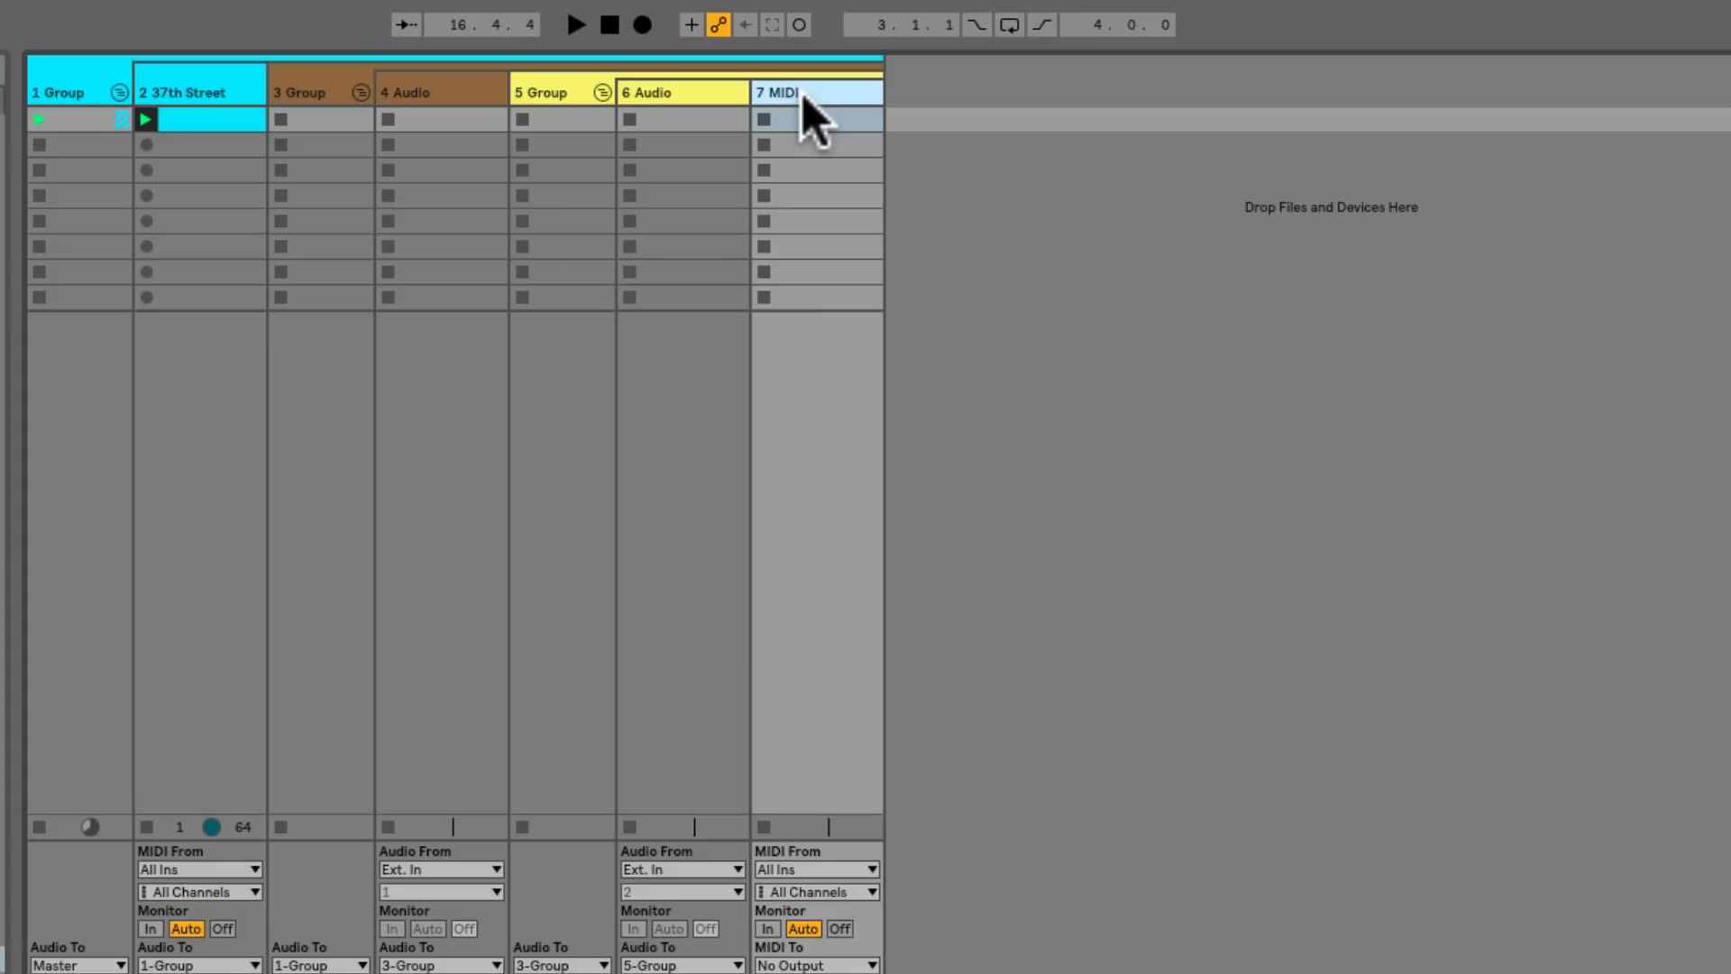
{"action": "left_click", "coordinate": [681, 94]}
{"action": "left_click", "coordinate": [771, 95]}
{"action": "left_click", "coordinate": [678, 97]}
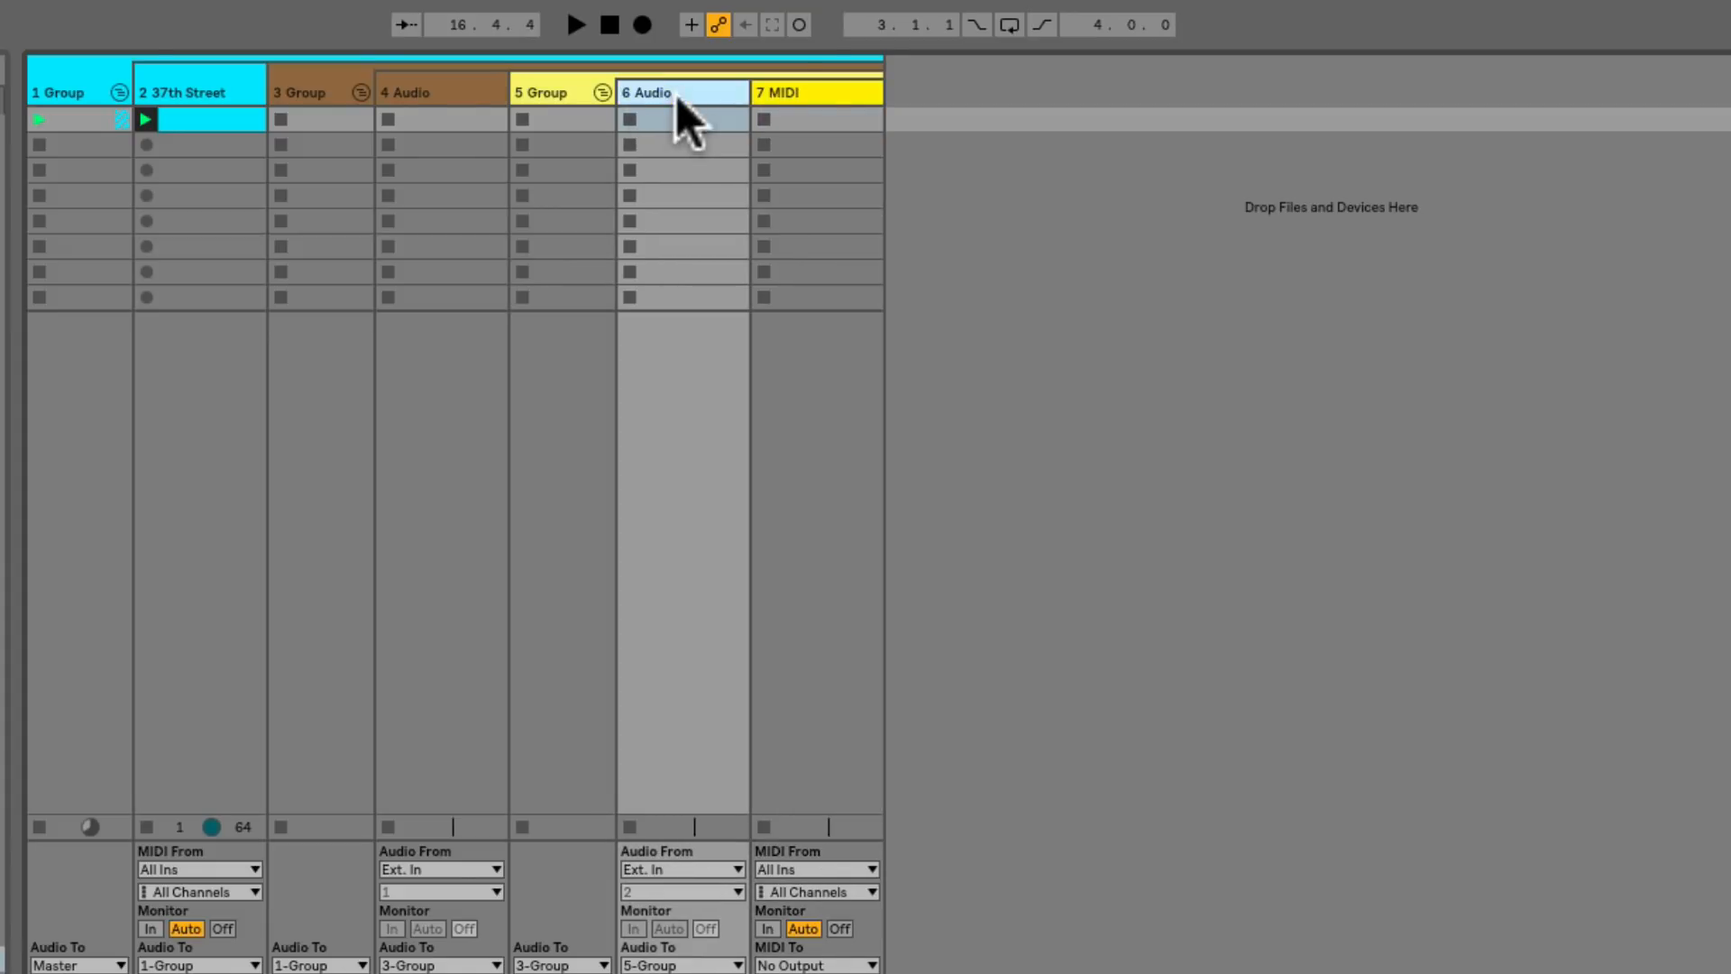
{"action": "left_click", "coordinate": [317, 94]}
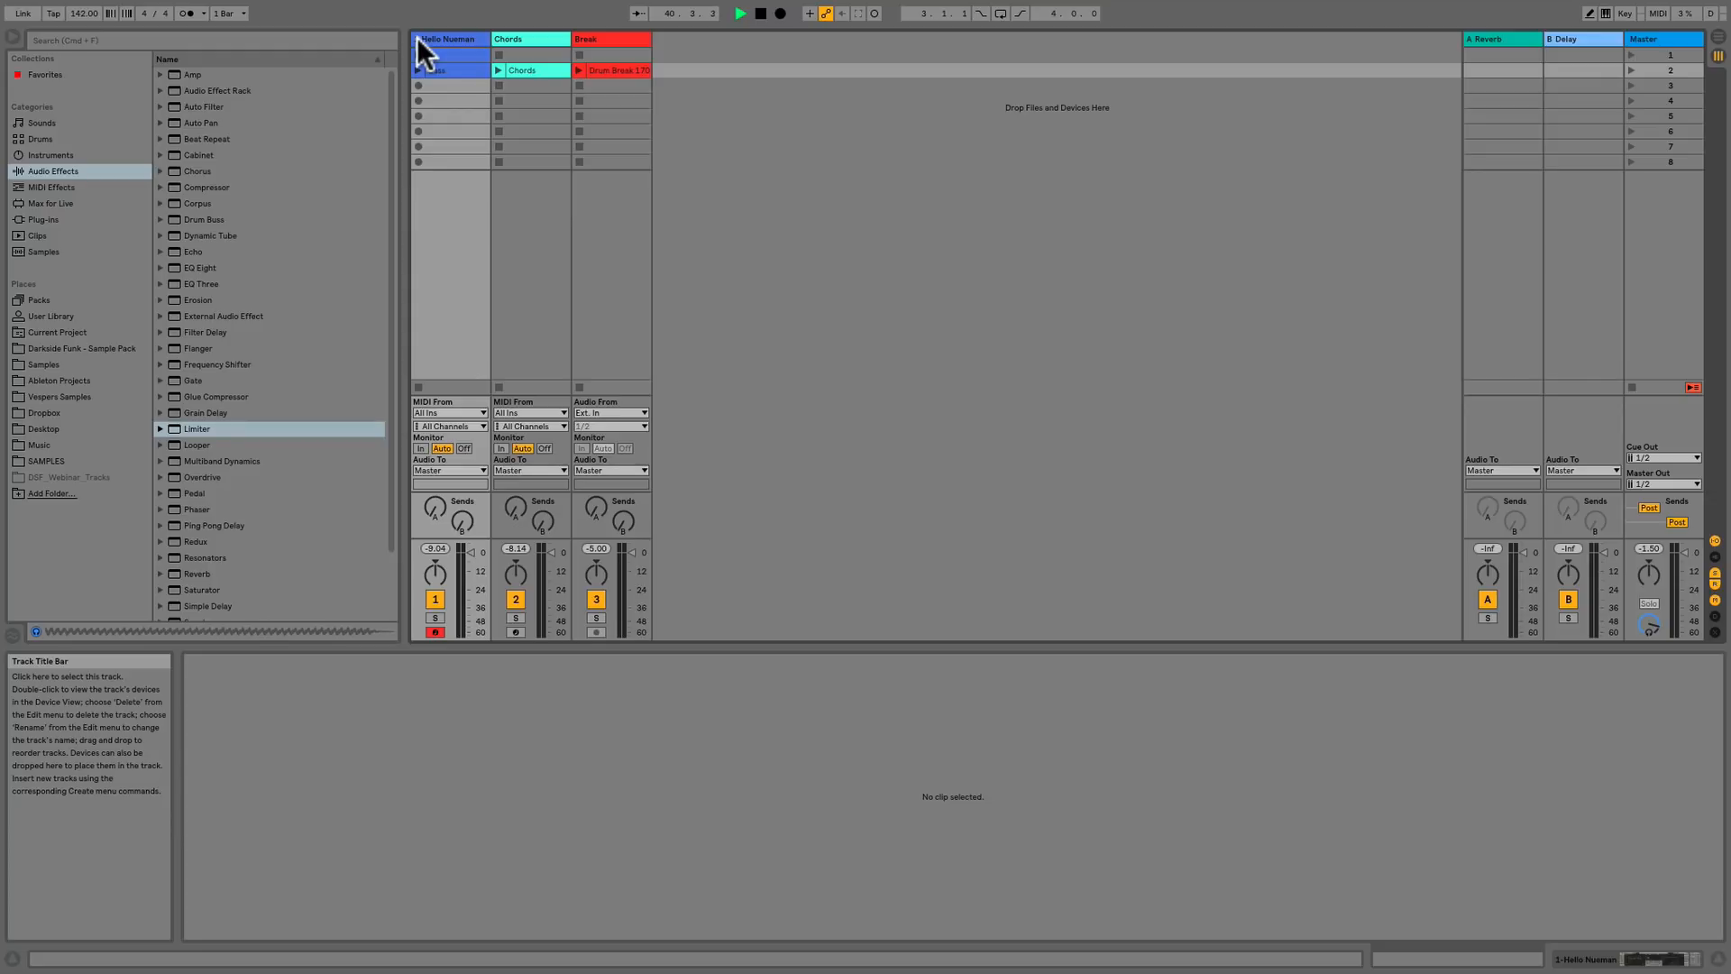
Copy all notes of the Chords clip into the Bass clip and deactivate the pasted notes
{"action": "key", "text": "space"}
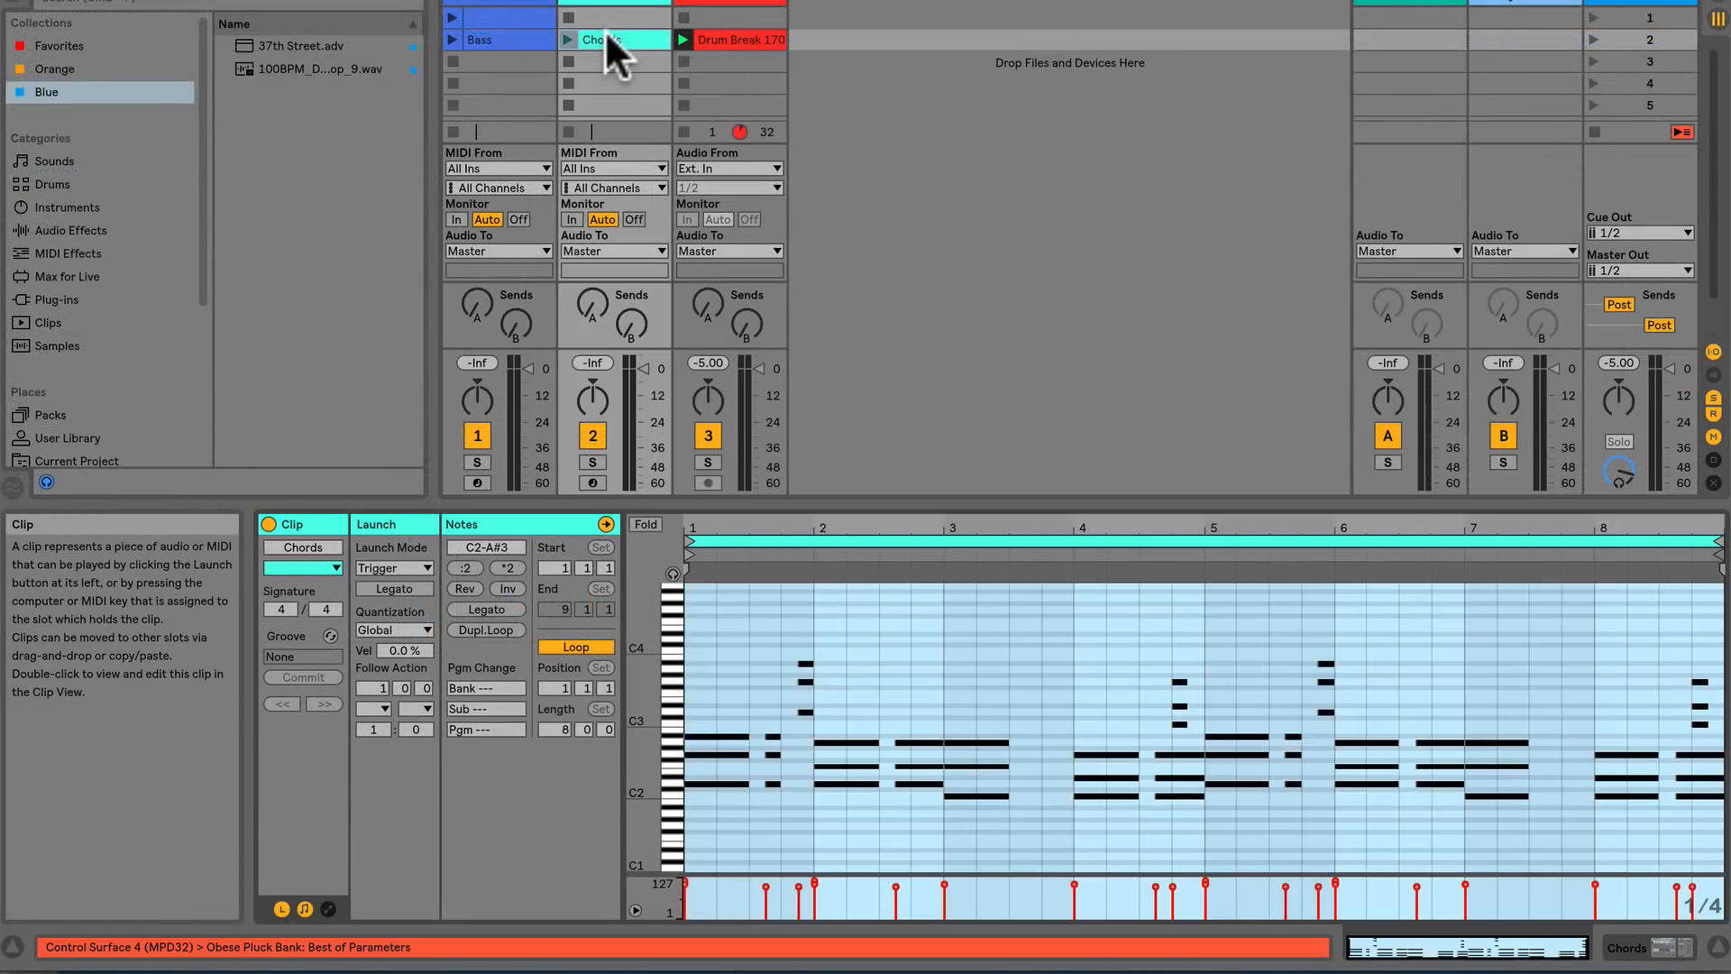
{"action": "left_click", "coordinate": [896, 633]}
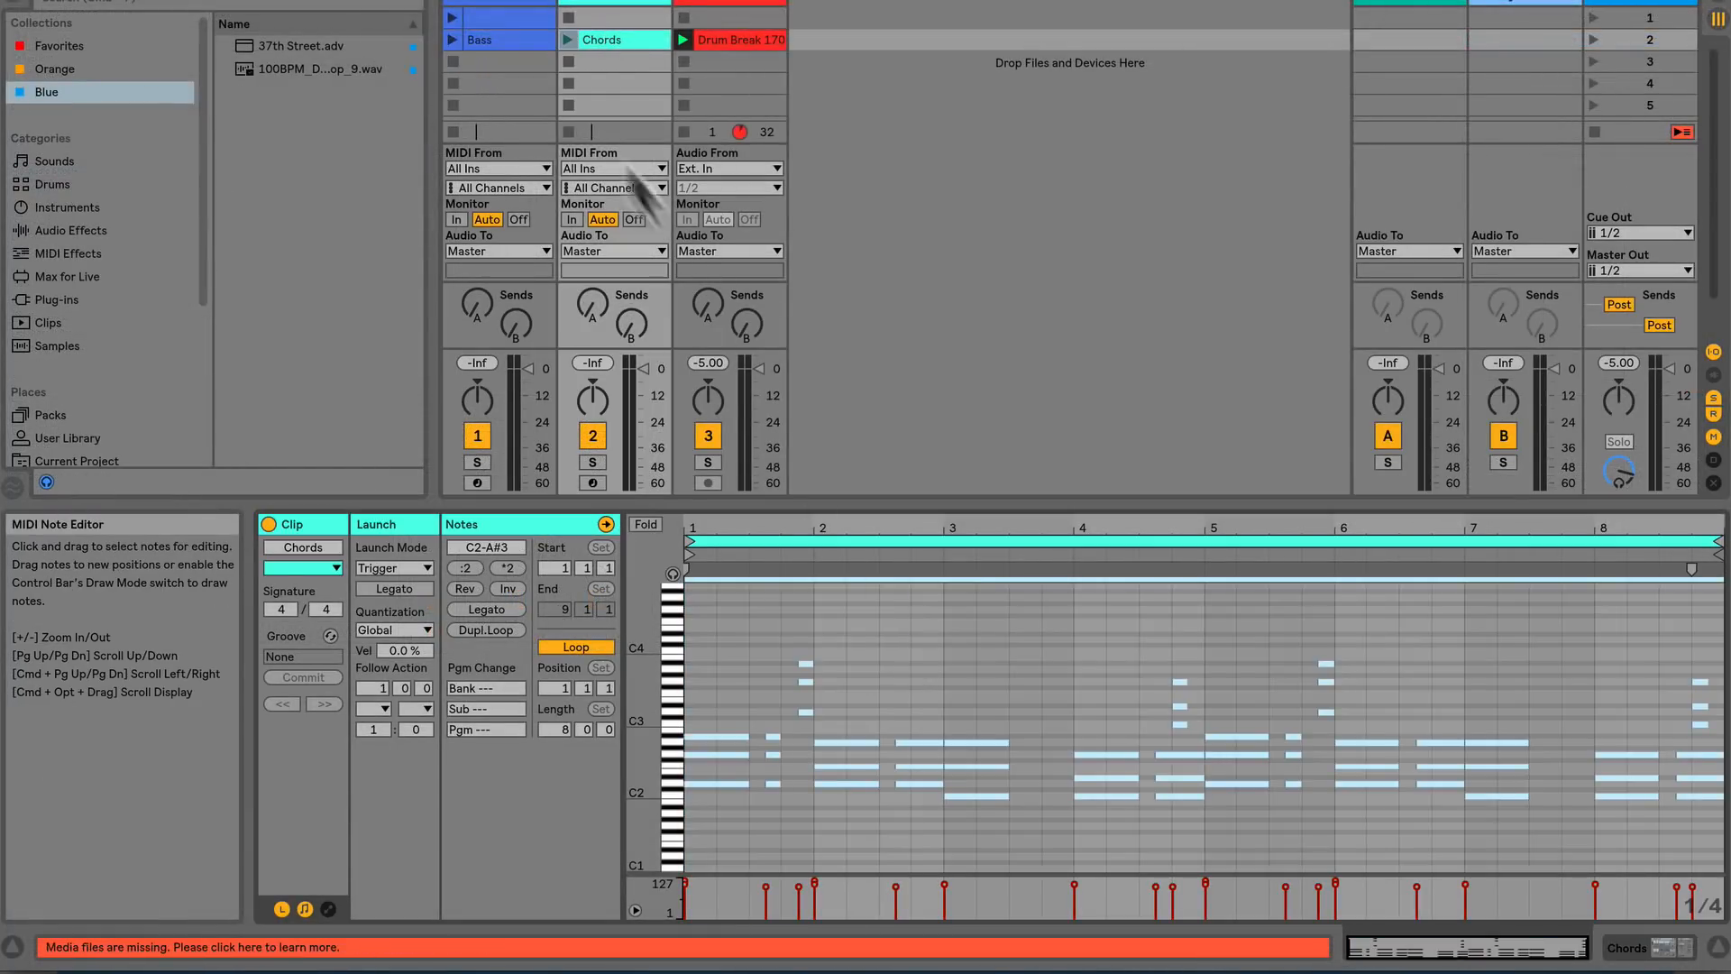
{"action": "left_click", "coordinate": [498, 40]}
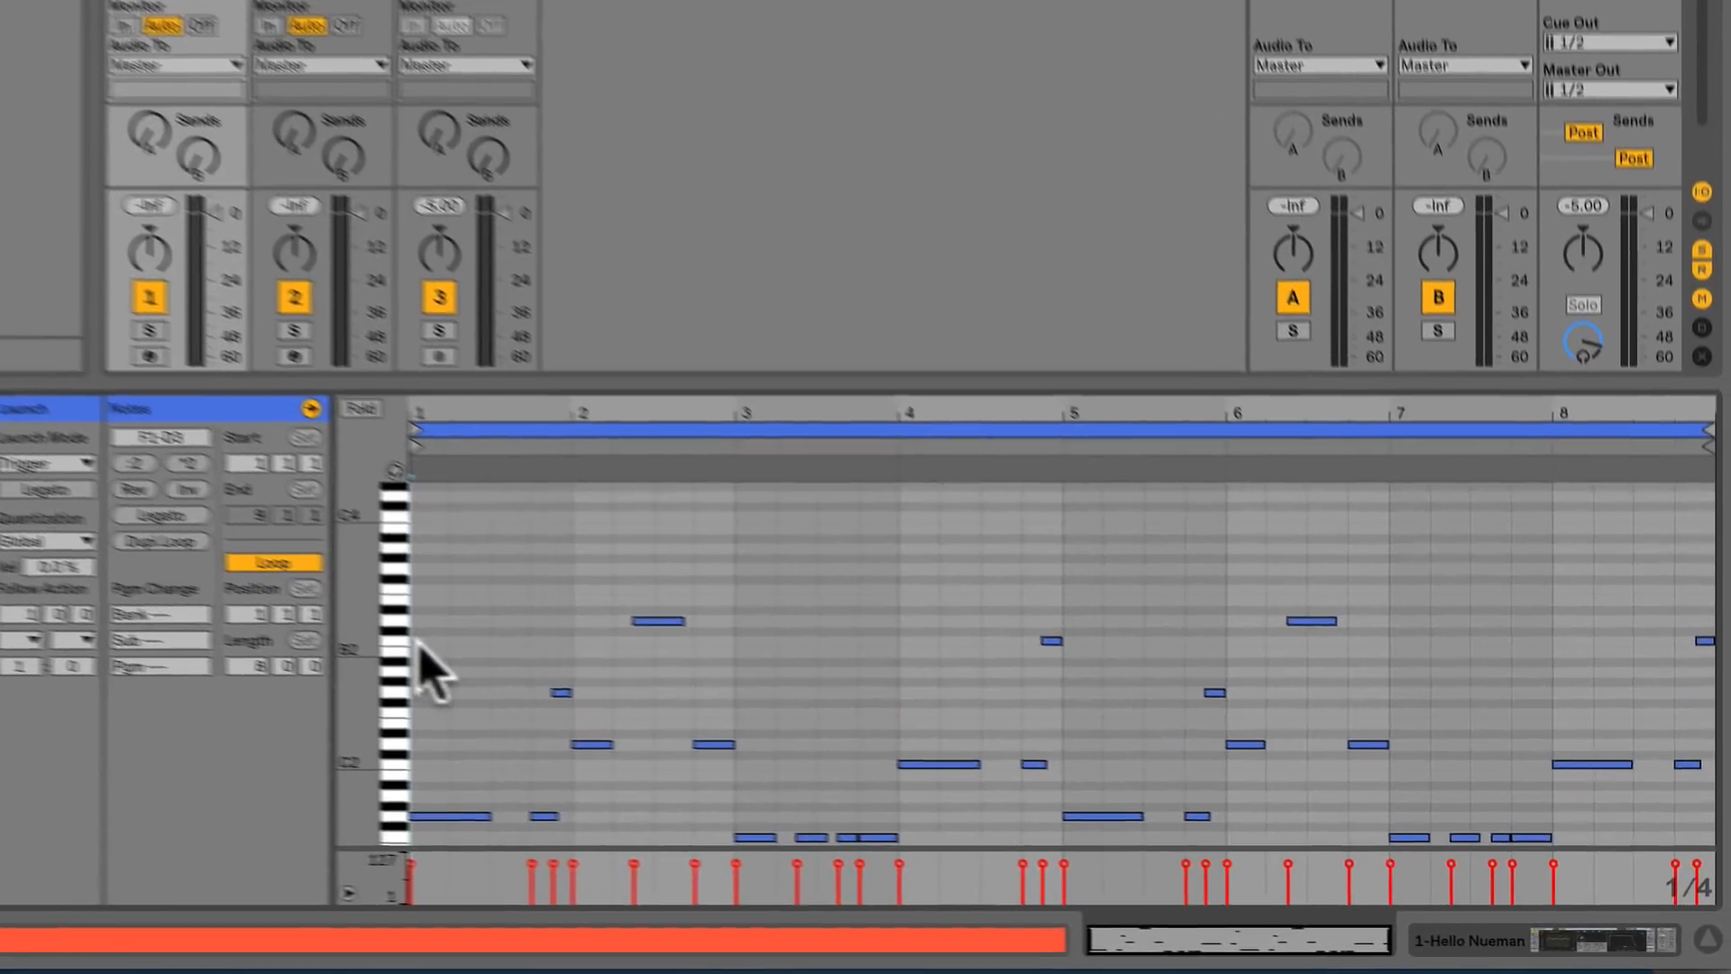
{"action": "key", "text": "super+v"}
{"action": "key", "text": "0"}
{"action": "left_click", "coordinate": [718, 617]}
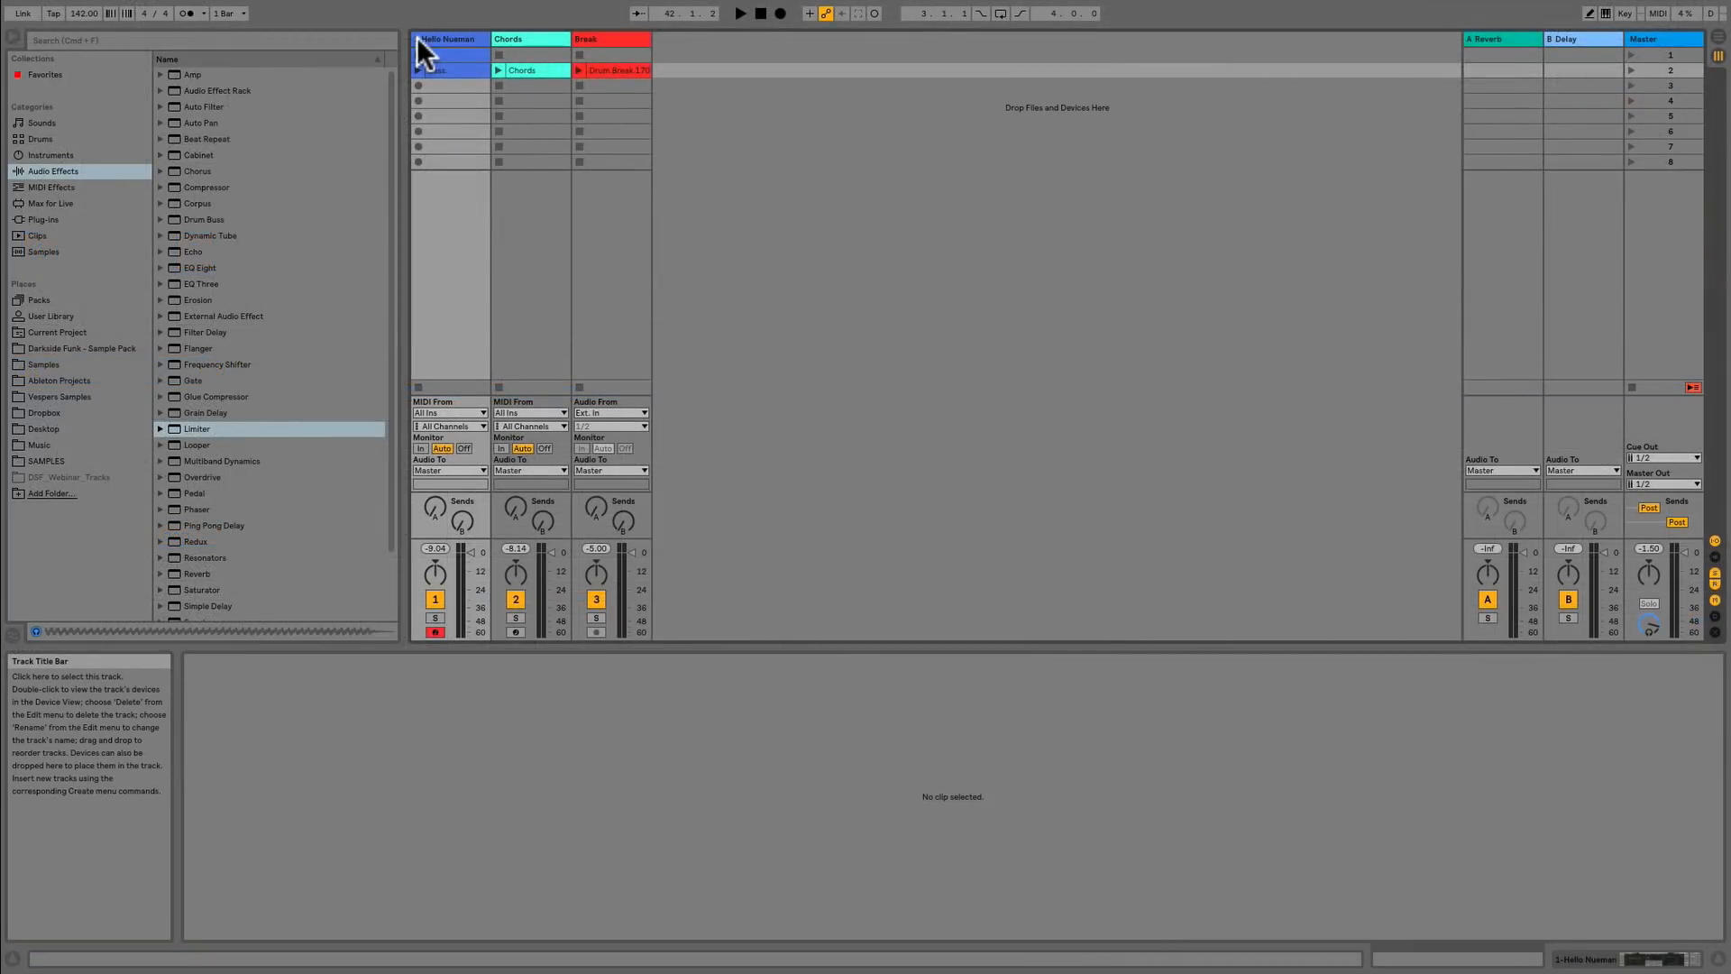
Show the Bass clip's notes and audition the clip for a few bars
{"action": "left_click", "coordinate": [439, 42]}
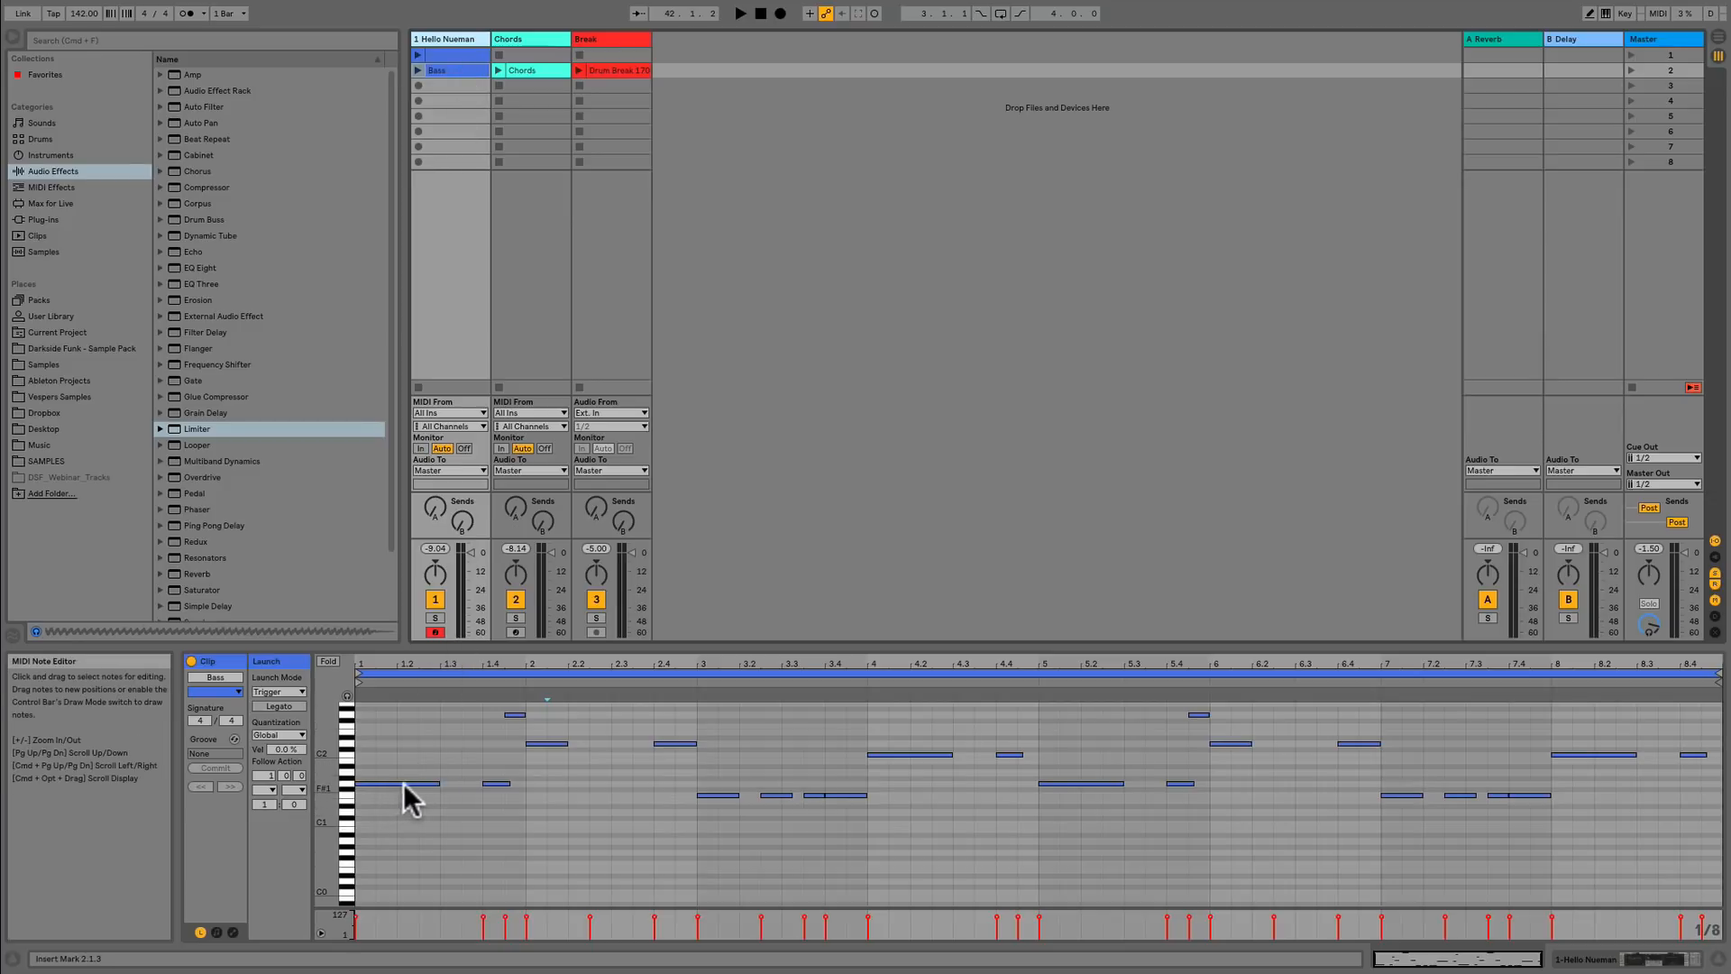
{"action": "left_click", "coordinate": [418, 71]}
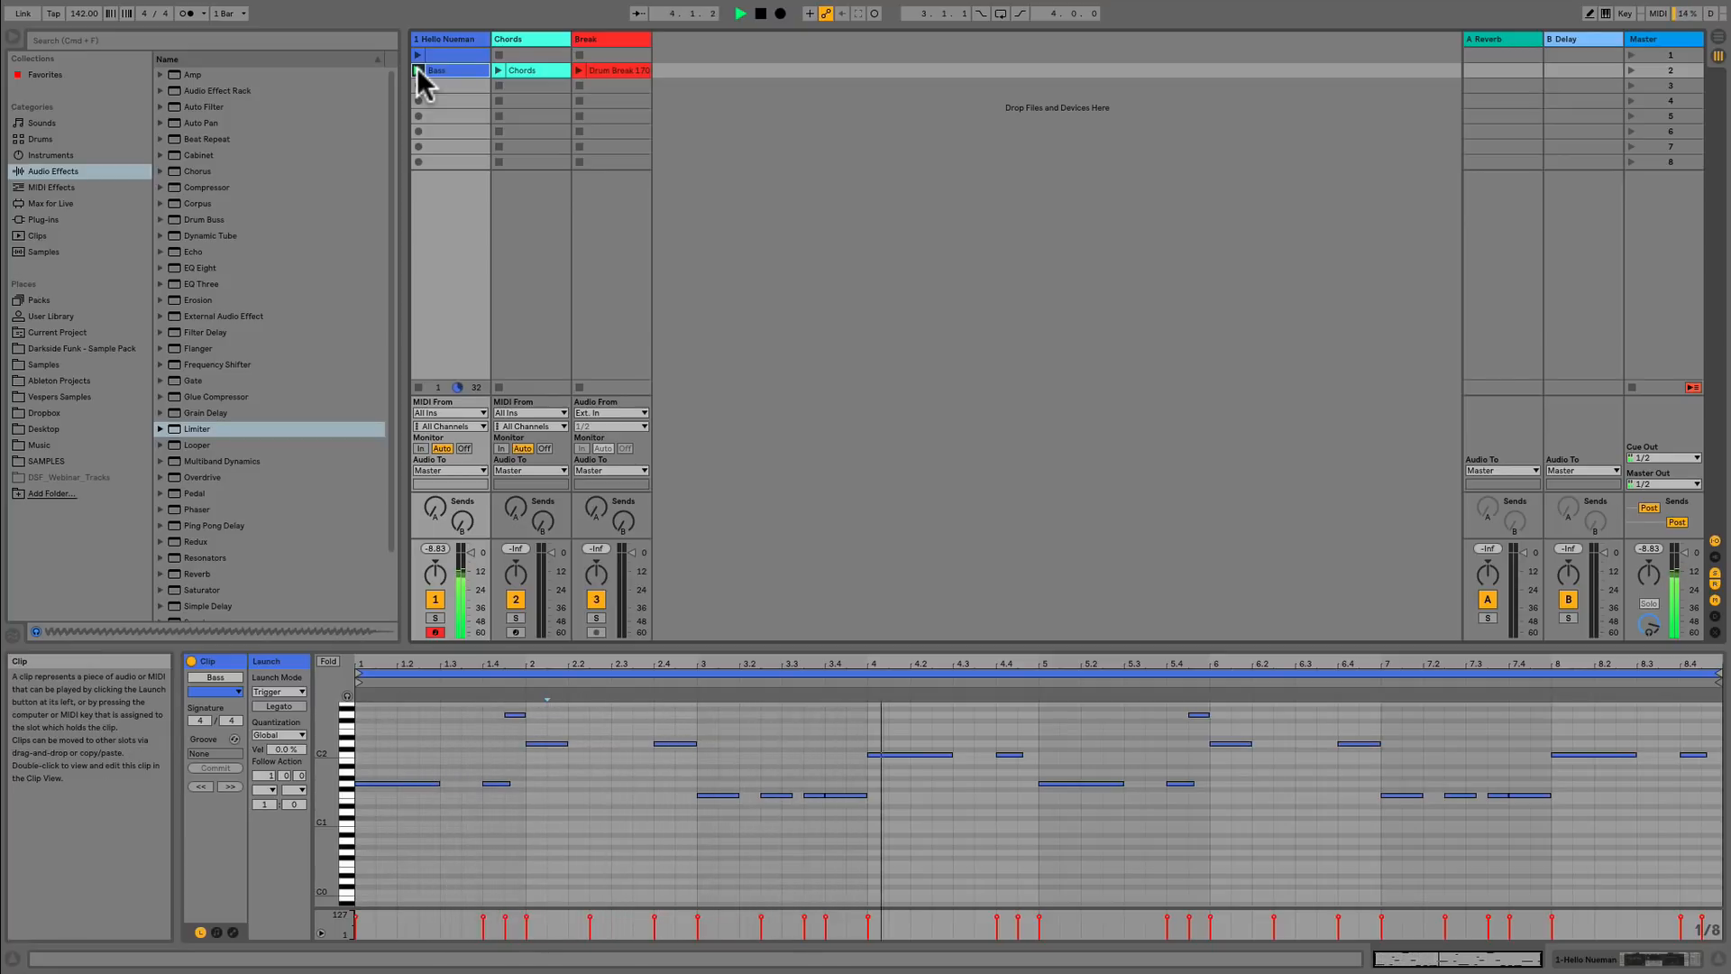
{"action": "key", "text": "space"}
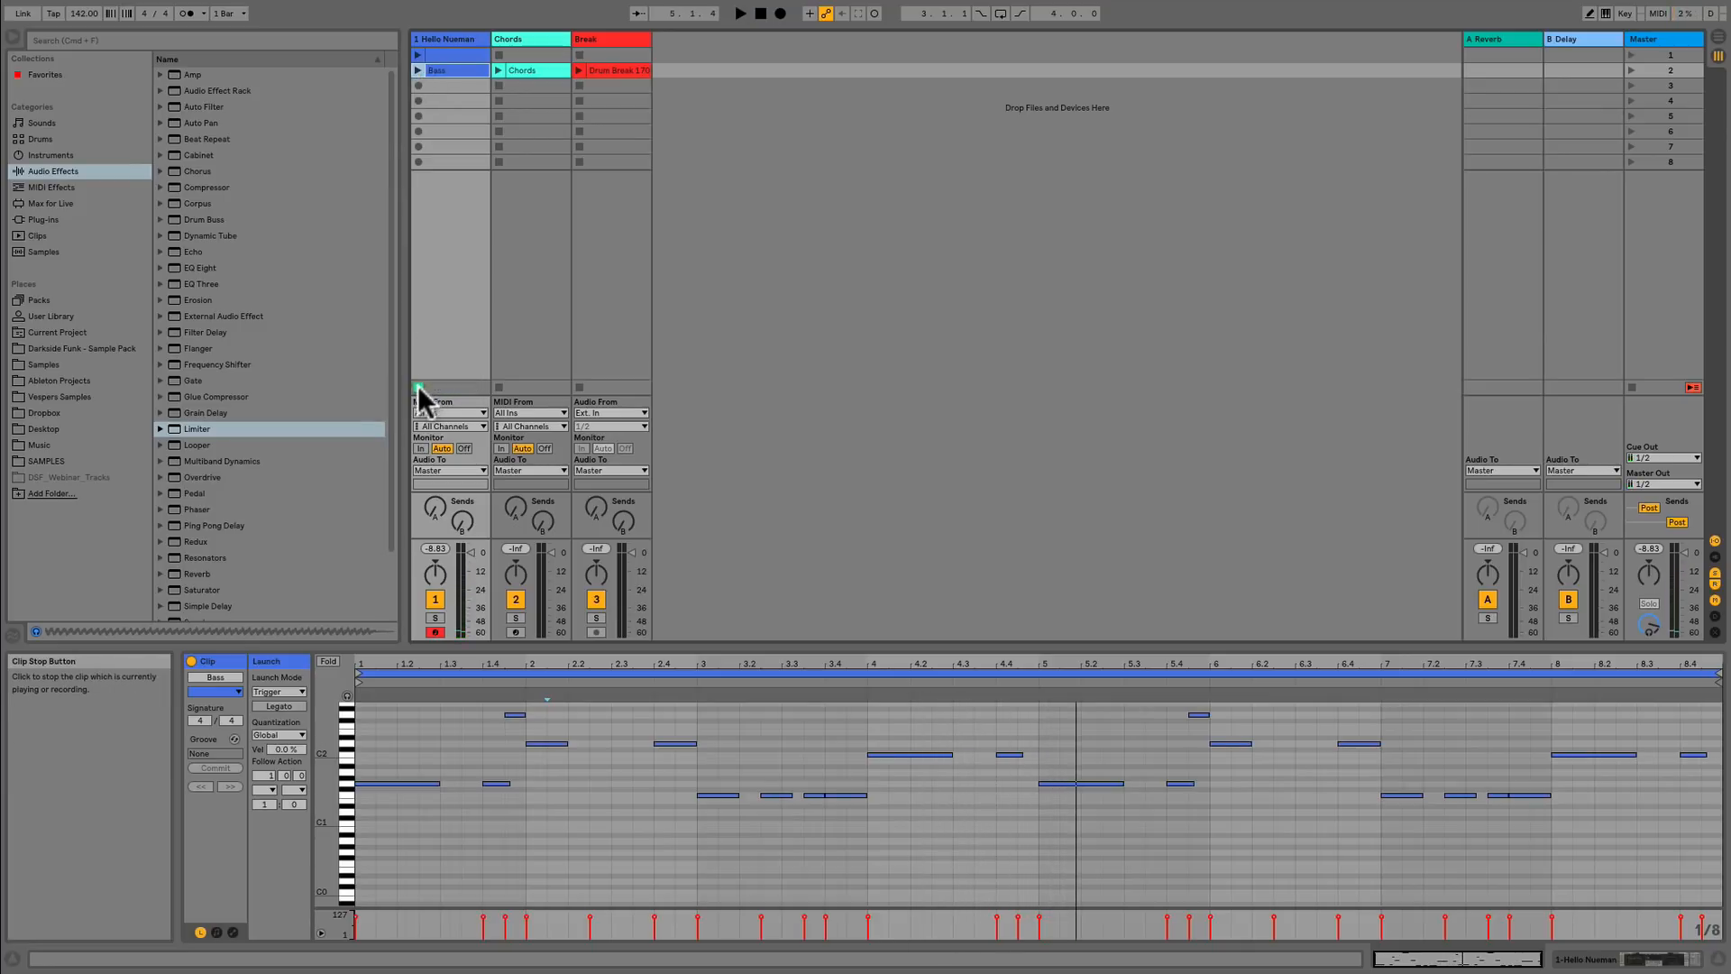
Show the Chords clip's notes and audition the clip for a few bars
{"action": "left_click", "coordinate": [532, 68]}
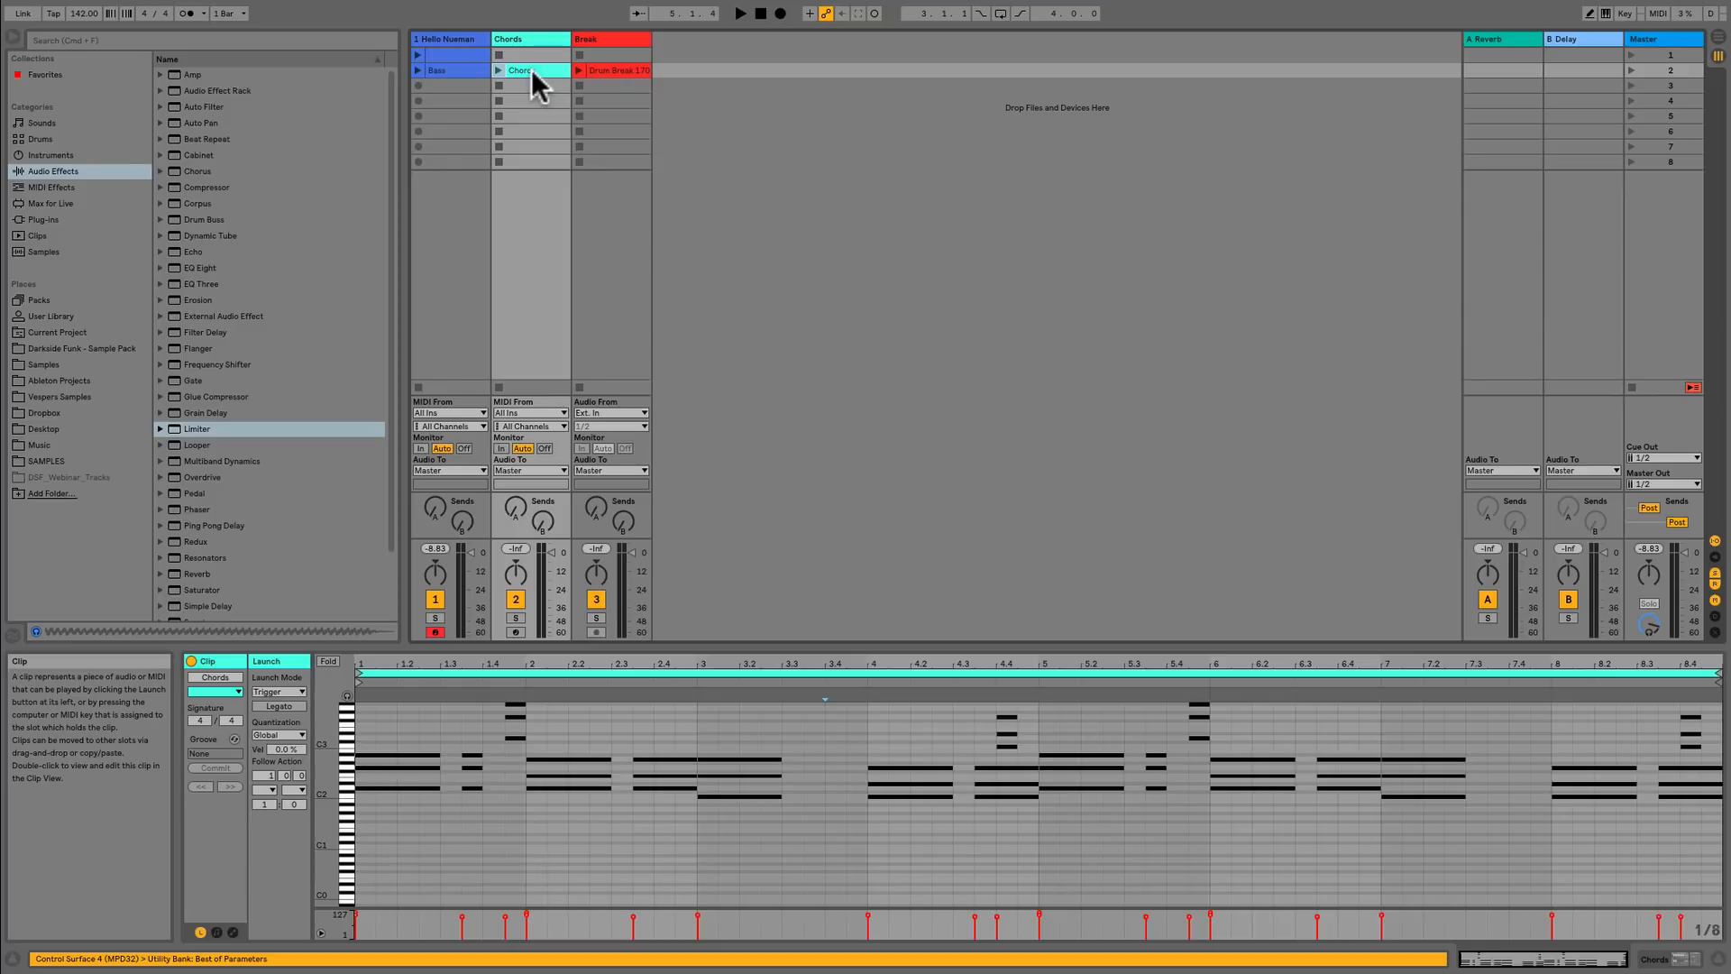
{"action": "left_click", "coordinate": [497, 71]}
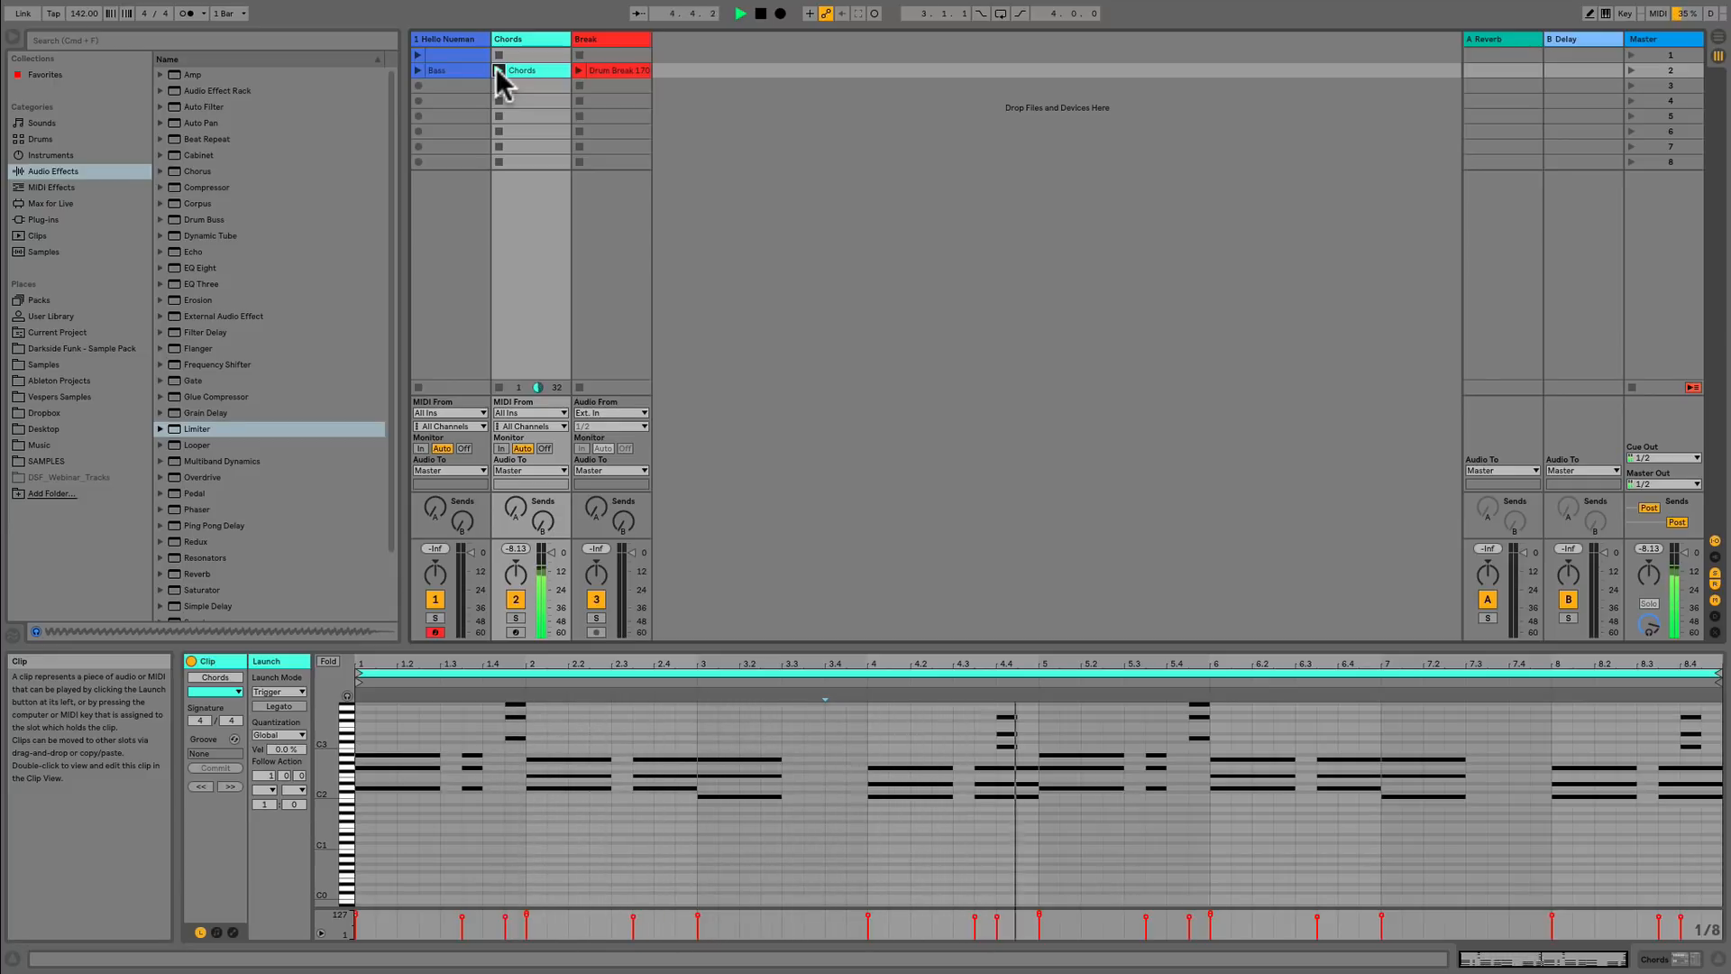
{"action": "key", "text": "space"}
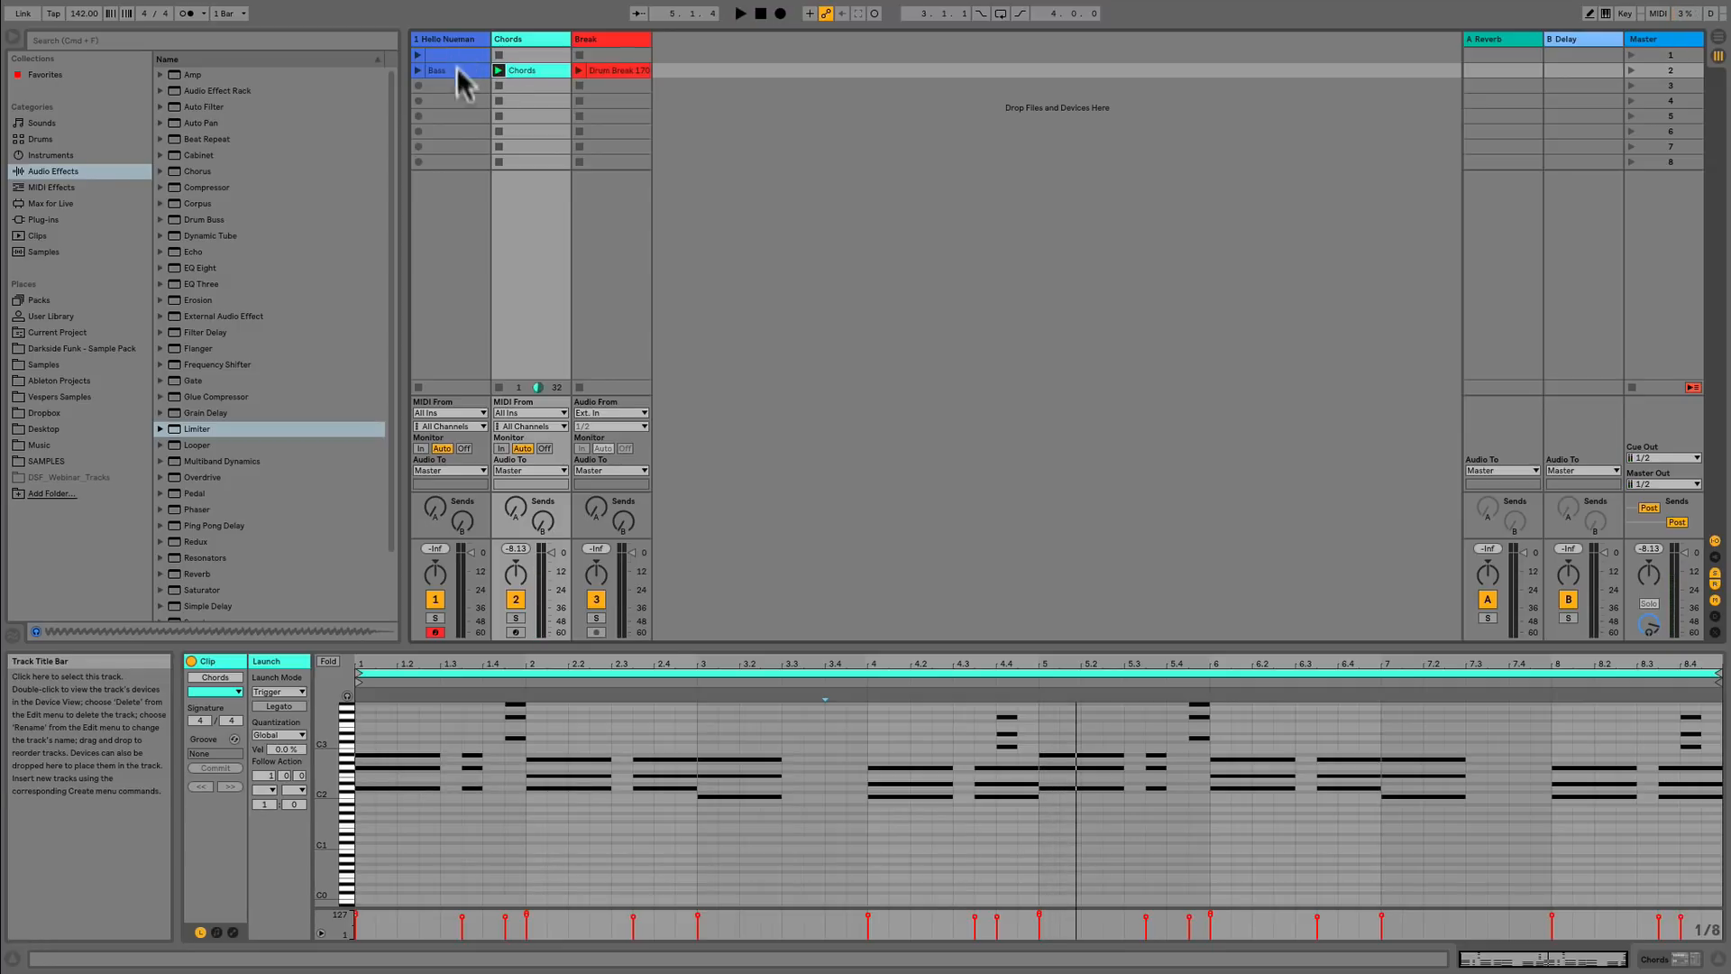
Select the Bass and Chords clips for multi-clip editing and enlarge the note editor to fit both clips' notes
{"action": "left_click", "coordinate": [452, 69]}
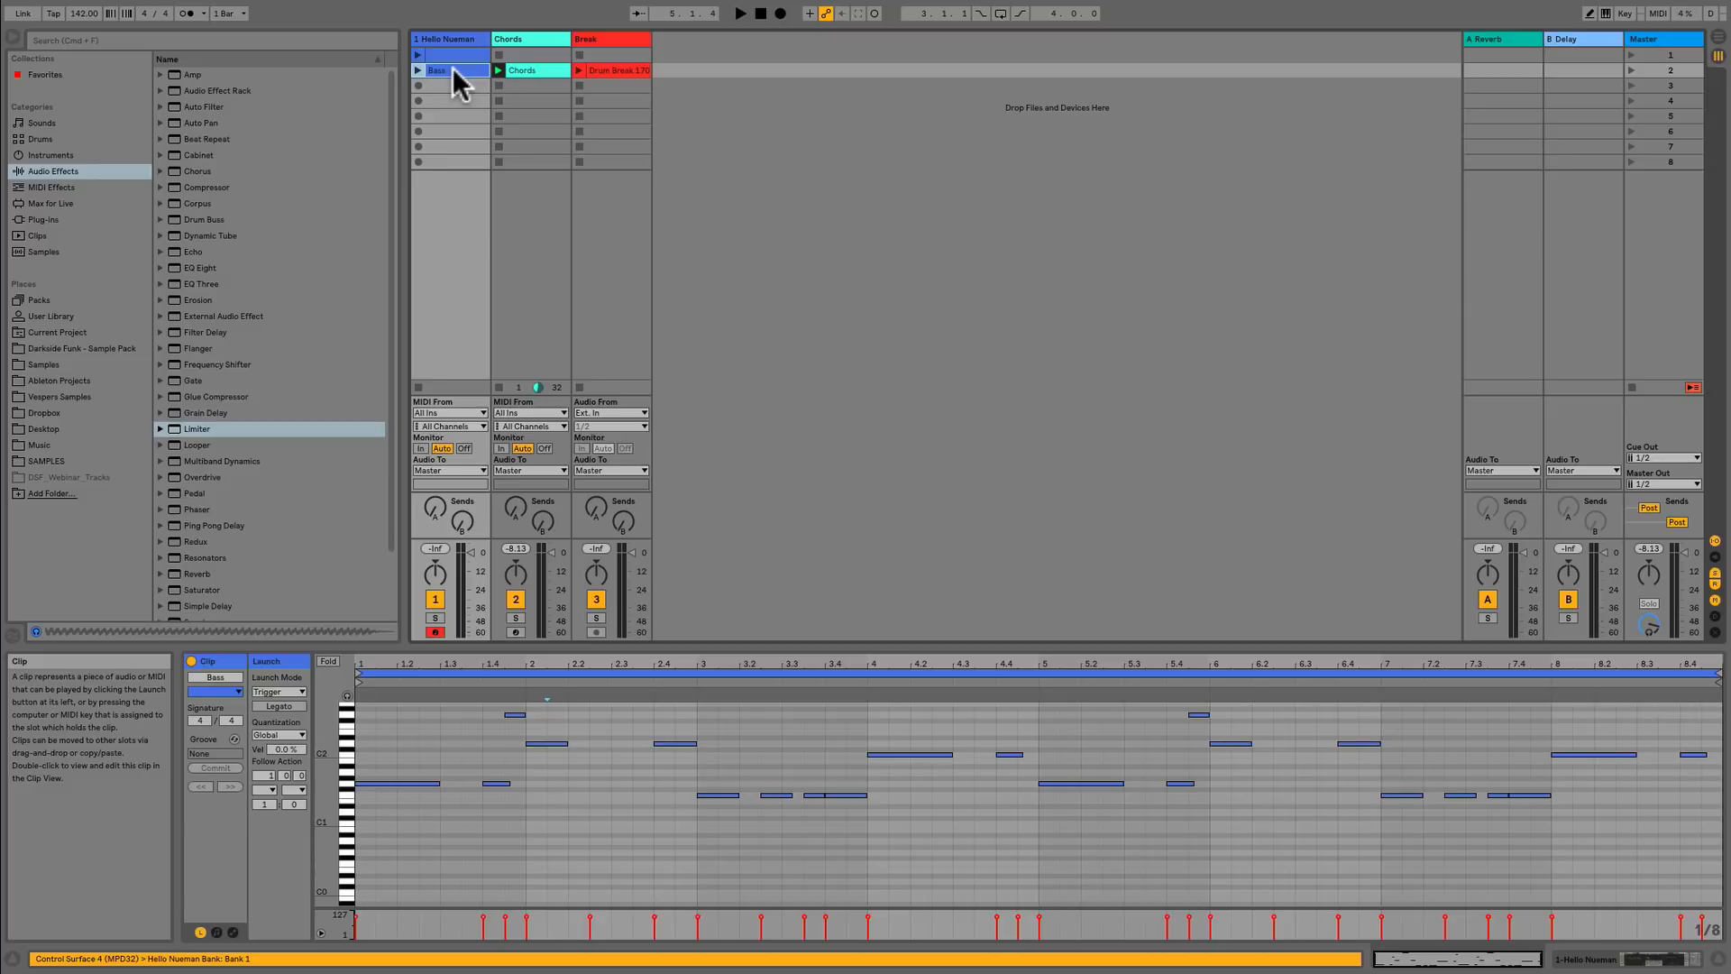
{"action": "left_click", "coordinate": [535, 67], "text": "shift"}
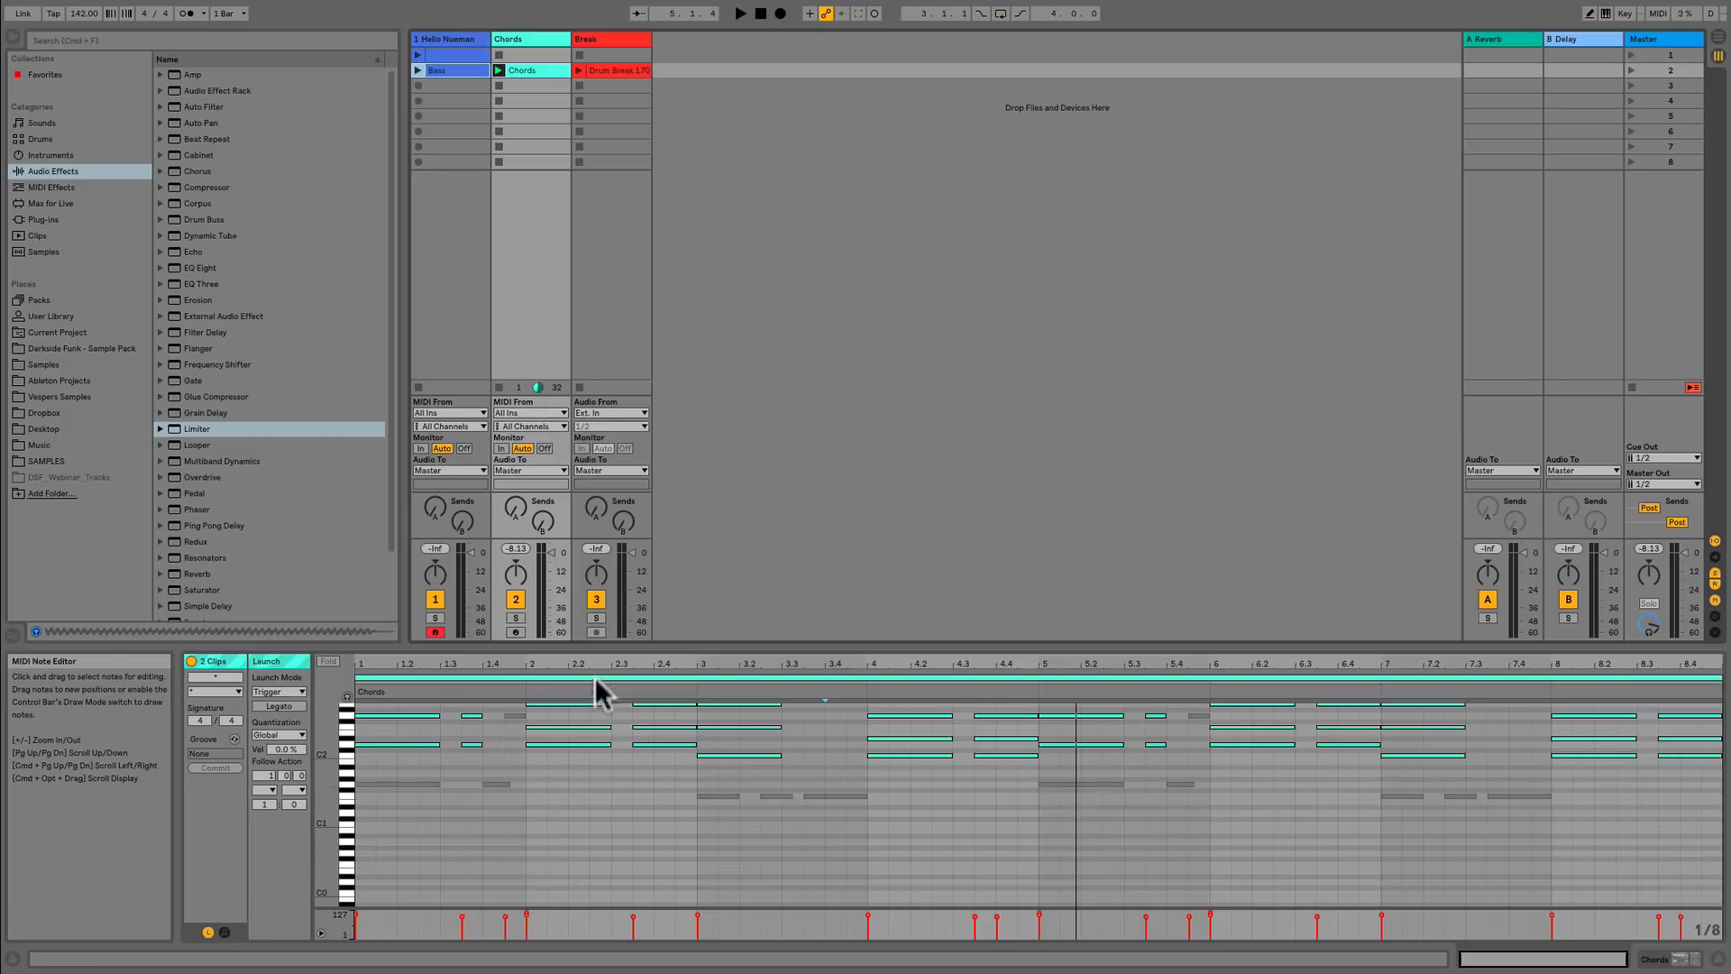
{"action": "left_click_drag", "start_coordinate": [593, 647], "coordinate": [599, 425]}
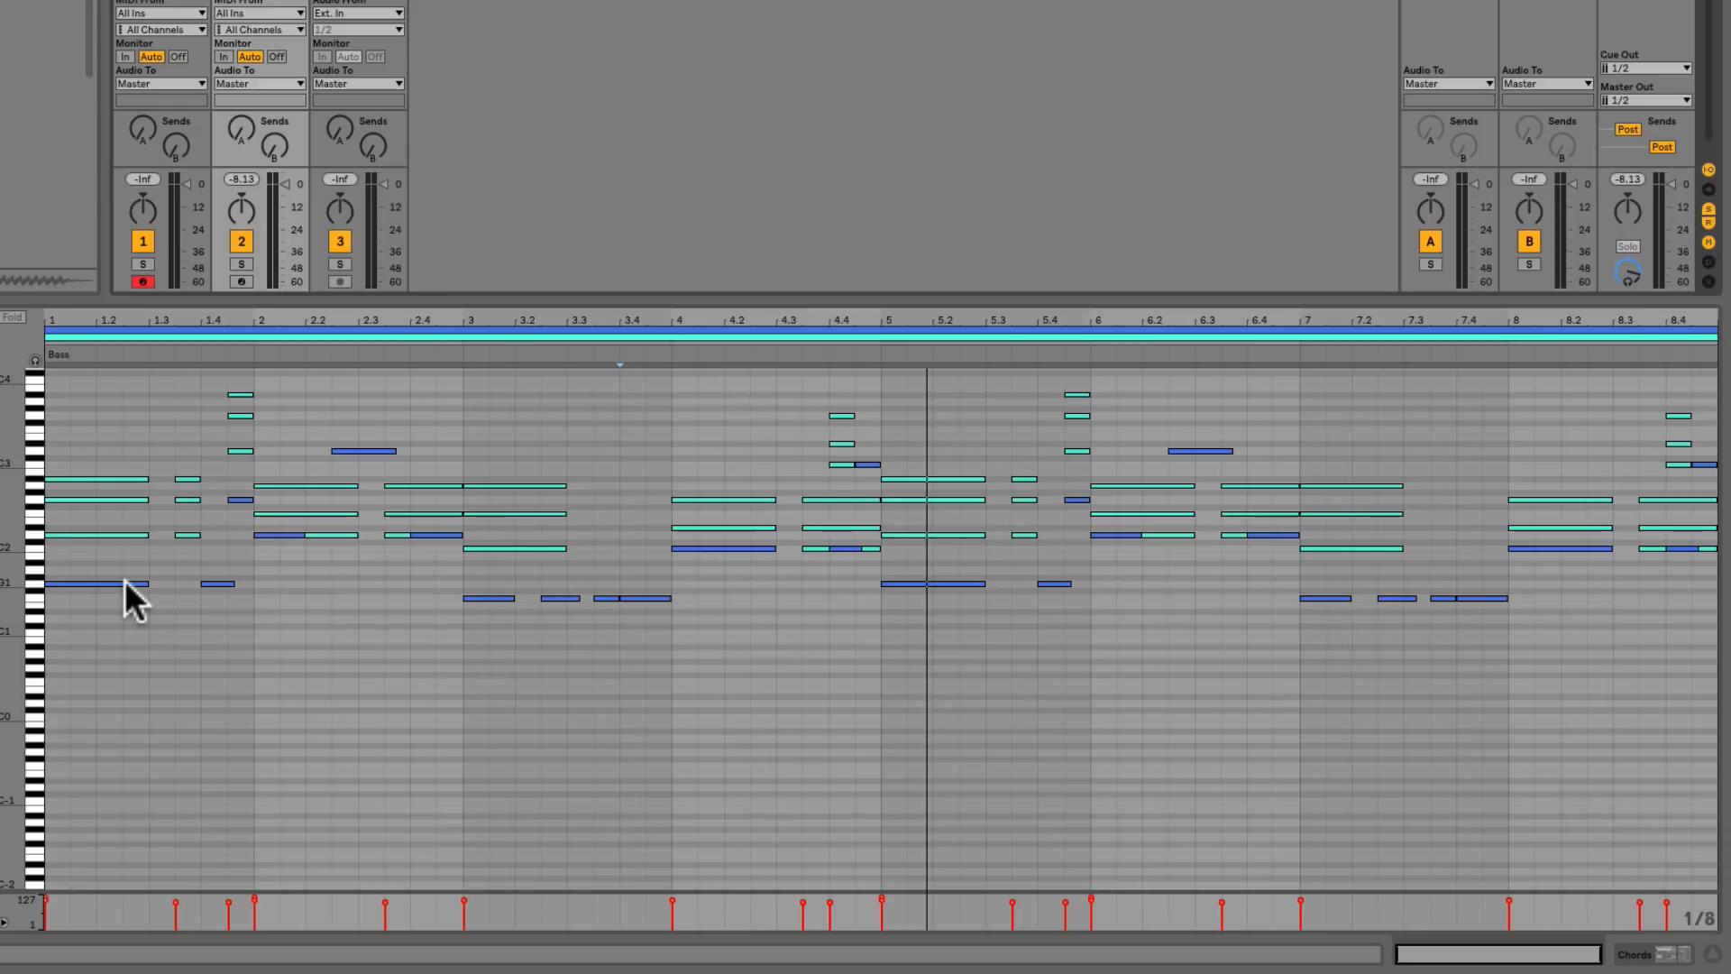
Switch the editing focus back and forth between the Bass and Chords clips by selecting their notes at bar 1
{"action": "left_click", "coordinate": [125, 581]}
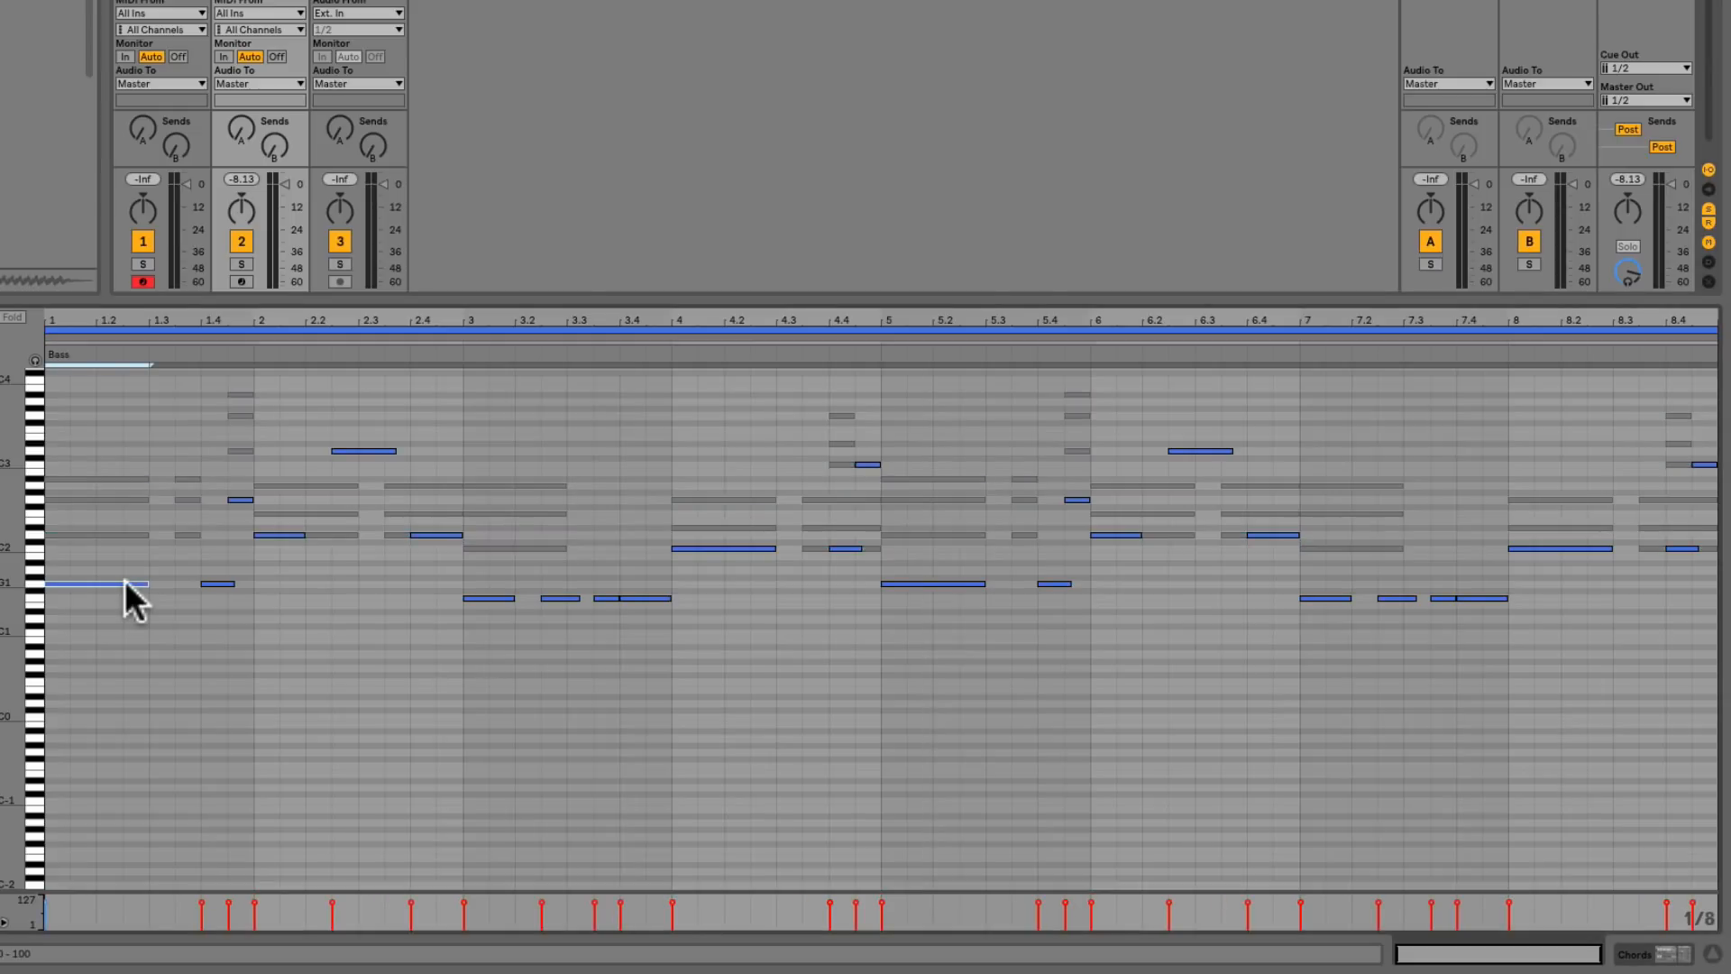
{"action": "left_click", "coordinate": [118, 533]}
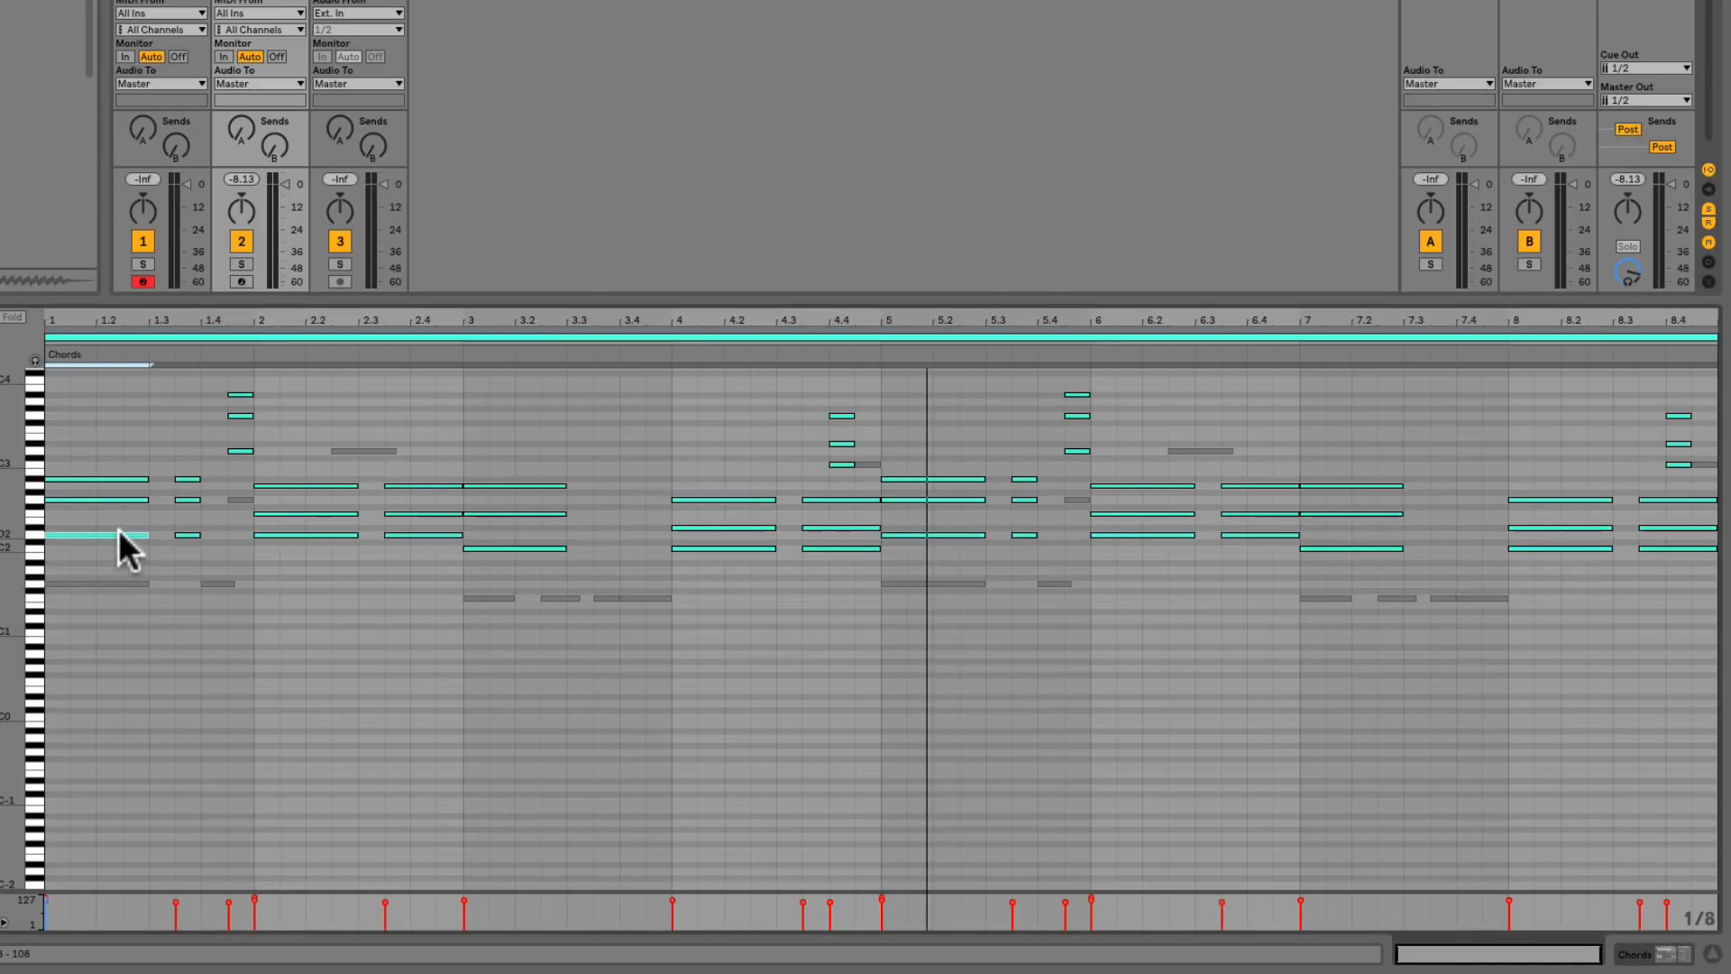
{"action": "left_click", "coordinate": [121, 581]}
{"action": "left_click", "coordinate": [117, 533]}
{"action": "left_click", "coordinate": [116, 532]}
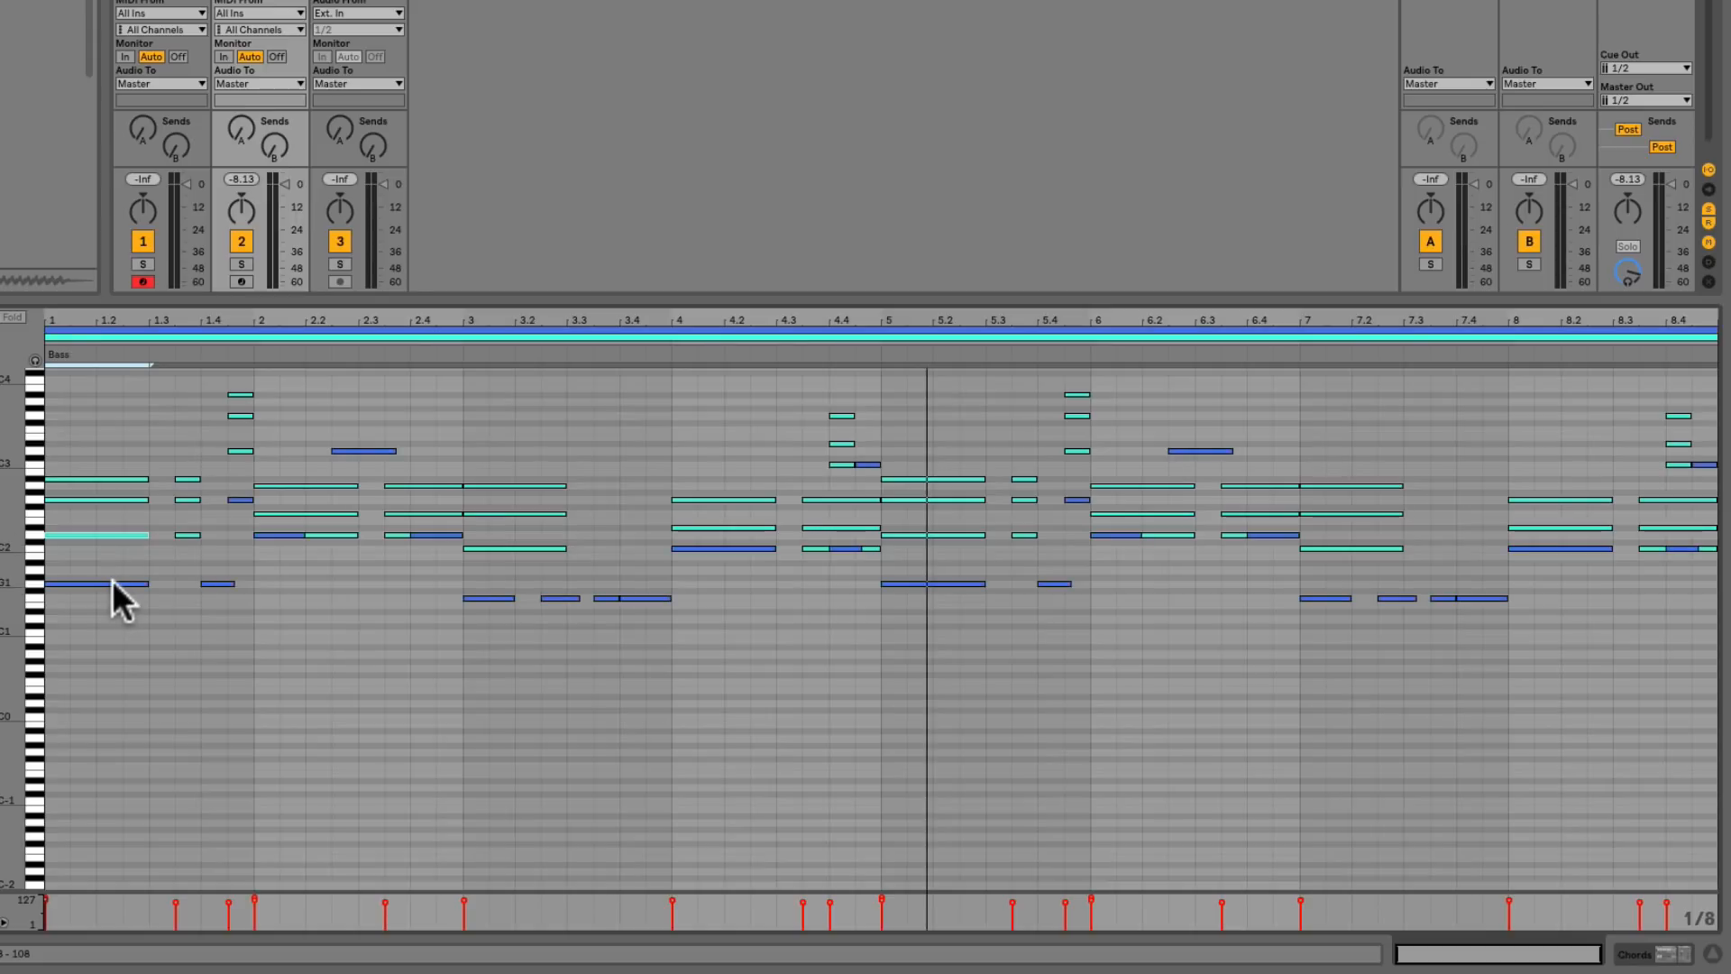
Raise the Bass notes at 2.2 and bar 3 slightly, and transpose the lower two Chords notes at bar 2 up an octave
{"action": "left_click_drag", "start_coordinate": [359, 449], "coordinate": [361, 435]}
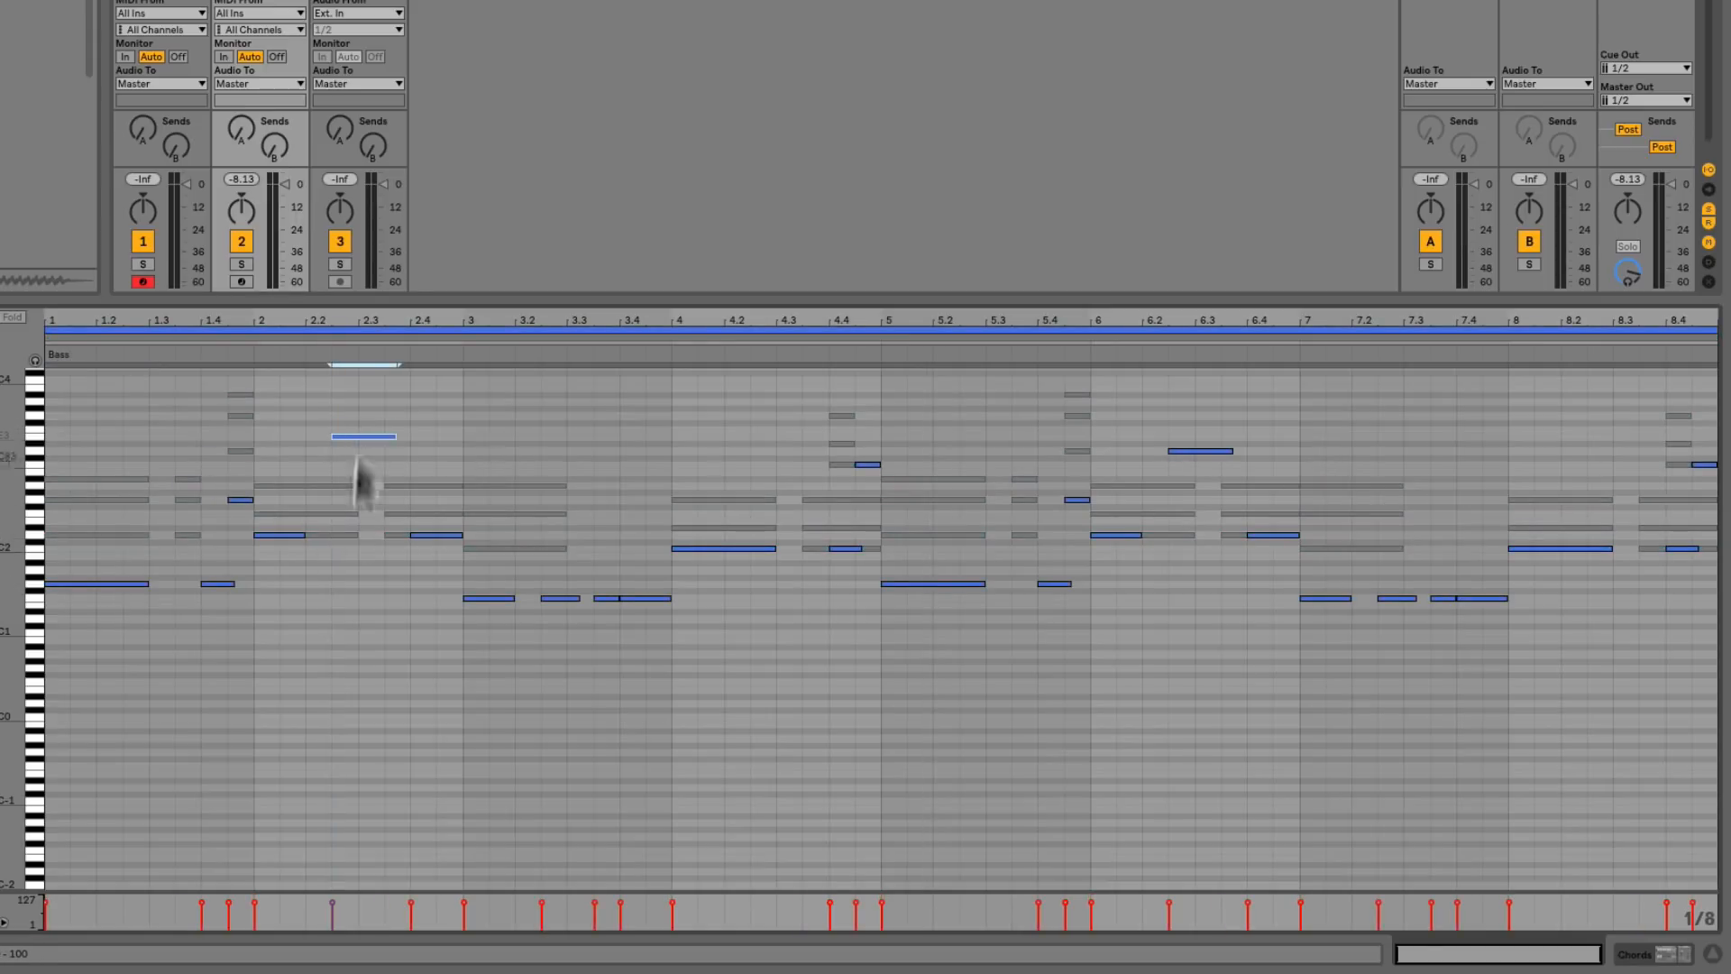
{"action": "left_click", "coordinate": [325, 485]}
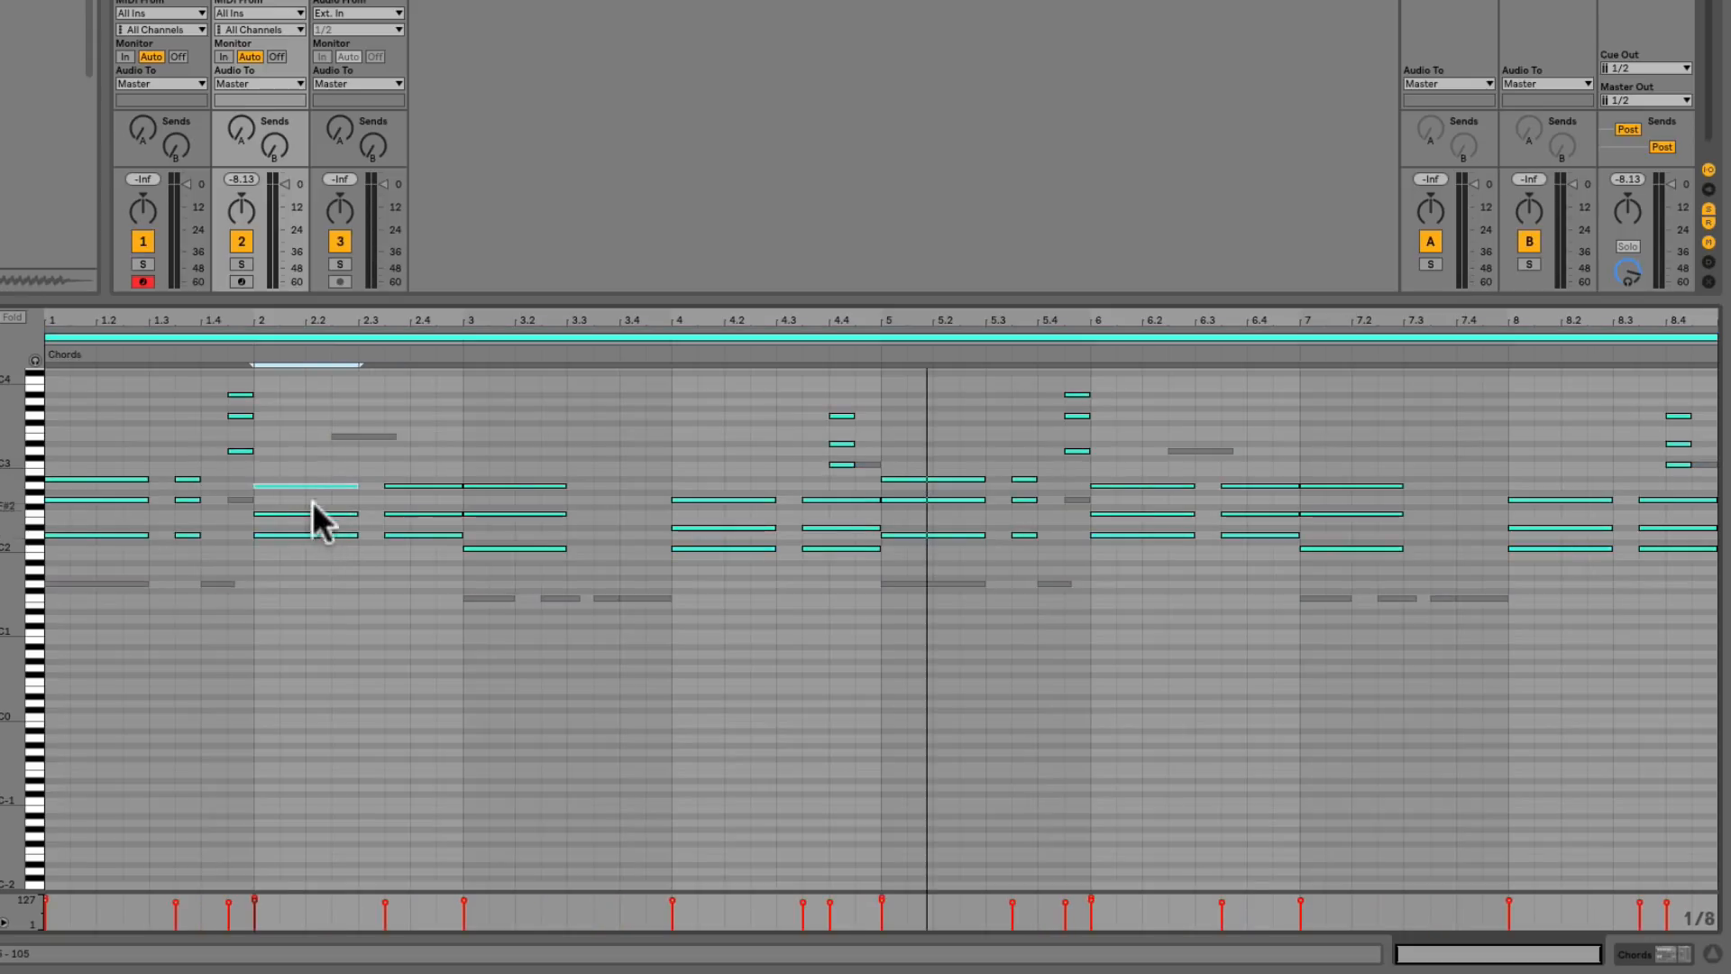
{"action": "left_click", "coordinate": [312, 534]}
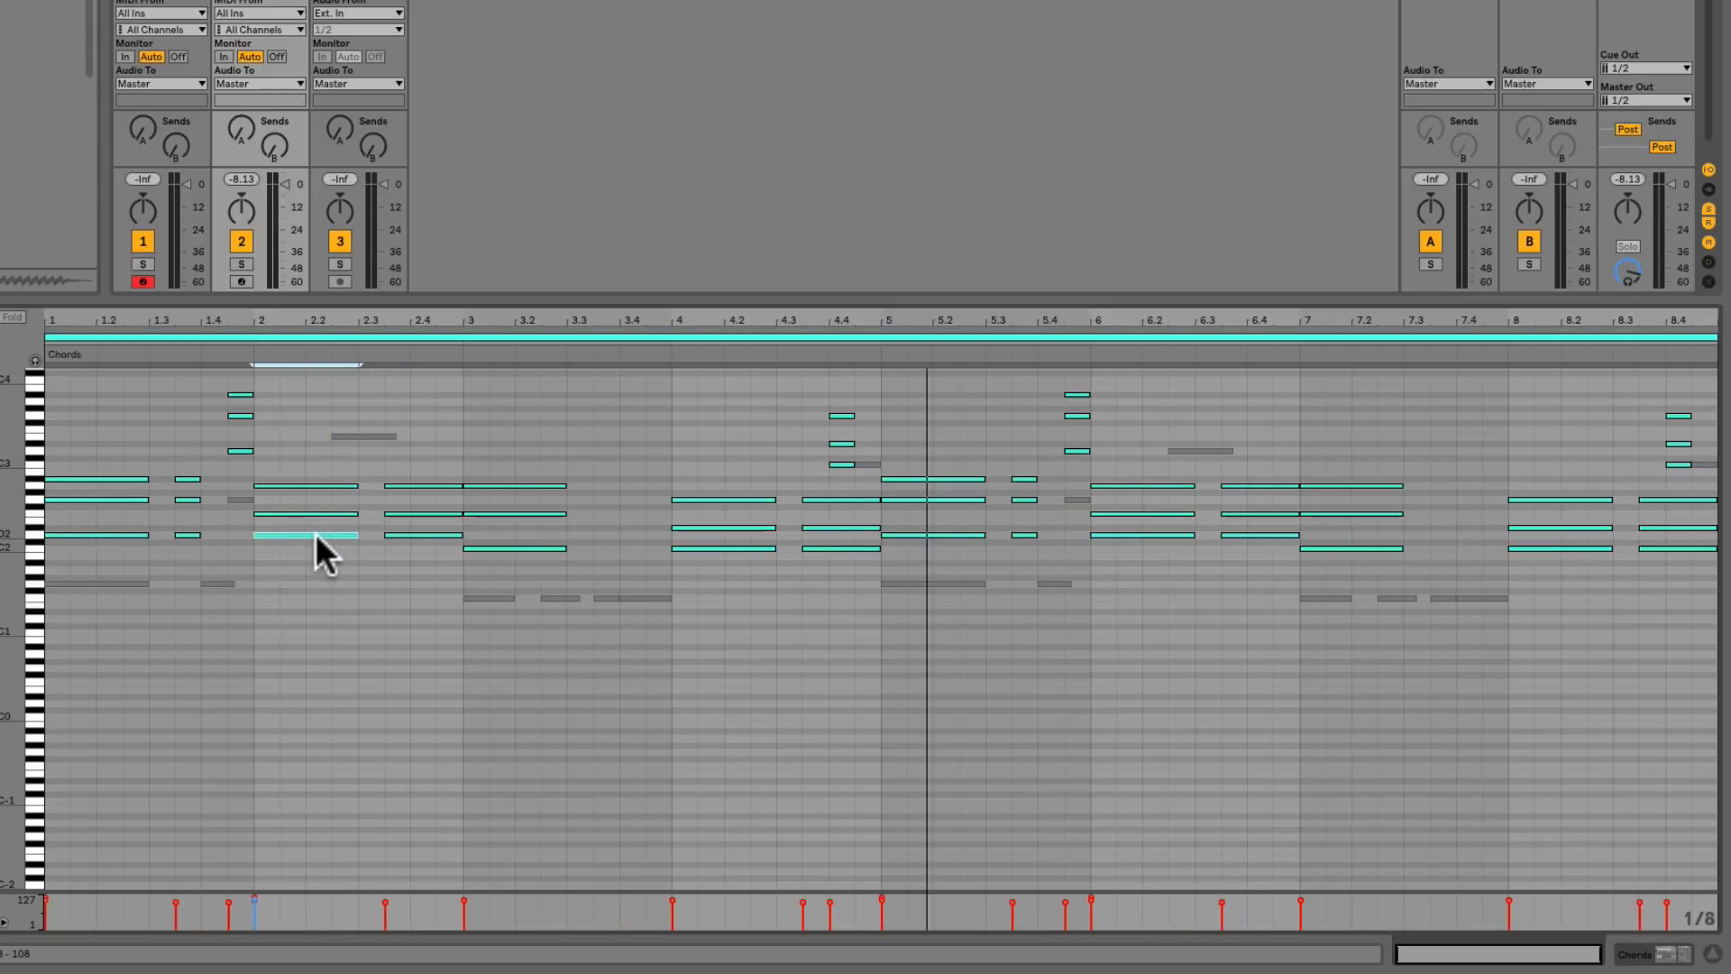
{"action": "key", "text": "shift+Up"}
{"action": "left_click", "coordinate": [316, 513]}
{"action": "key", "text": "shift+Up"}
{"action": "left_click", "coordinate": [479, 596]}
{"action": "left_click_drag", "start_coordinate": [483, 594], "coordinate": [487, 581]}
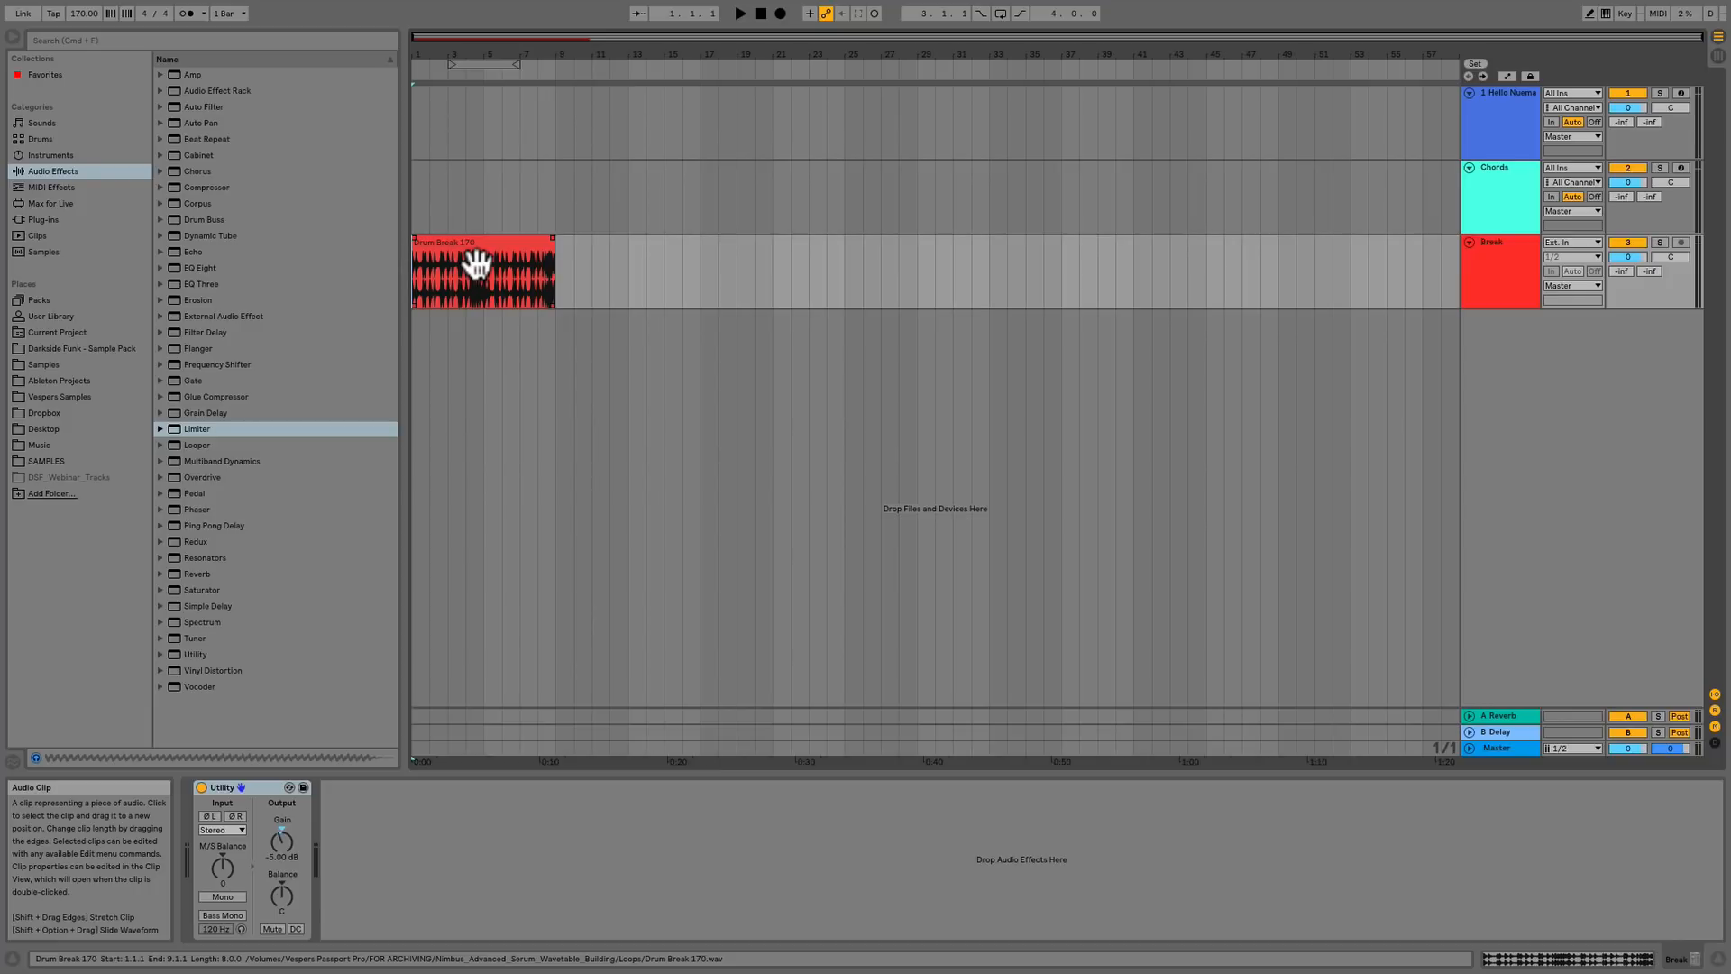
Select the Drum Break 170 clip on the Break track and audition it for a few bars
{"action": "left_click", "coordinate": [476, 264]}
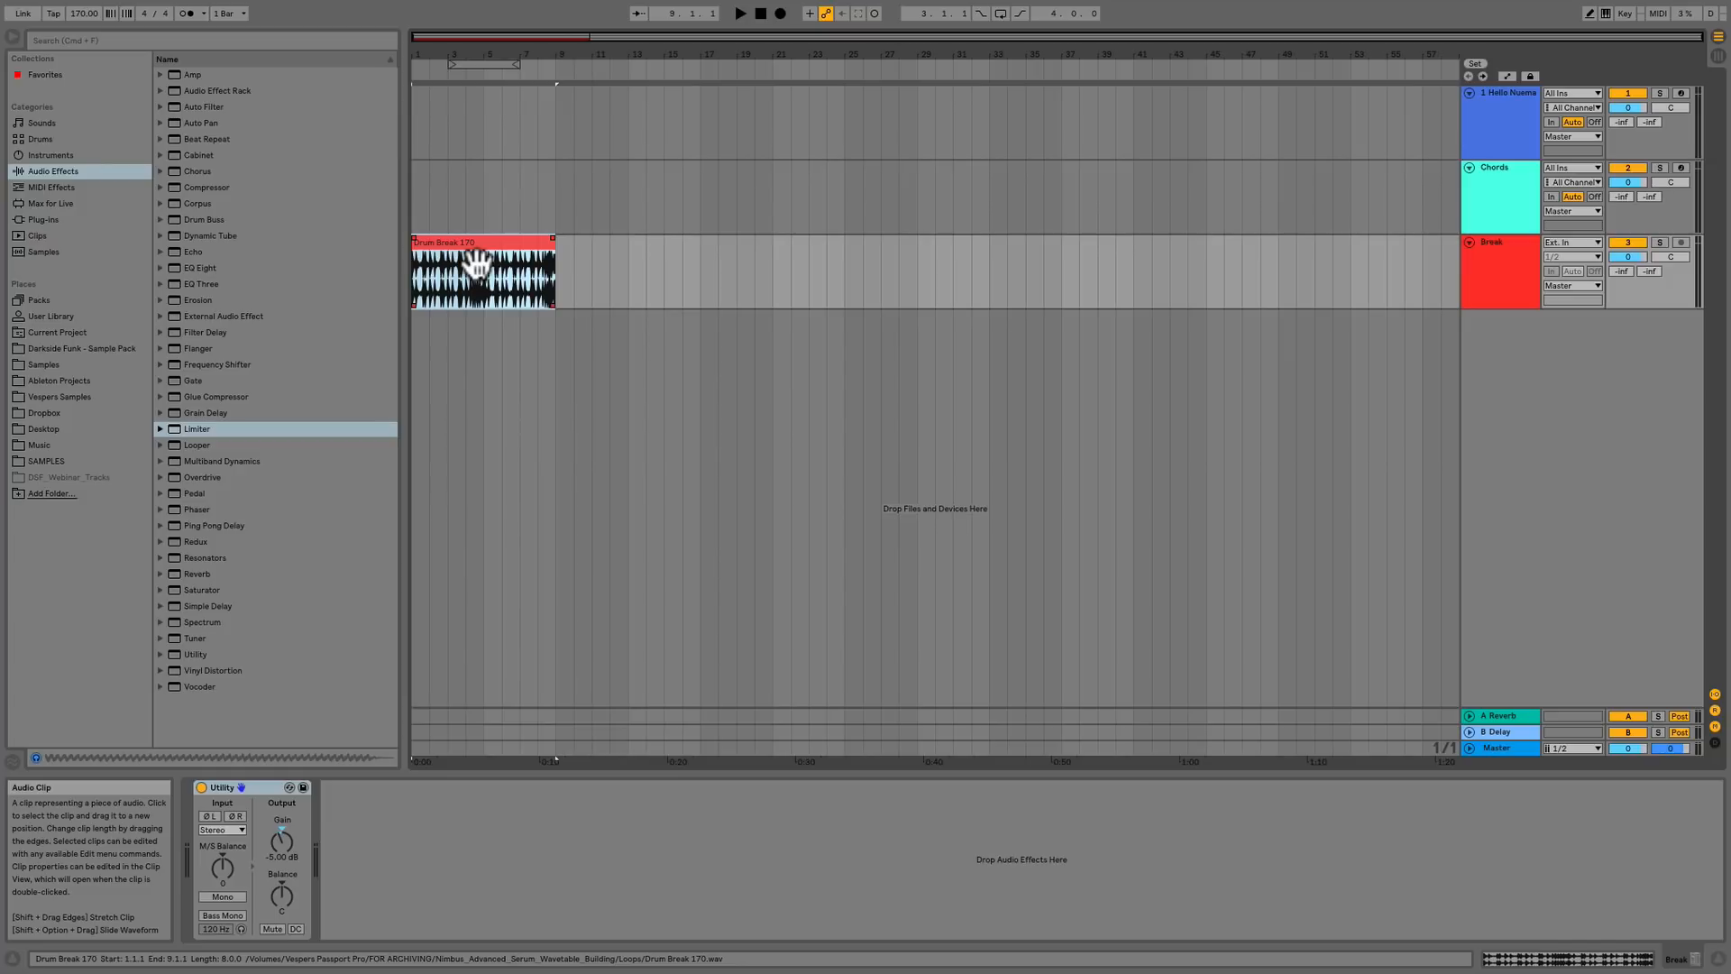
{"action": "key", "text": "space"}
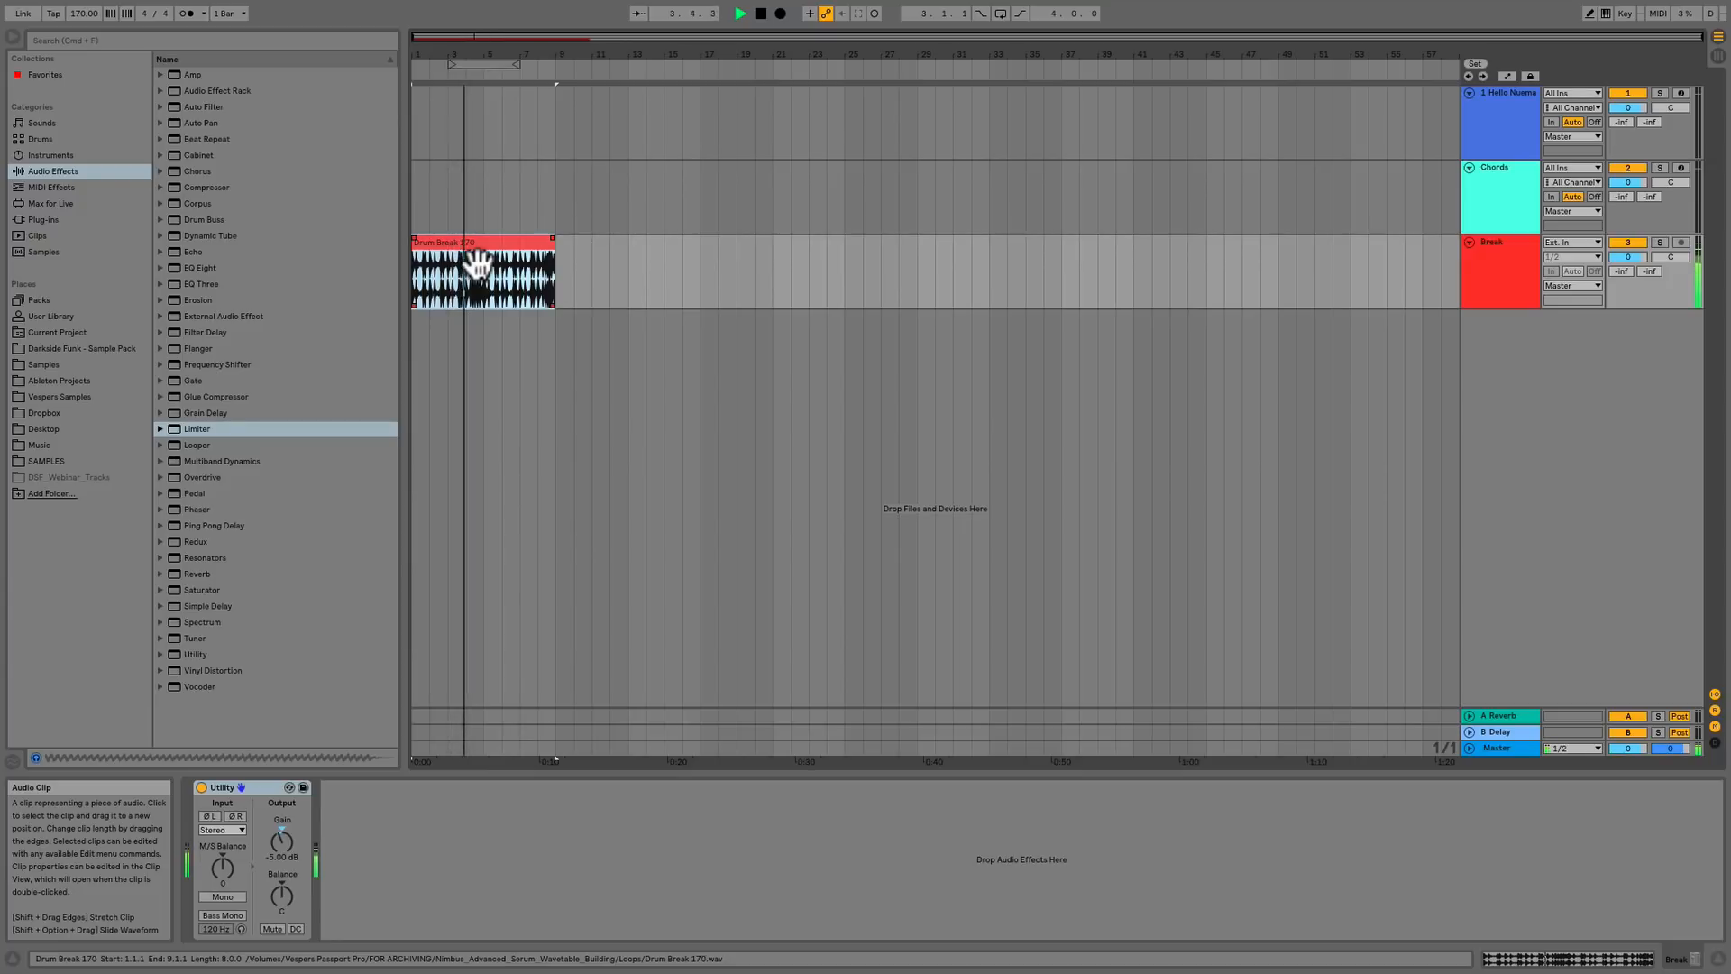
{"action": "key", "text": "space"}
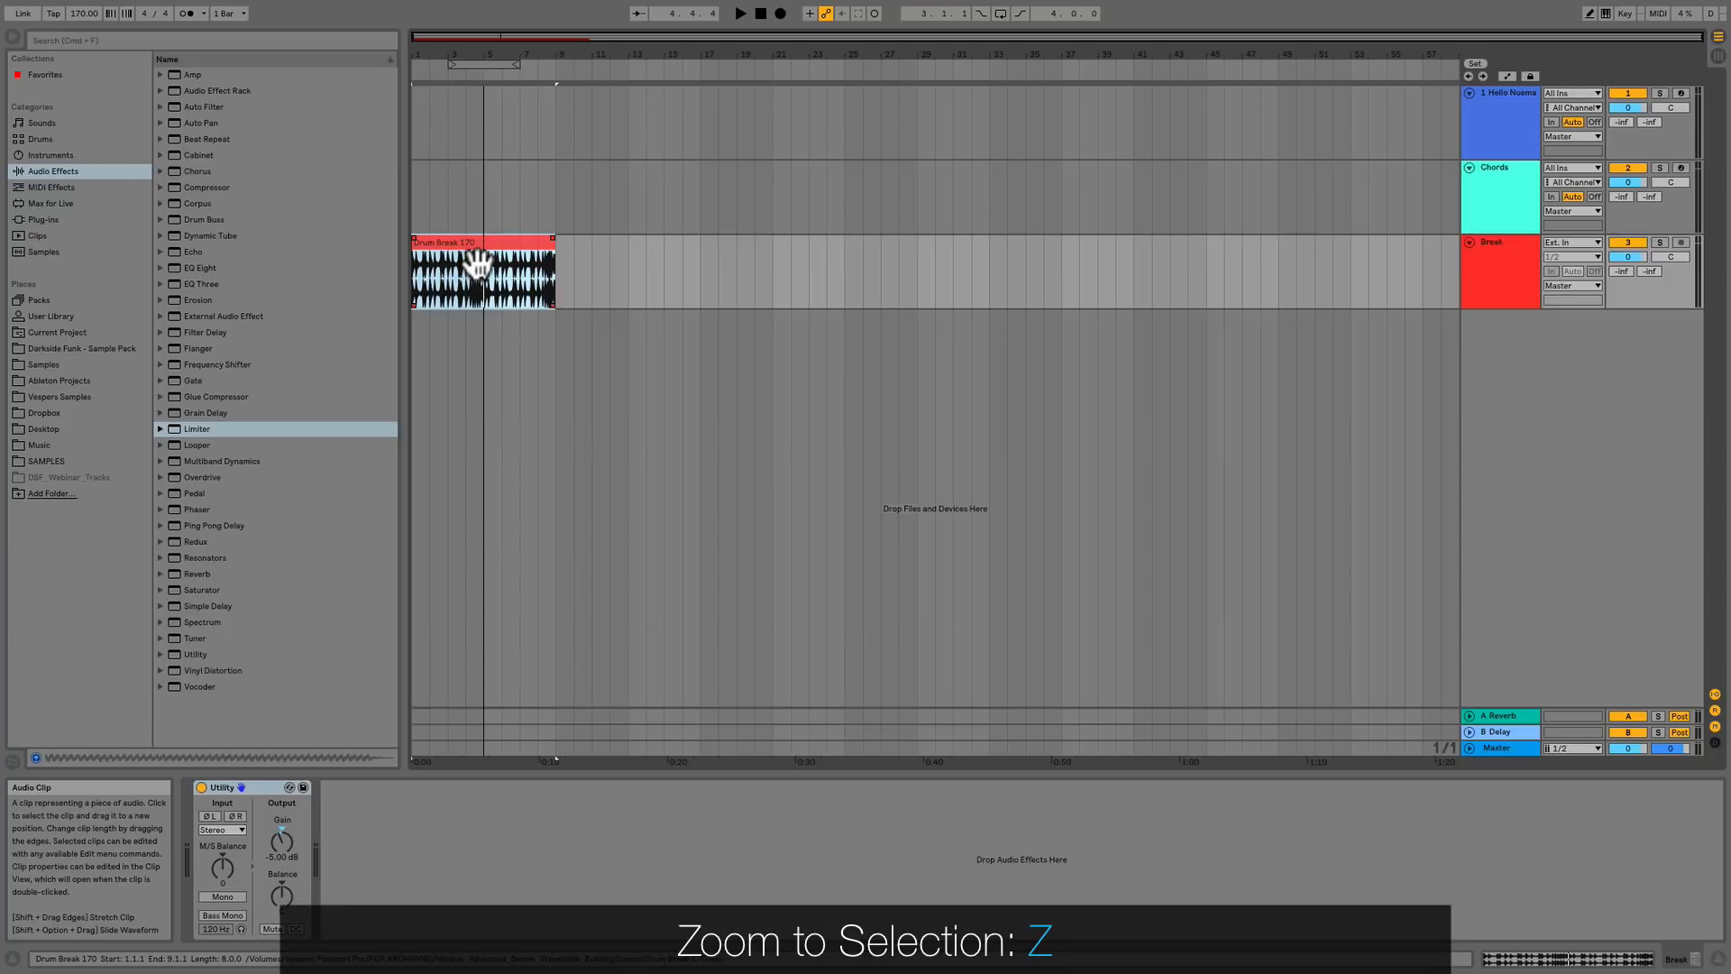
Zoom the arrangement to the selected Drum Break 170 clip, back out, and in again
{"action": "key", "text": "z"}
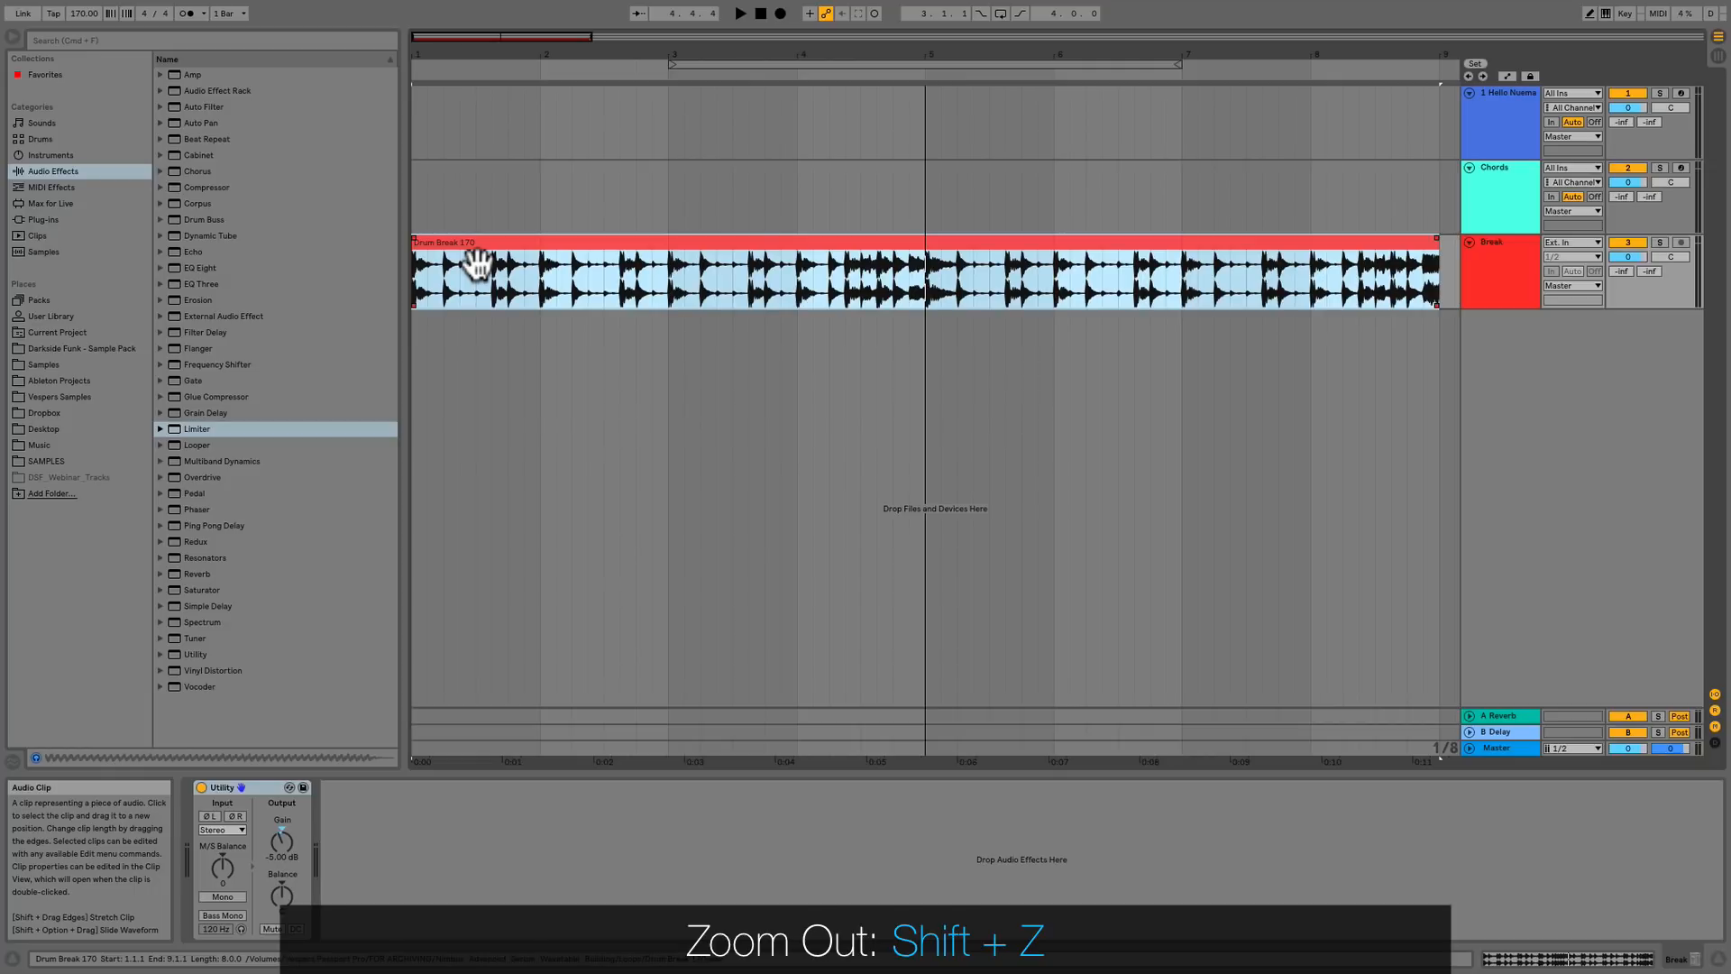
{"action": "key", "text": "shift+z"}
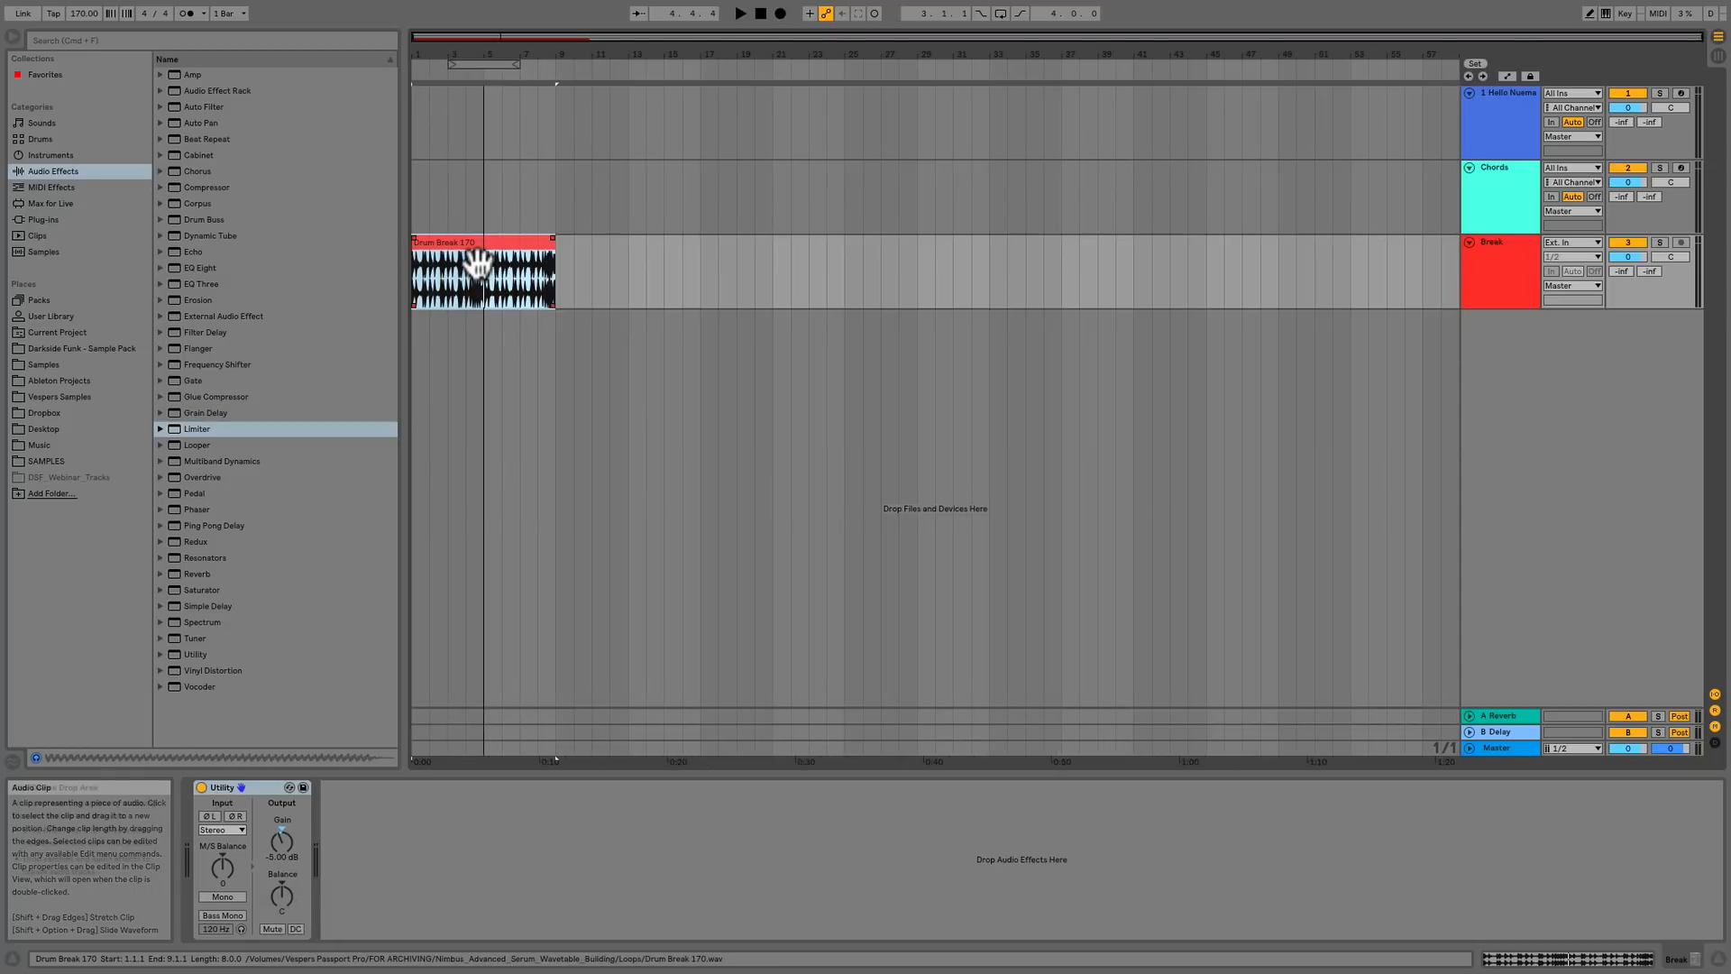
{"action": "key", "text": "z"}
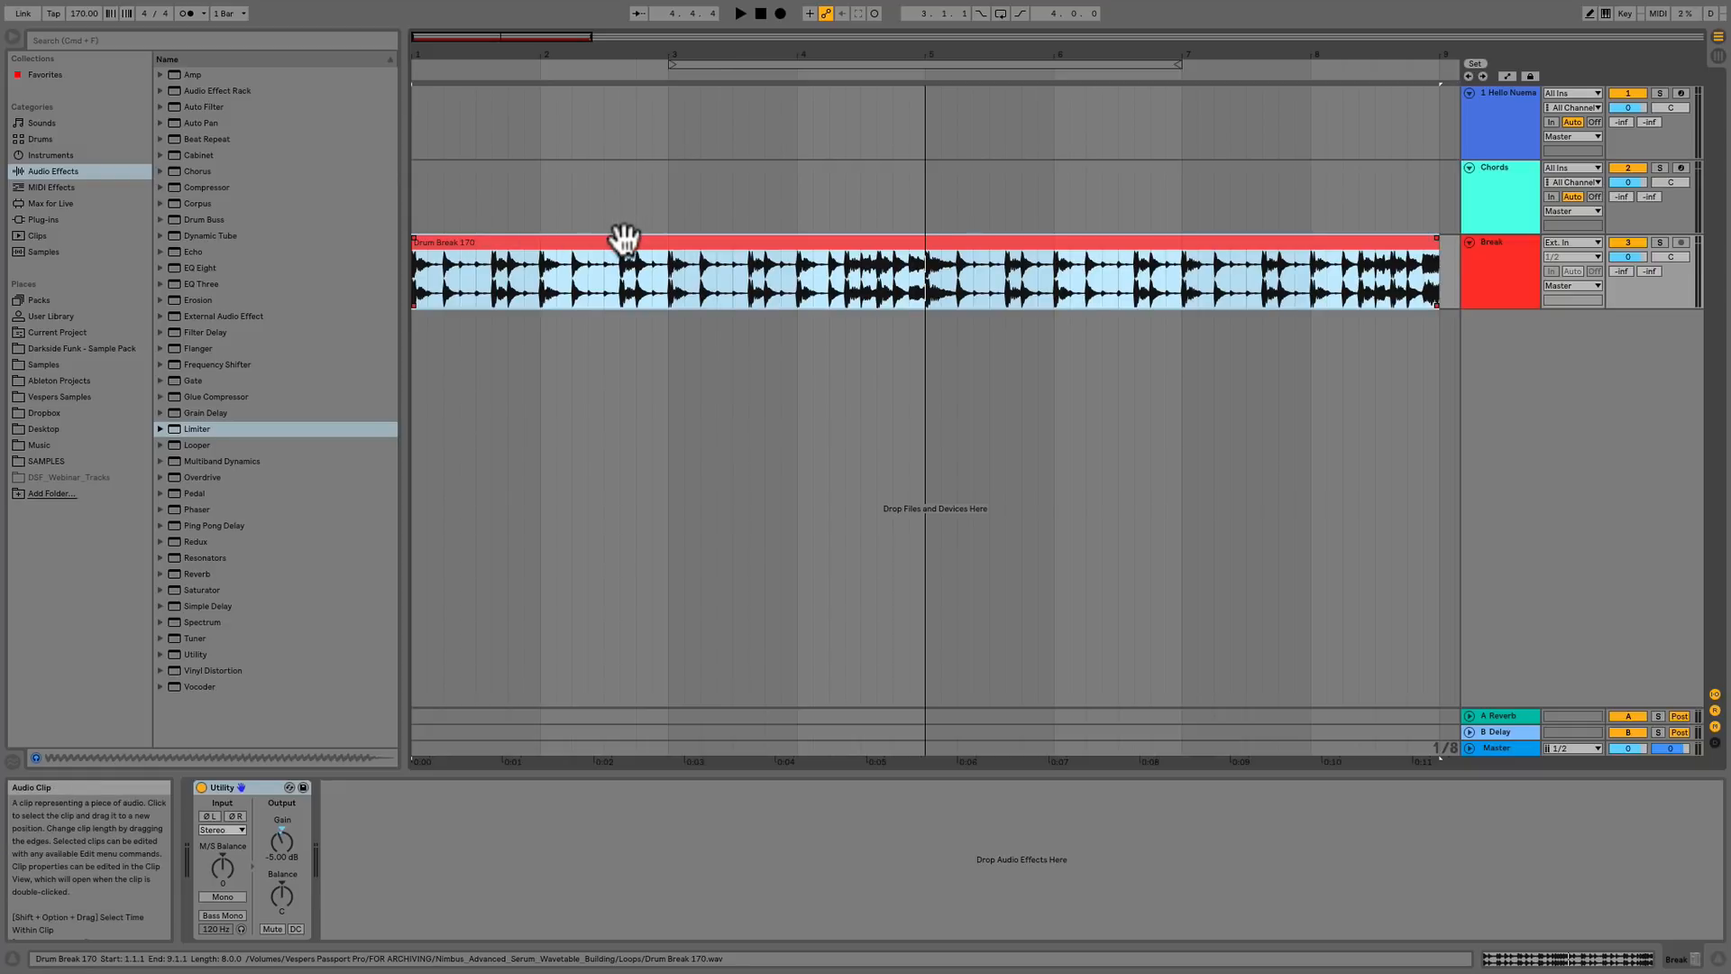
Select the first bar of the Drum Break 170 clip, loop it, and audition the loop
{"action": "left_click", "coordinate": [667, 284]}
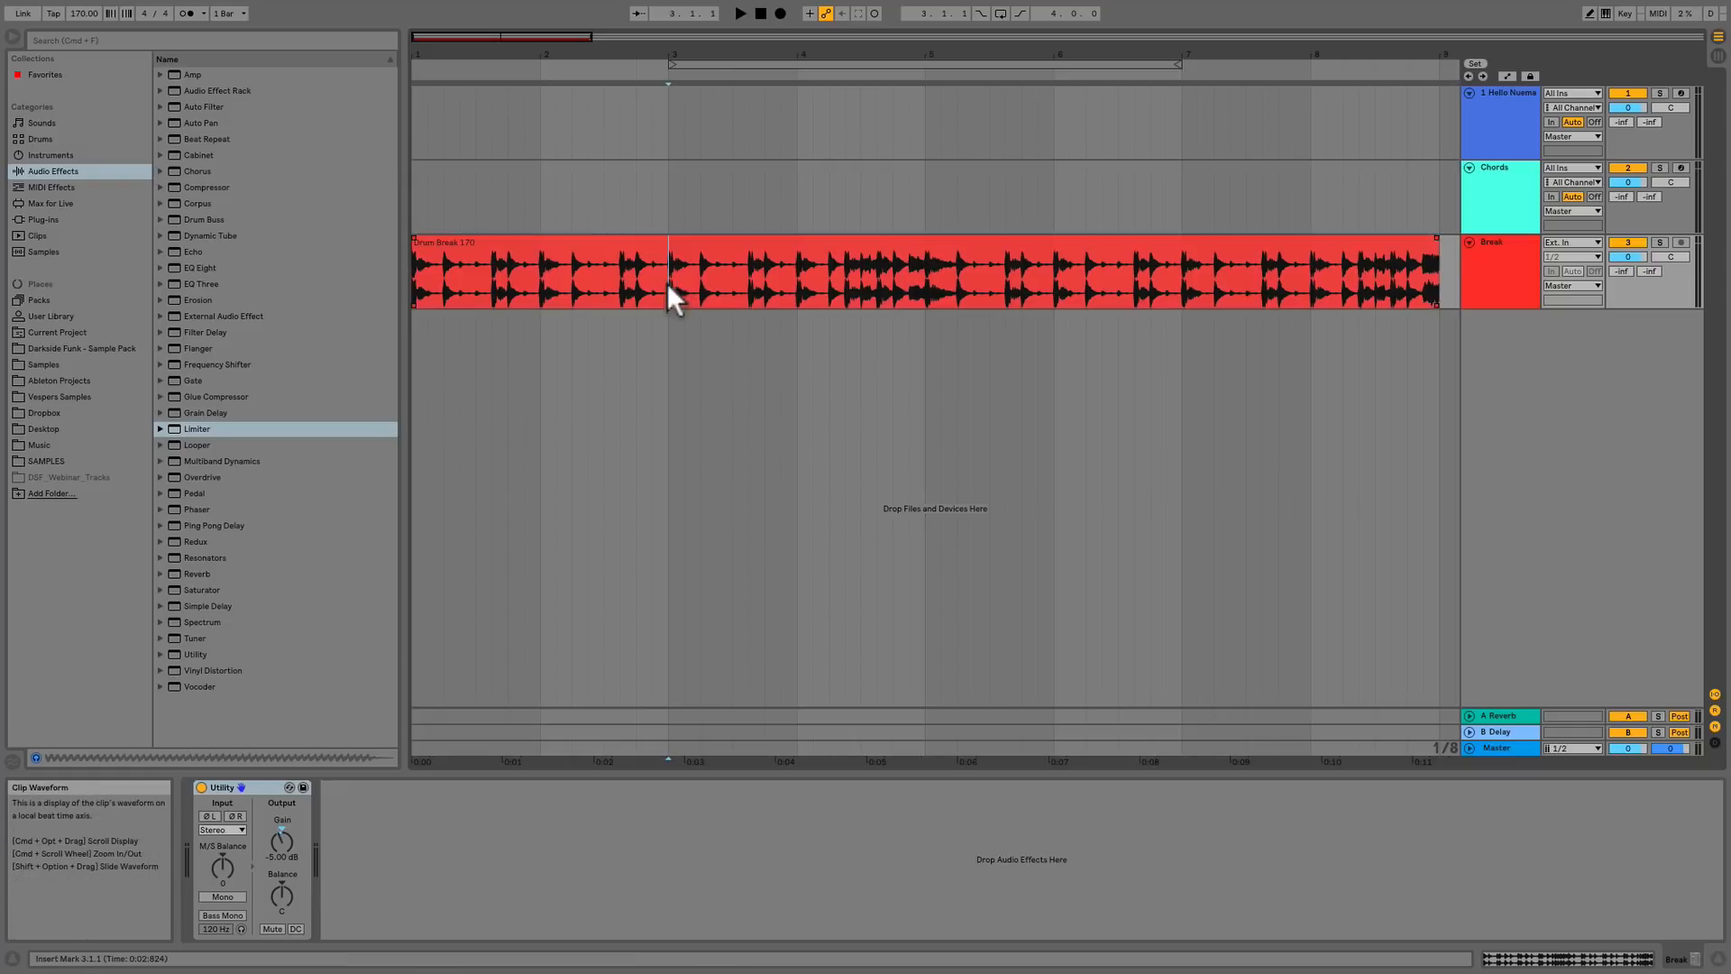
{"action": "left_click_drag", "start_coordinate": [536, 275], "coordinate": [377, 269]}
{"action": "left_click_drag", "start_coordinate": [431, 56], "coordinate": [432, 154]}
{"action": "key", "text": "super+l"}
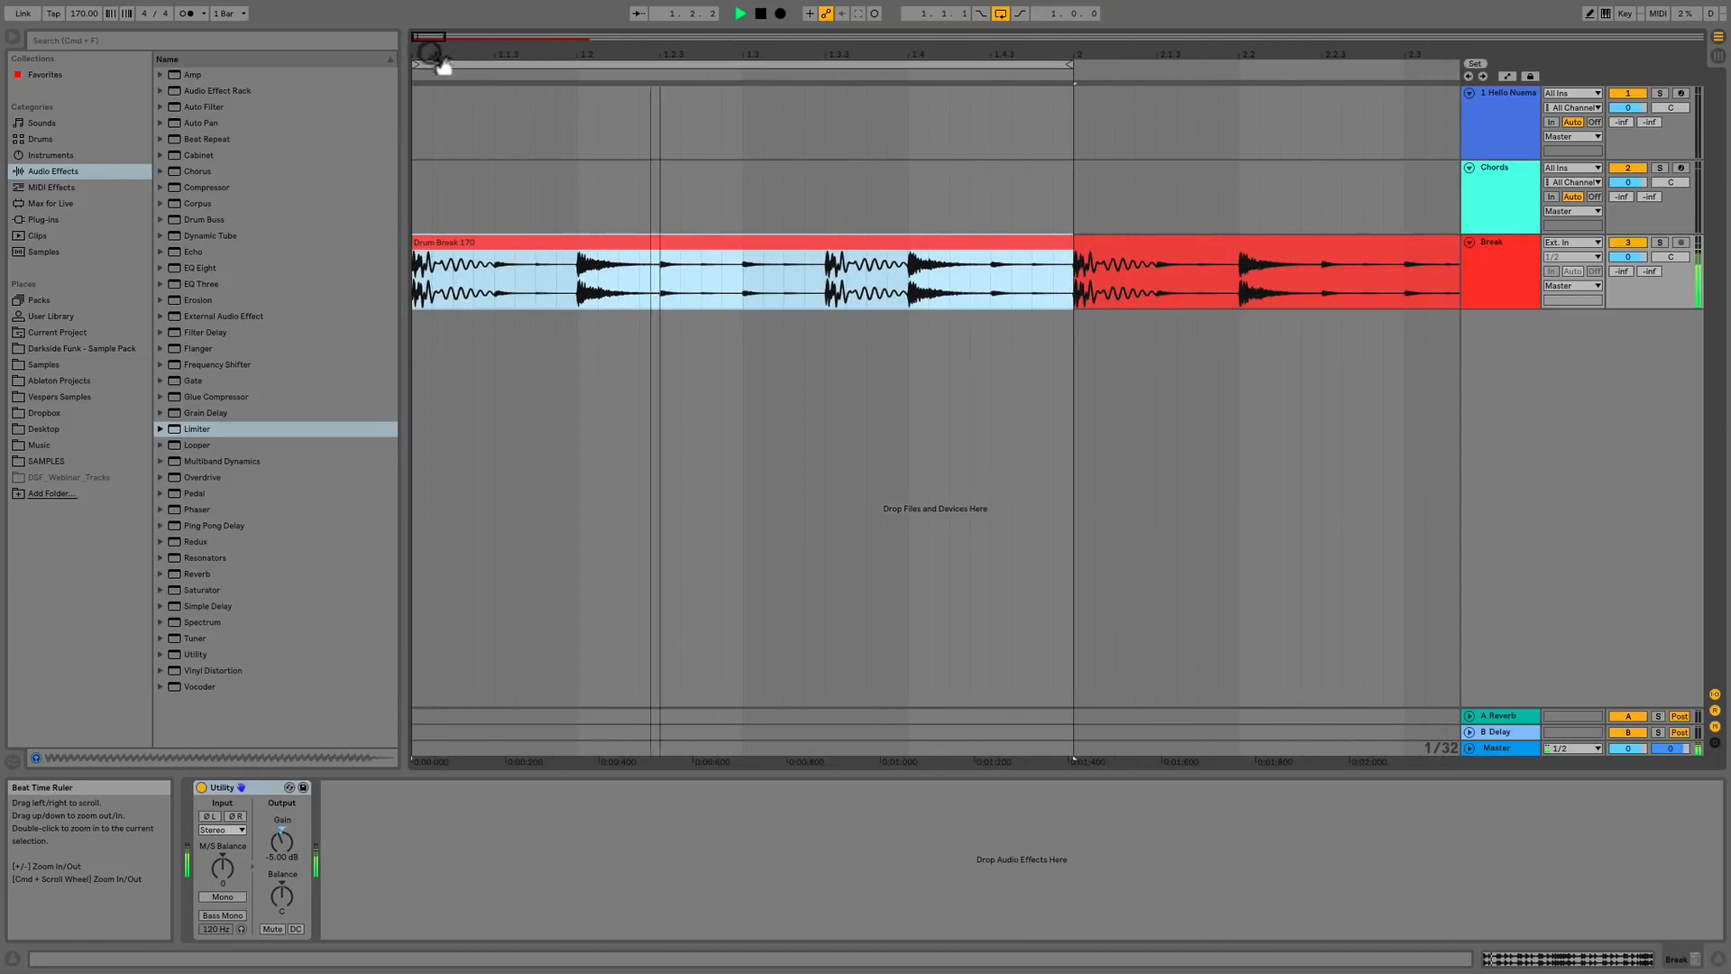
{"action": "key", "text": "space"}
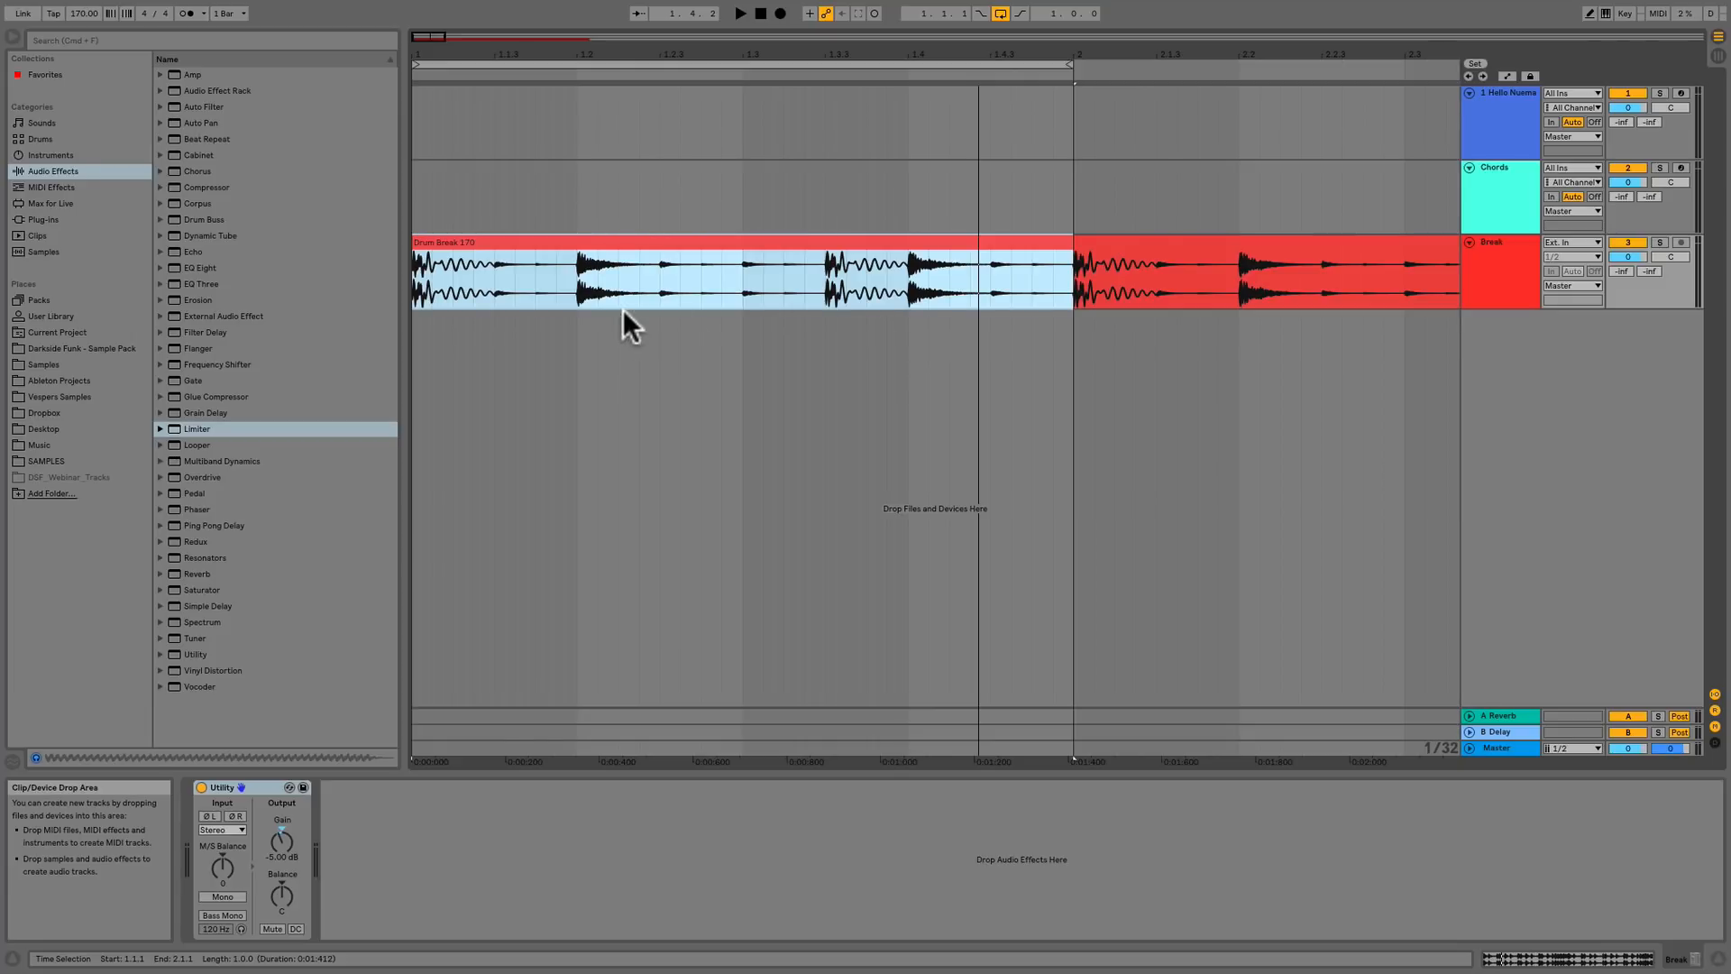
Split the snare hit from 1.2.1 to 1.2.3 into its own clip and show its sample settings
{"action": "left_click_drag", "start_coordinate": [578, 276], "coordinate": [651, 276]}
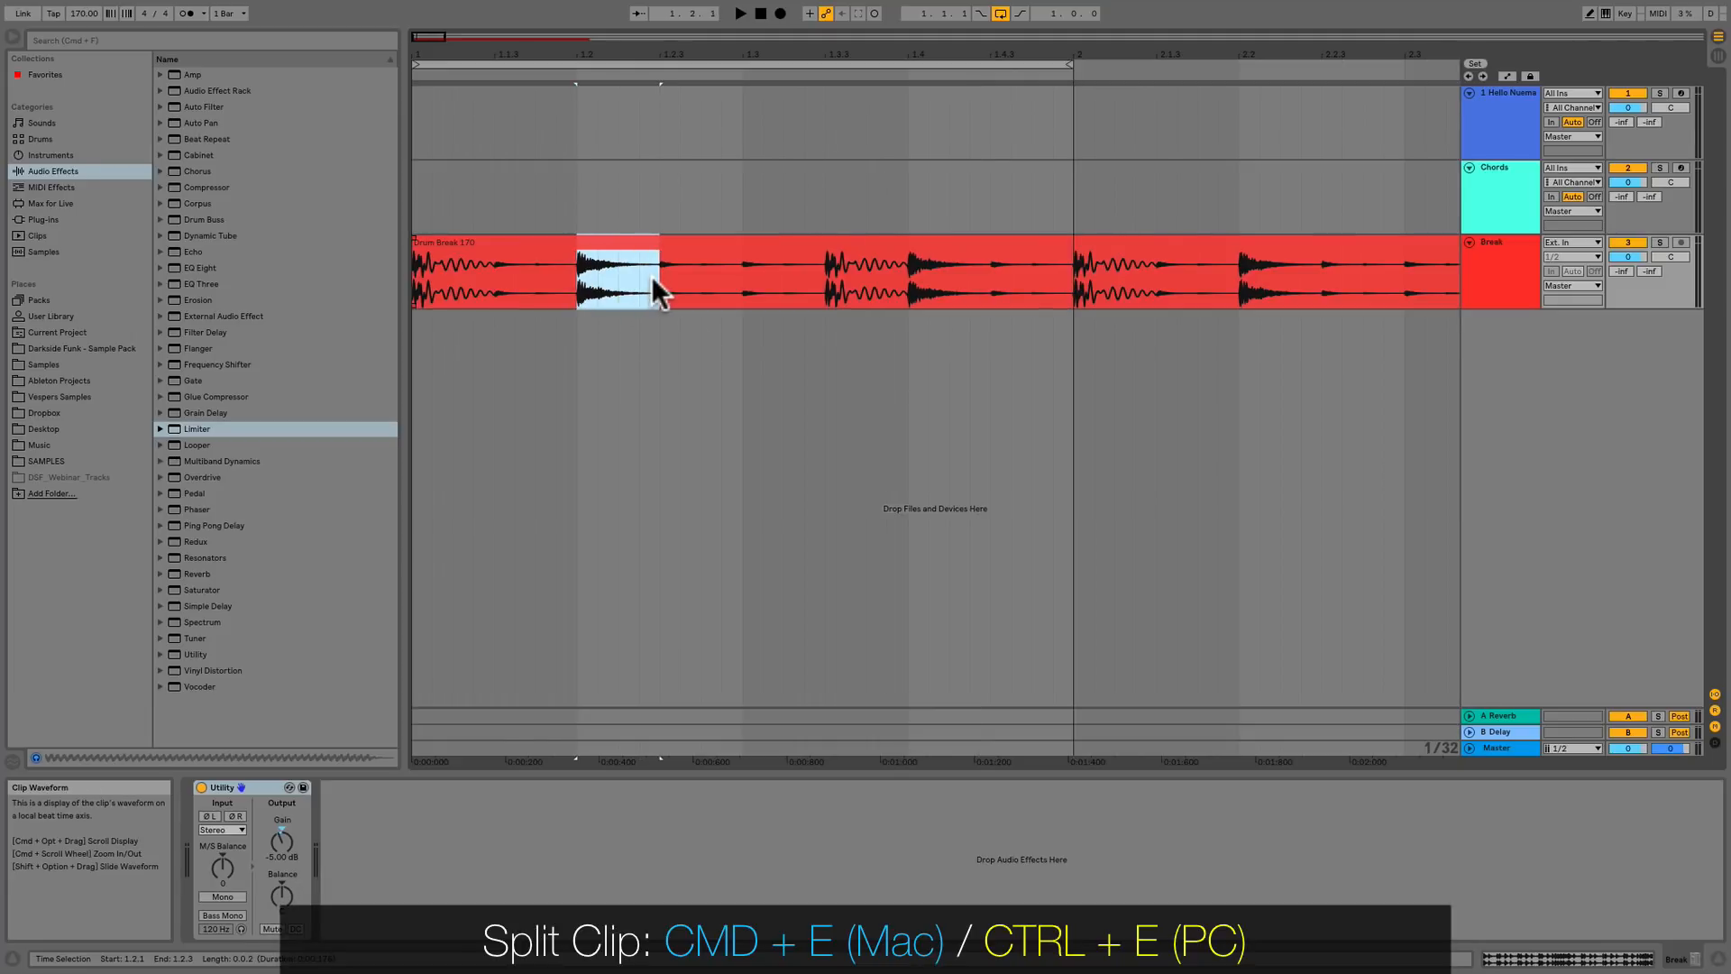
{"action": "key", "text": "super+e"}
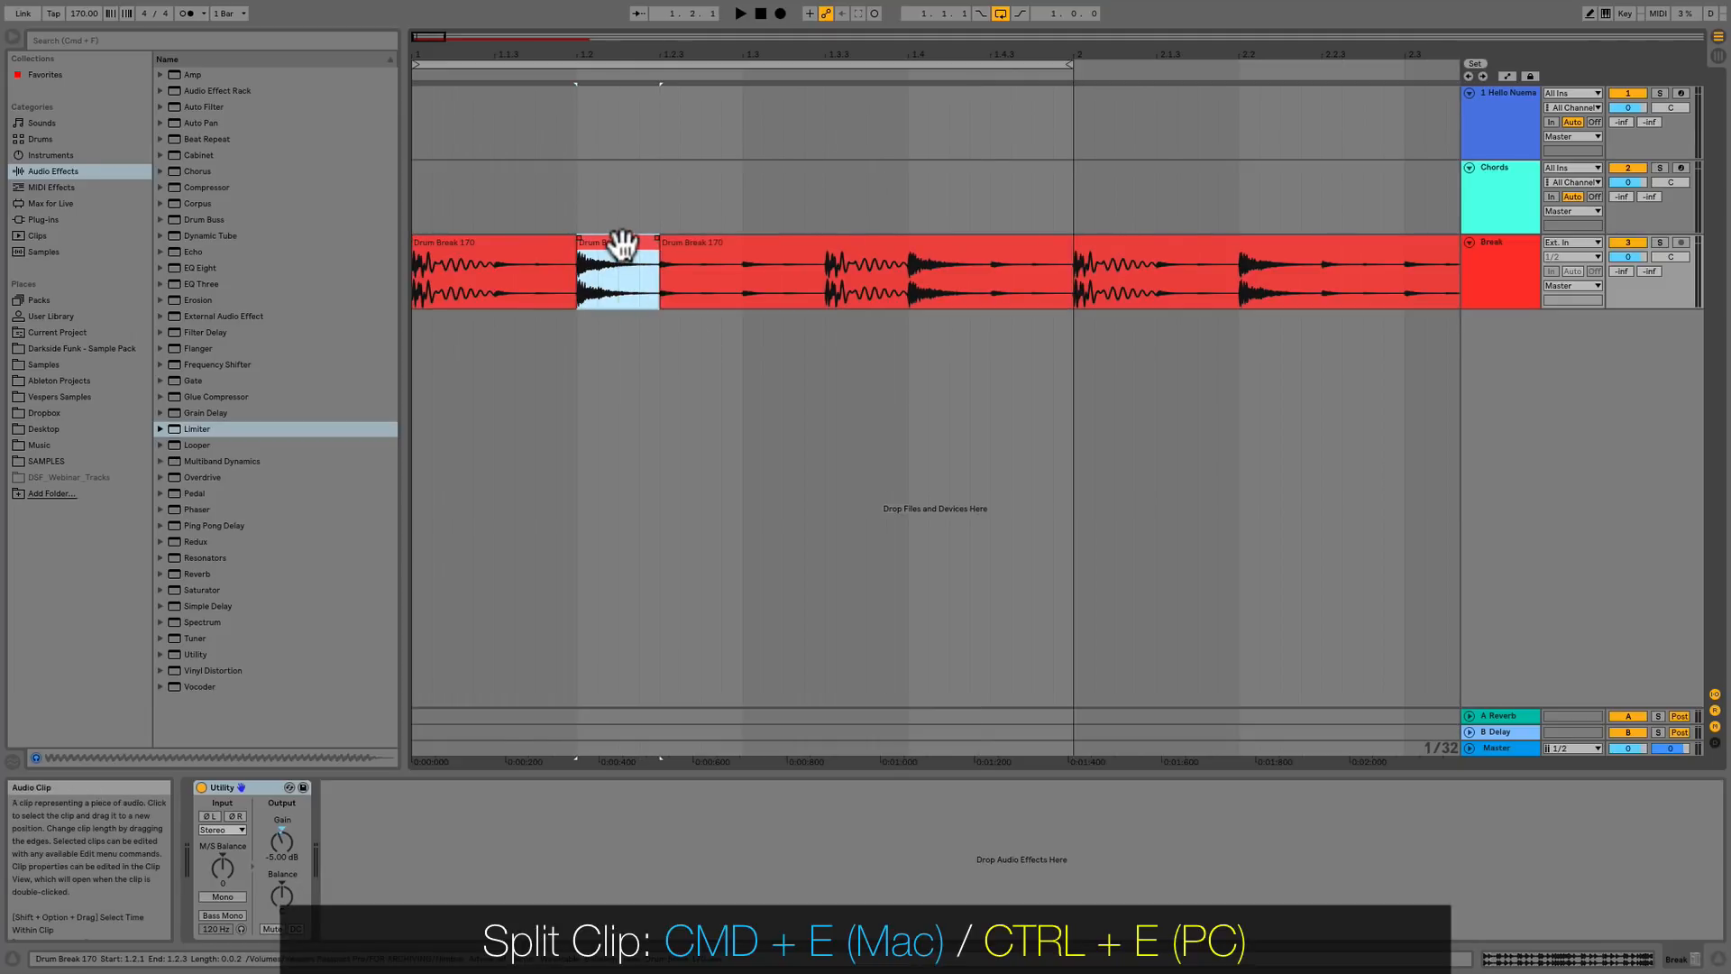
{"action": "key", "text": "shift+Tab"}
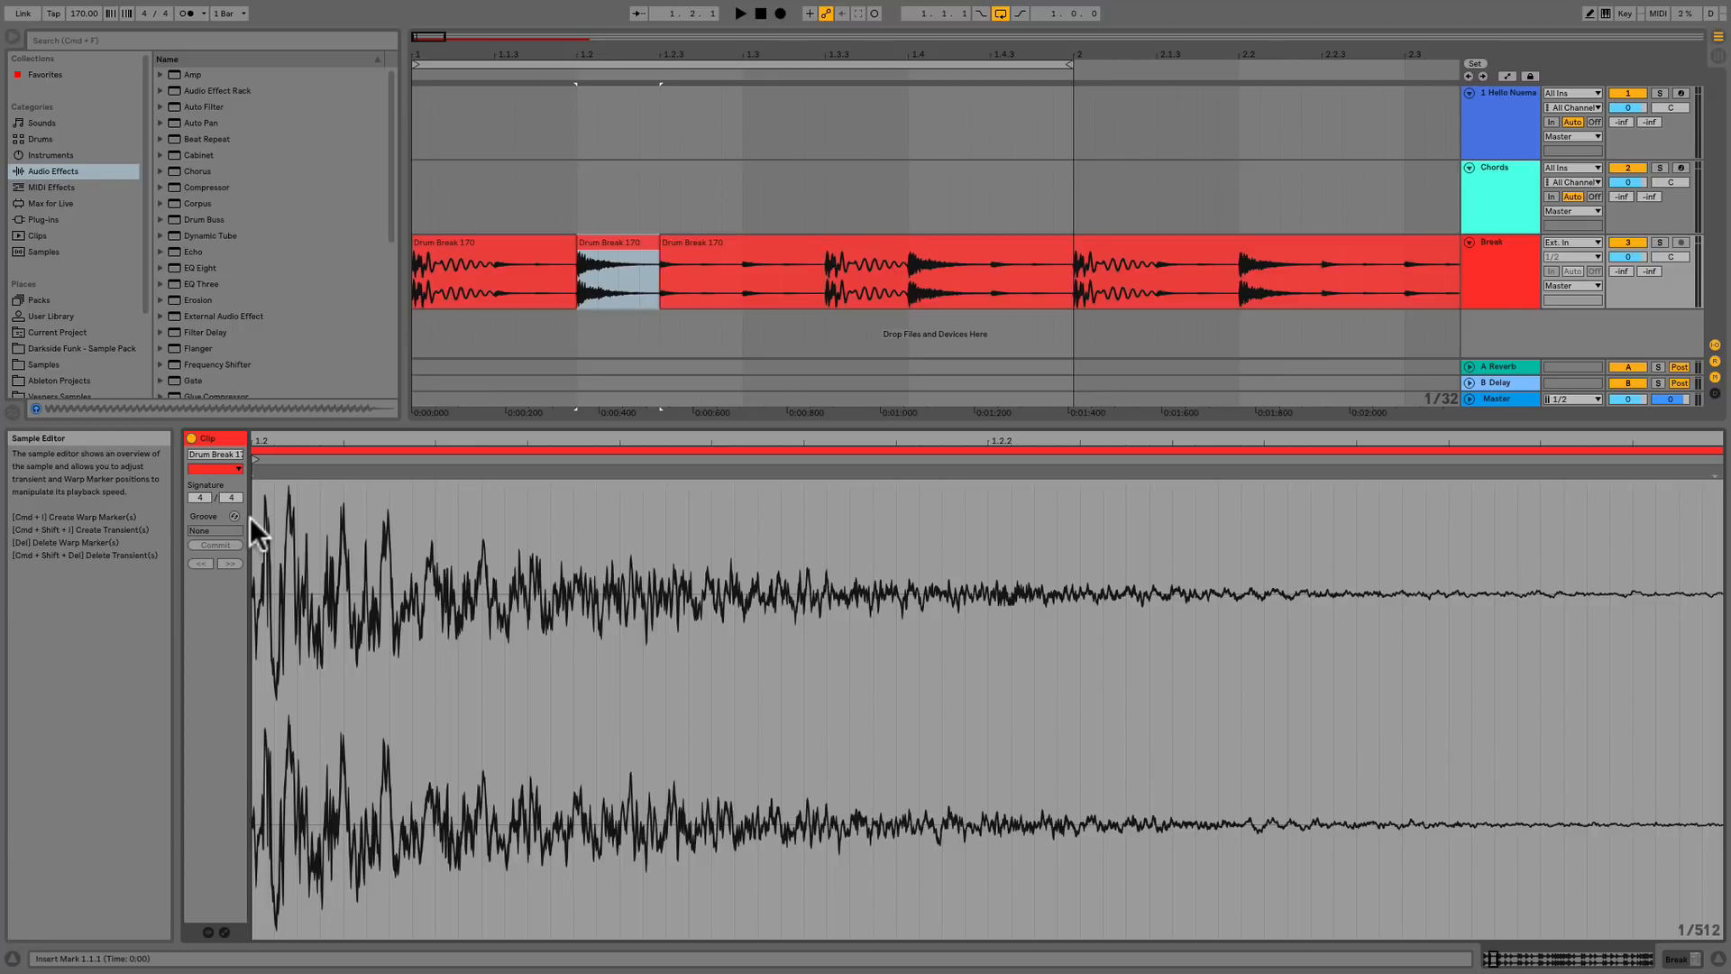
{"action": "left_click", "coordinate": [209, 932]}
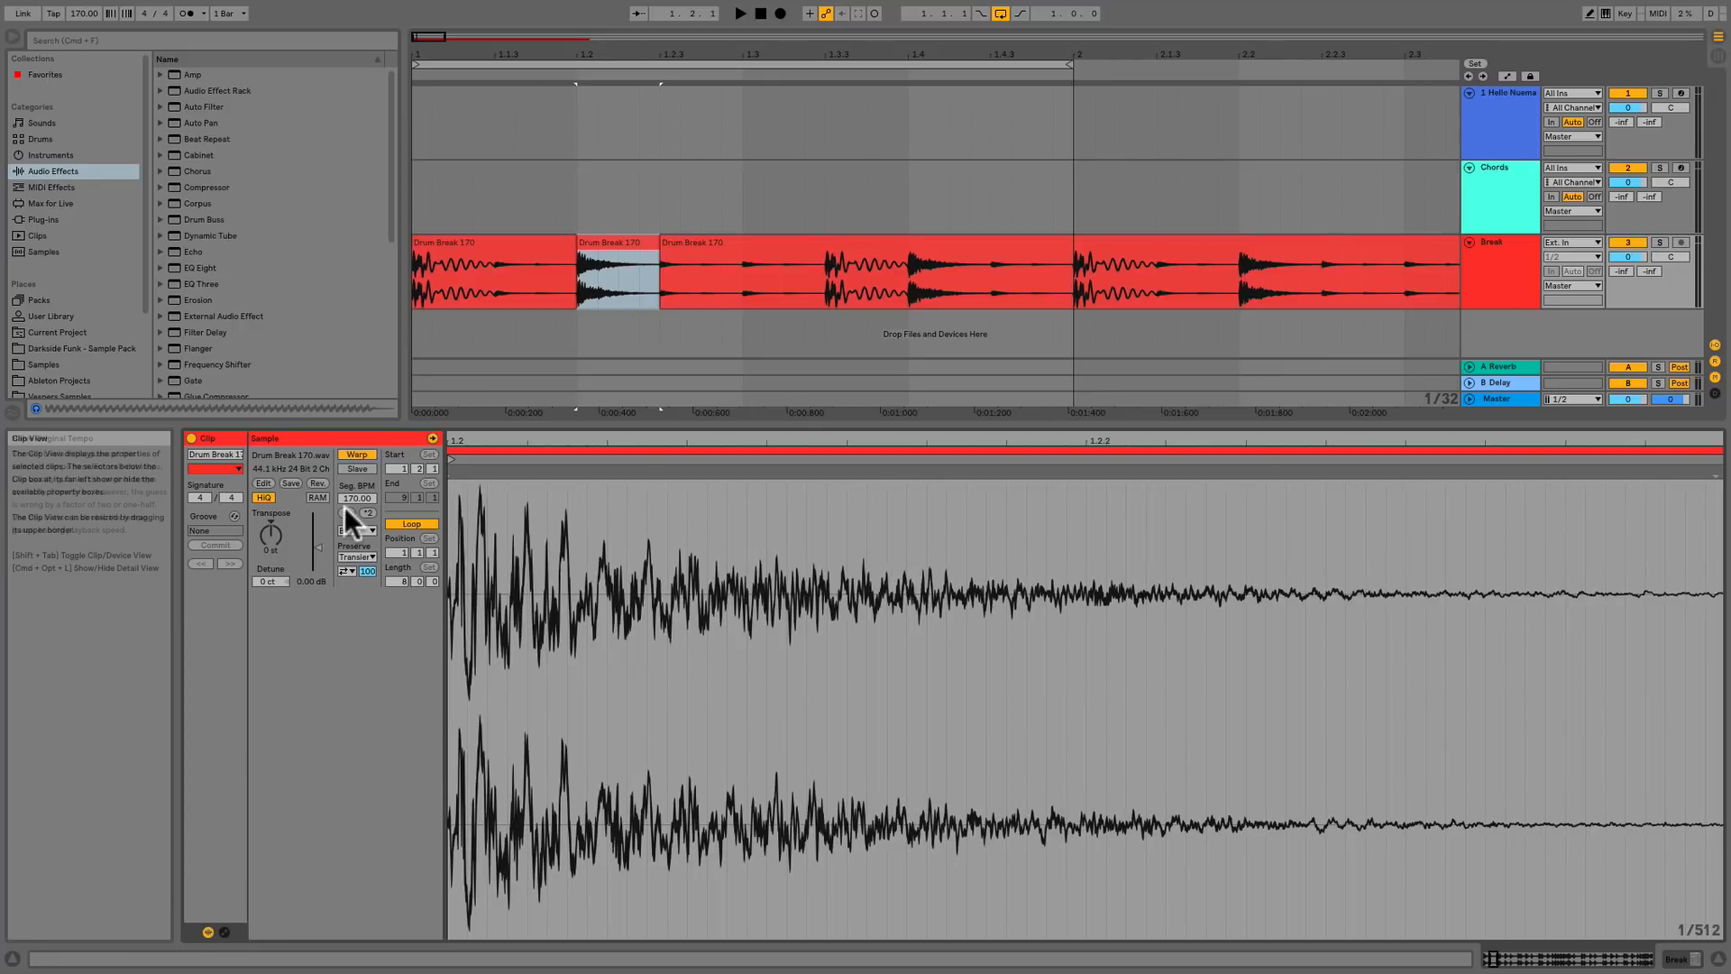
Reverse the snare slice at 1.2.1, toggling the reversal off and on to compare, and shrink the clip view's height
{"action": "left_click", "coordinate": [318, 484]}
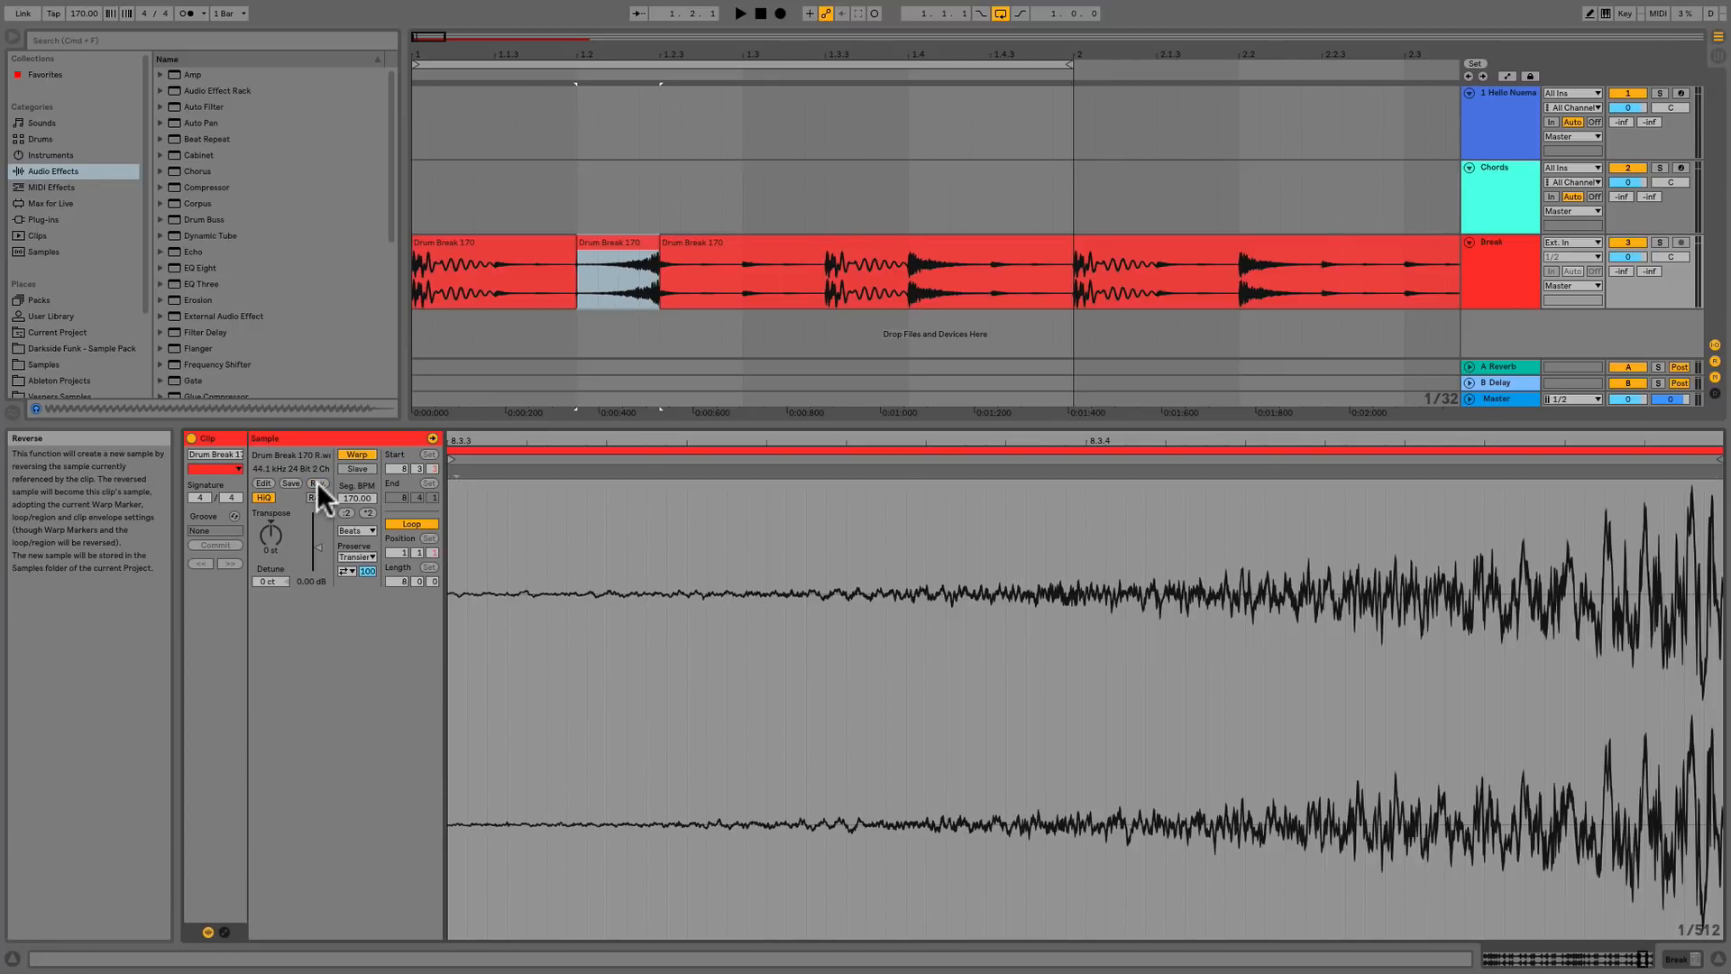
{"action": "left_click", "coordinate": [316, 482]}
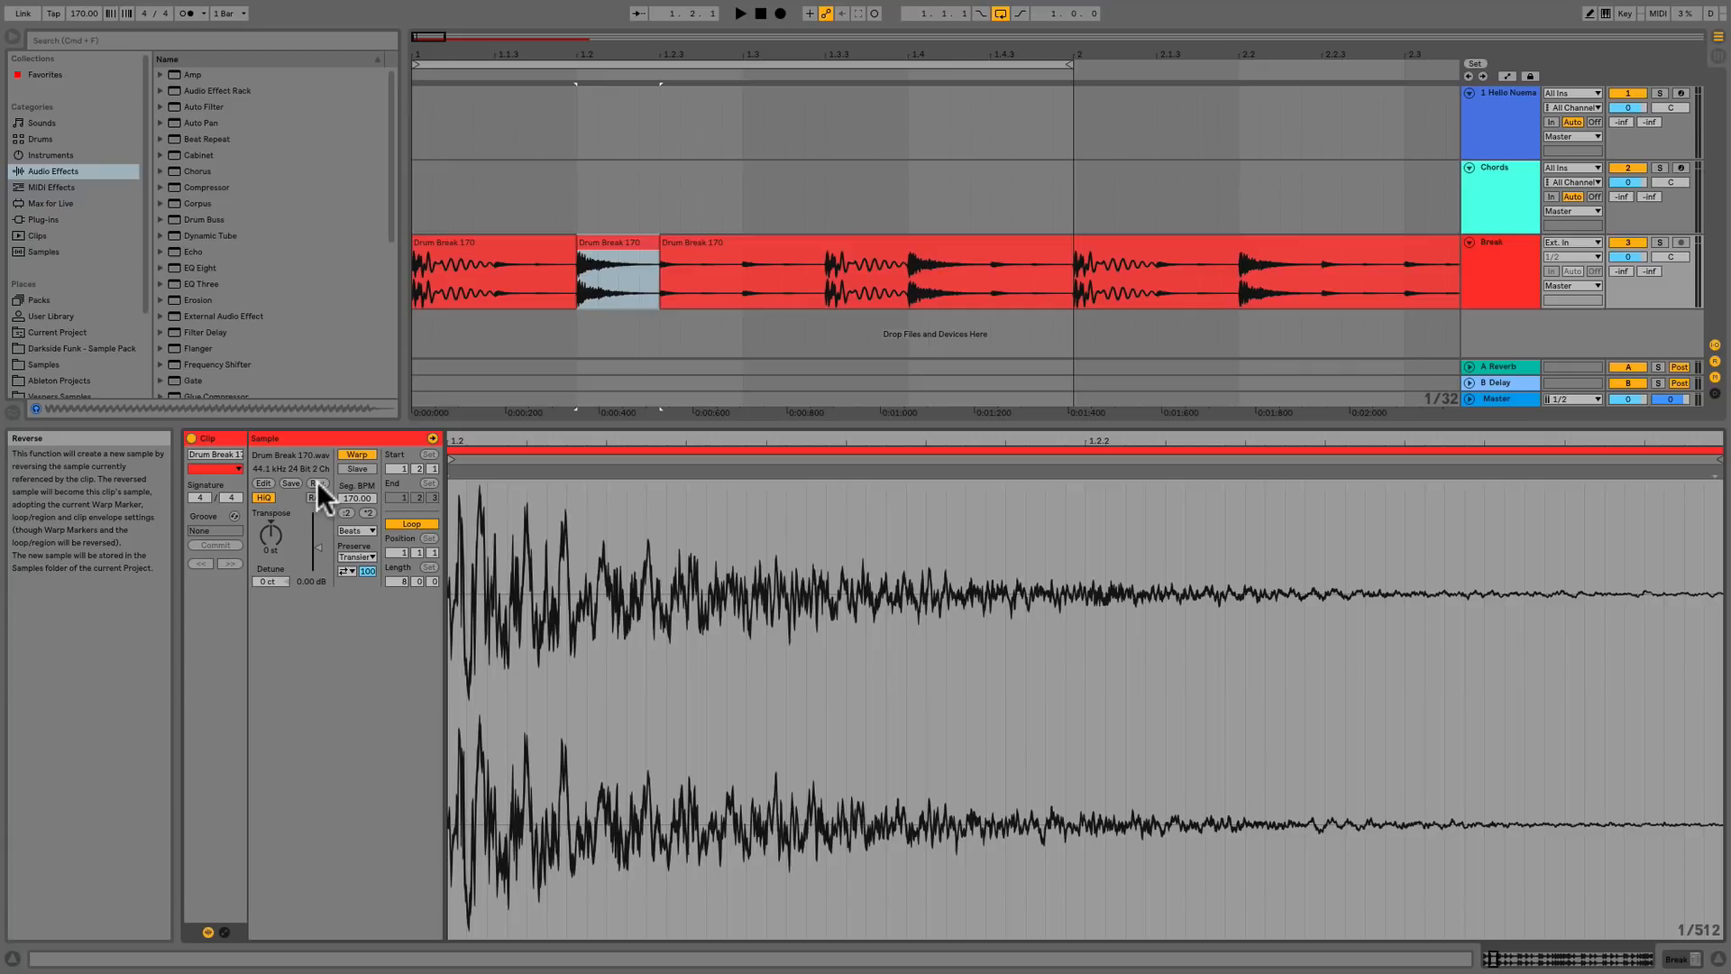
{"action": "left_click", "coordinate": [618, 239]}
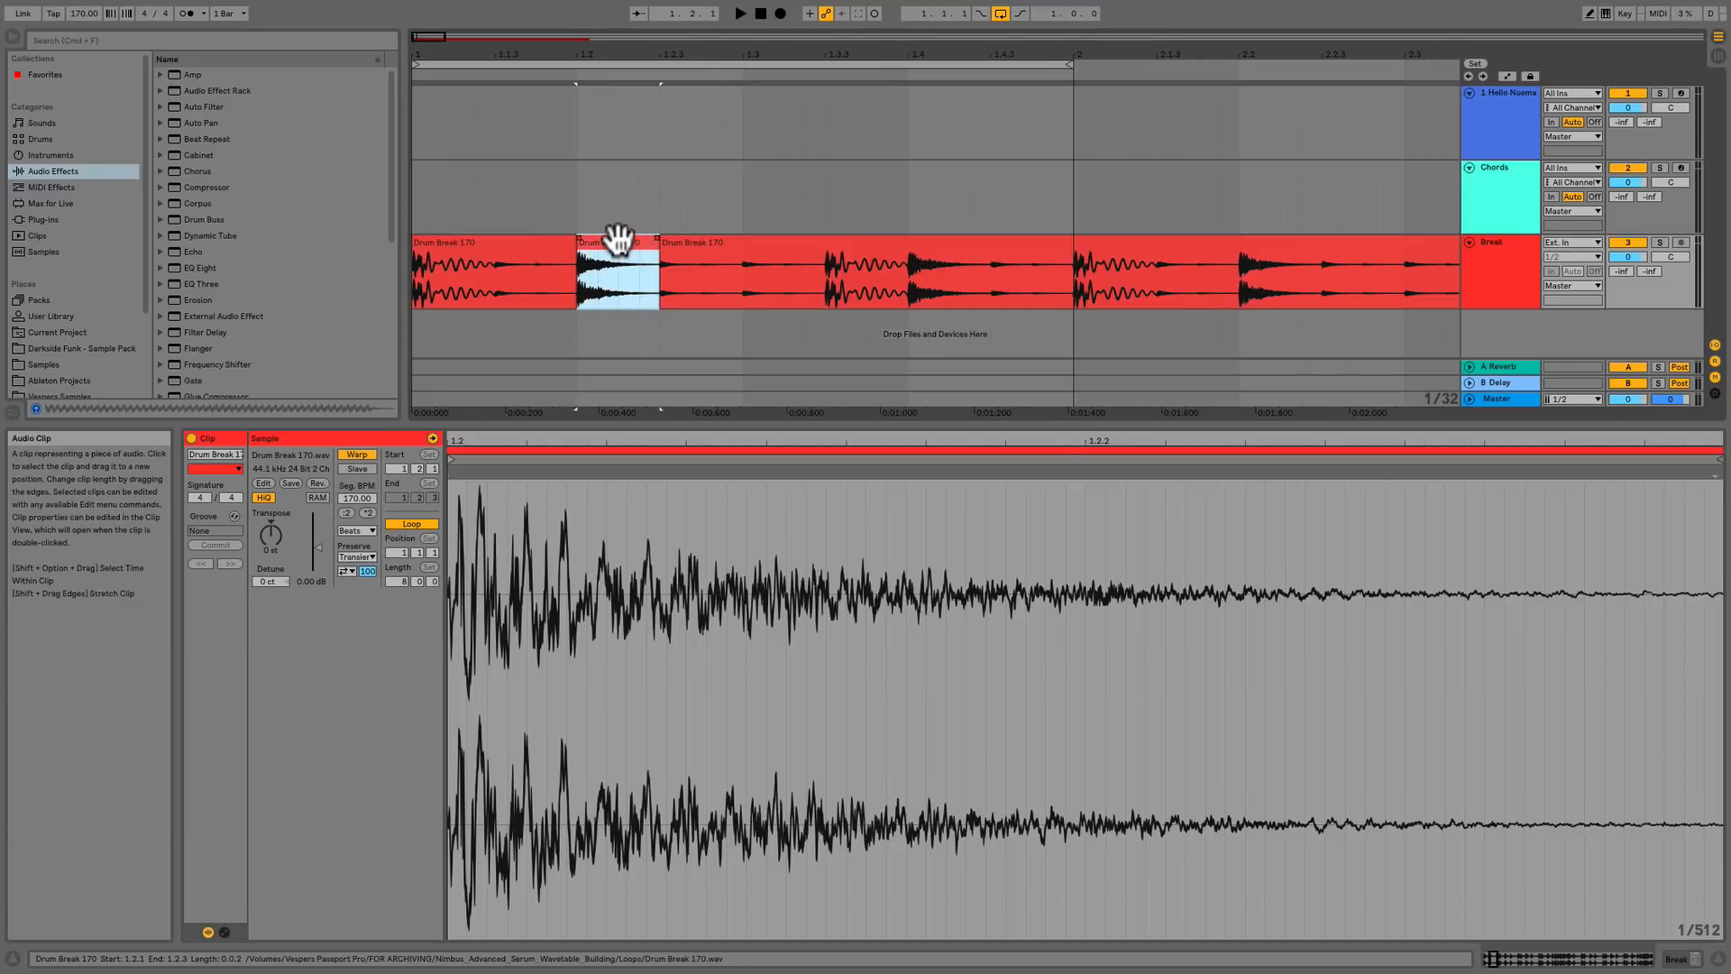
{"action": "key", "text": "r"}
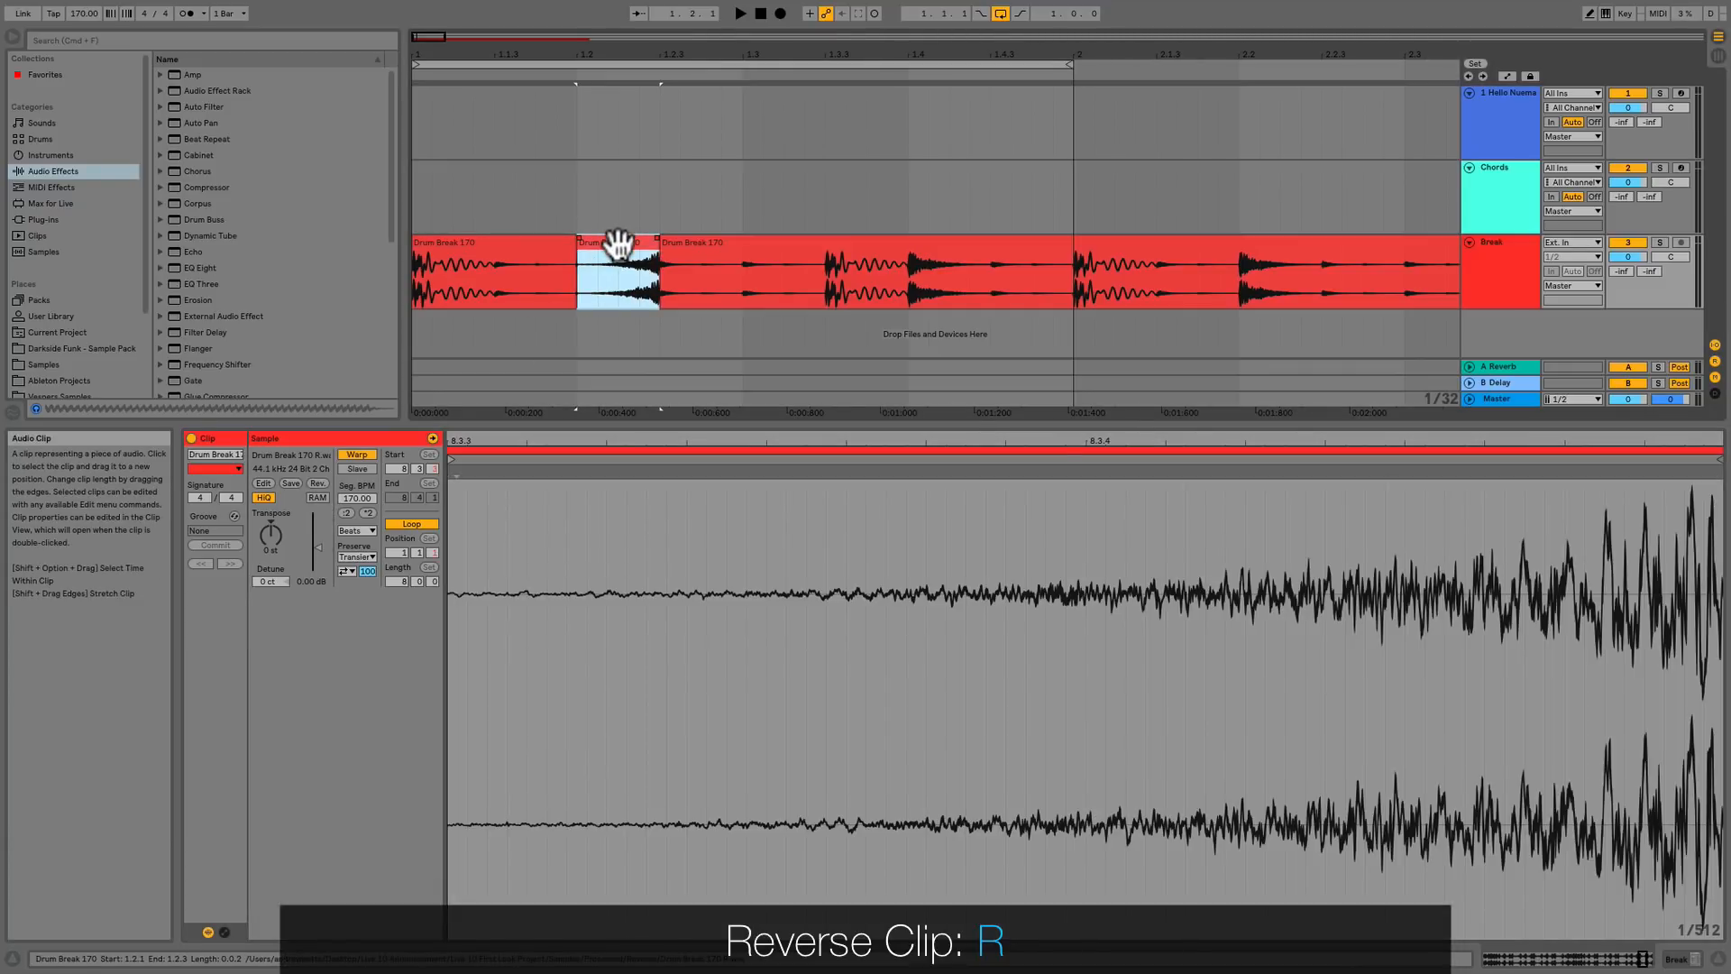
{"action": "key", "text": "r"}
{"action": "key", "text": "r"}
{"action": "left_click_drag", "start_coordinate": [678, 424], "coordinate": [658, 707]}
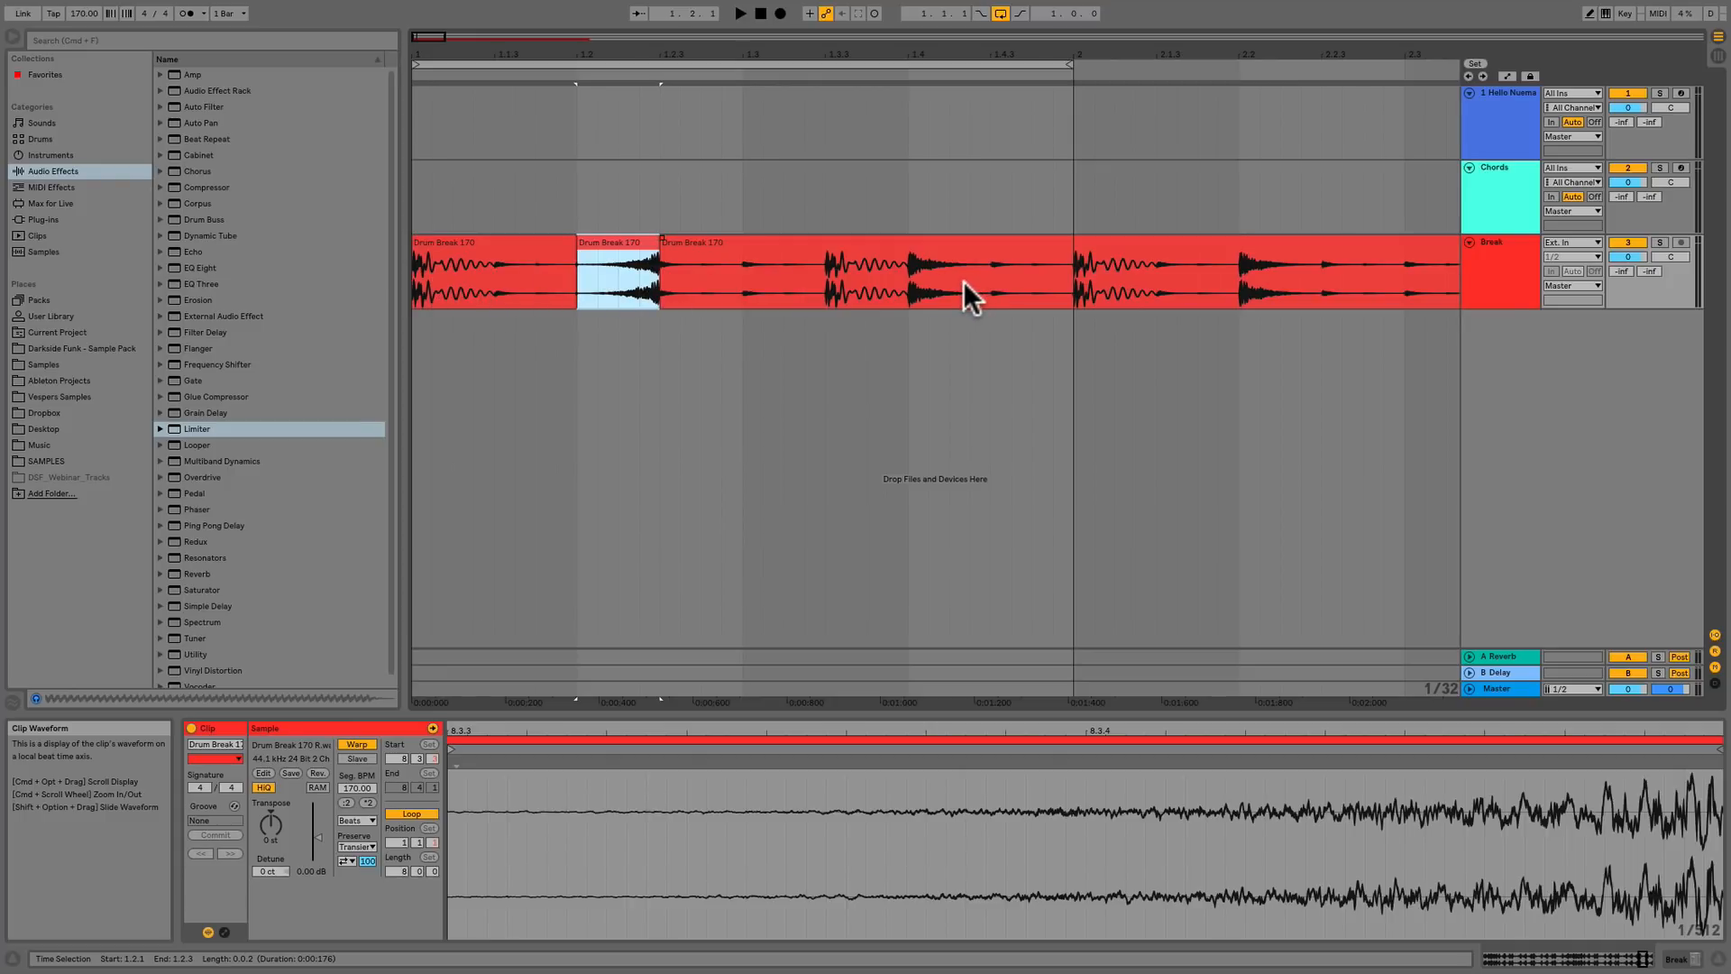
Play the loop and reverse the part of the drum break from 1.4.3 to 2.1.1
{"action": "left_click", "coordinate": [480, 242]}
{"action": "key", "text": "space"}
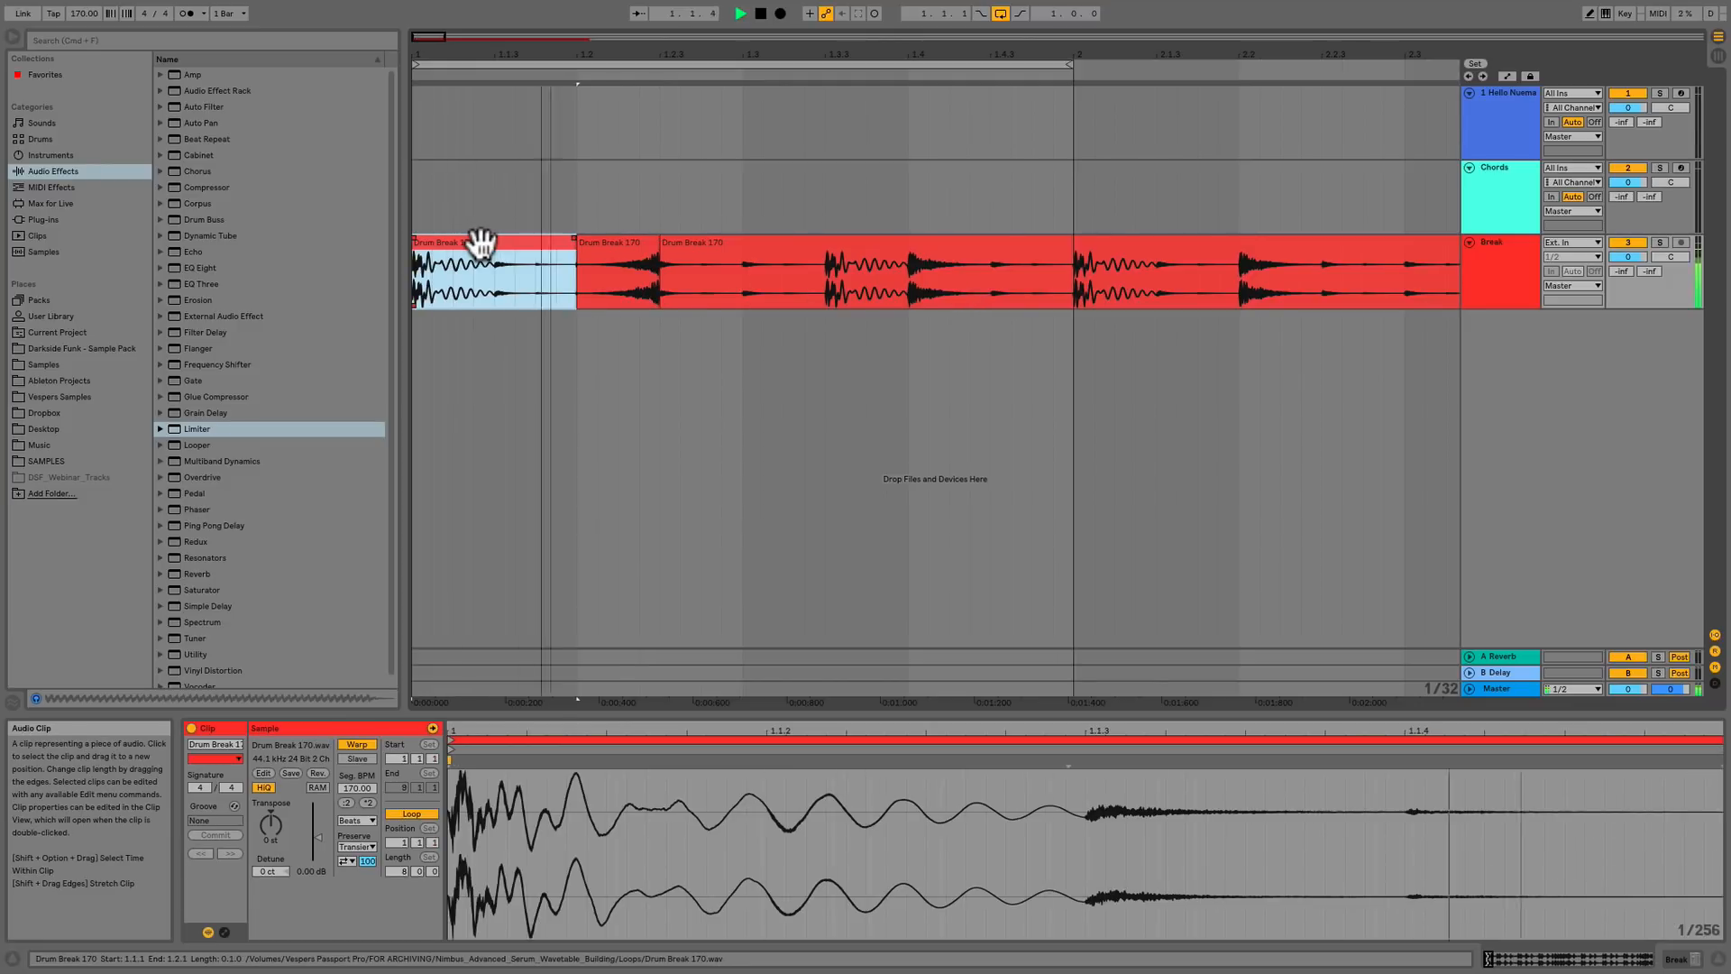
{"action": "left_click_drag", "start_coordinate": [994, 276], "coordinate": [1063, 278]}
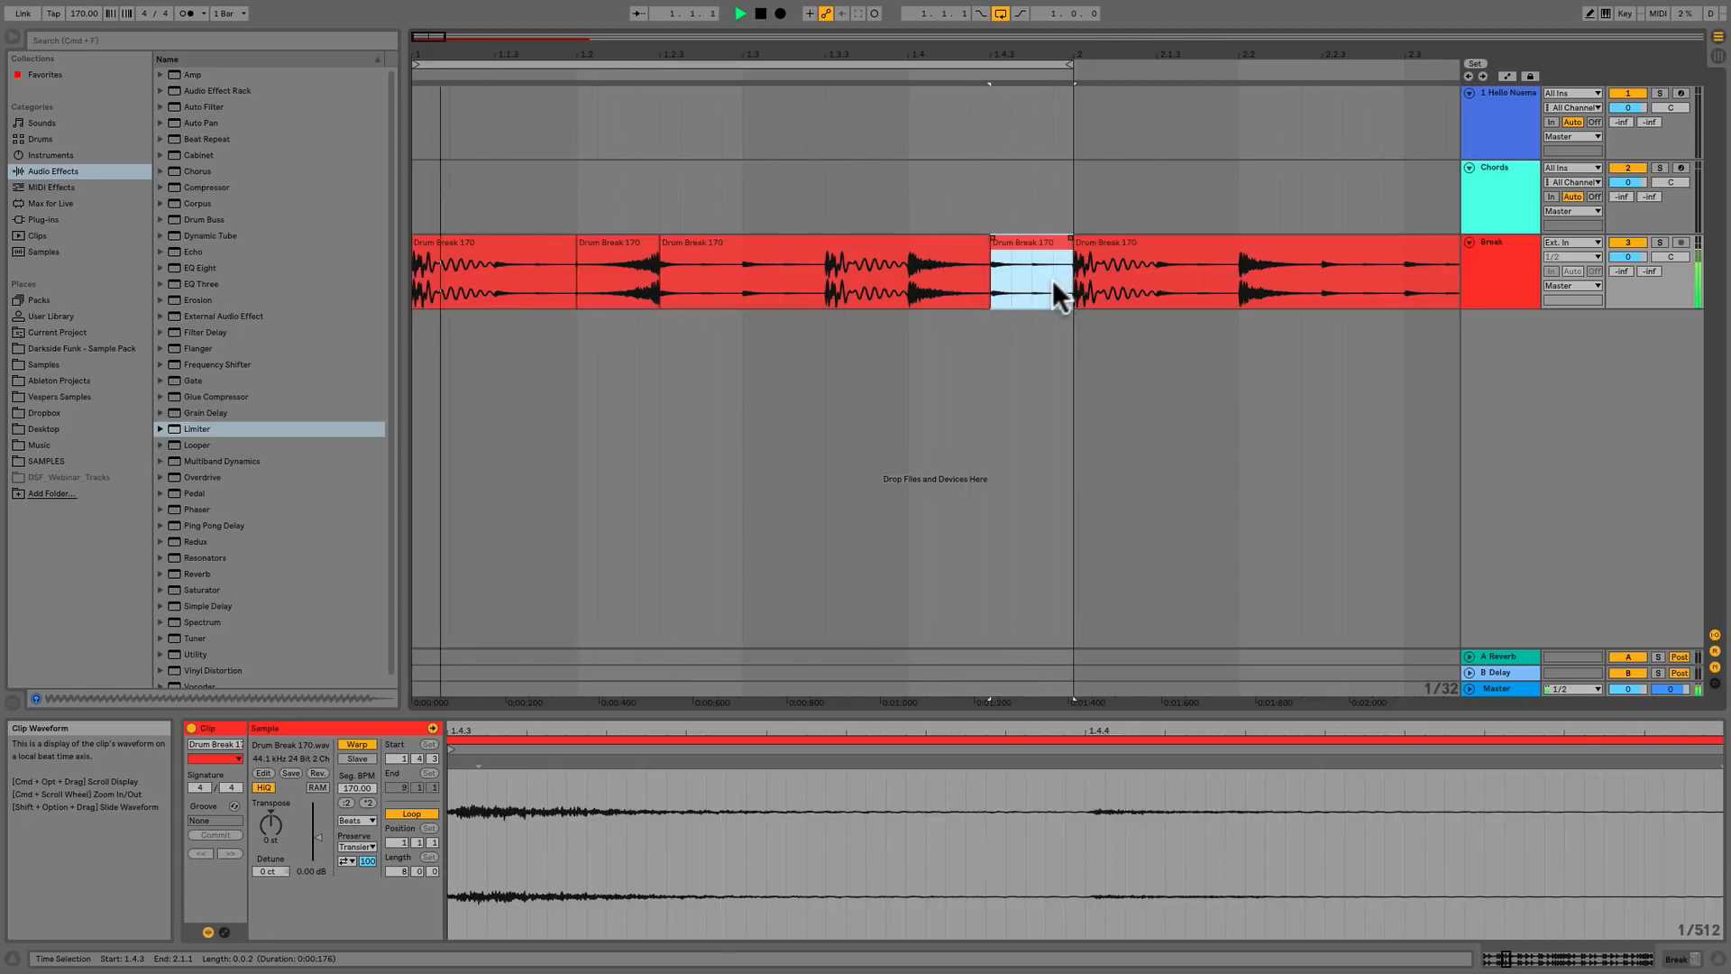
{"action": "key", "text": "r"}
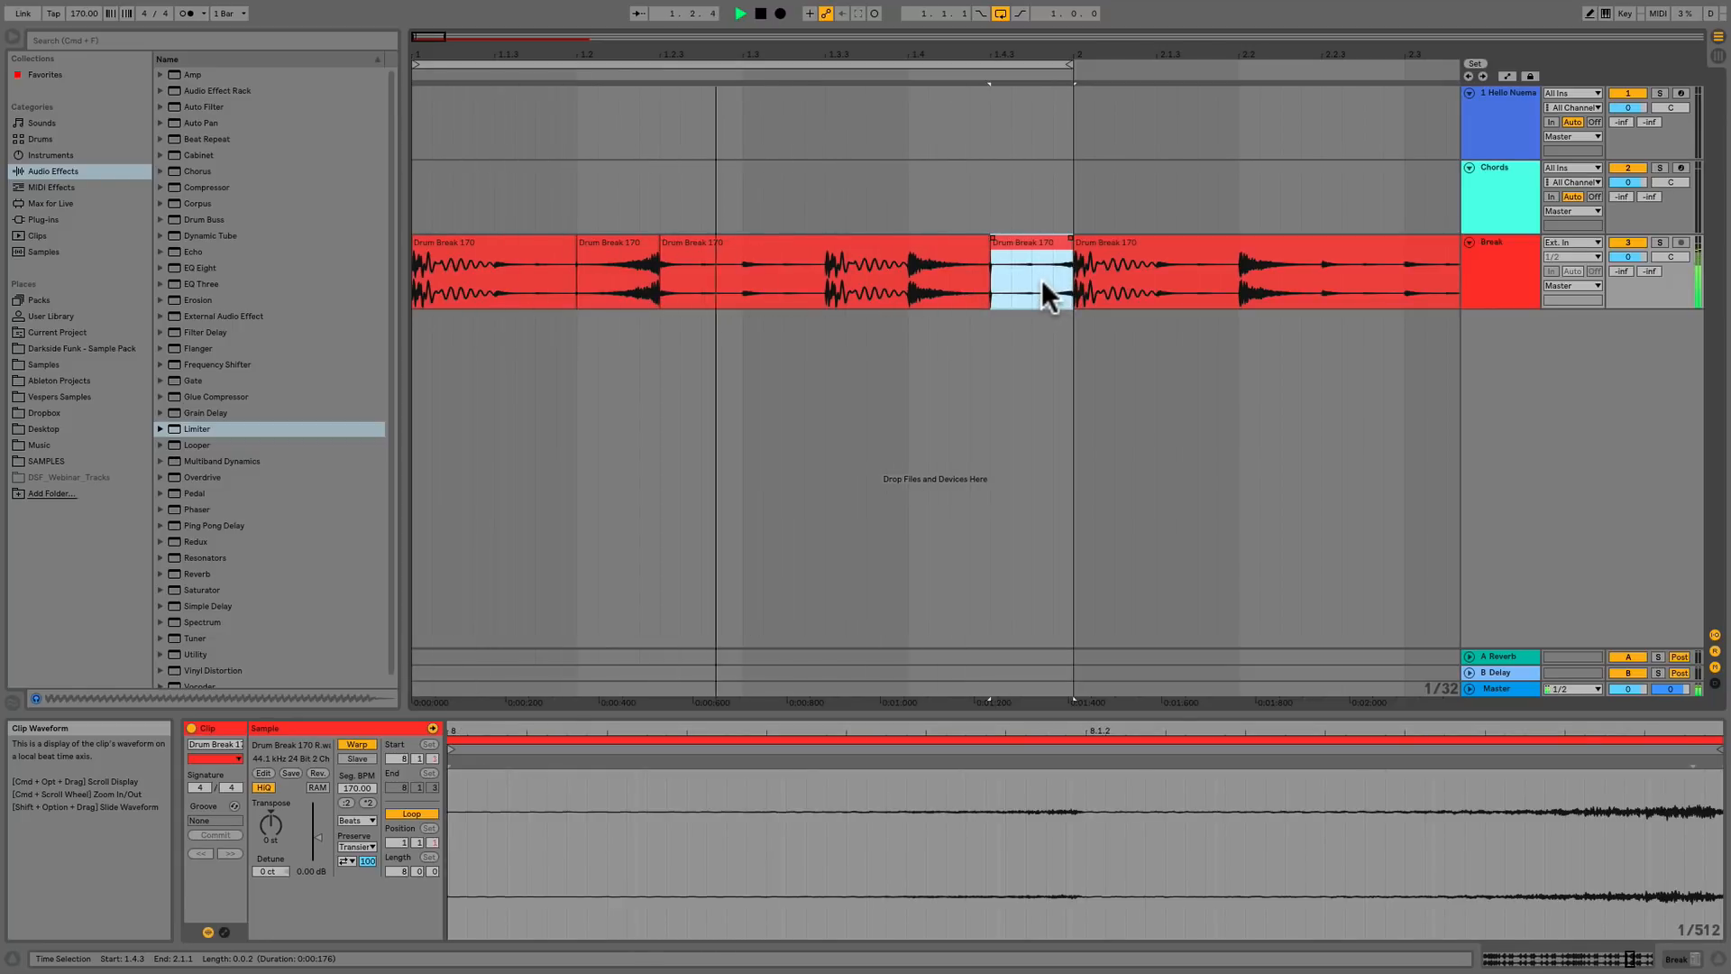
Duplicate the short snare slice at the start of beat 1.4 to 1.4.2 and reverse the copy
{"action": "left_click_drag", "start_coordinate": [909, 279], "coordinate": [966, 263]}
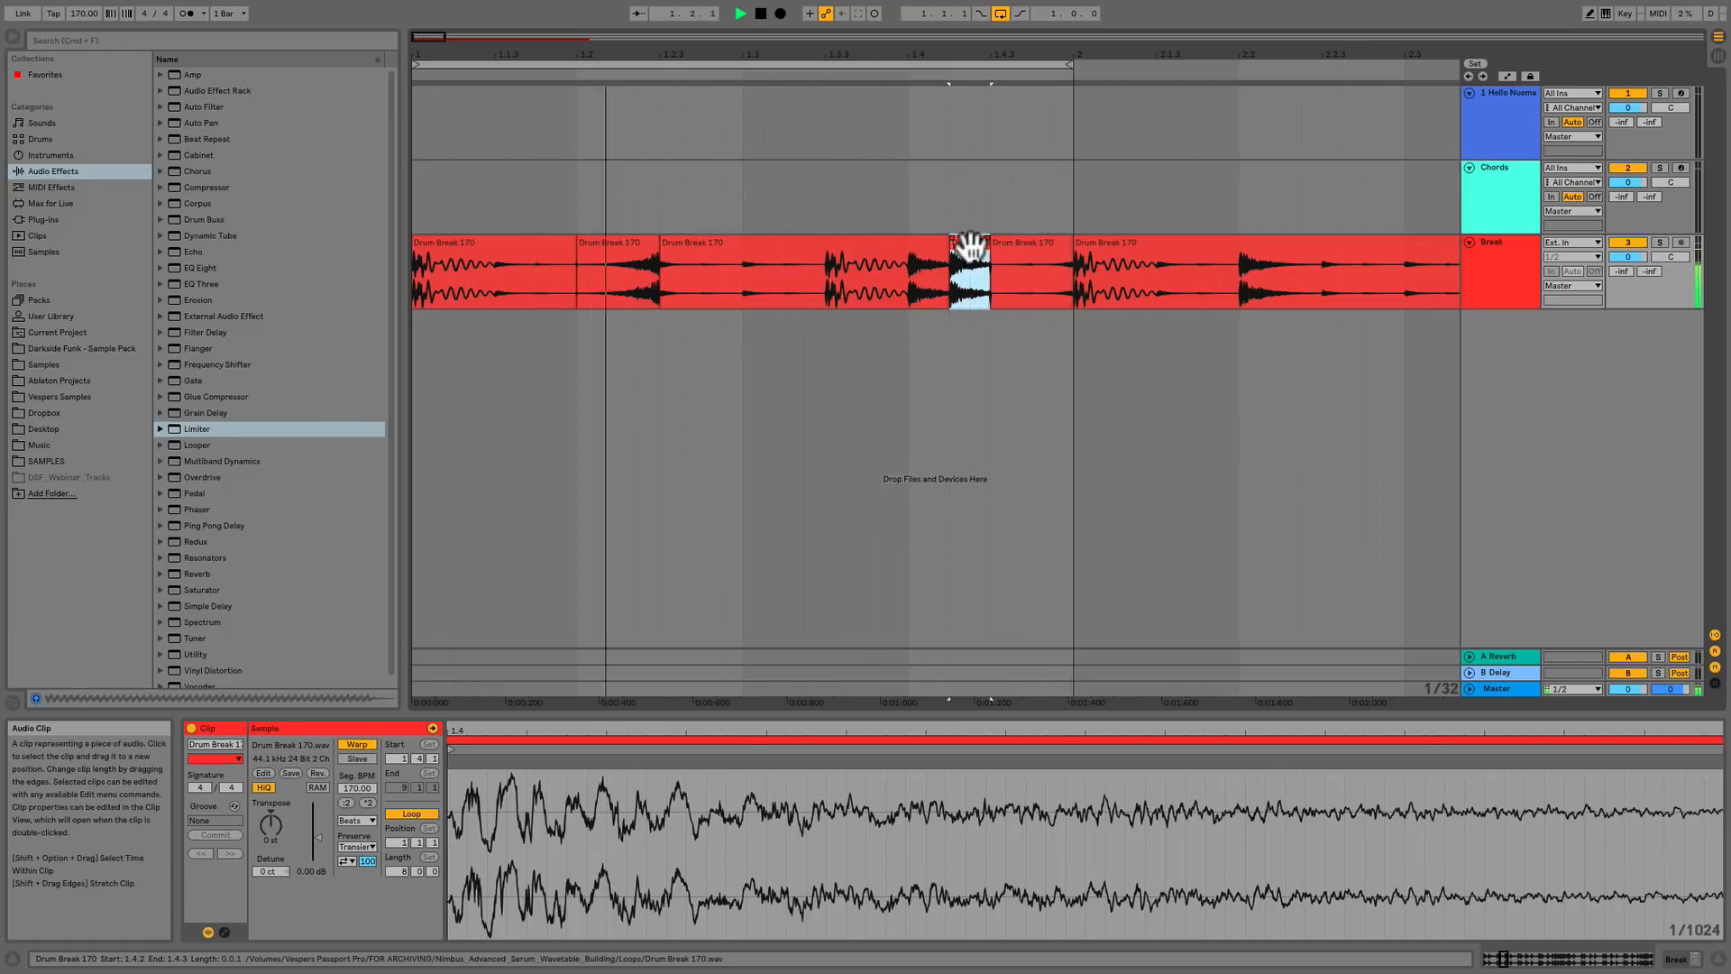
{"action": "key", "text": "r"}
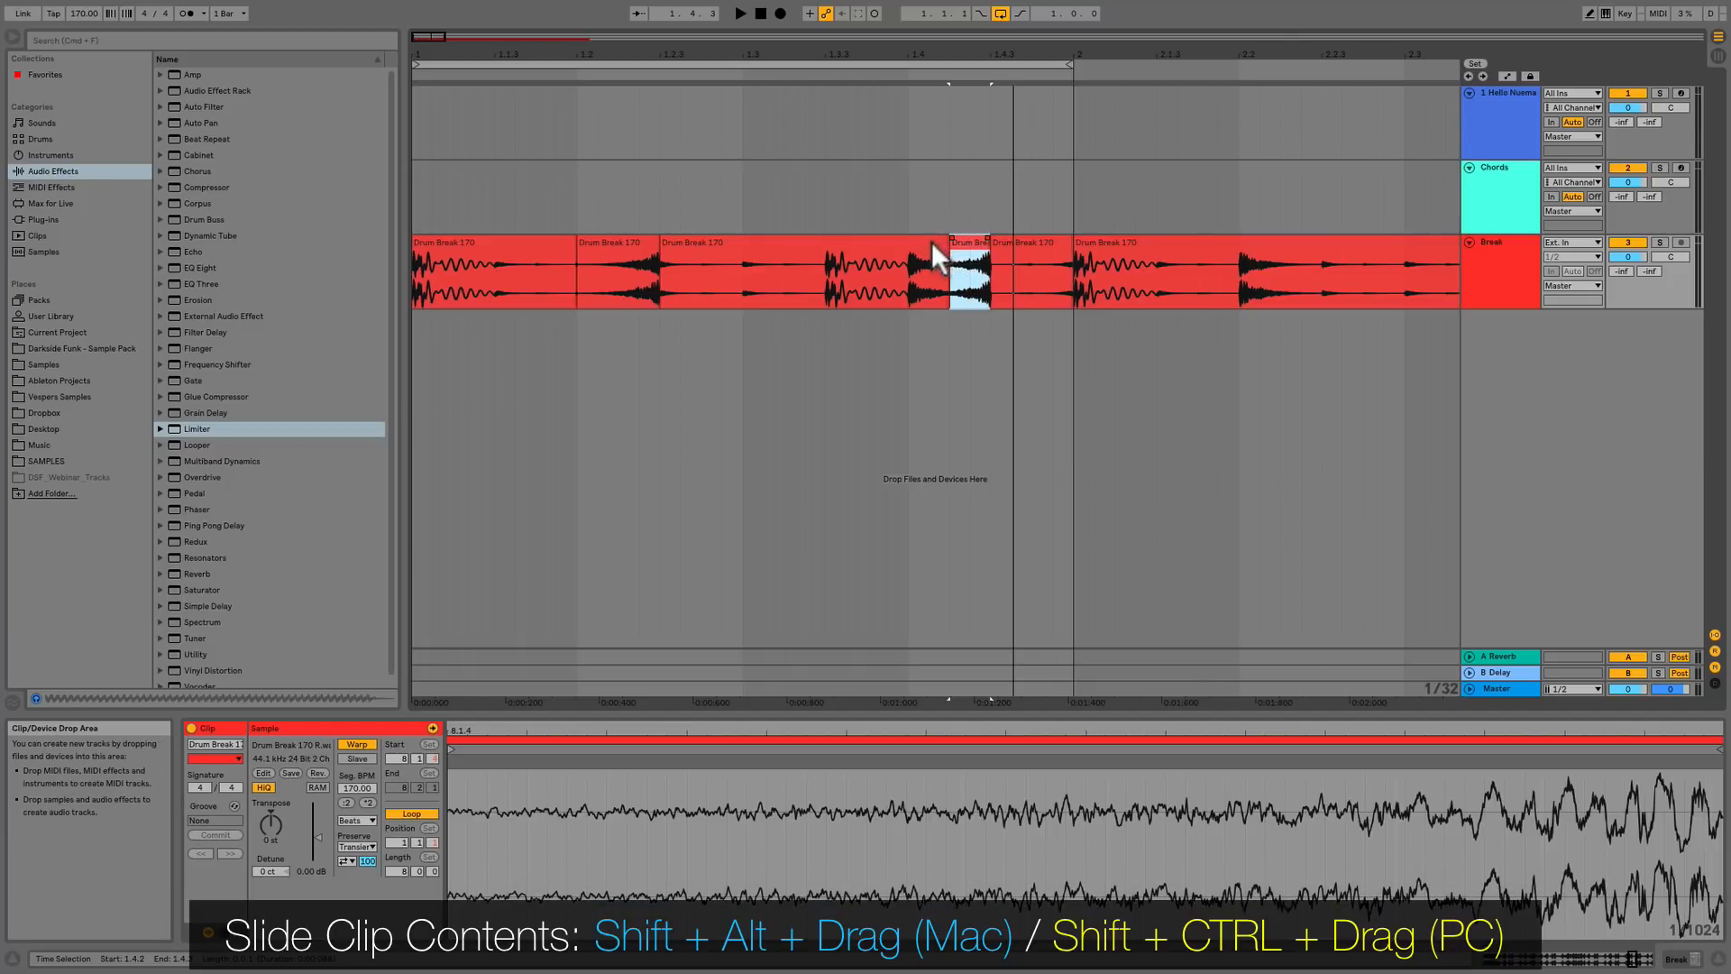
Slide the audio contents within the slice at 1.4.2 to a different part of the break, auditioning the loop between adjustments
{"action": "left_click_drag", "start_coordinate": [959, 282], "coordinate": [1208, 305]}
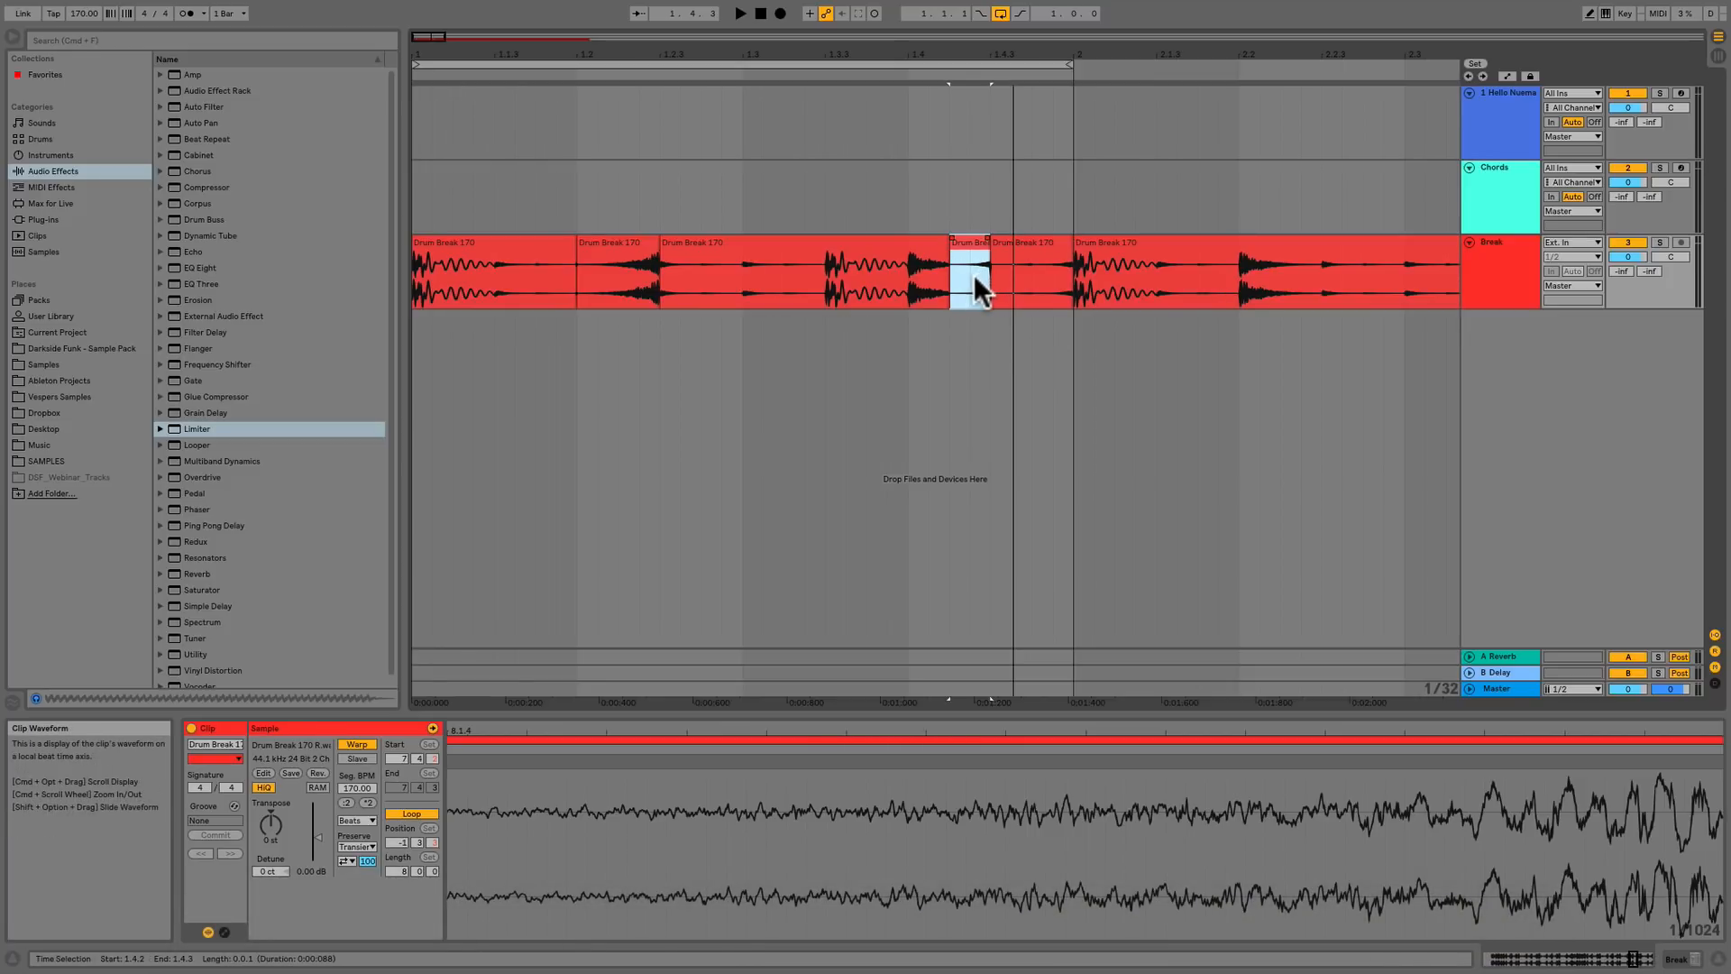
{"action": "key", "text": "space"}
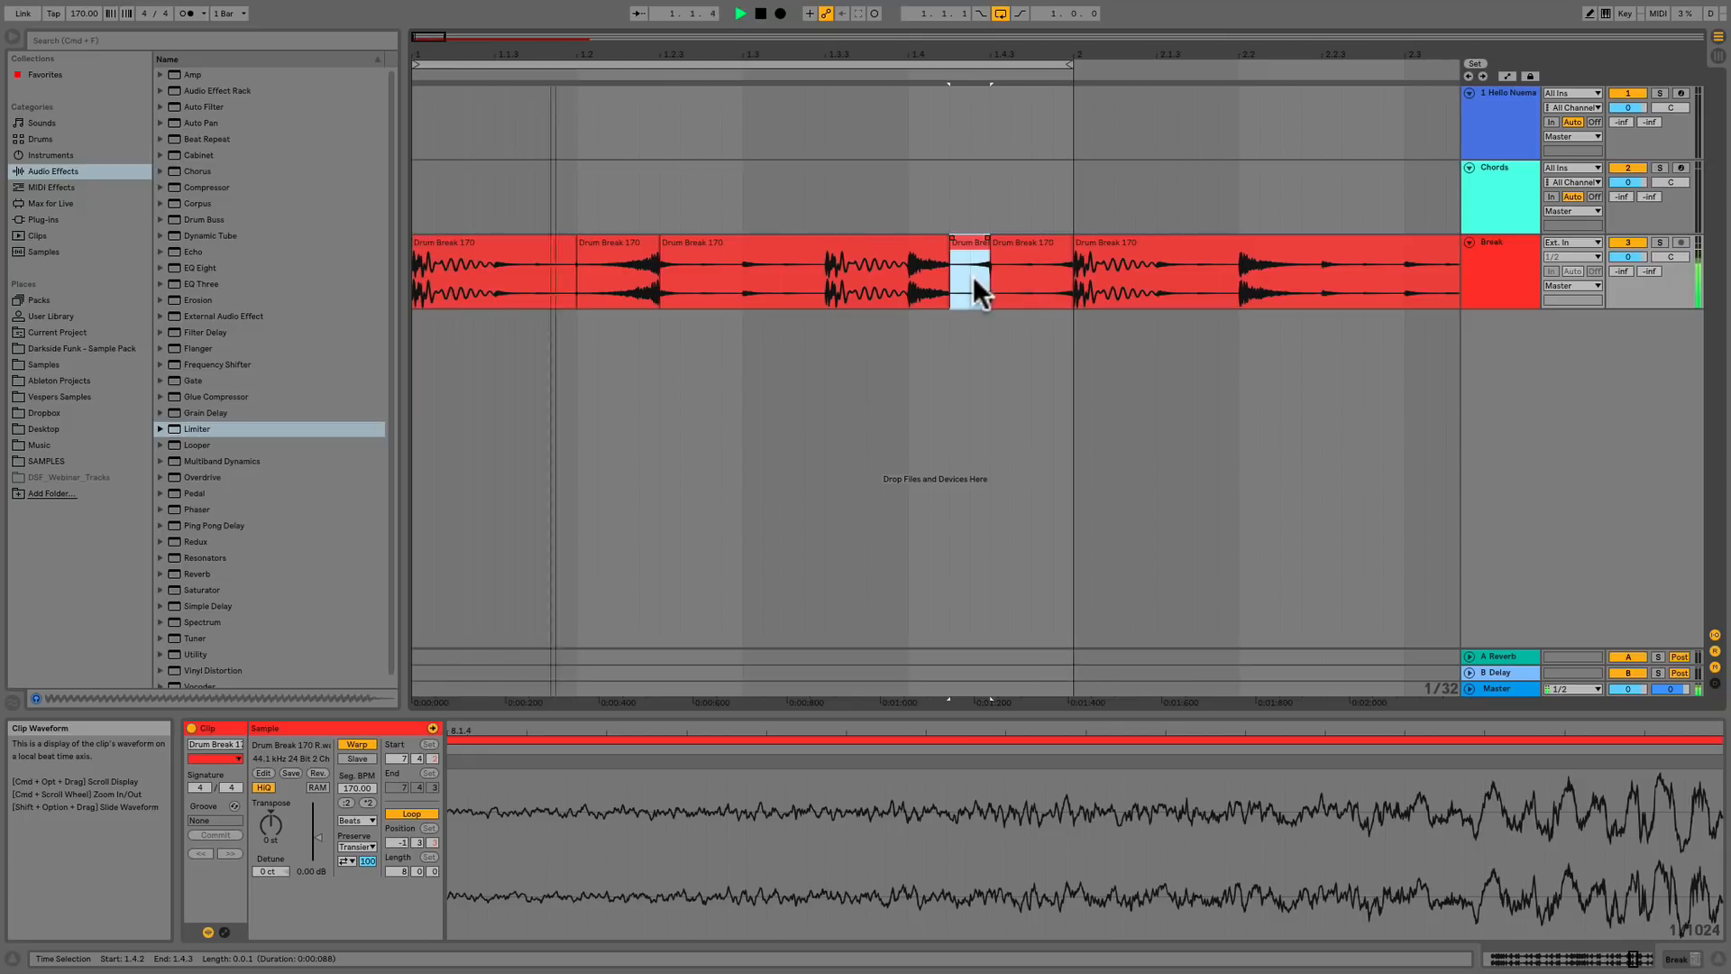
{"action": "left_click_drag", "start_coordinate": [972, 290], "coordinate": [1222, 304]}
{"action": "left_click_drag", "start_coordinate": [976, 296], "coordinate": [1043, 298]}
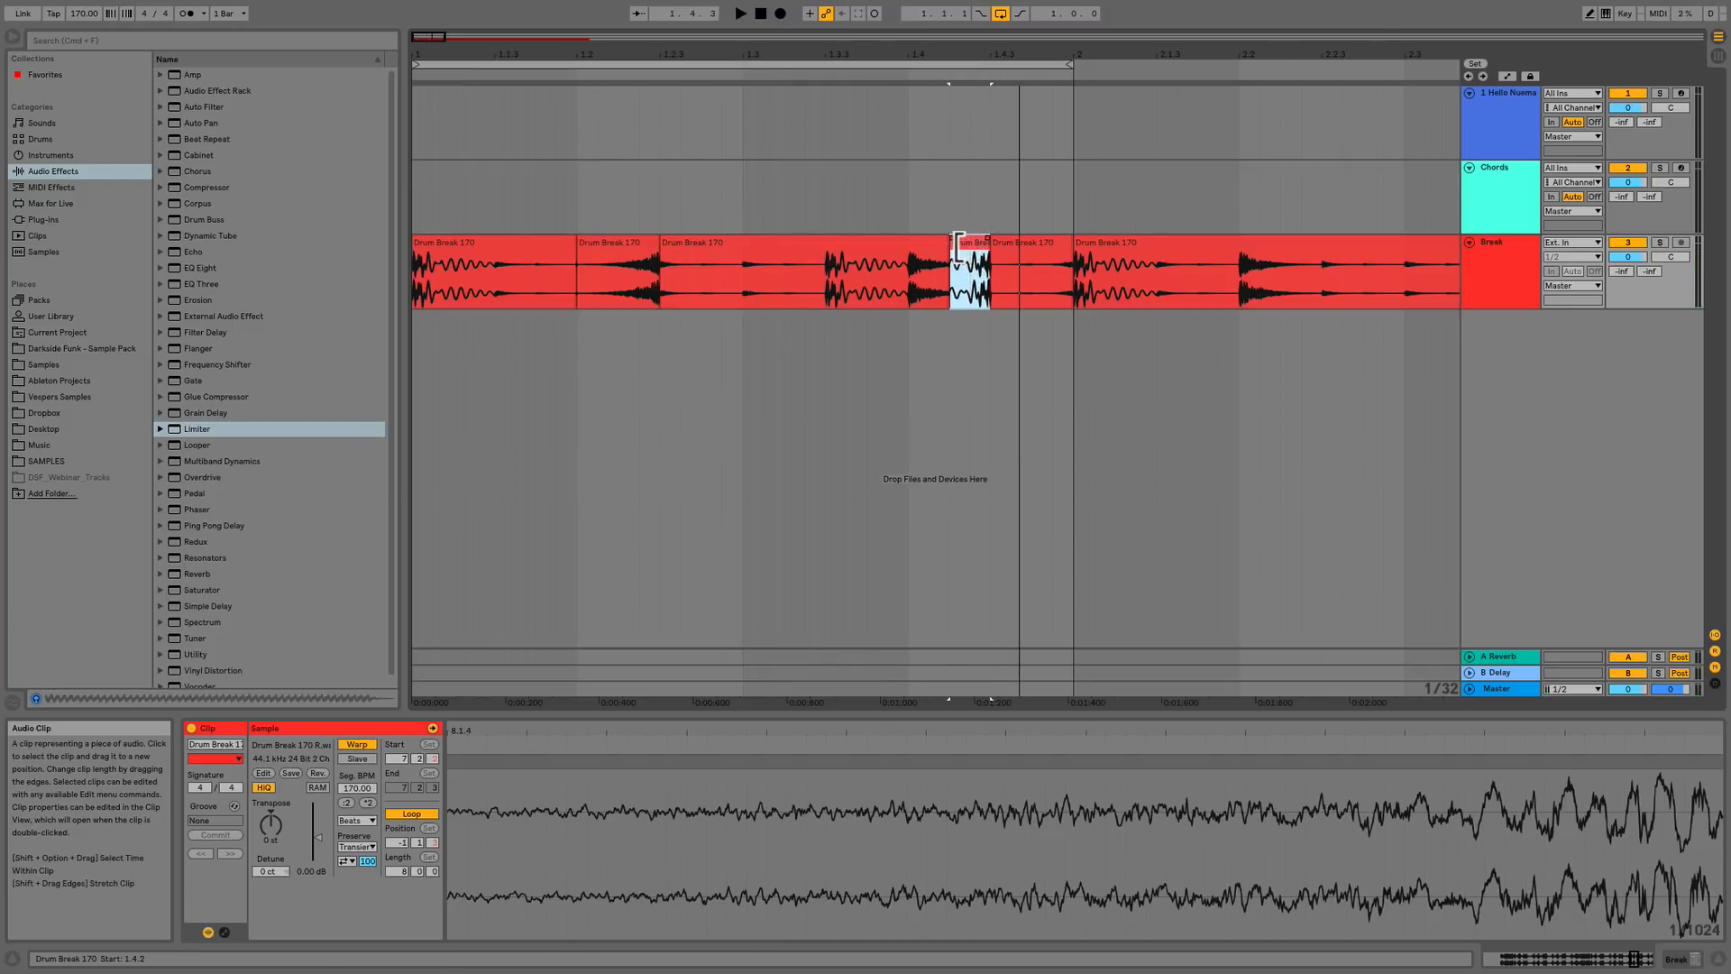
Examine the reversed drum slice at 1.4.2 and the clip before it up close
{"action": "right_click", "coordinate": [882, 243]}
{"action": "left_click", "coordinate": [882, 244]}
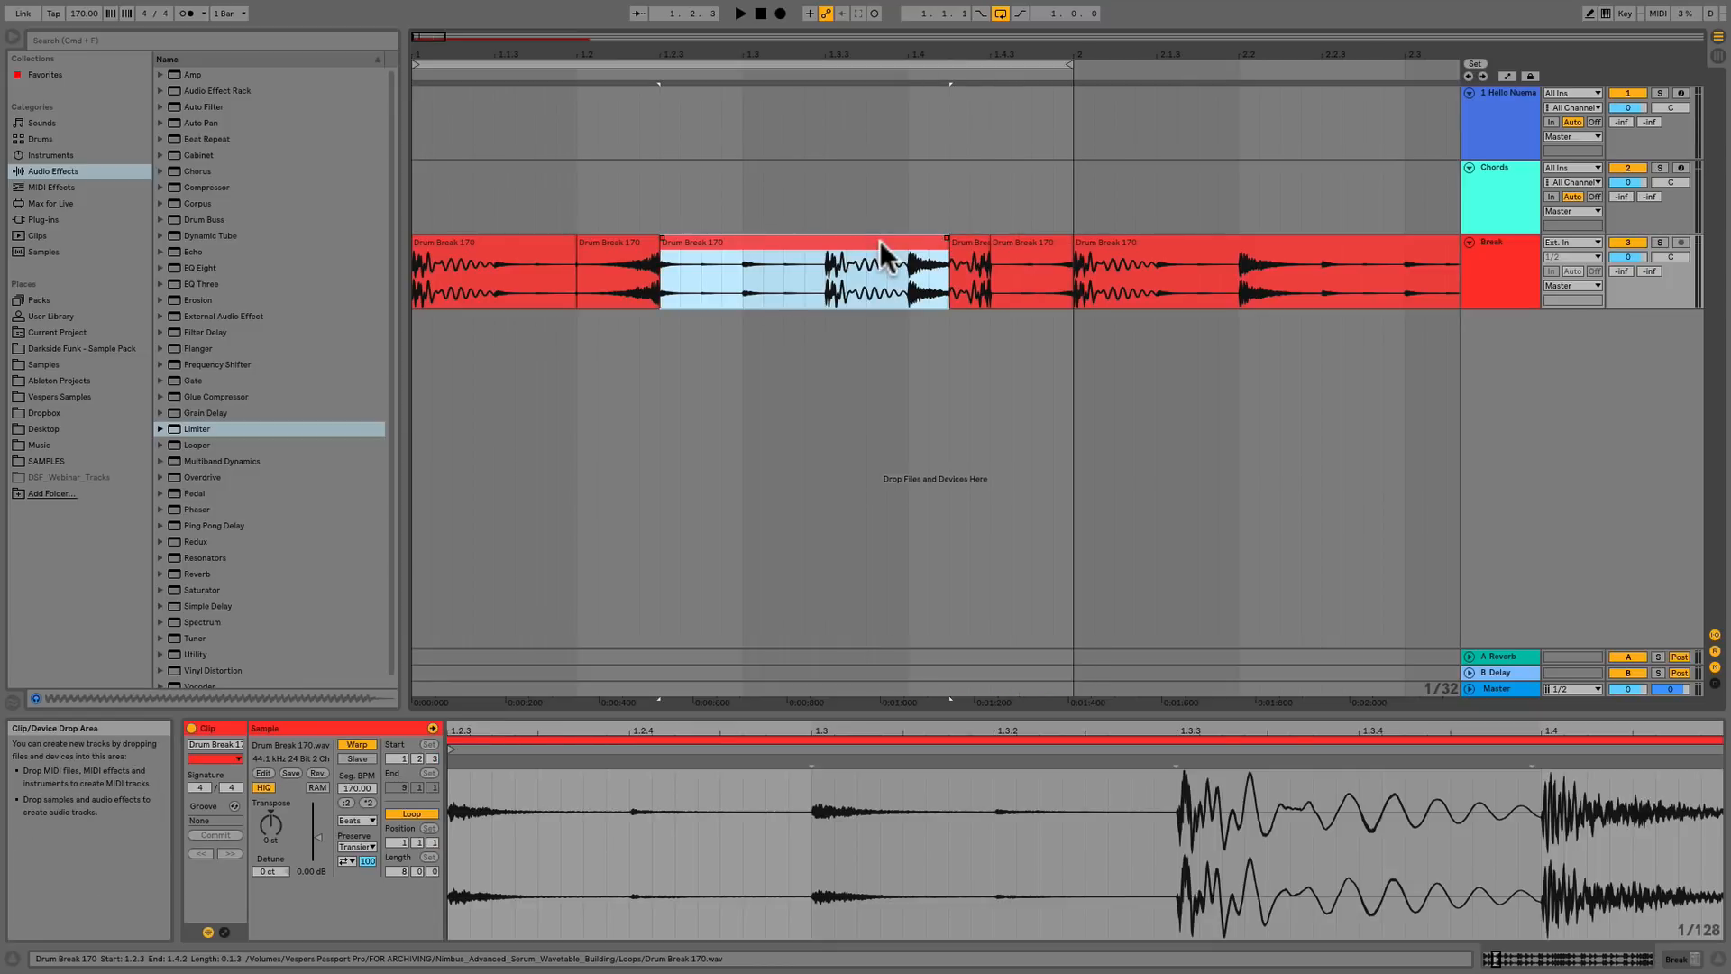
{"action": "left_click", "coordinate": [967, 250]}
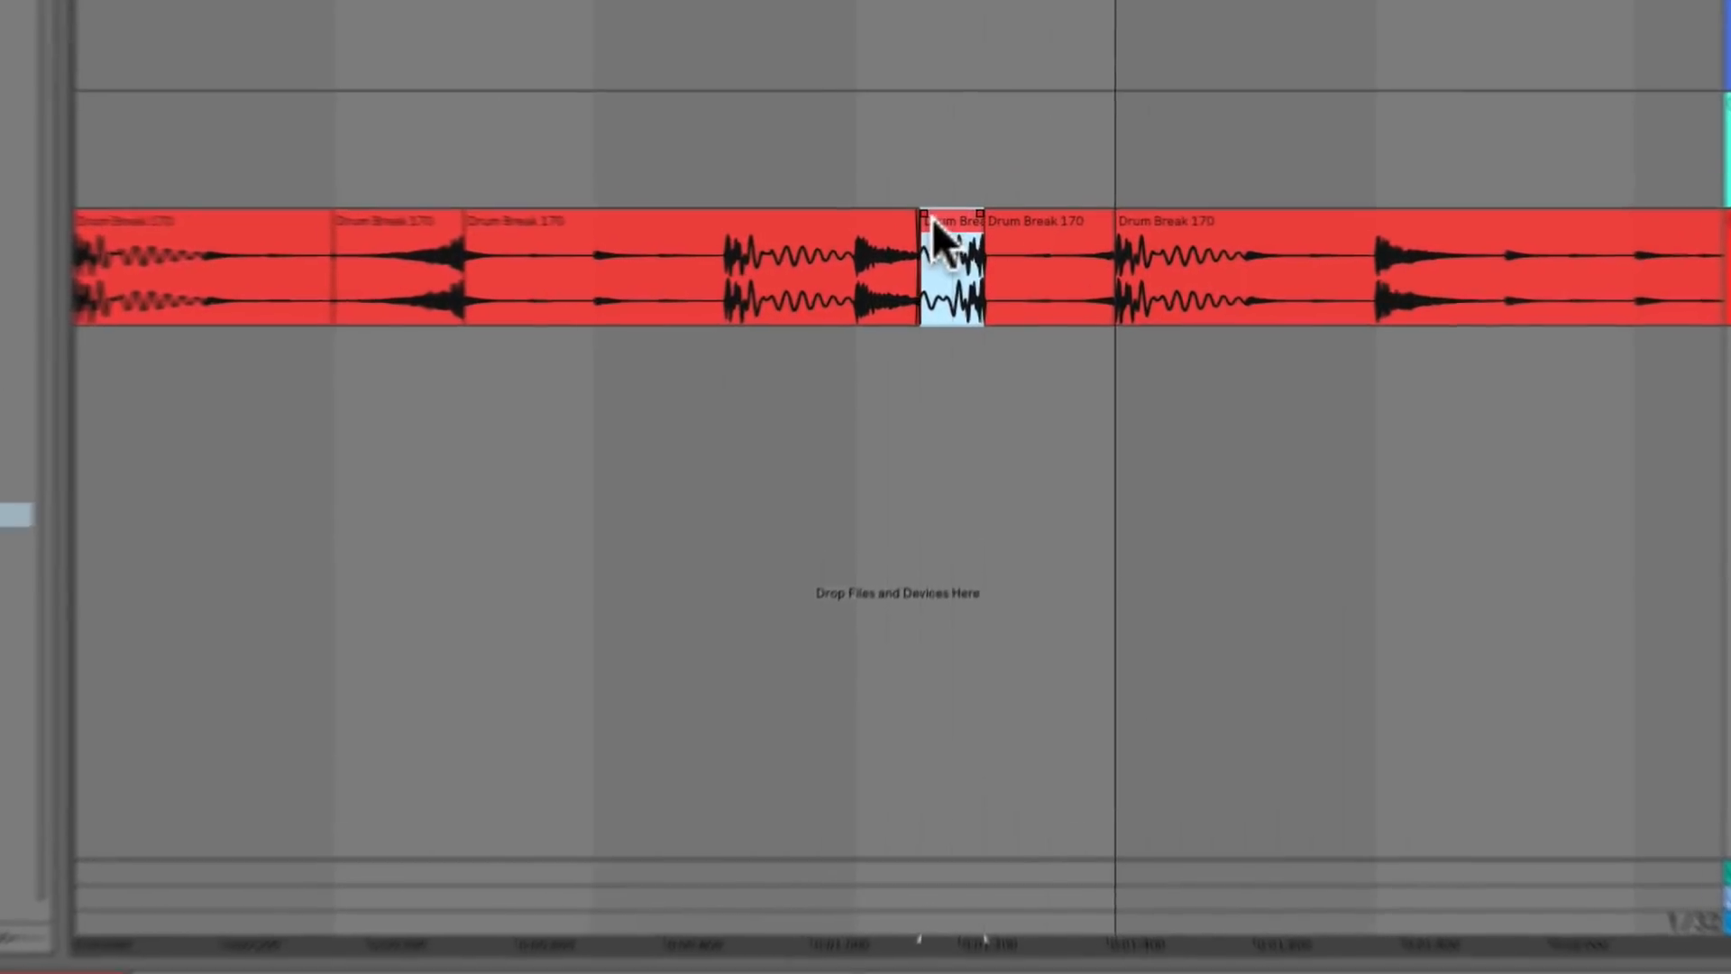
{"action": "mouse_move", "coordinate": [883, 178]}
{"action": "left_mouse_down"}
{"action": "mouse_move", "coordinate": [938, 181]}
{"action": "mouse_move", "coordinate": [914, 173]}
{"action": "left_mouse_up"}
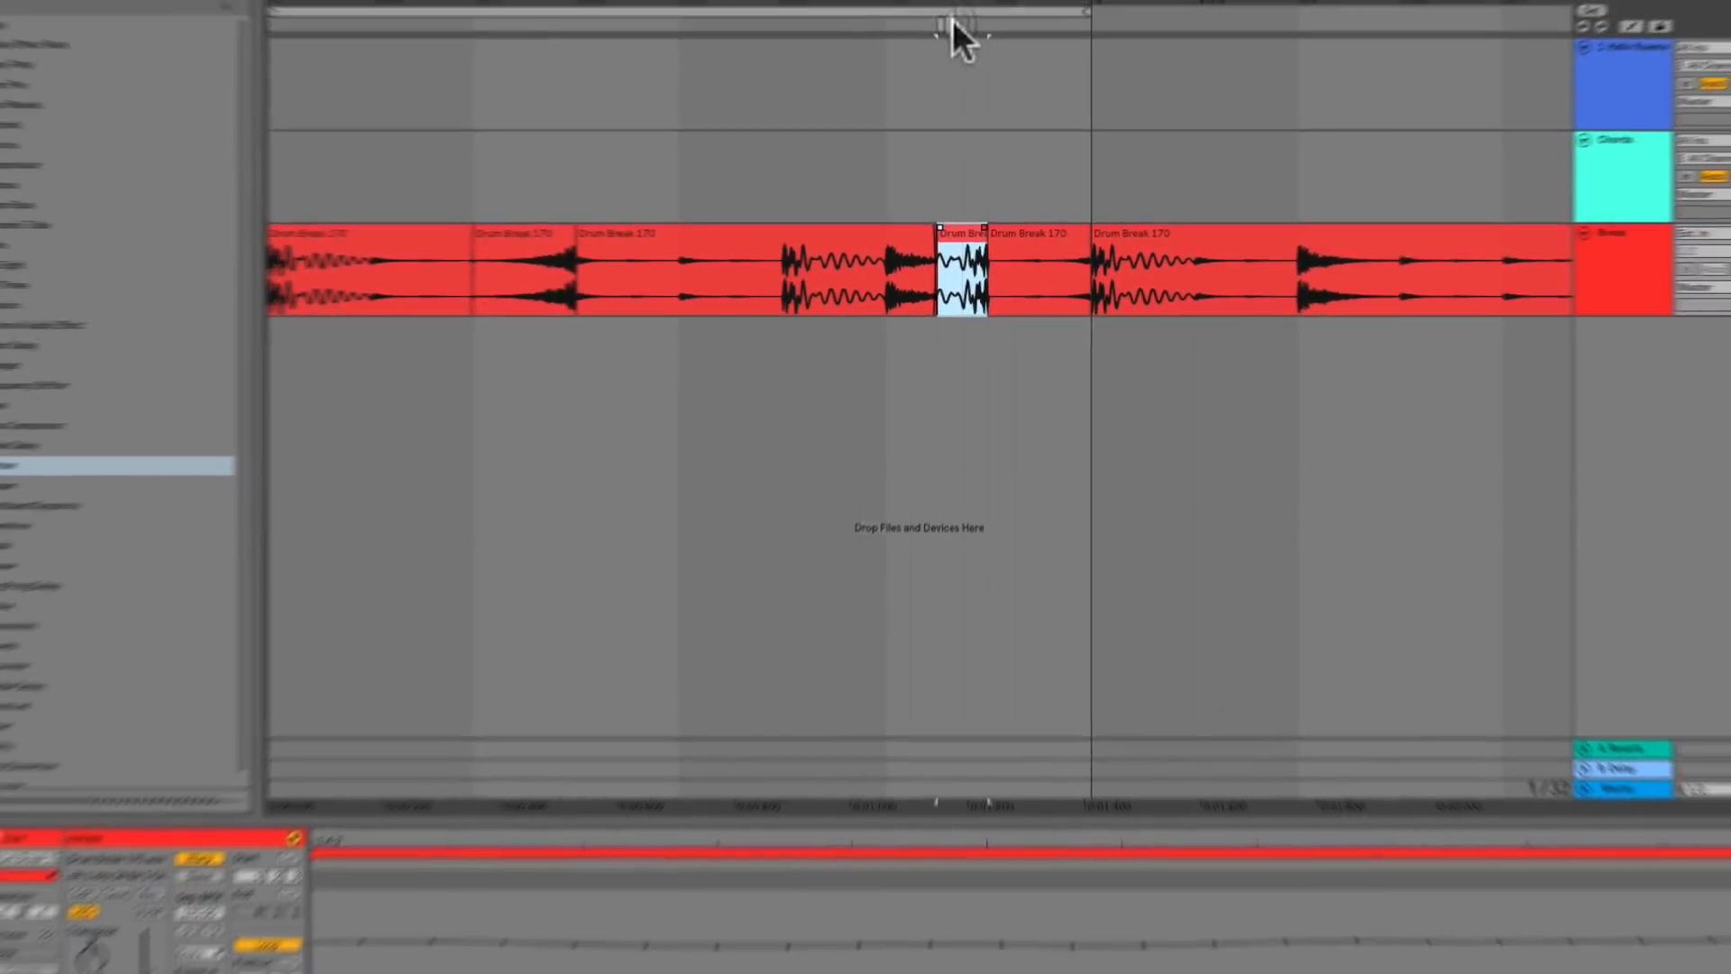
{"action": "left_click_drag", "start_coordinate": [967, 55], "coordinate": [967, 167]}
{"action": "left_click_drag", "start_coordinate": [967, 54], "coordinate": [1066, 22]}
{"action": "left_click", "coordinate": [1053, 241]}
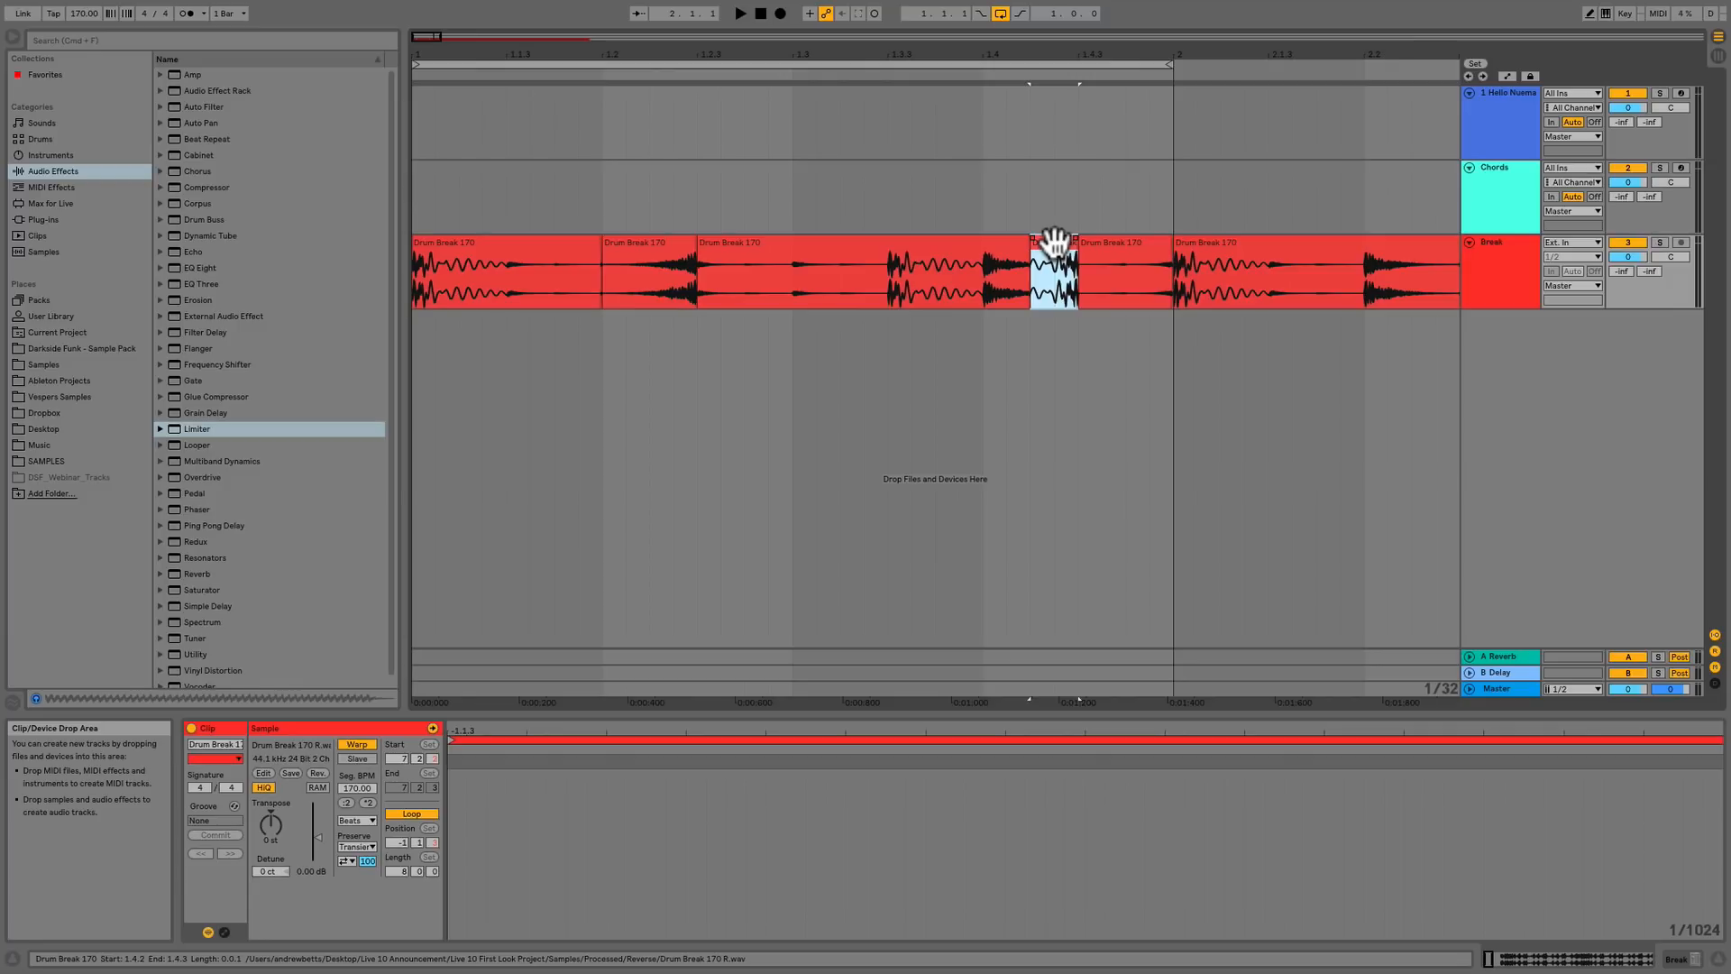
{"action": "double_click", "coordinate": [1055, 241]}
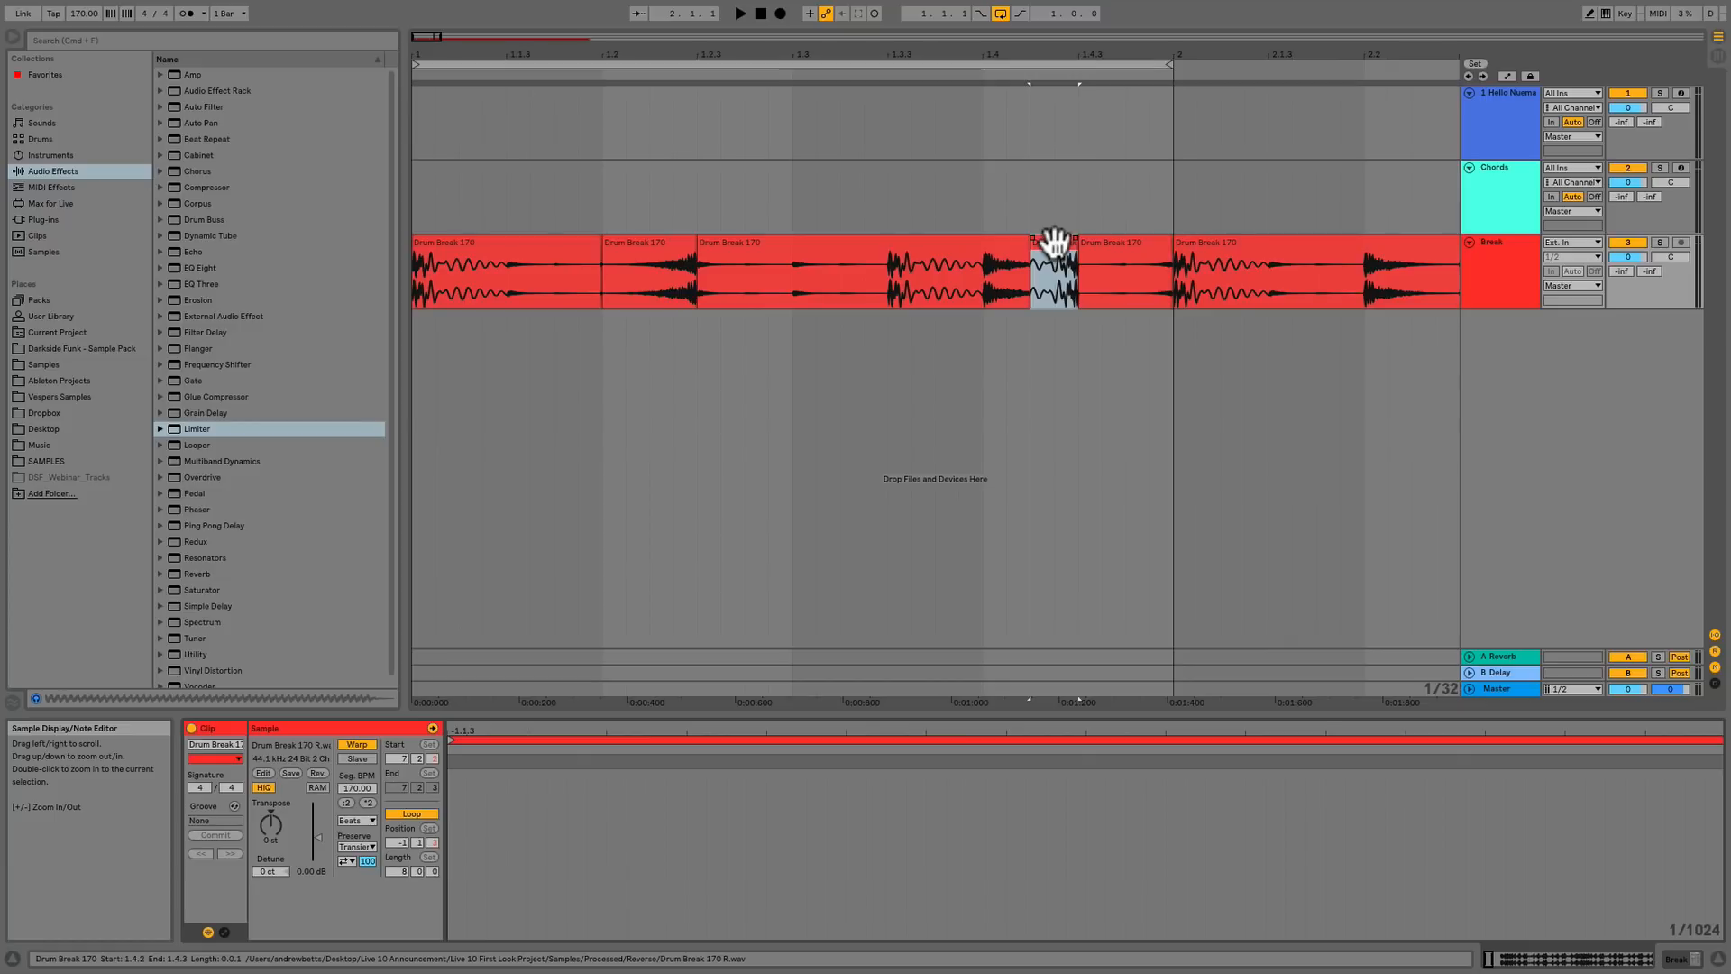
{"action": "left_click", "coordinate": [1055, 241]}
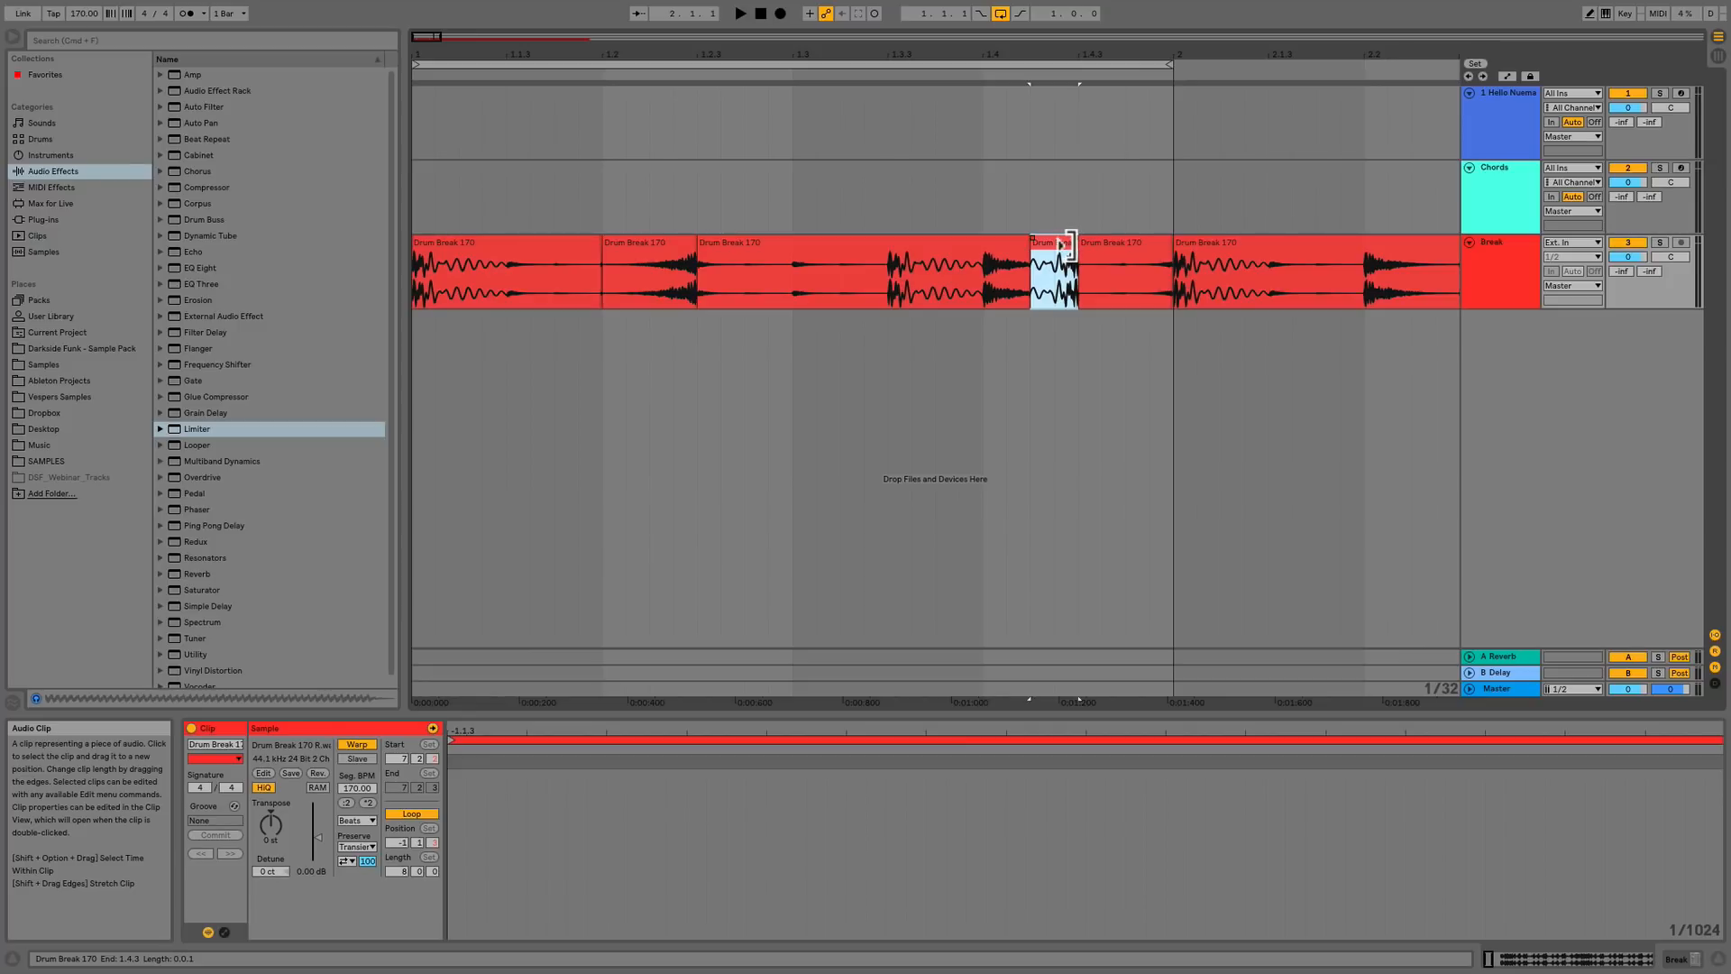
Stretch the reversed slice at 1.4.2 so it ends at 2.1.1, trying a shorter stretch and auditioning the loop
{"action": "left_click_drag", "start_coordinate": [1064, 245], "coordinate": [1154, 245]}
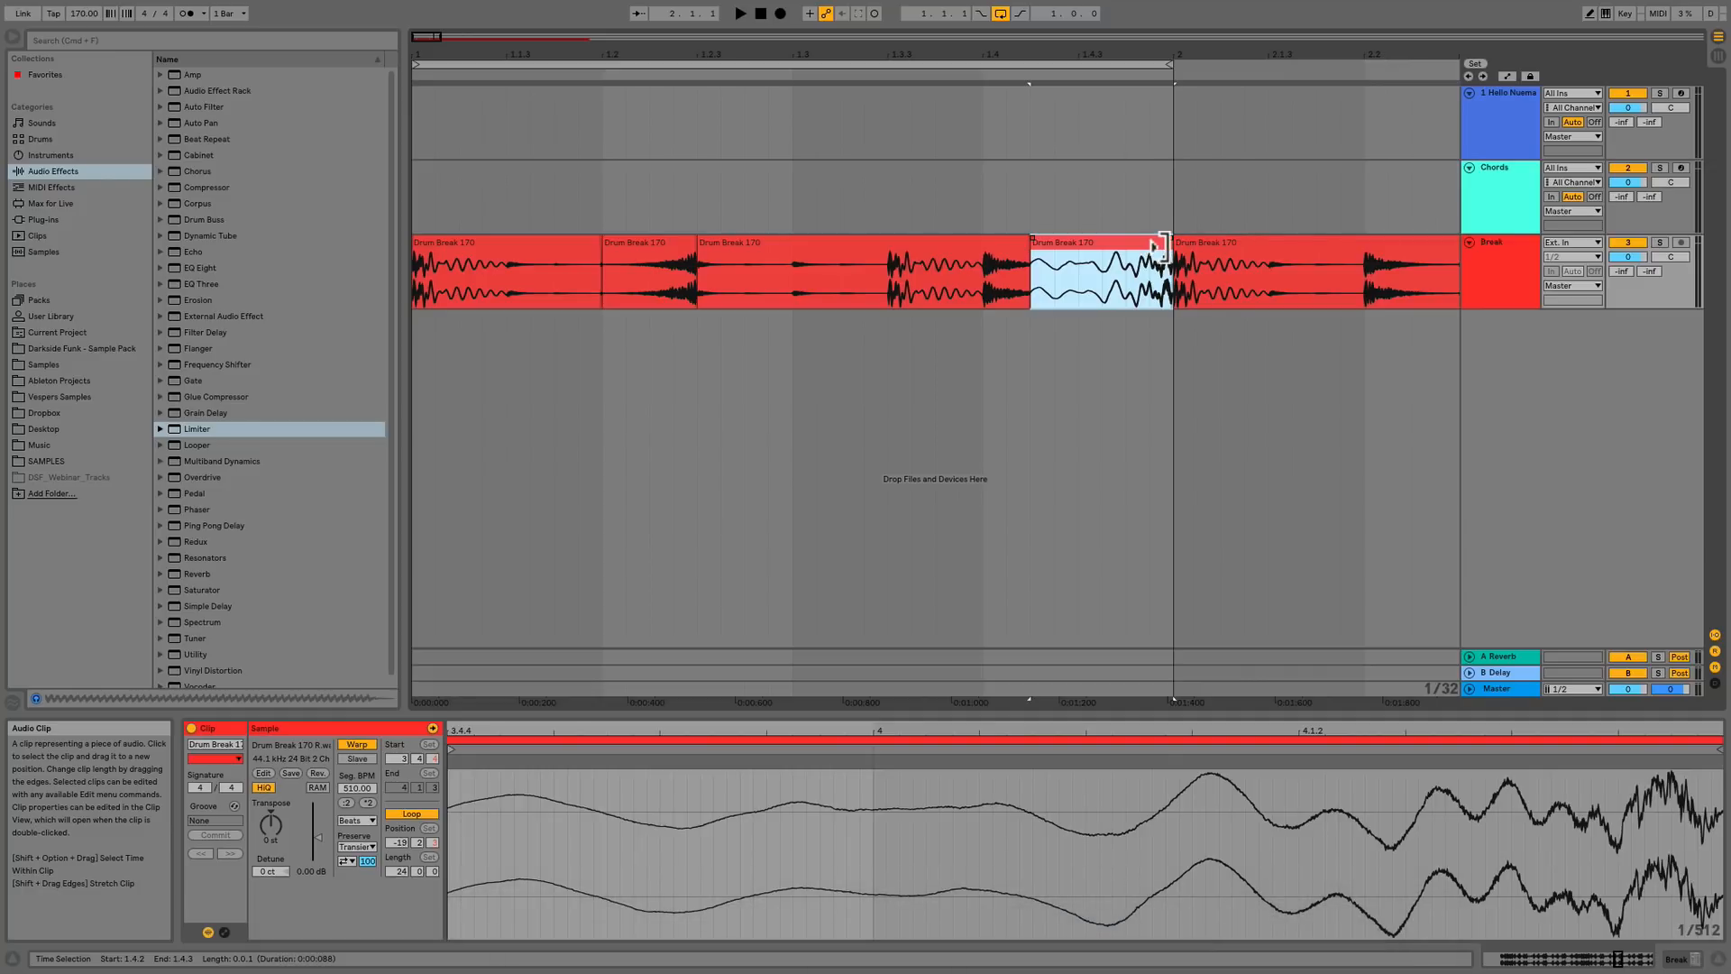
{"action": "left_click_drag", "start_coordinate": [1157, 245], "coordinate": [1086, 248]}
{"action": "key", "text": "space"}
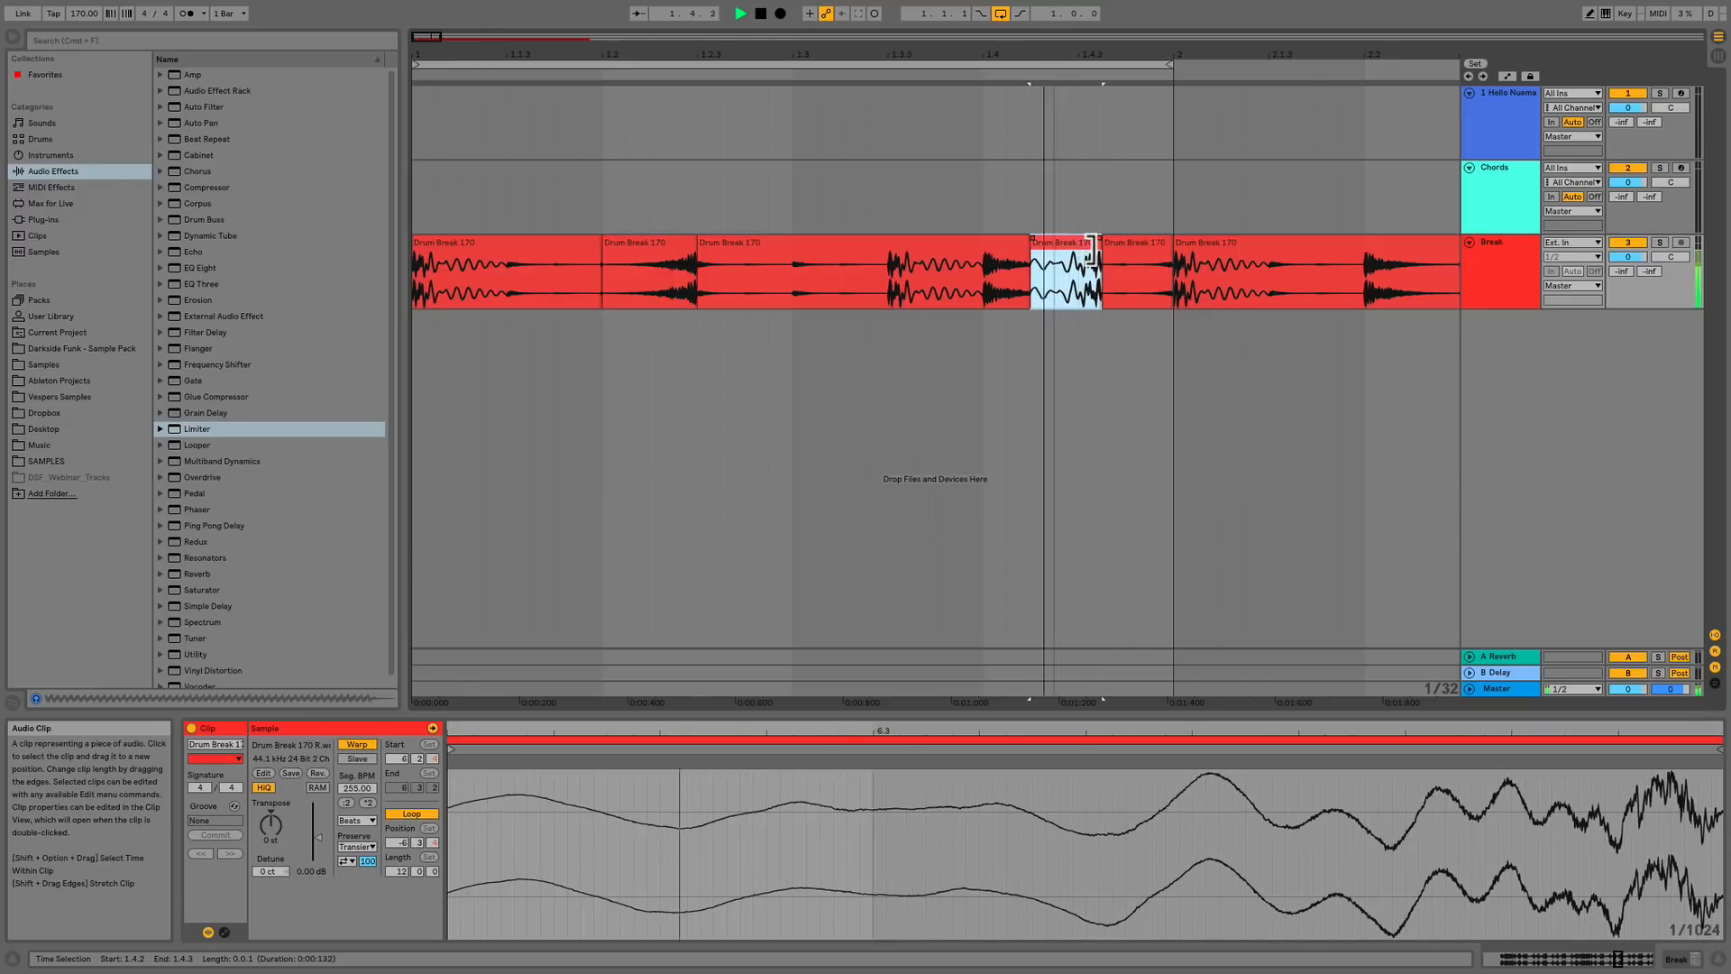
{"action": "left_click_drag", "start_coordinate": [1090, 245], "coordinate": [1163, 245]}
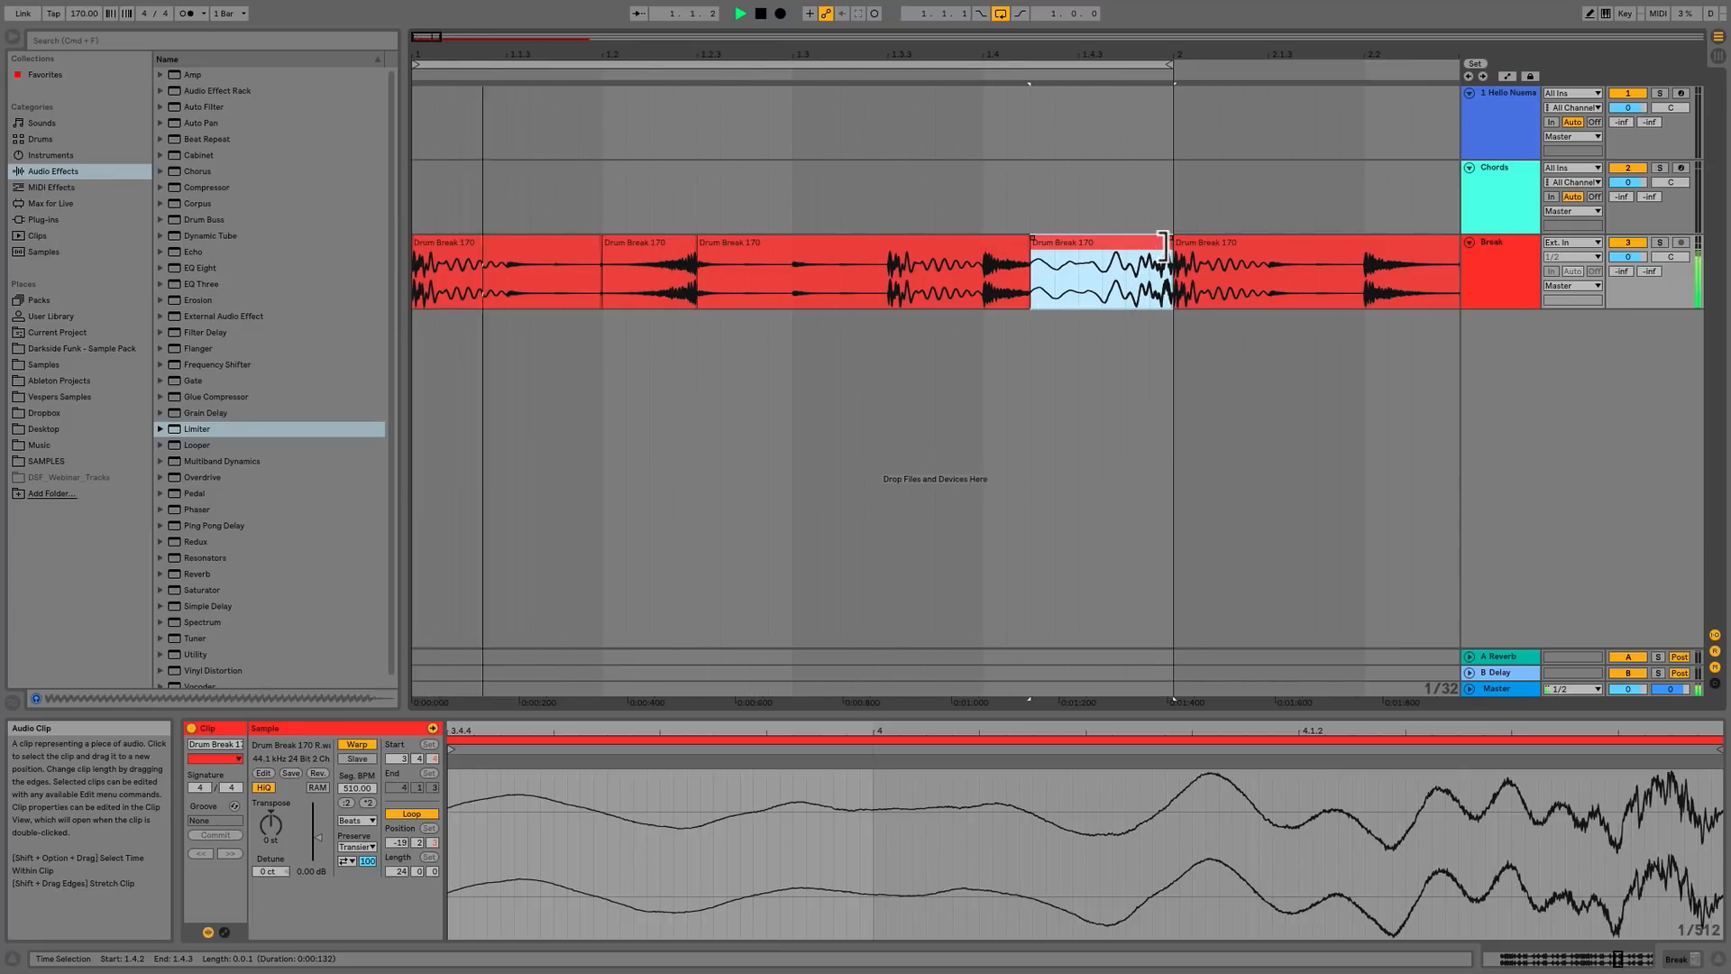
{"action": "key", "text": "space"}
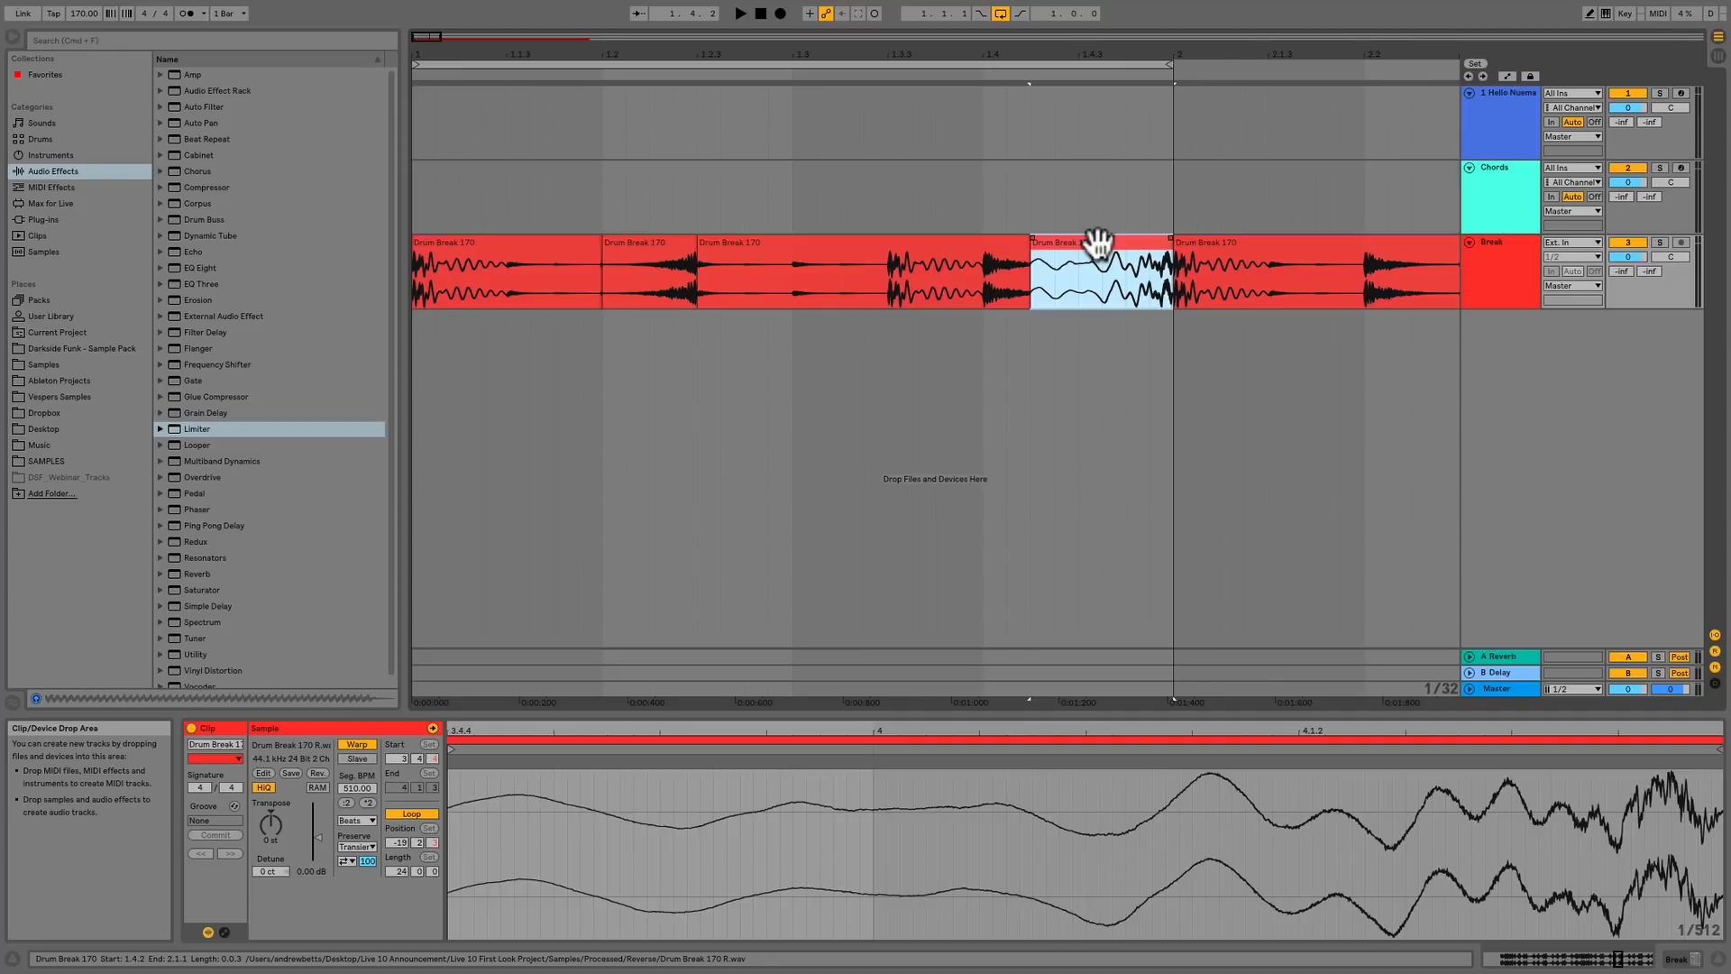
{"action": "left_click", "coordinate": [961, 245]}
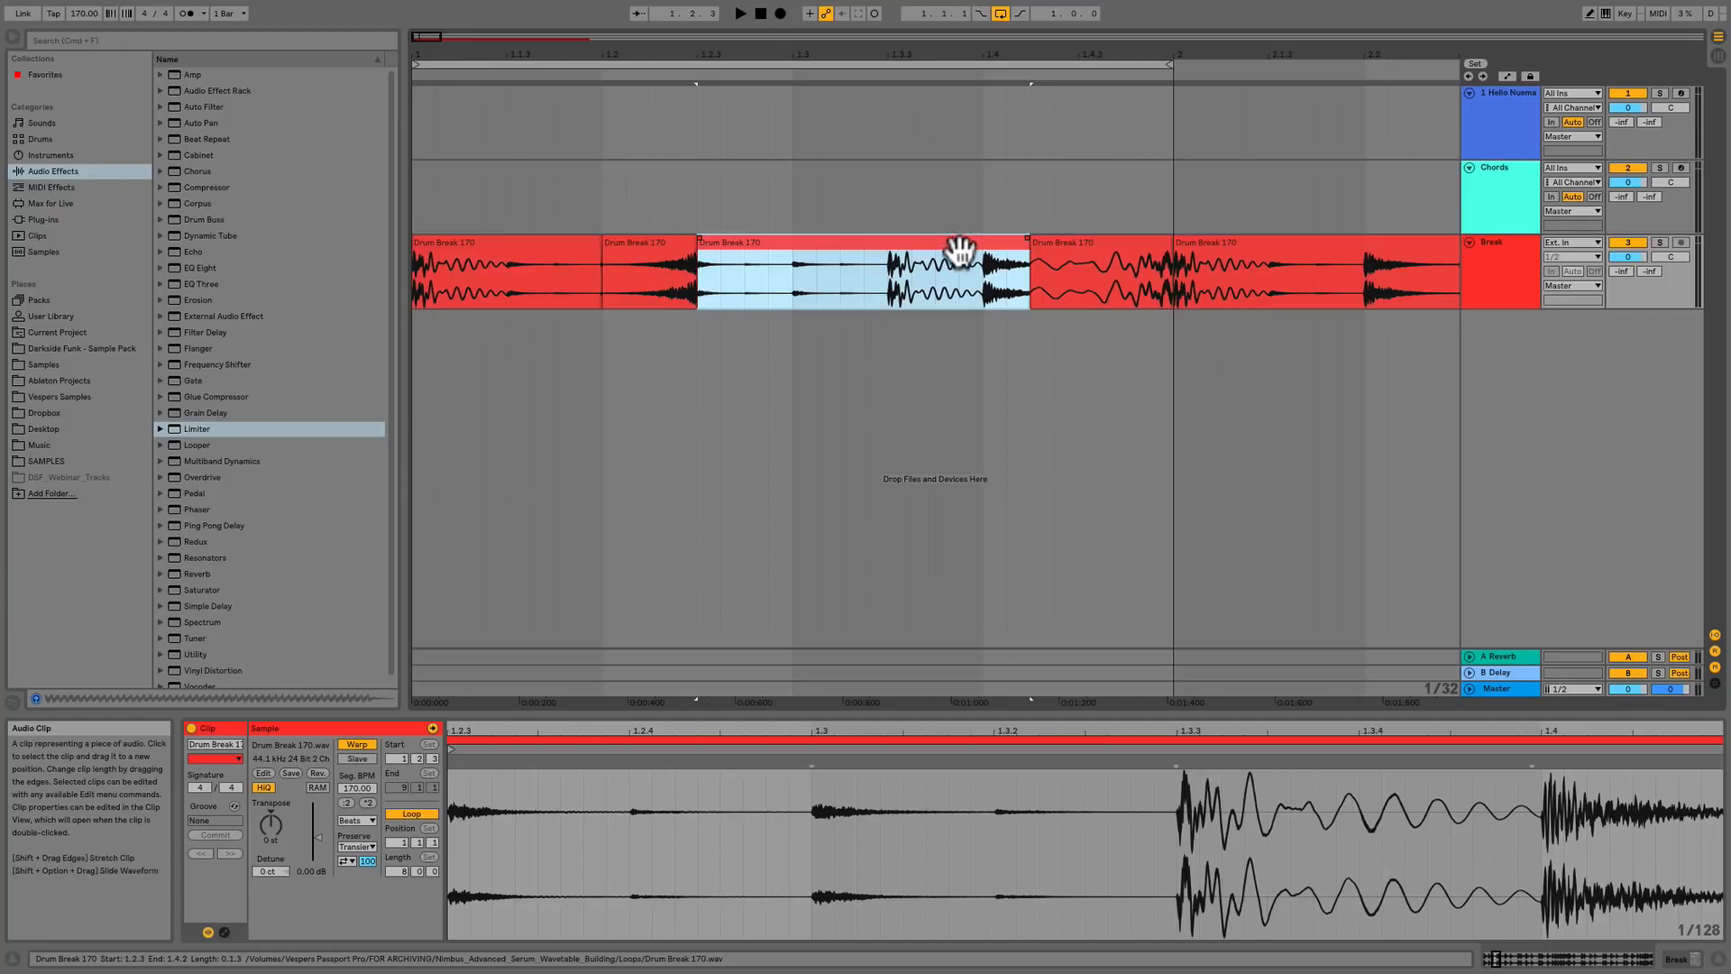
{"action": "left_click", "coordinate": [941, 282]}
{"action": "left_click_drag", "start_coordinate": [900, 277], "coordinate": [934, 278]}
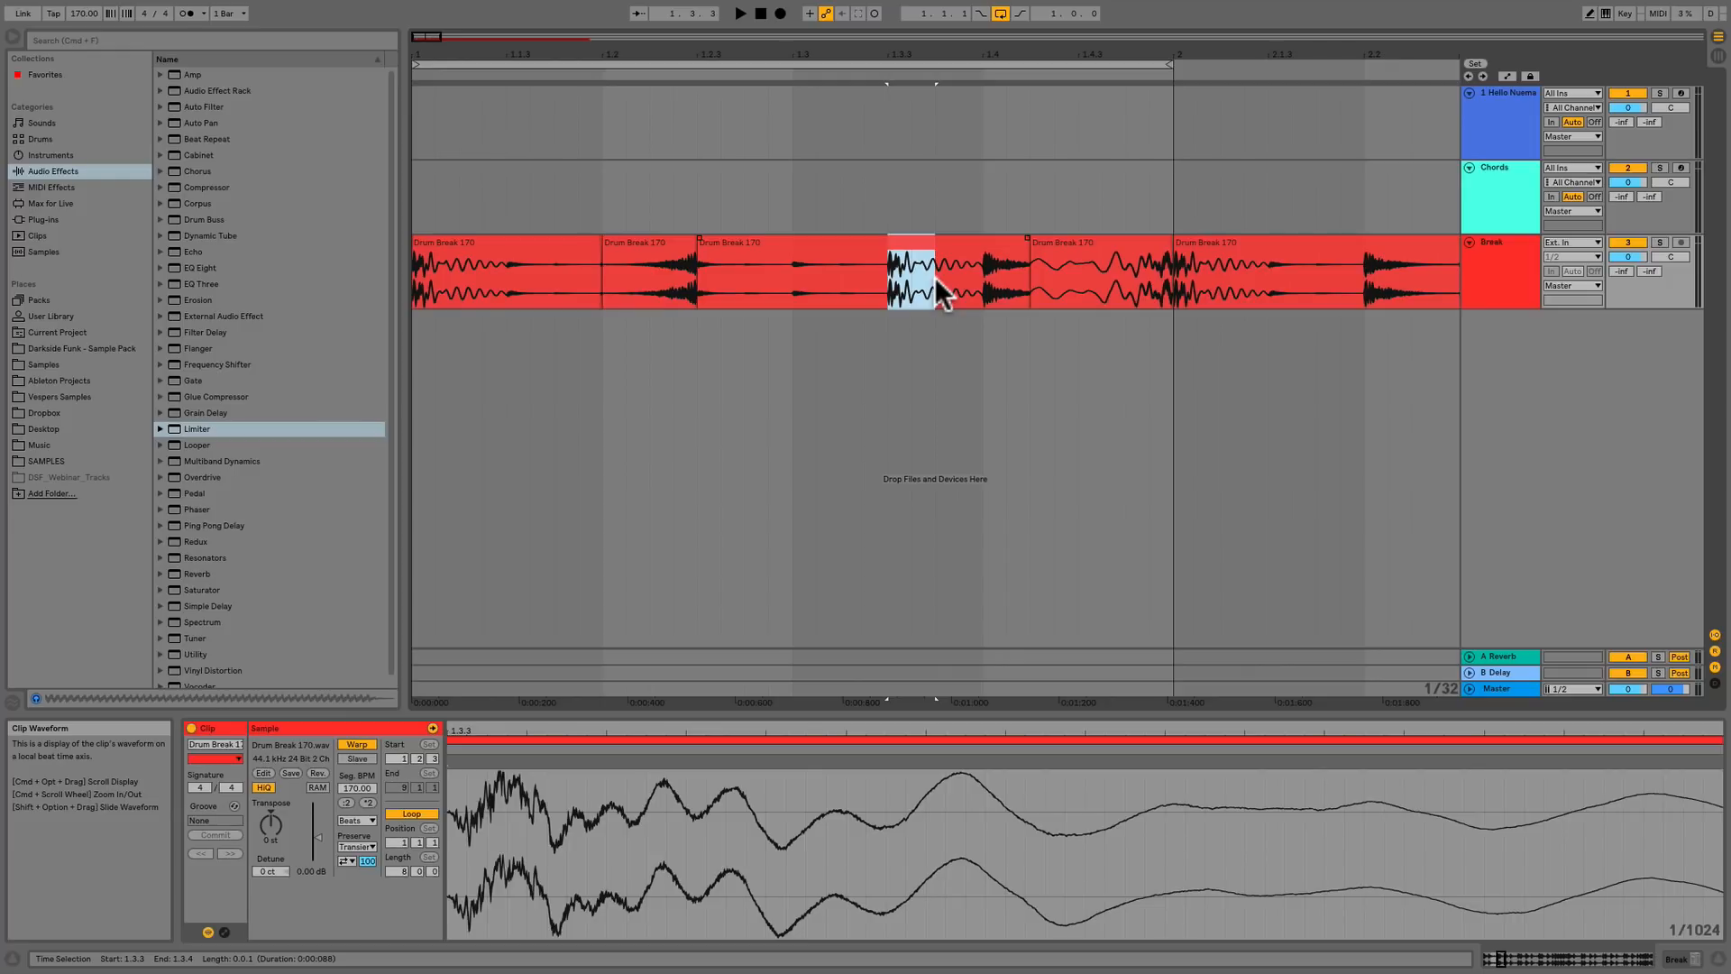
{"action": "left_click", "coordinate": [1094, 242]}
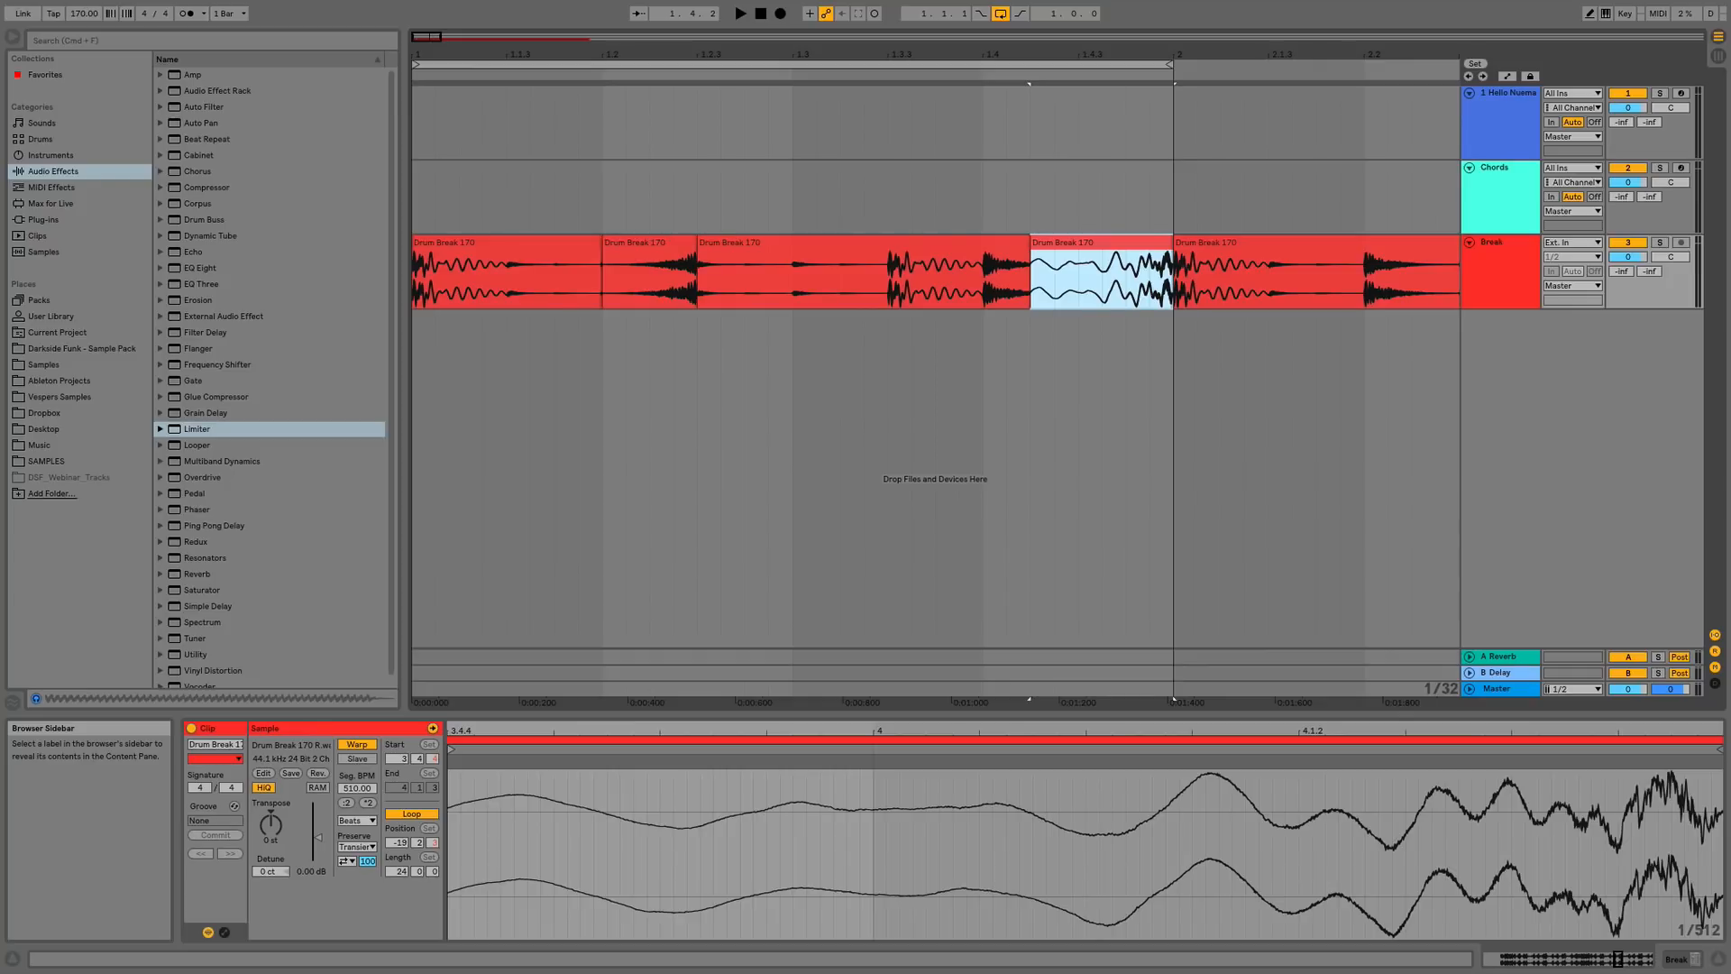
Add the VOX Loop 170 sample on a new audio track at 1.1.1, loop its full 12 bars and audition it
{"action": "left_click_drag", "start_coordinate": [255, 218], "coordinate": [433, 334]}
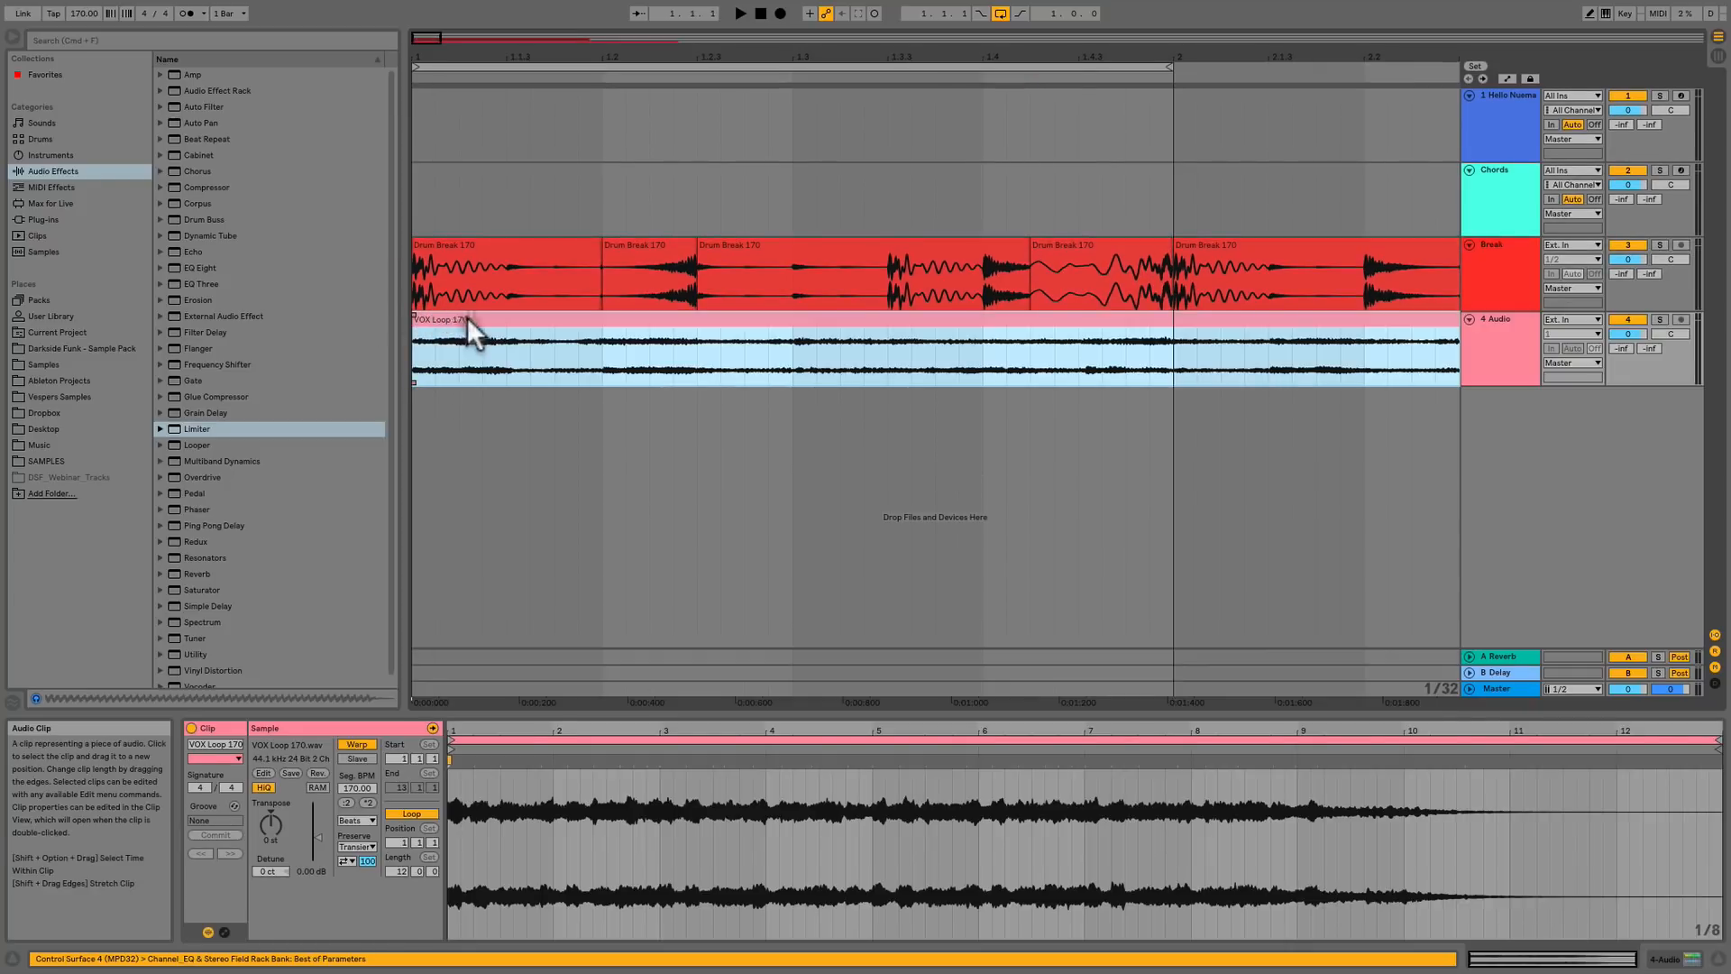
{"action": "key", "text": "space"}
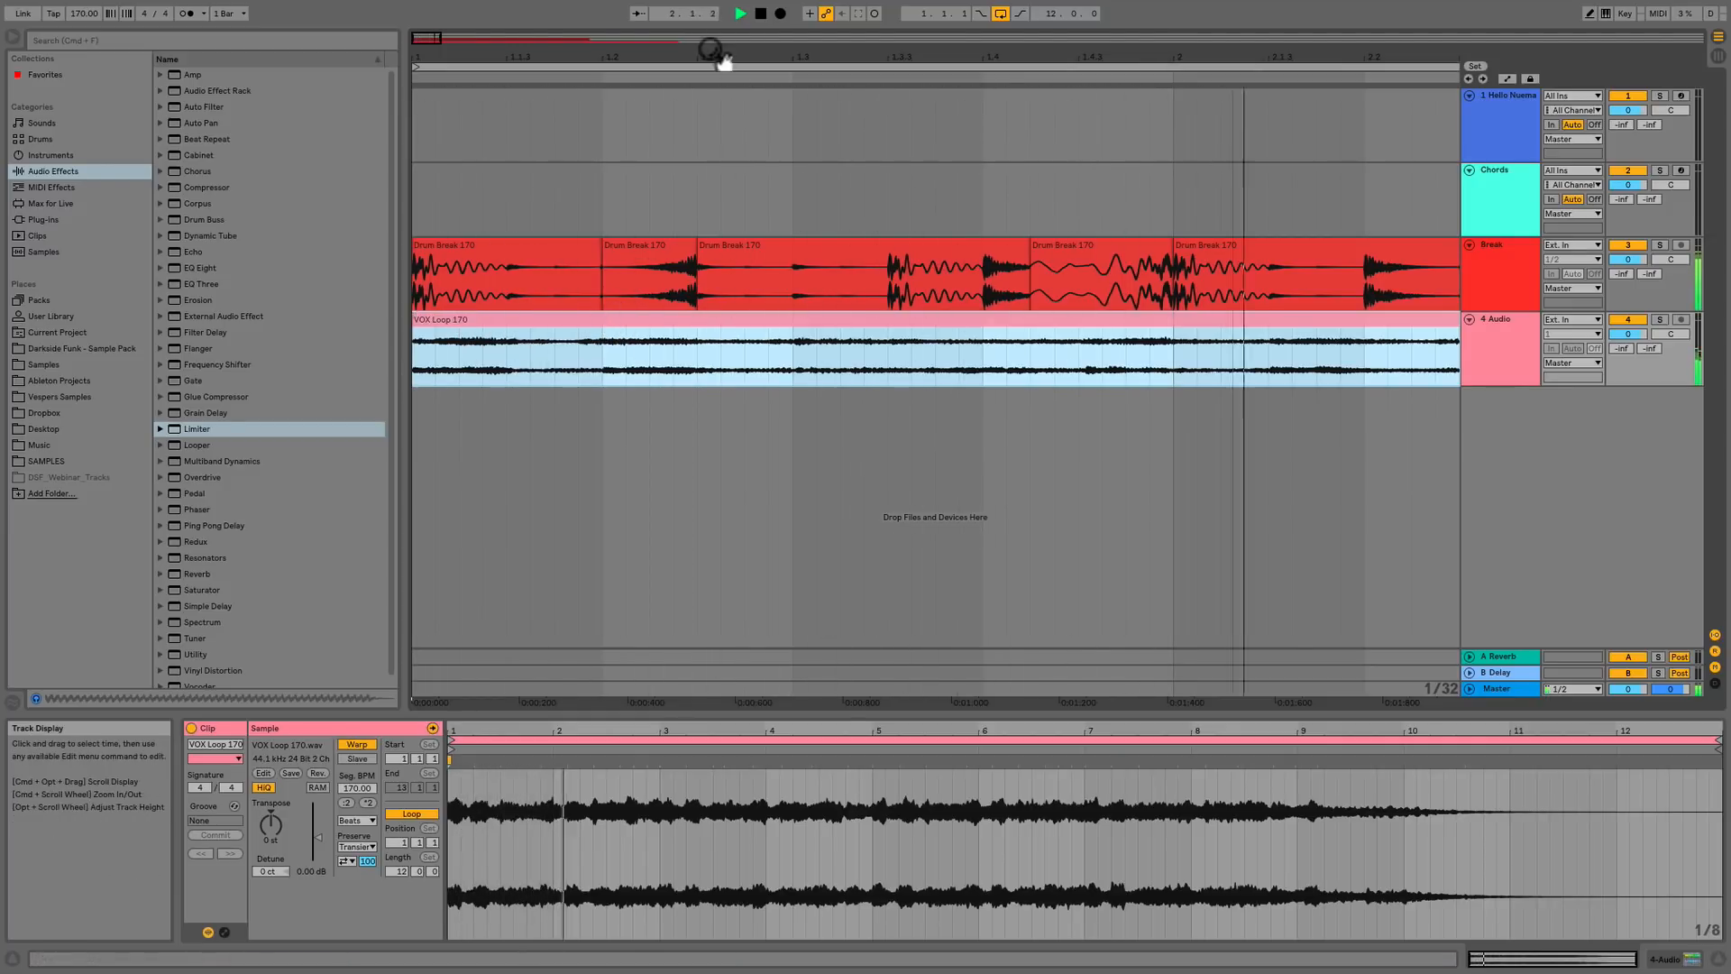
{"action": "key", "text": "space"}
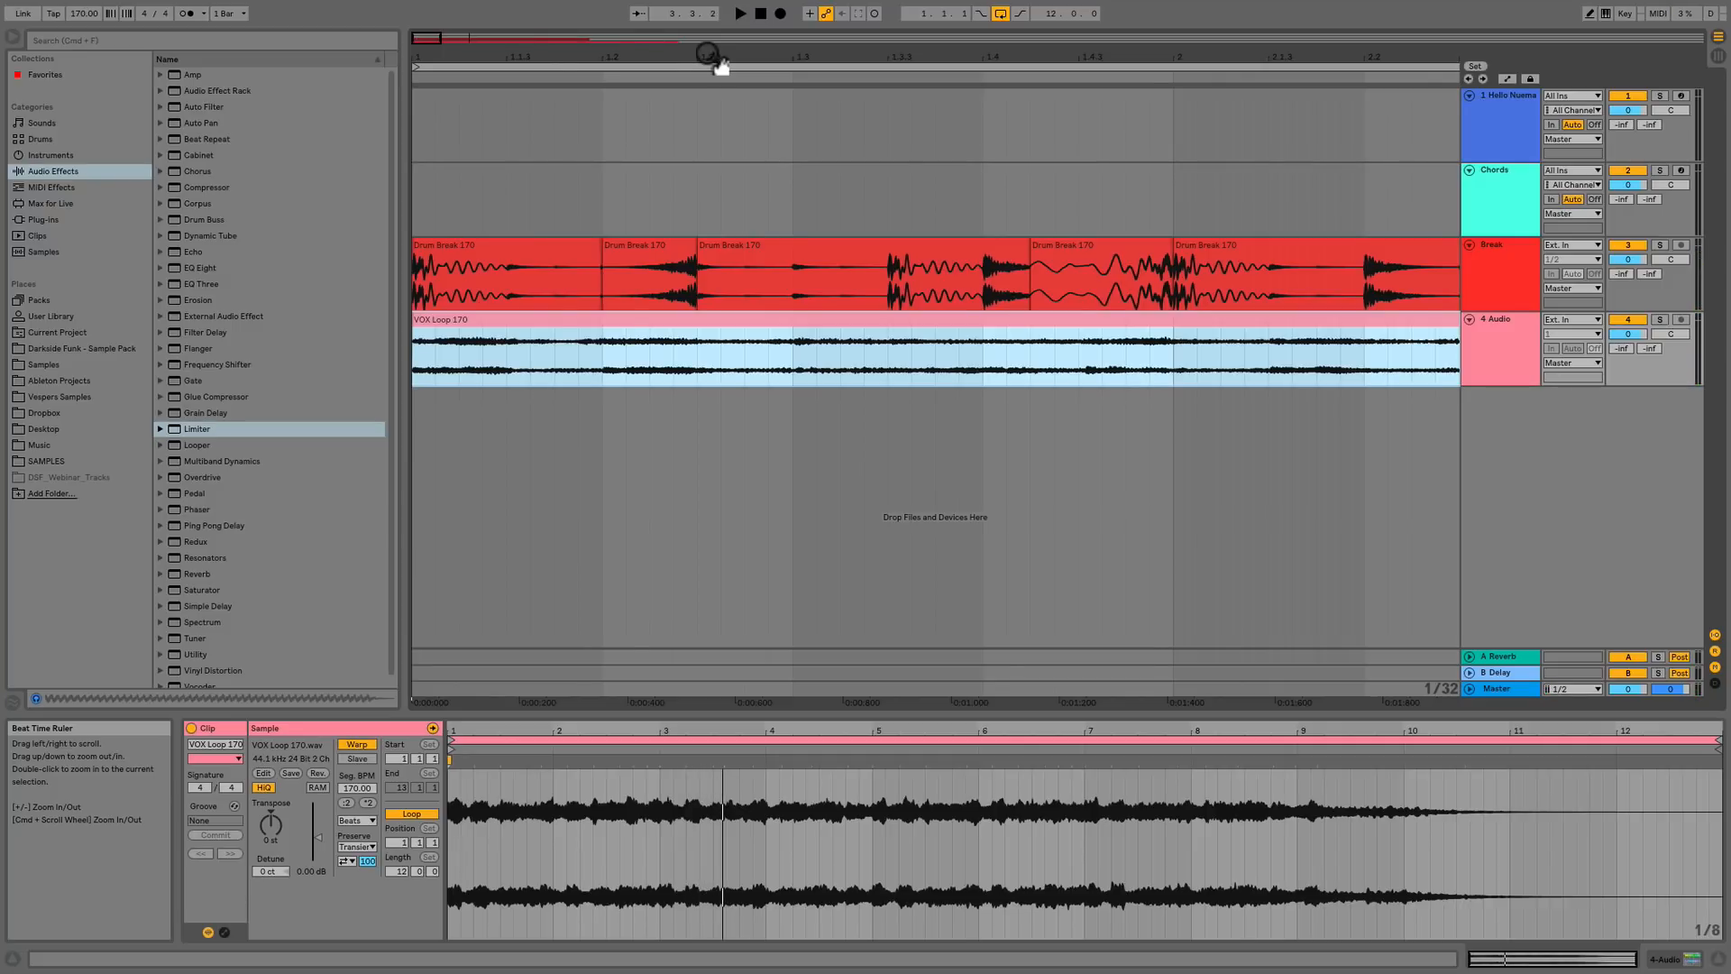
Shorten the arrangement loop to the first eight bars, matching the drum break's end, and play it briefly
{"action": "double_click", "coordinate": [718, 63]}
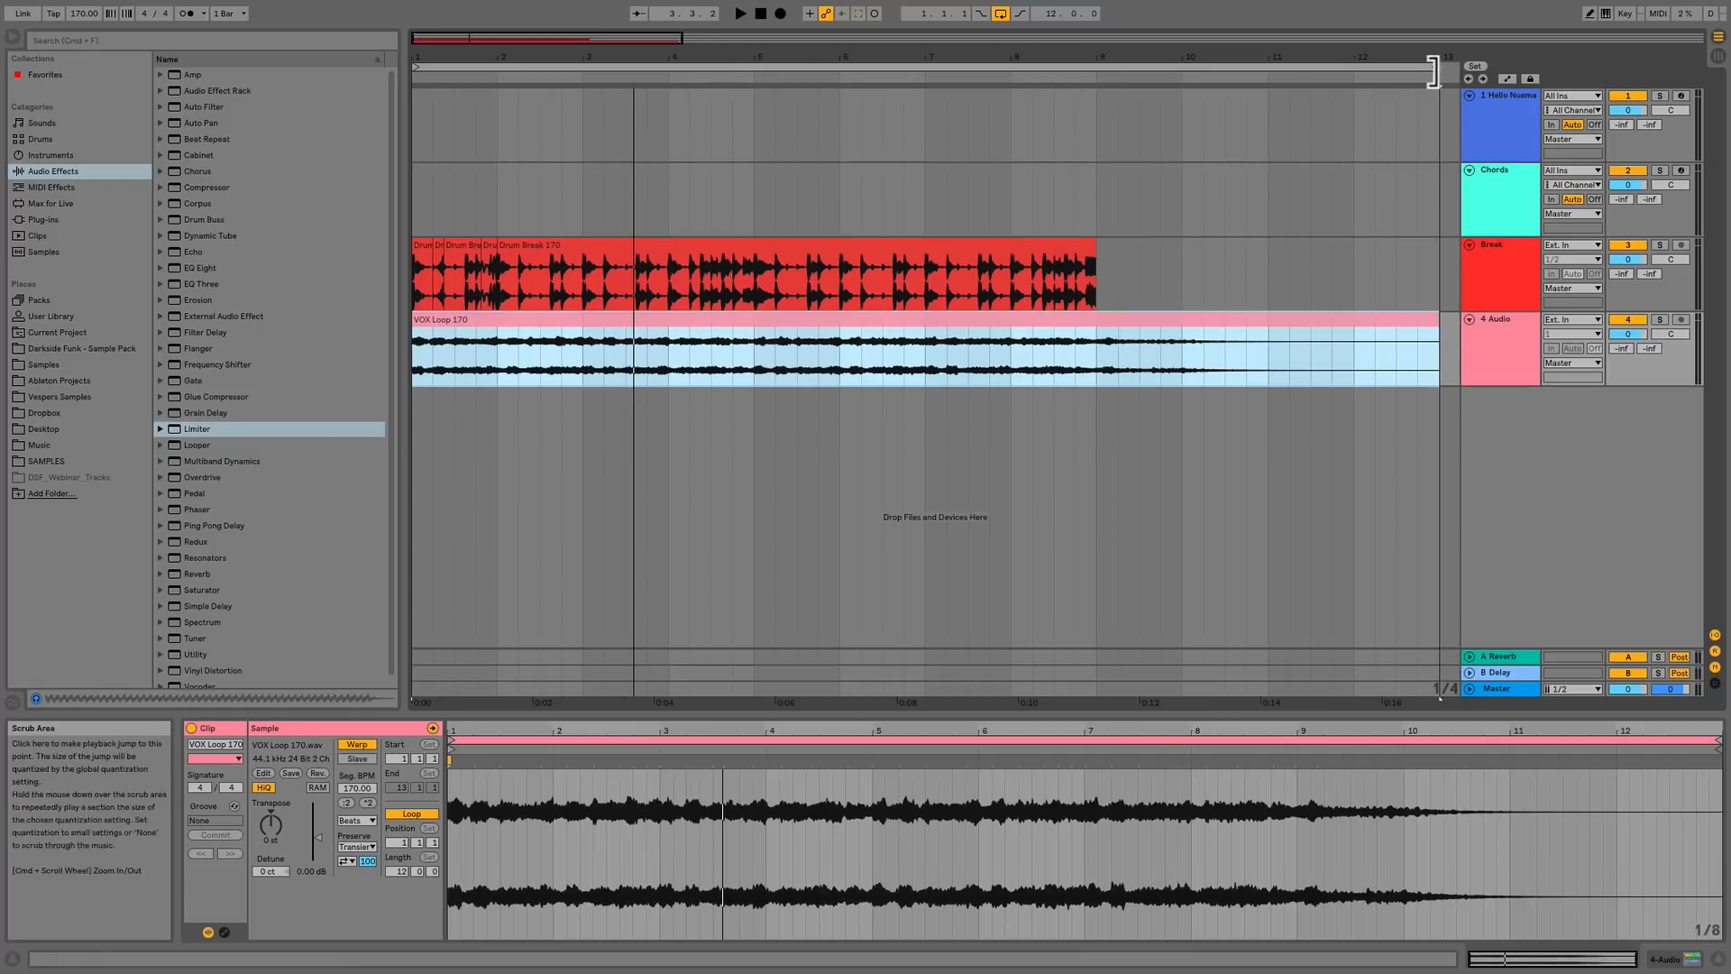
{"action": "left_click_drag", "start_coordinate": [1437, 356], "coordinate": [1060, 371]}
{"action": "key", "text": "space"}
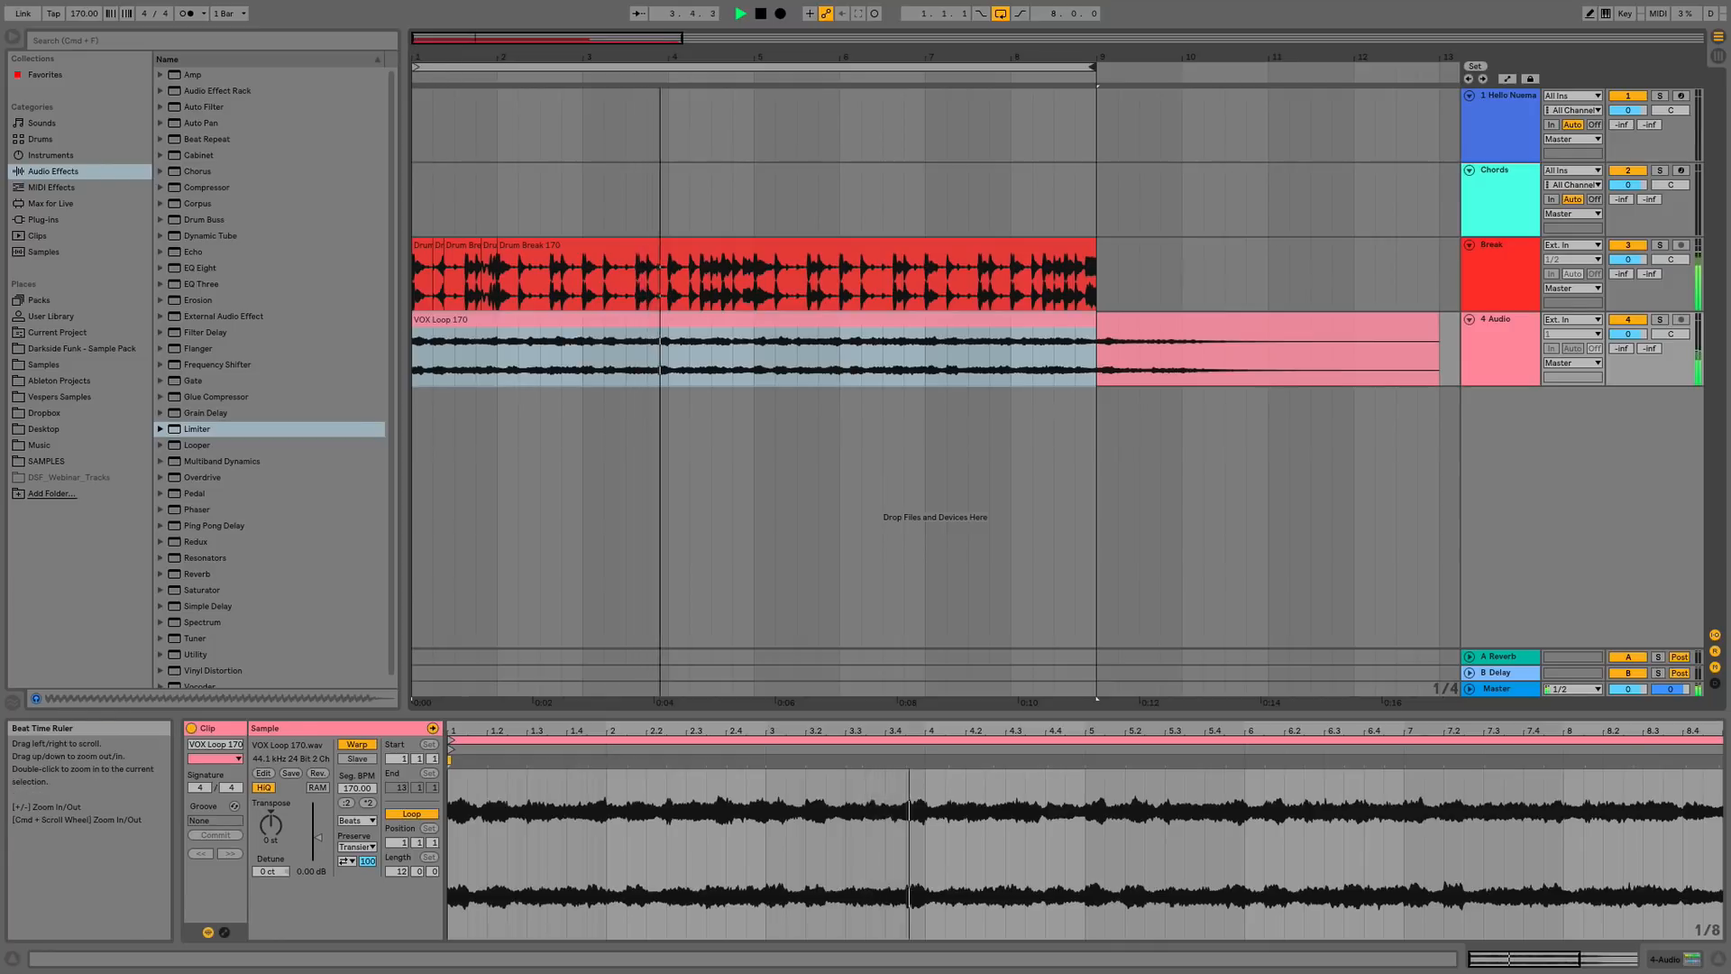
{"action": "left_click_drag", "start_coordinate": [422, 60], "coordinate": [423, 104]}
{"action": "key", "text": "space"}
Set the arrangement loop to the first four bars of the vox clip, from 1.1.1 to 5.1.1
{"action": "left_click_drag", "start_coordinate": [884, 352], "coordinate": [415, 377]}
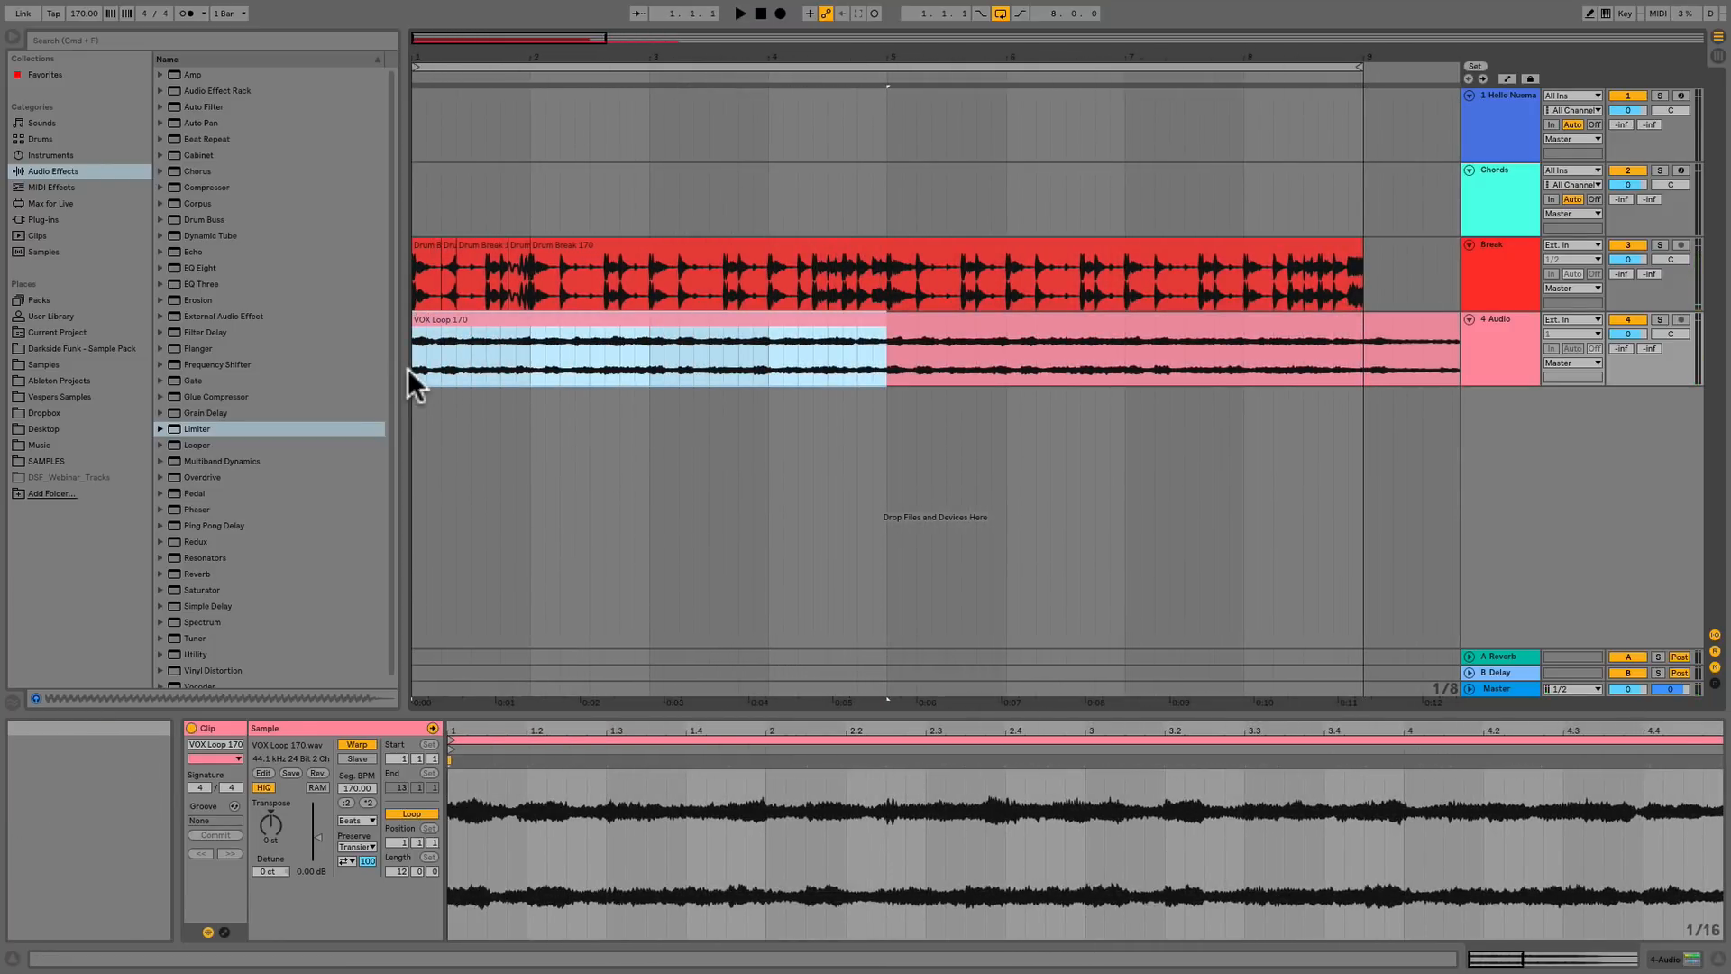
{"action": "key", "text": "super+l"}
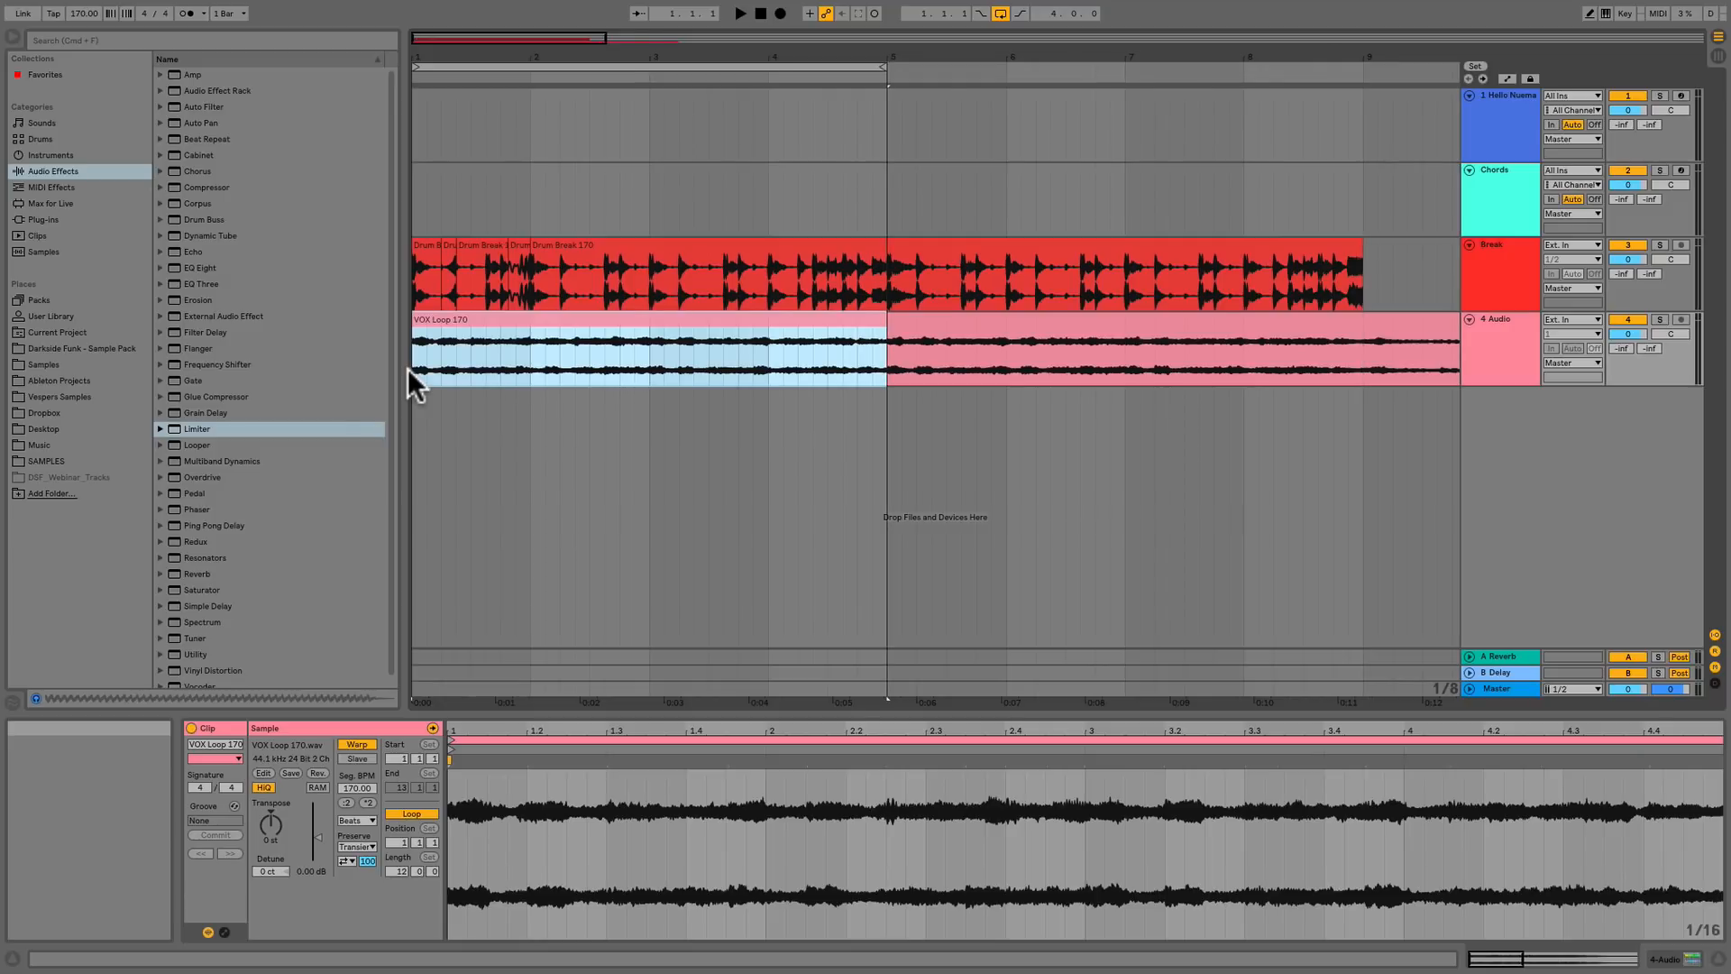
{"action": "key", "text": "z"}
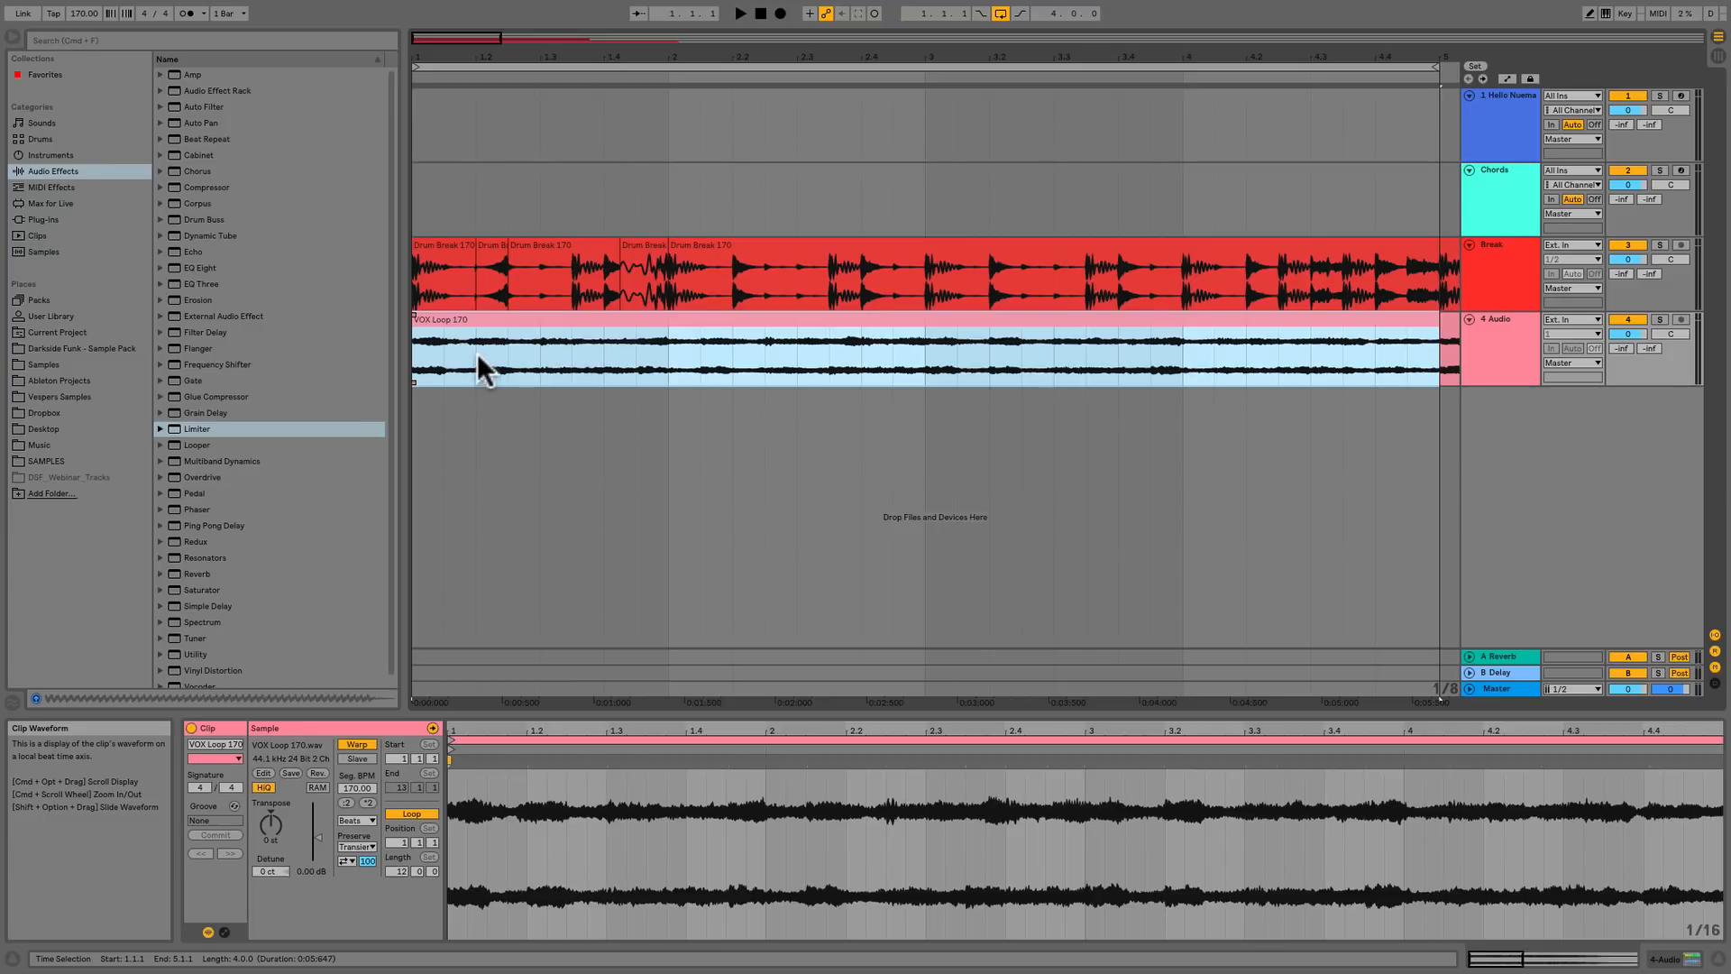
Split and deactivate the vox clip's section from 1.2.1 to 1.2.3 while the loop plays
{"action": "key", "text": "space"}
{"action": "left_click_drag", "start_coordinate": [476, 348], "coordinate": [502, 349]}
{"action": "key", "text": "0"}
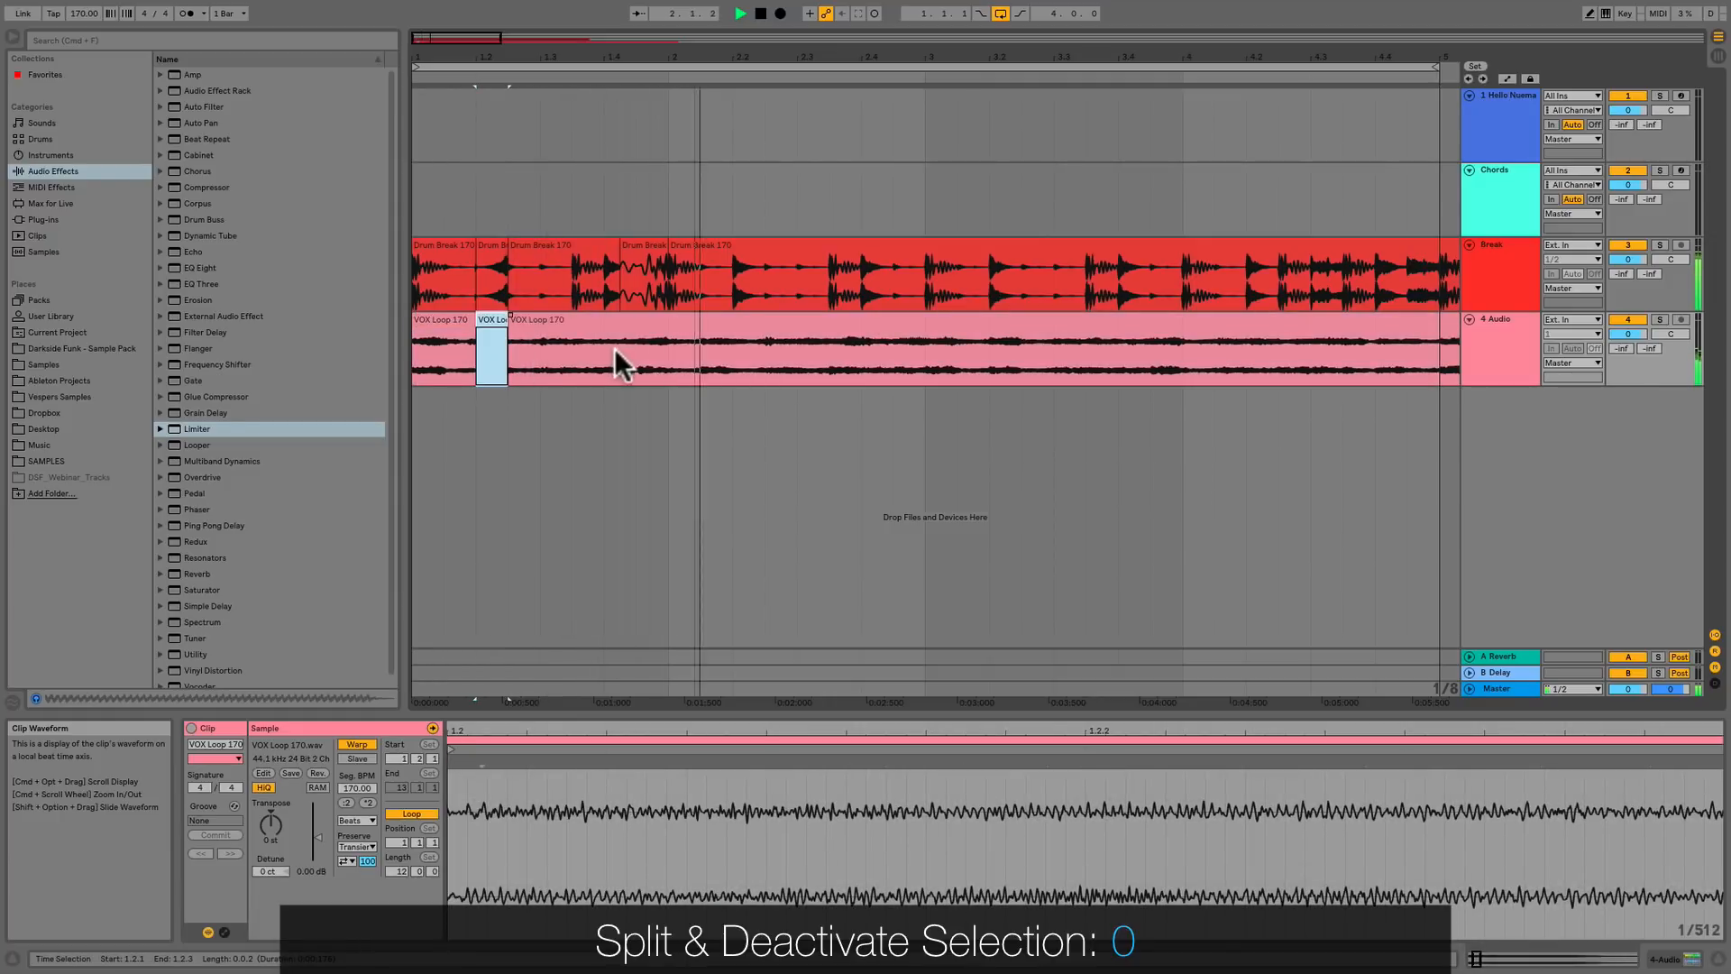
Split and deactivate eight more eighth-note vox sections through bar 4 in time with the drum hits, and raise the vox track's volume to 2.0
{"action": "left_click_drag", "start_coordinate": [638, 351], "coordinate": [1277, 350]}
{"action": "key", "text": "0"}
{"action": "key", "text": "0"}
{"action": "key", "text": "0"}
{"action": "key", "text": "0"}
{"action": "key", "text": "0"}
{"action": "key", "text": "super+e"}
{"action": "key", "text": "0"}
{"action": "key", "text": "0"}
{"action": "key", "text": "super+e"}
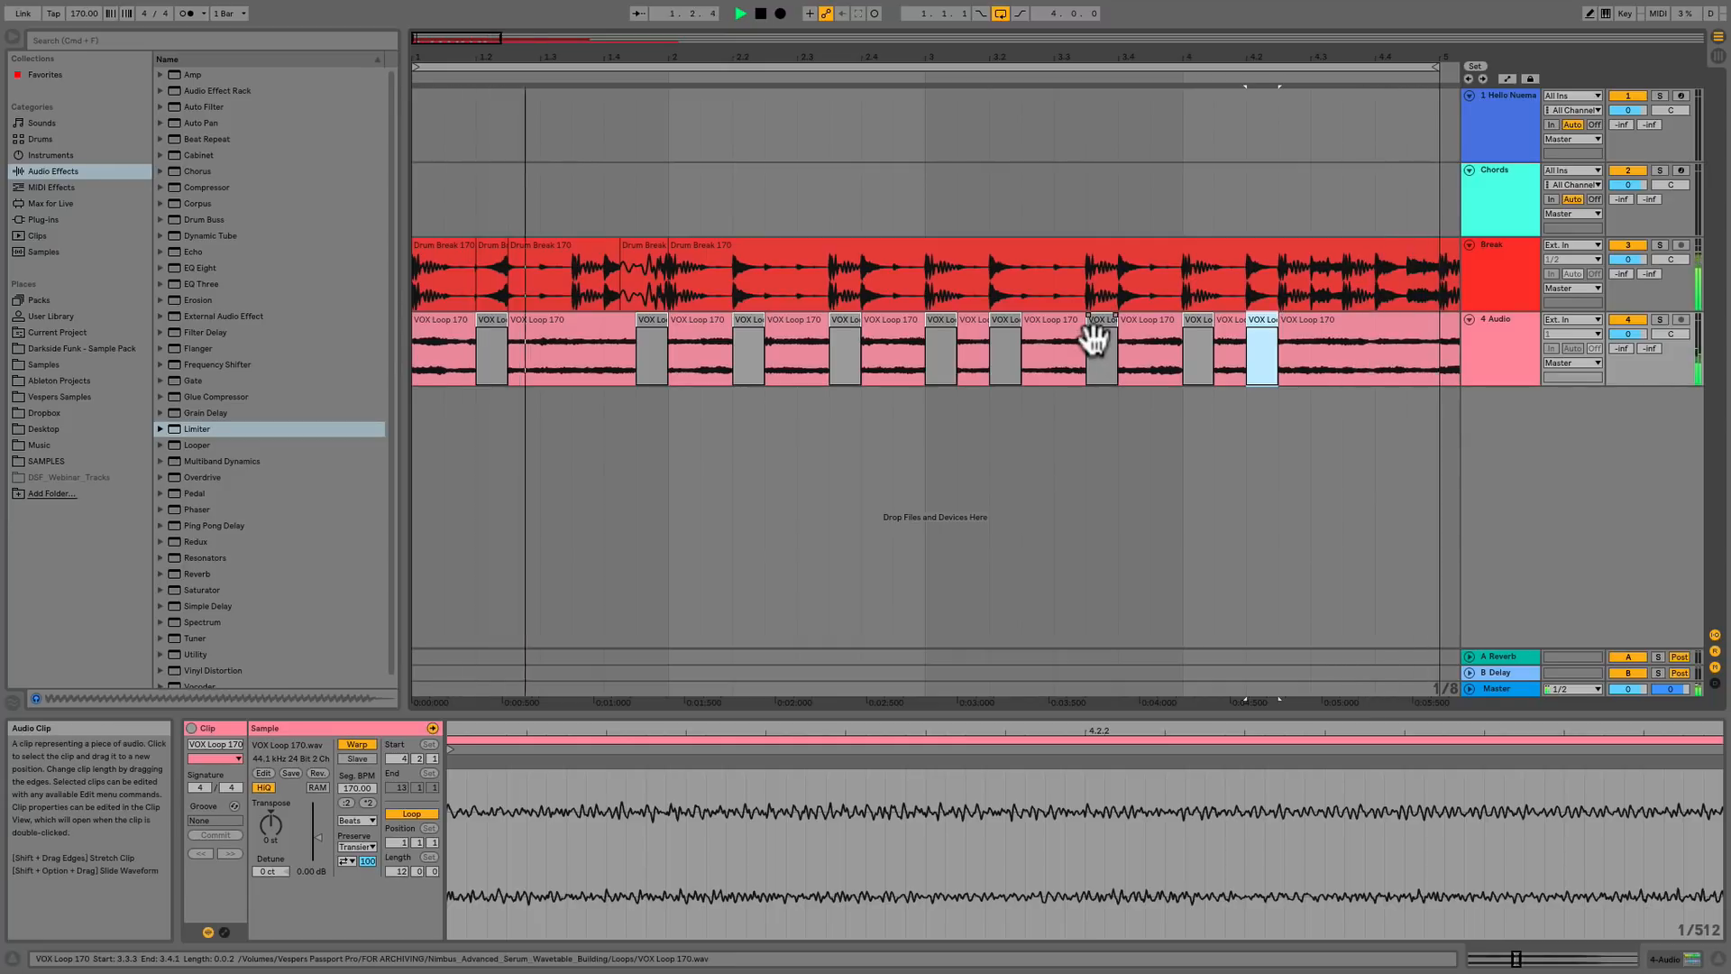
{"action": "key", "text": "0"}
{"action": "left_click_drag", "start_coordinate": [1646, 335], "coordinate": [1646, 326]}
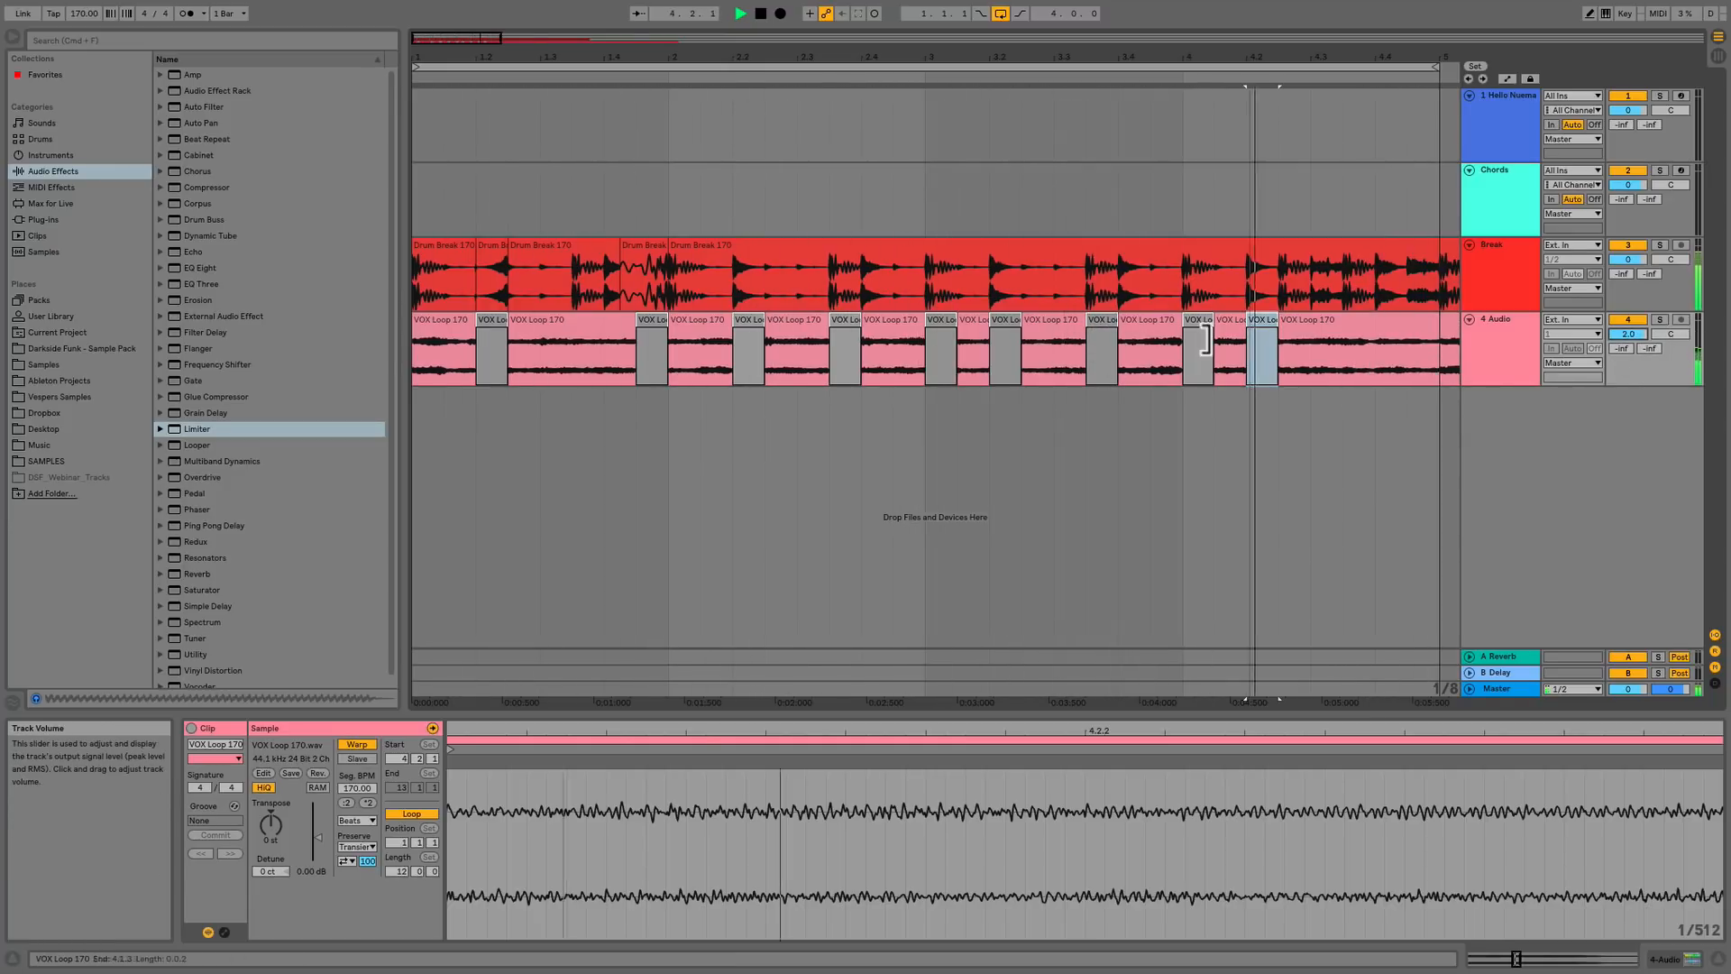
{"action": "key", "text": "space"}
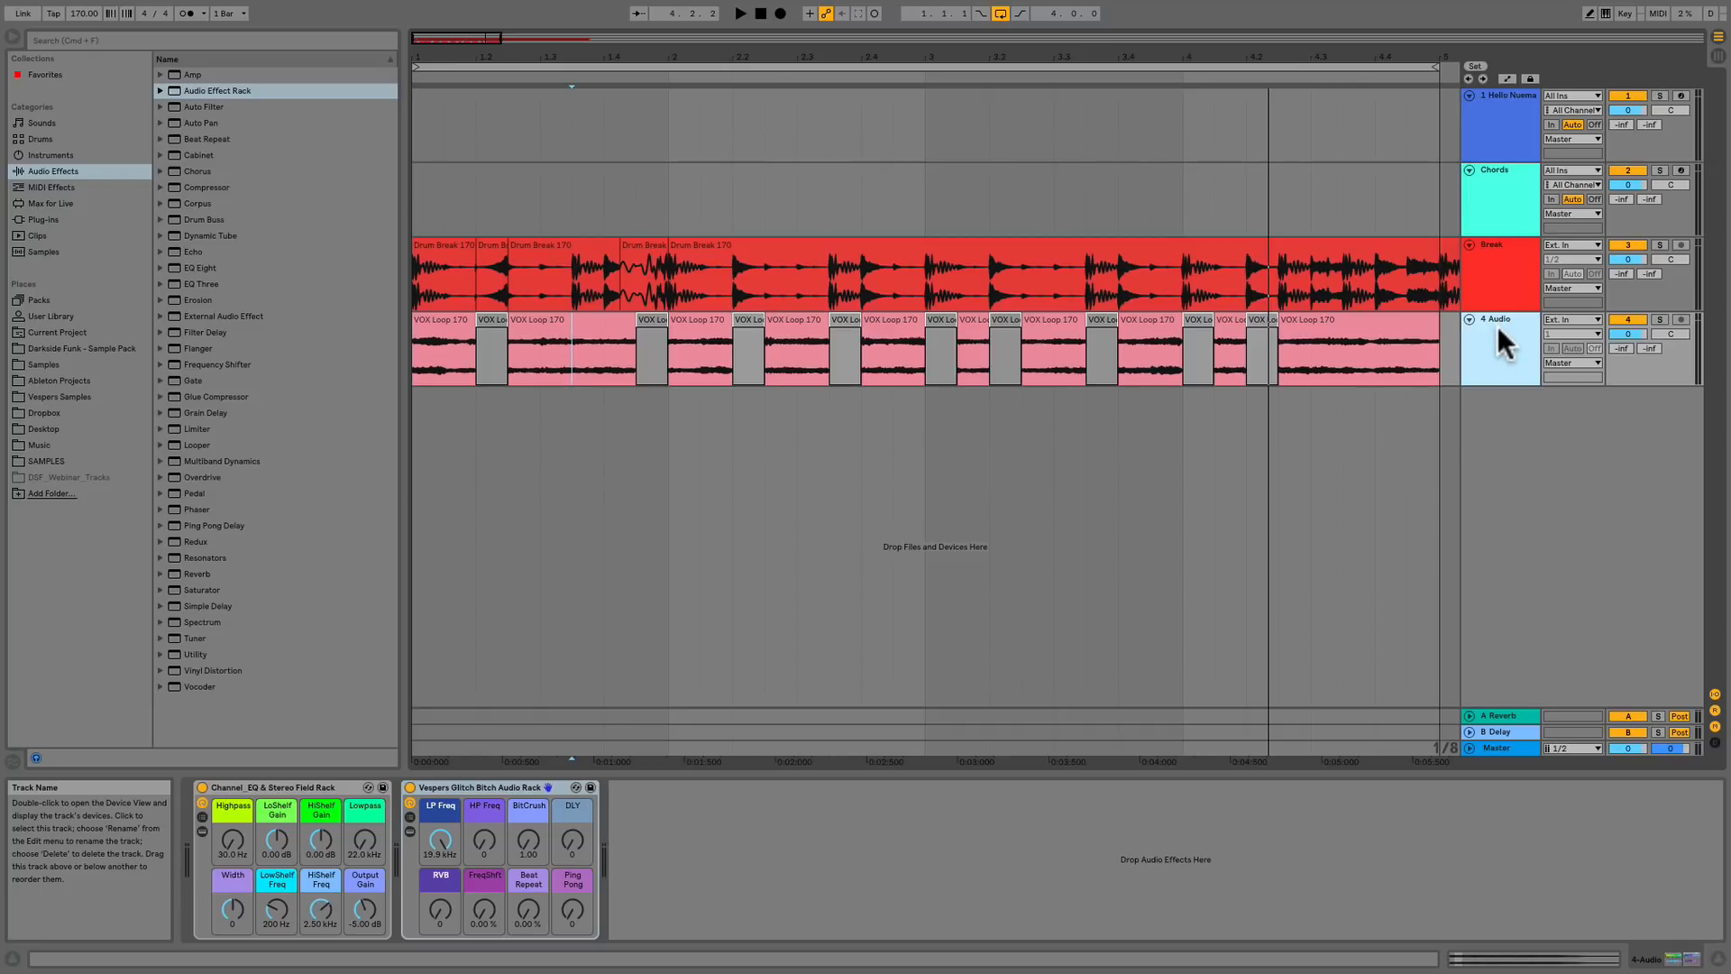
Select the DLY macro of the vox track's Vespers Glitch Bitch rack and toggle the arrangement's automation display on and off
{"action": "right_click", "coordinate": [1493, 339]}
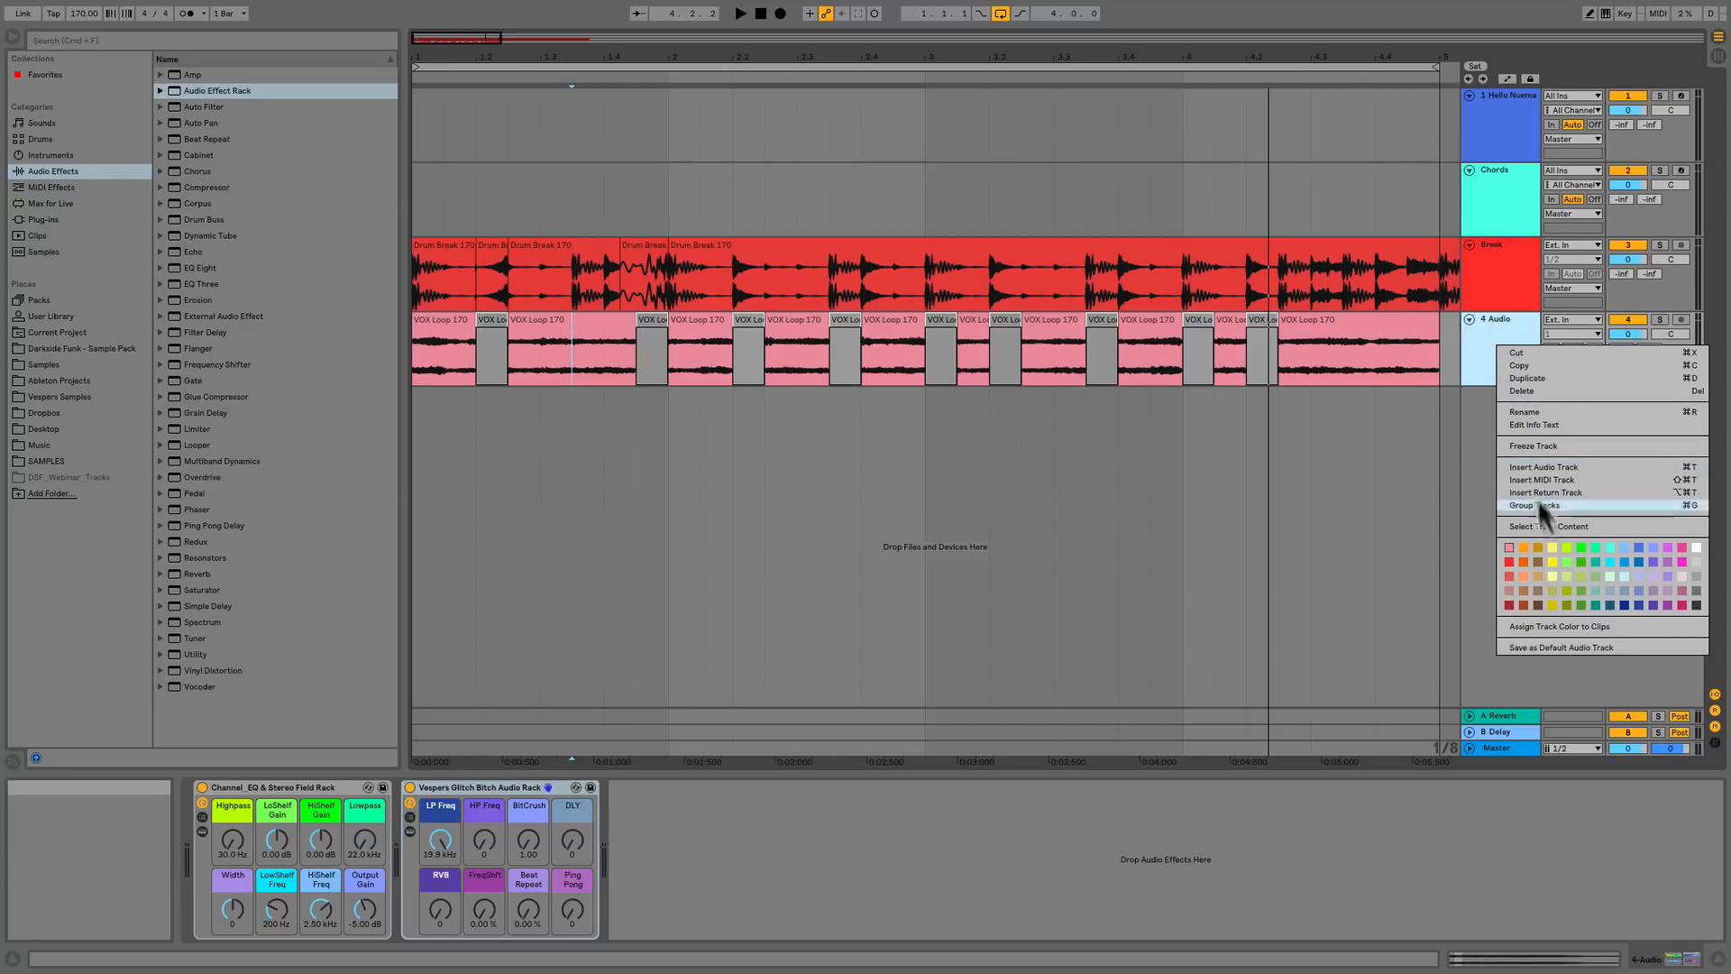
{"action": "left_click", "coordinate": [1475, 337]}
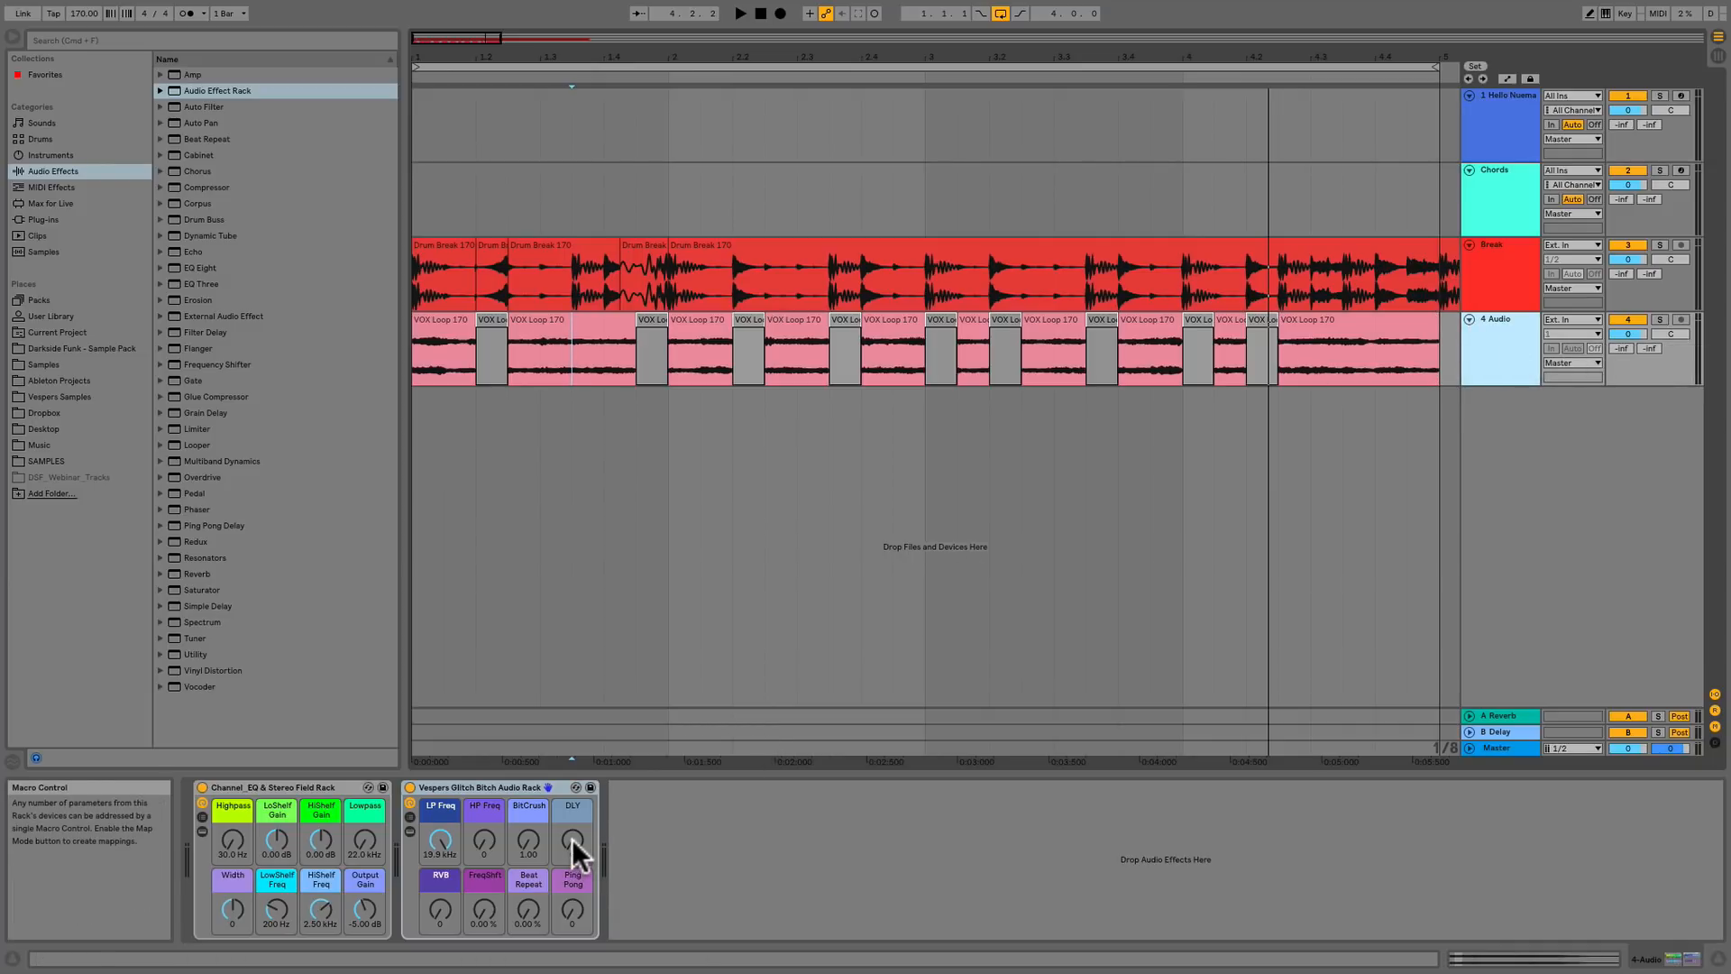
{"action": "mouse_move", "coordinate": [577, 836]}
{"action": "left_mouse_down"}
{"action": "mouse_move", "coordinate": [577, 806]}
{"action": "mouse_move", "coordinate": [577, 836]}
{"action": "left_mouse_up"}
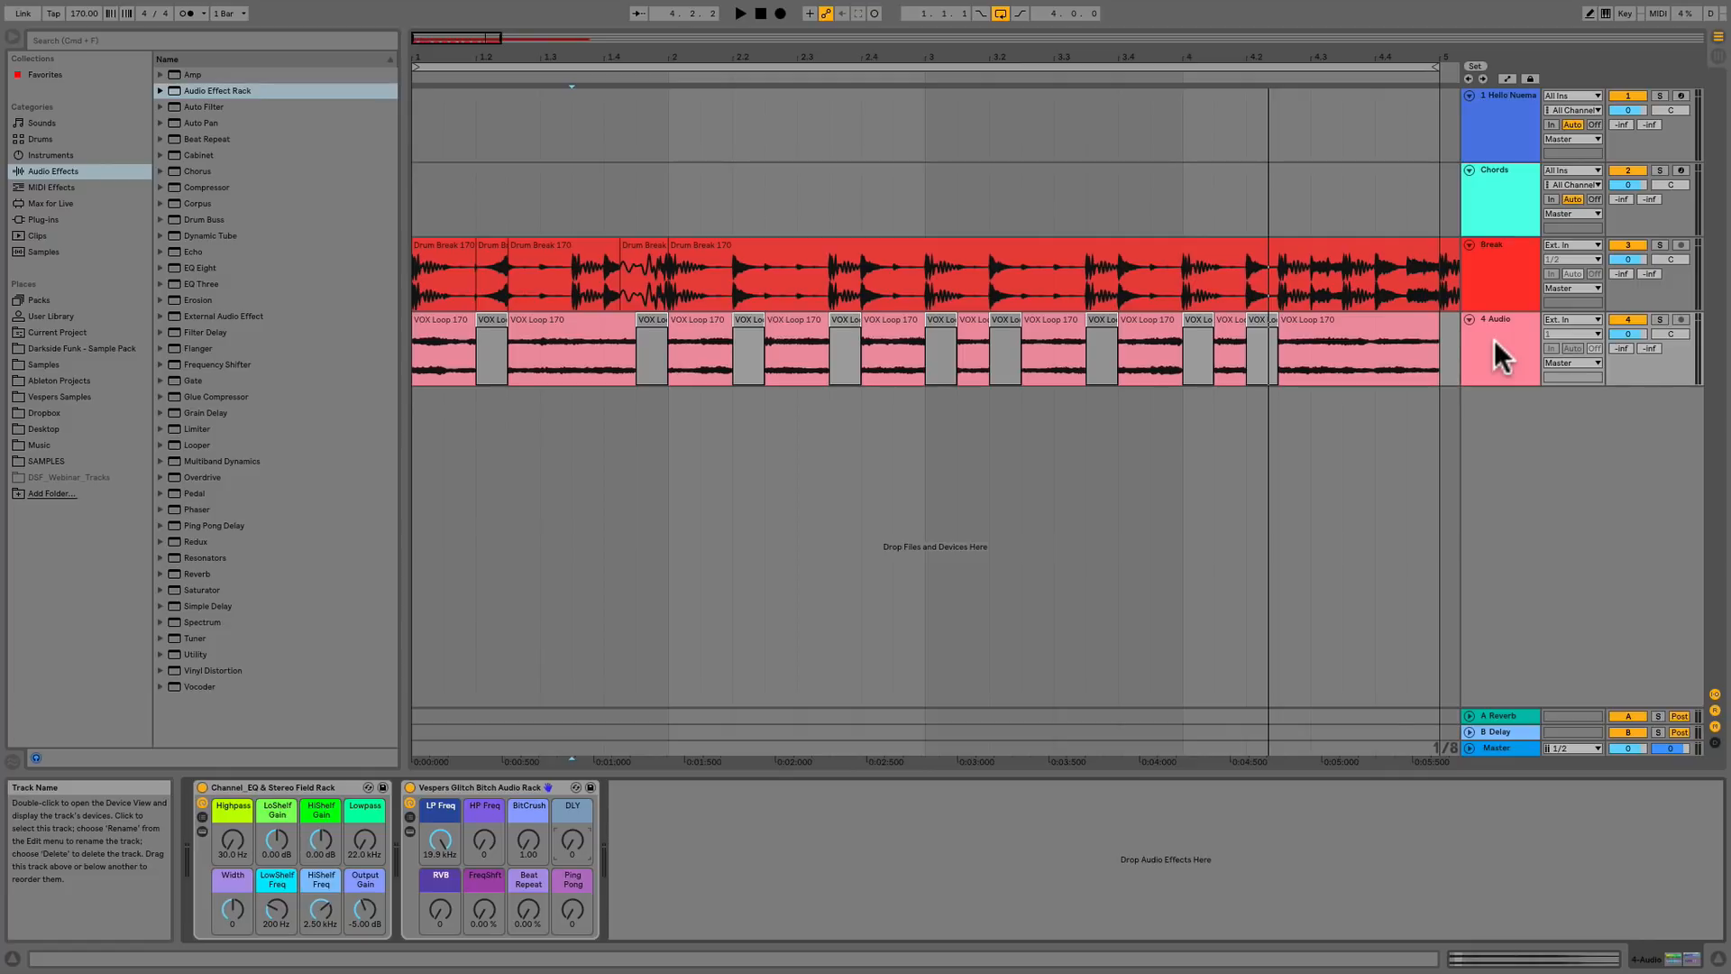
{"action": "key", "text": "a"}
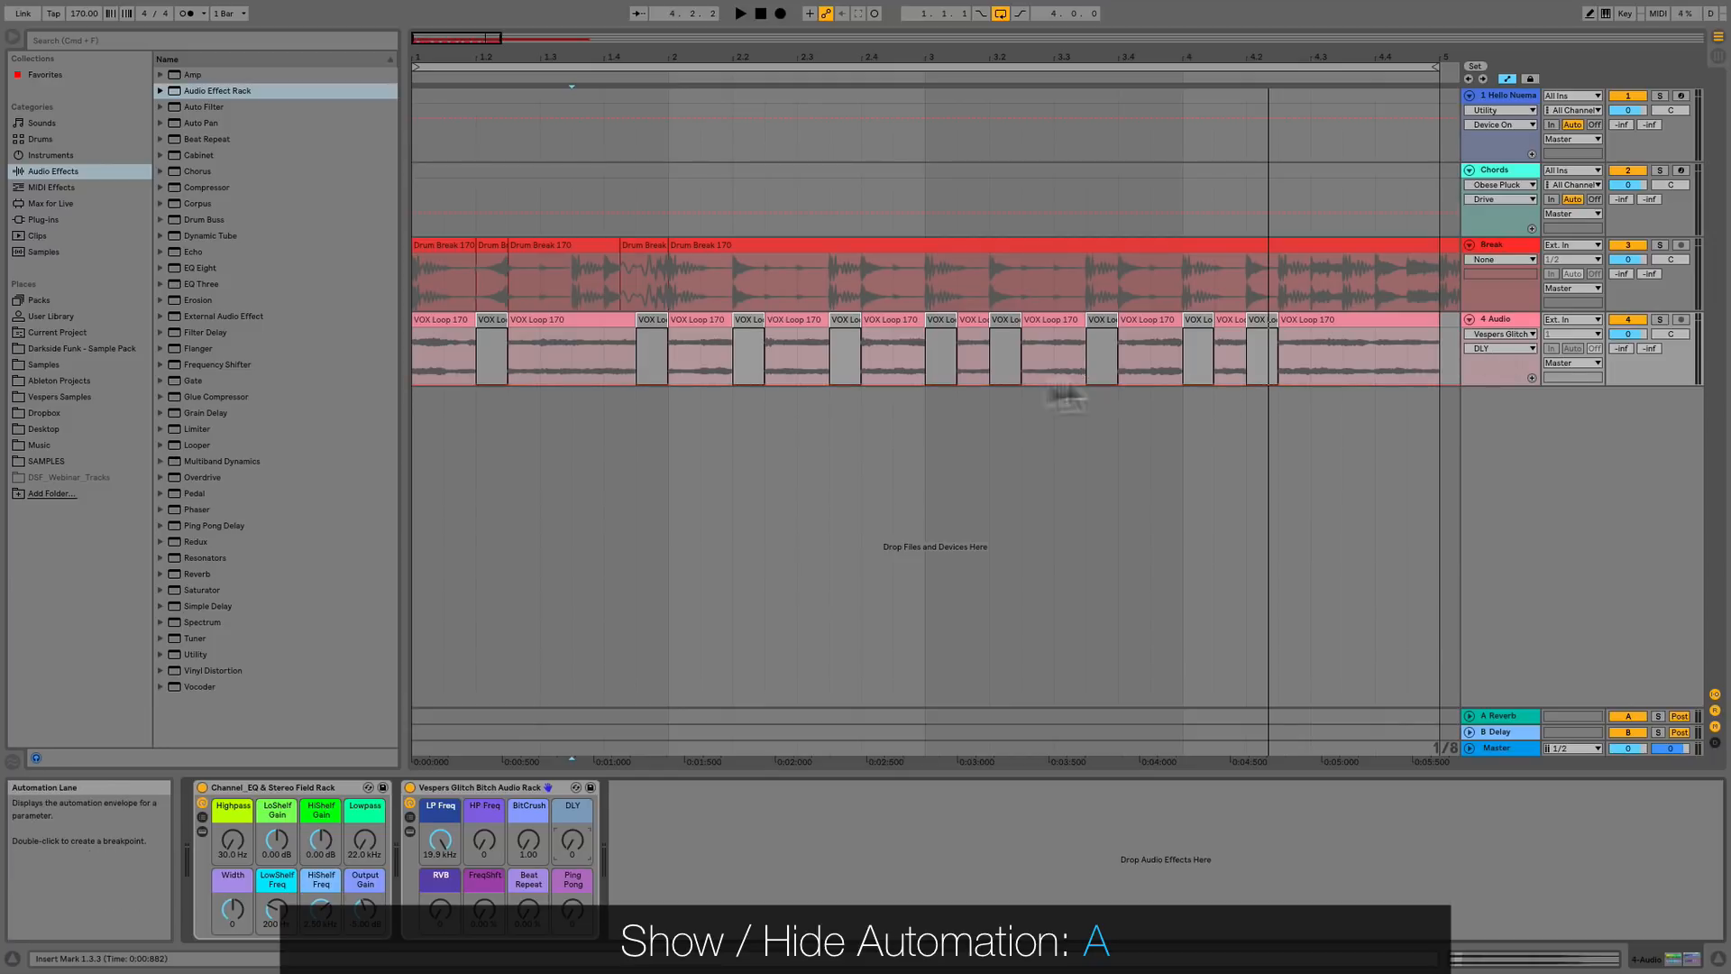
{"action": "key", "text": "a"}
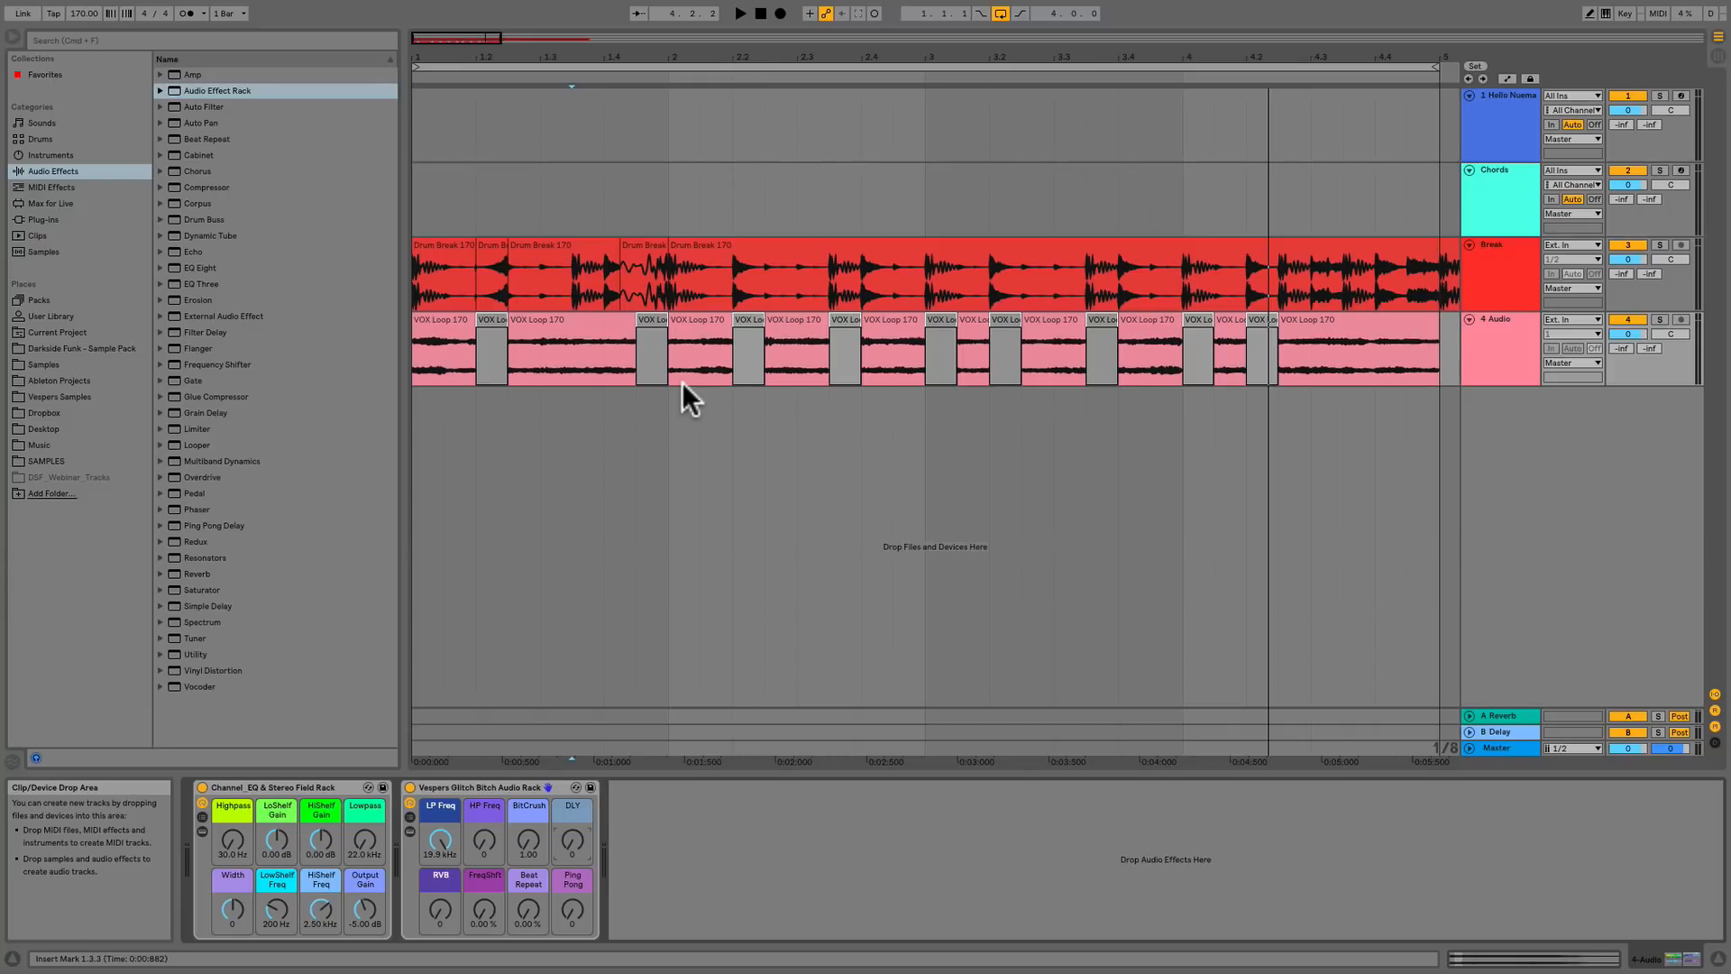
{"action": "key", "text": "a"}
{"action": "key", "text": "a"}
Select the Vespers Glitch Bitch Audio Rack on the vox track and look through the Glitch Bitch blog article in the browser
{"action": "left_click", "coordinate": [561, 336]}
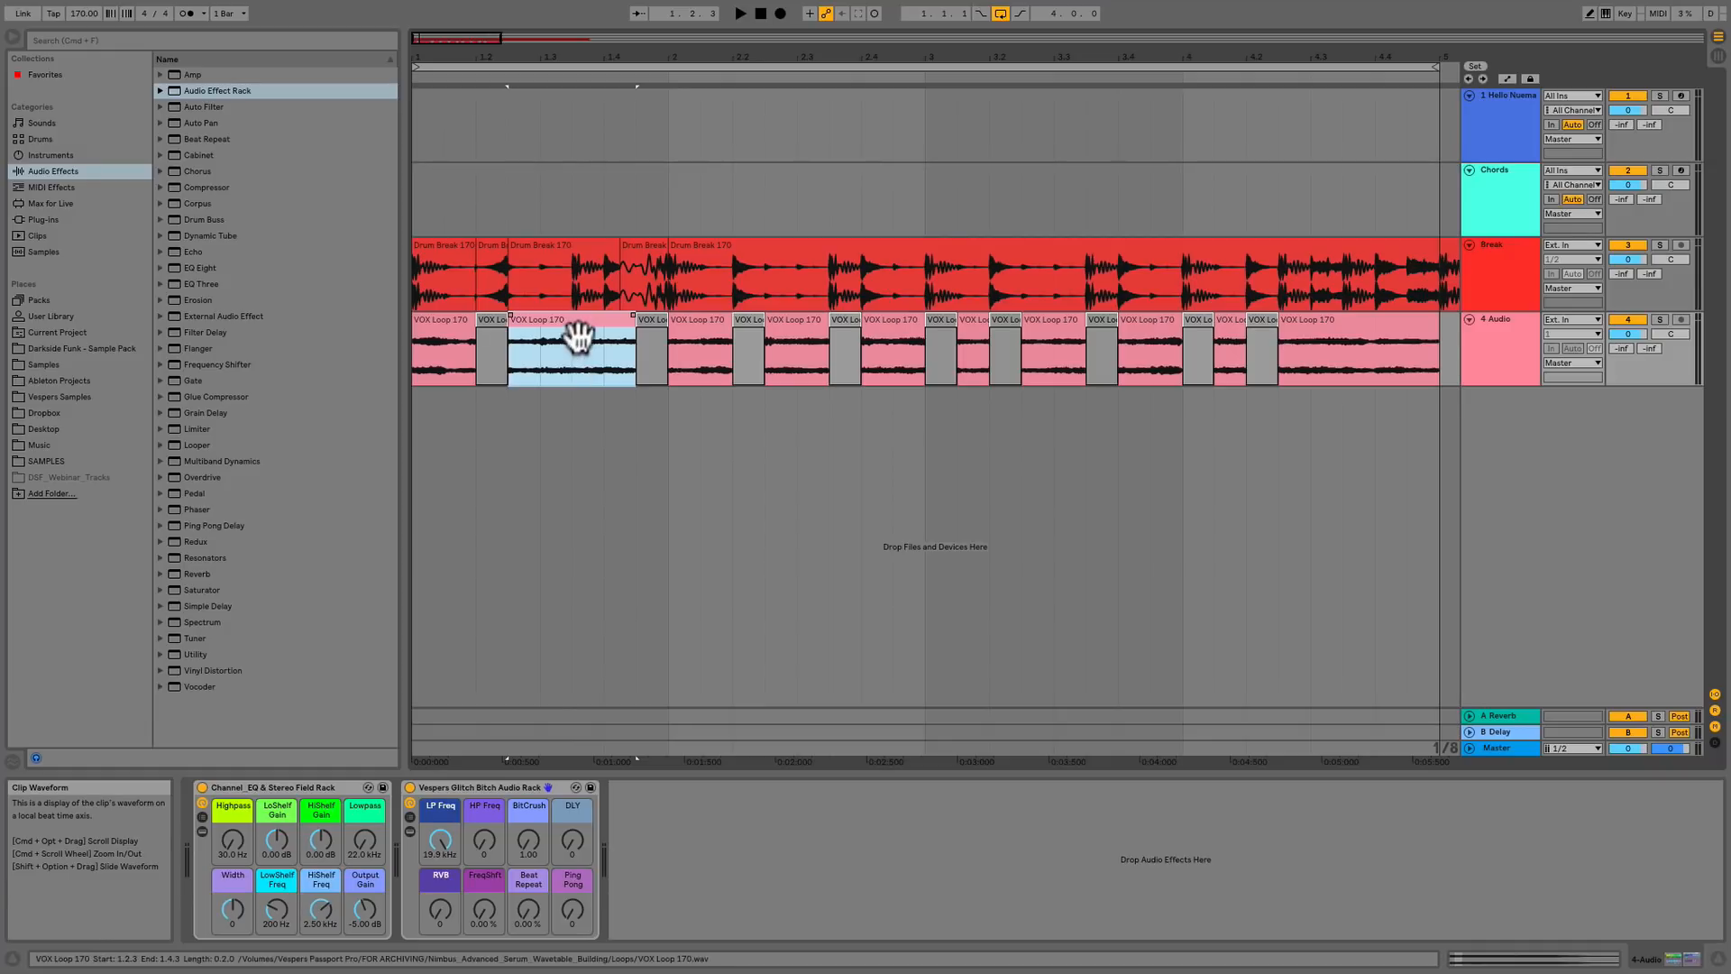
{"action": "left_click", "coordinate": [487, 790]}
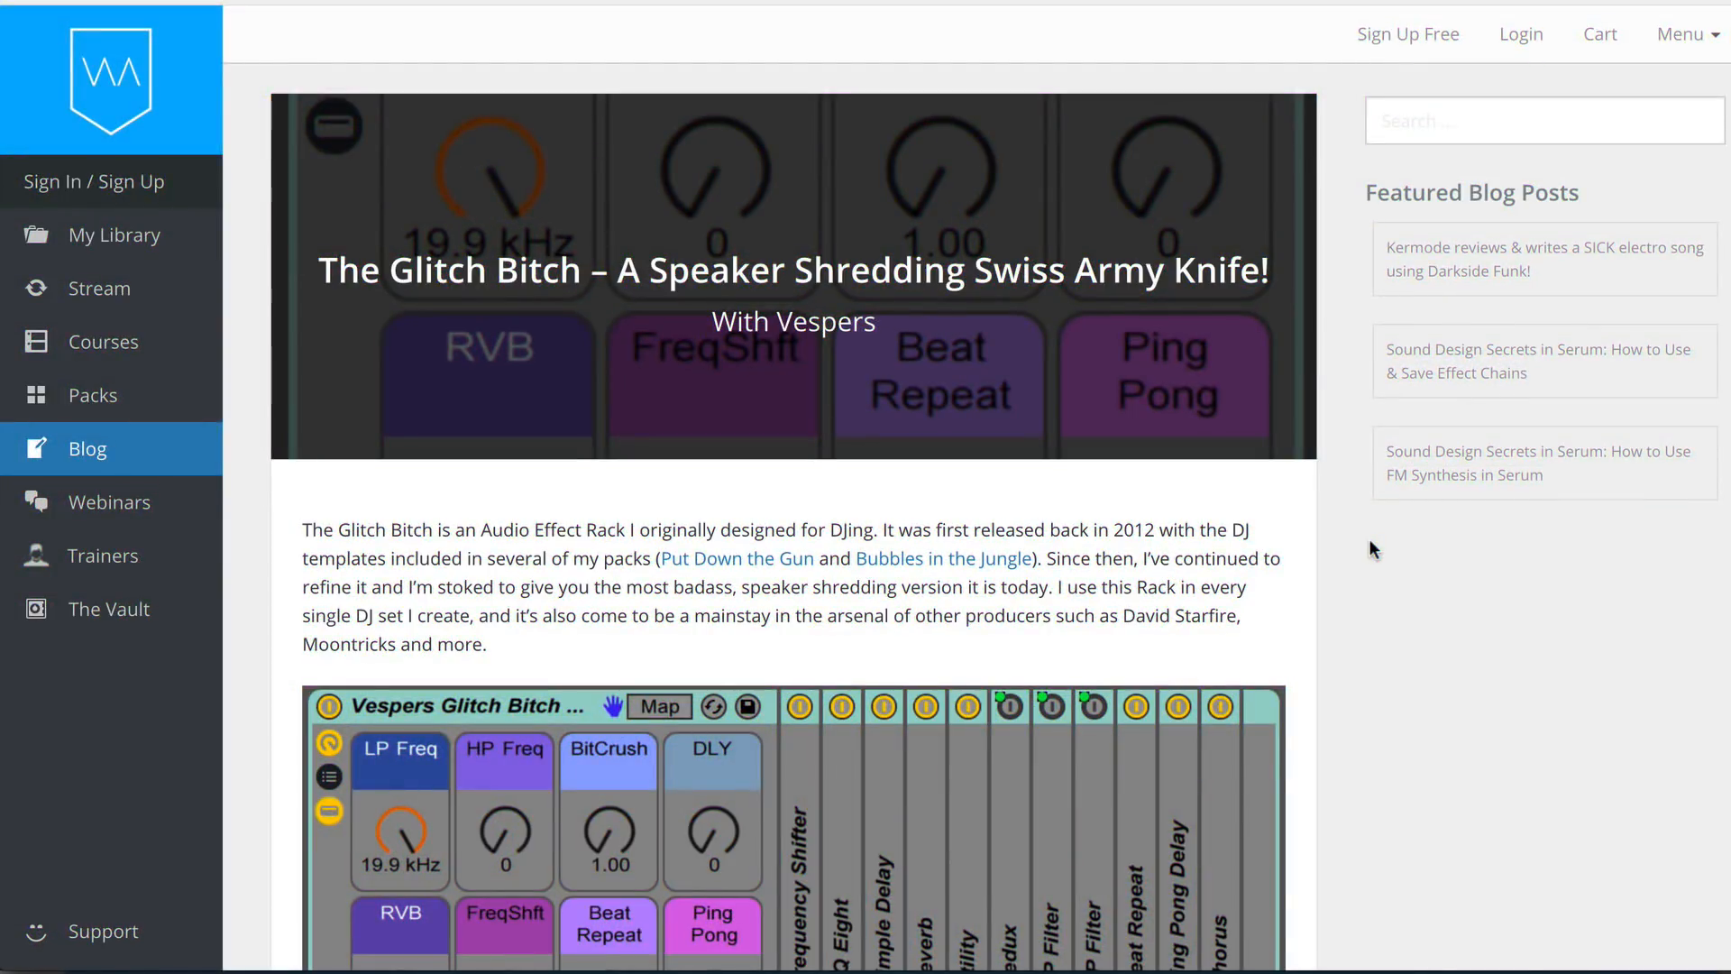
{"action": "scroll", "coordinate": [1370, 541], "scroll_direction": "down", "scroll_amount": 5}
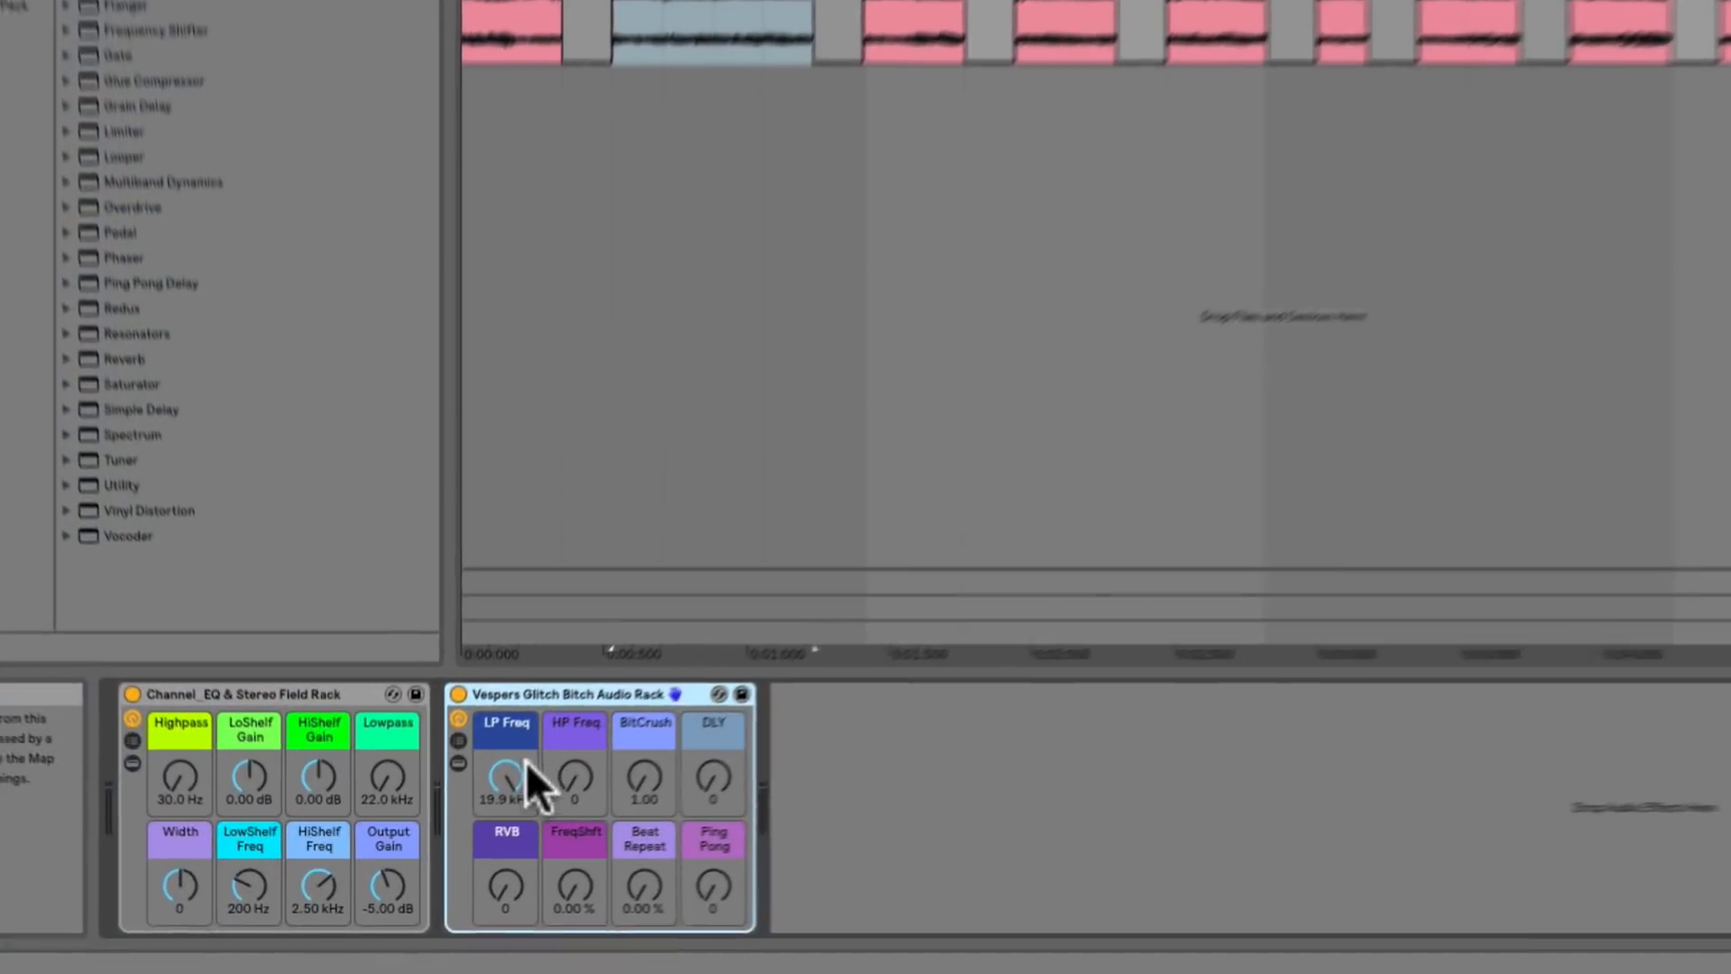
Play the loop while sweeping the rack's LP Freq, BitCrush, DLY, Ping Pong, Beat Repeat, FreqShft and RVB macros, and return them to their defaults
{"action": "left_click_drag", "start_coordinate": [507, 775], "coordinate": [649, 730]}
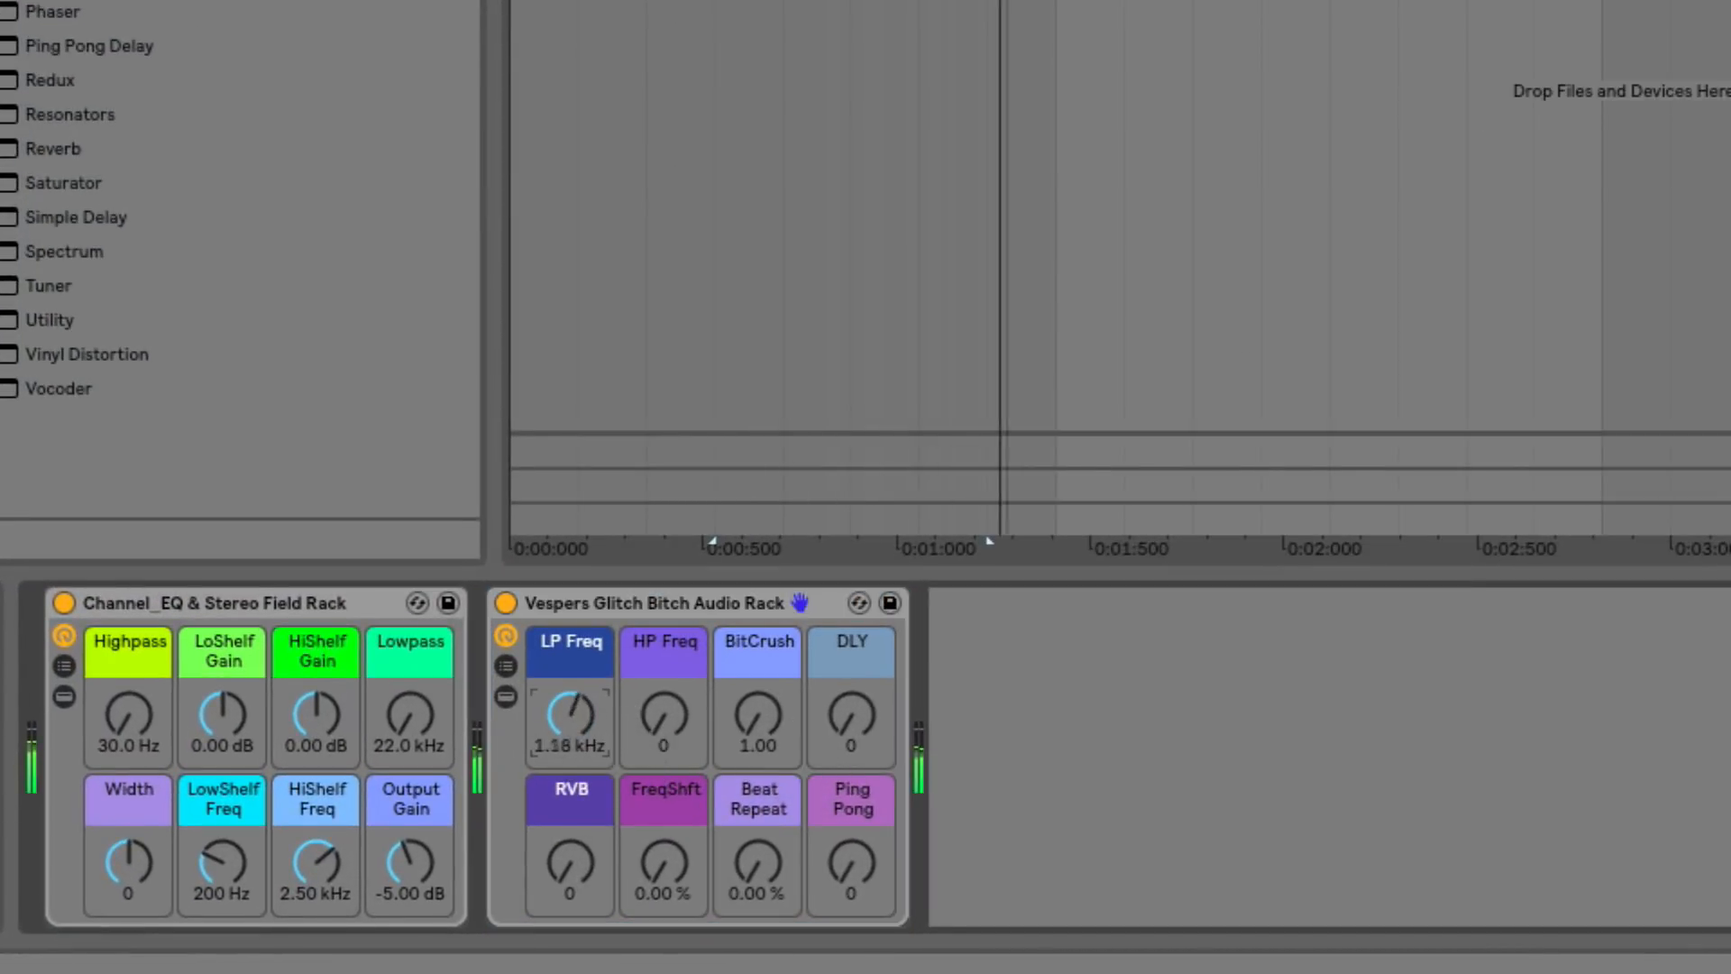
{"action": "left_click_drag", "start_coordinate": [779, 714], "coordinate": [855, 721]}
{"action": "mouse_move", "coordinate": [851, 857]}
{"action": "left_mouse_down"}
{"action": "mouse_move", "coordinate": [851, 771]}
{"action": "mouse_move", "coordinate": [852, 856]}
{"action": "mouse_move", "coordinate": [768, 872]}
{"action": "mouse_move", "coordinate": [768, 831]}
{"action": "mouse_move", "coordinate": [853, 888]}
{"action": "left_mouse_up"}
{"action": "left_click", "coordinate": [763, 853]}
{"action": "left_click_drag", "start_coordinate": [763, 854], "coordinate": [763, 911]}
{"action": "left_click_drag", "start_coordinate": [664, 866], "coordinate": [568, 667]}
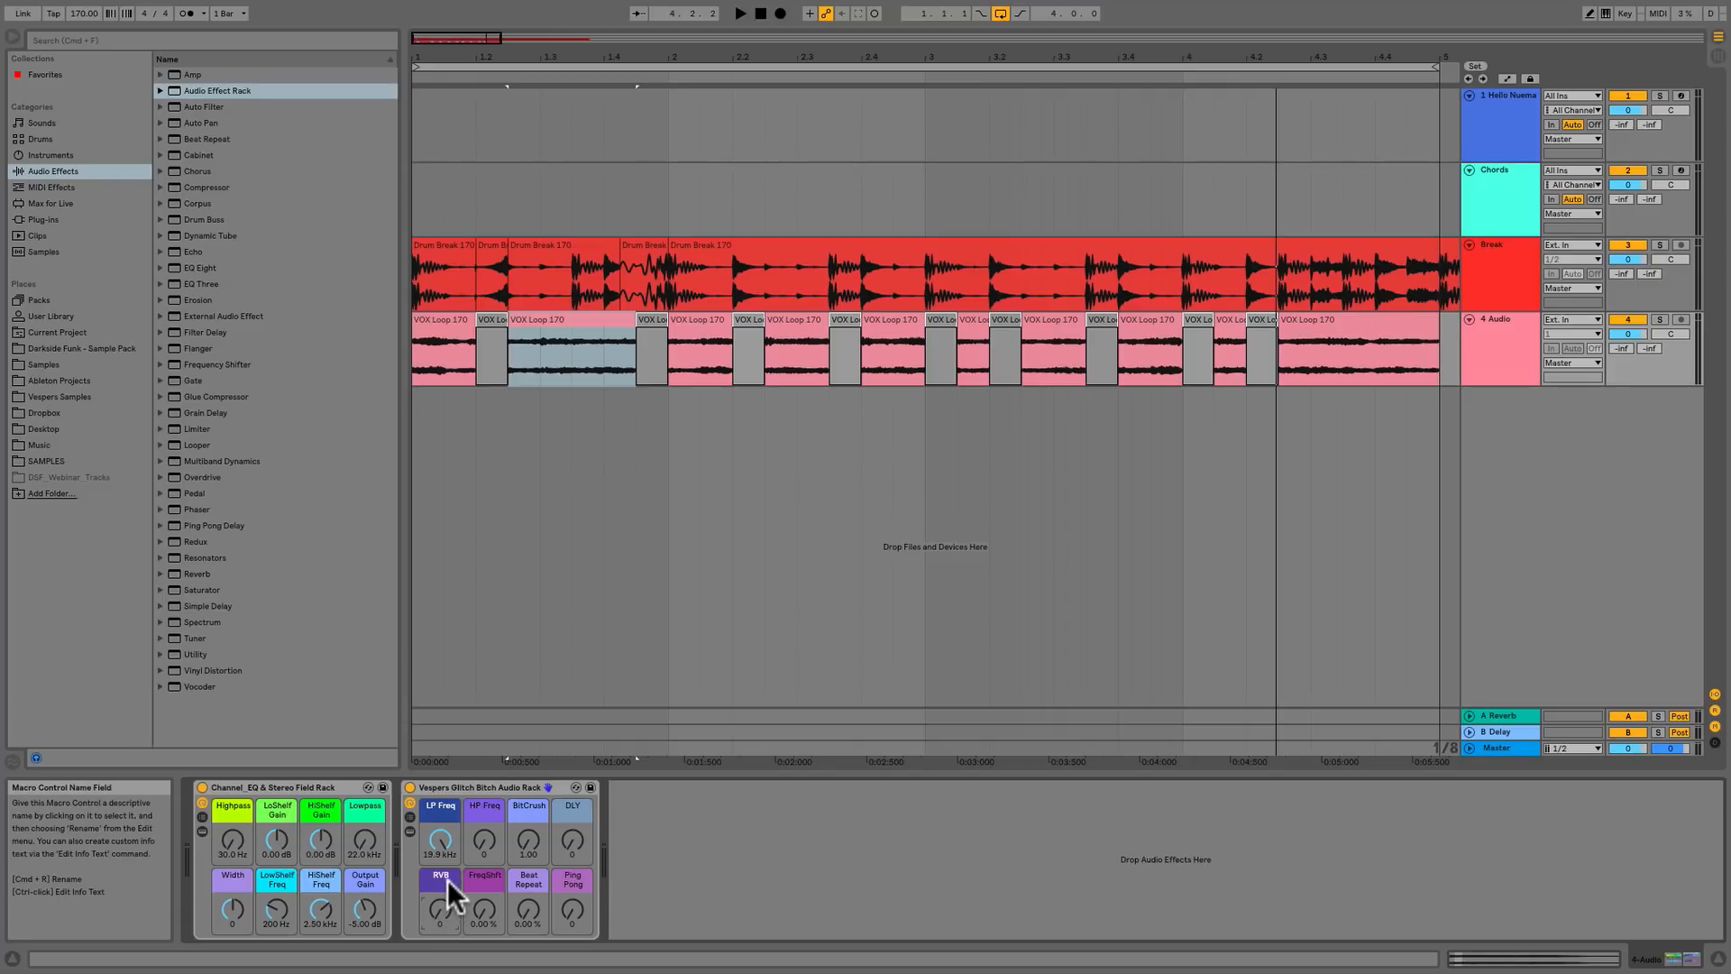
Show the arrangement's automation and play the start of the loop to hear the Vespers Glitch Bitch rack's automated macros
{"action": "left_click_drag", "start_coordinate": [441, 843], "coordinate": [440, 751]}
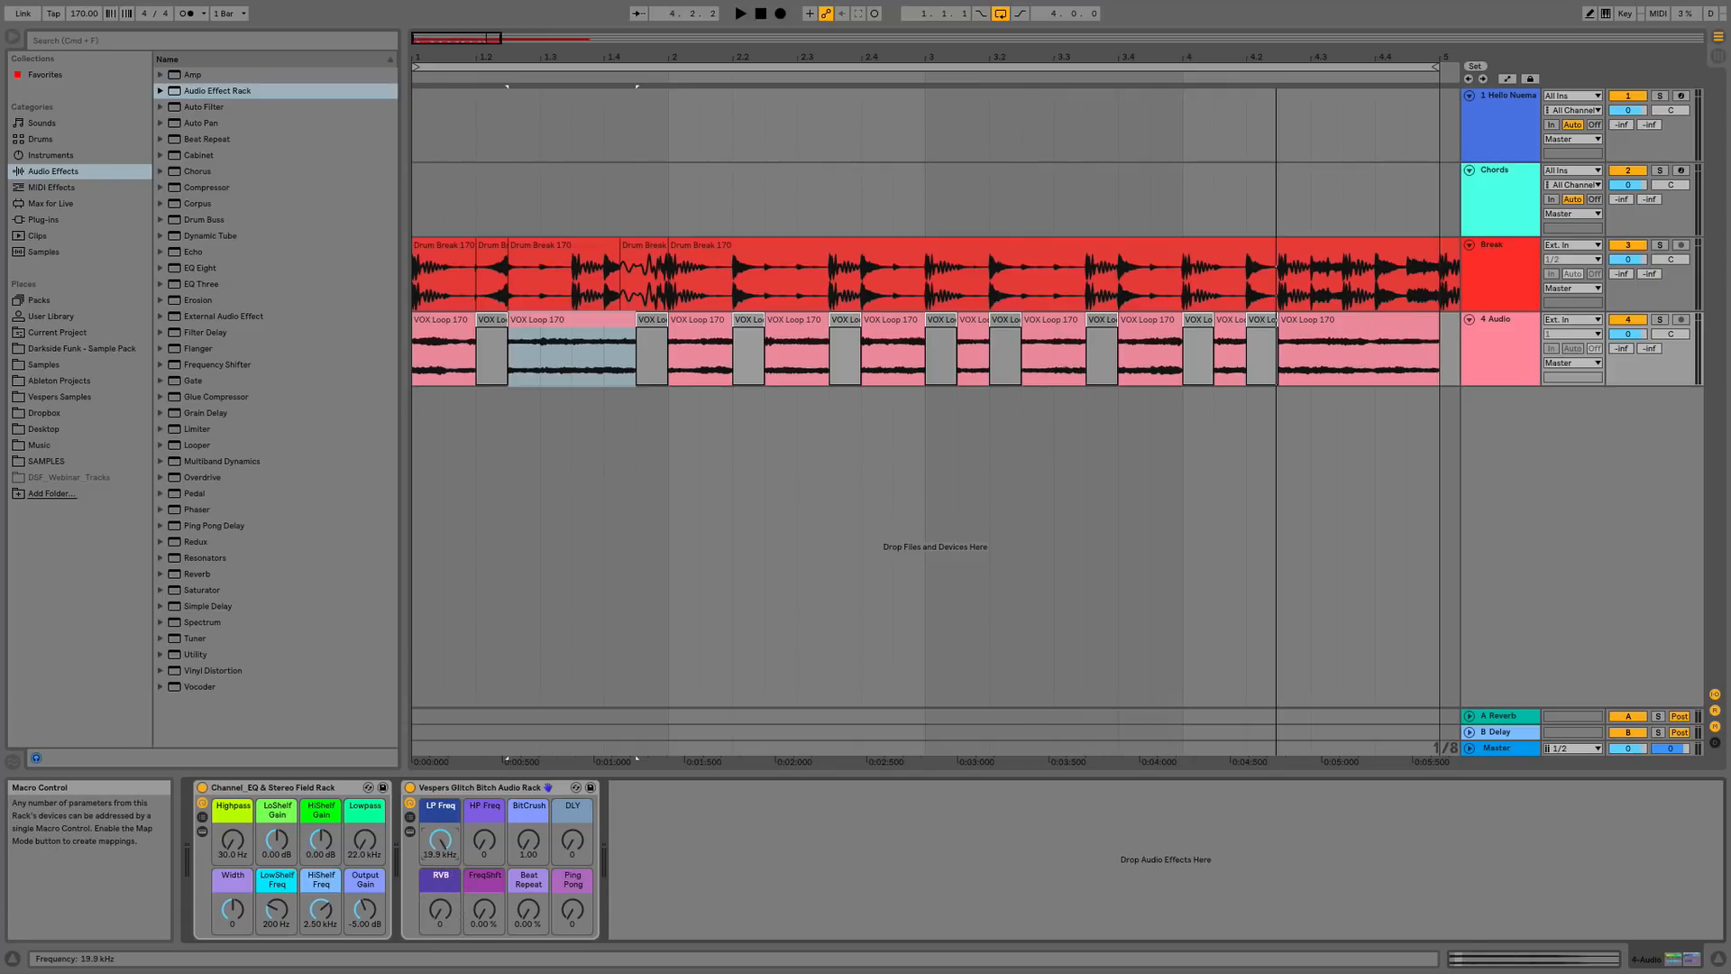
{"action": "key", "text": "a"}
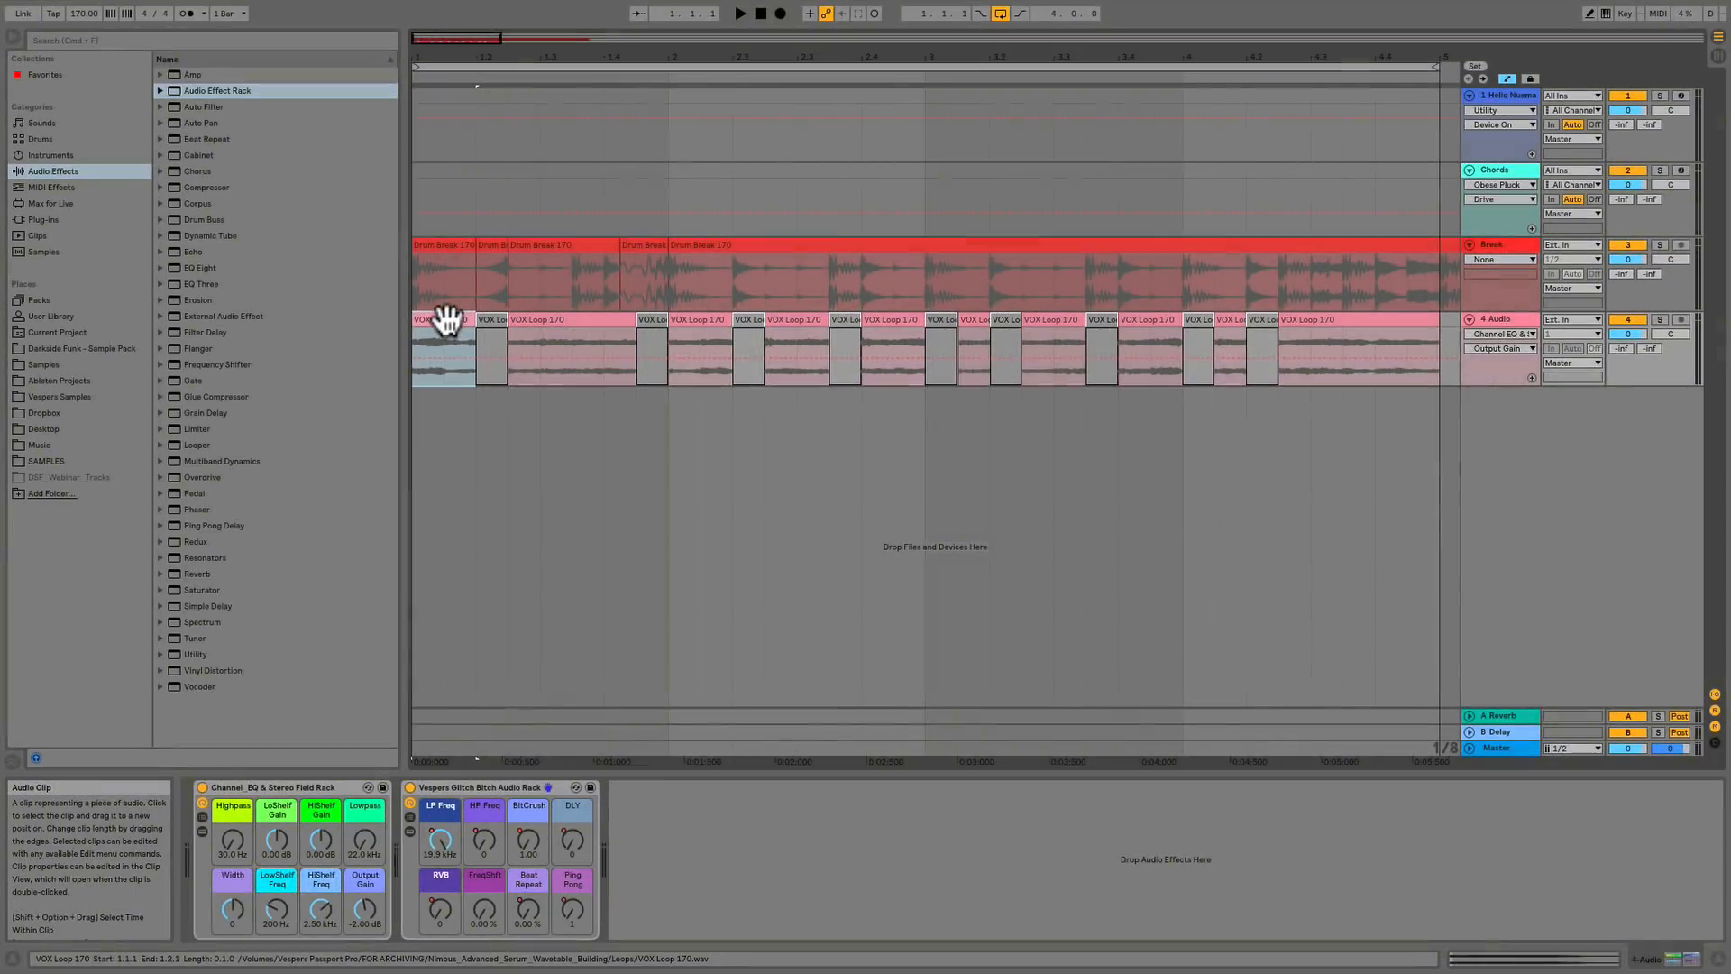
{"action": "key", "text": "space"}
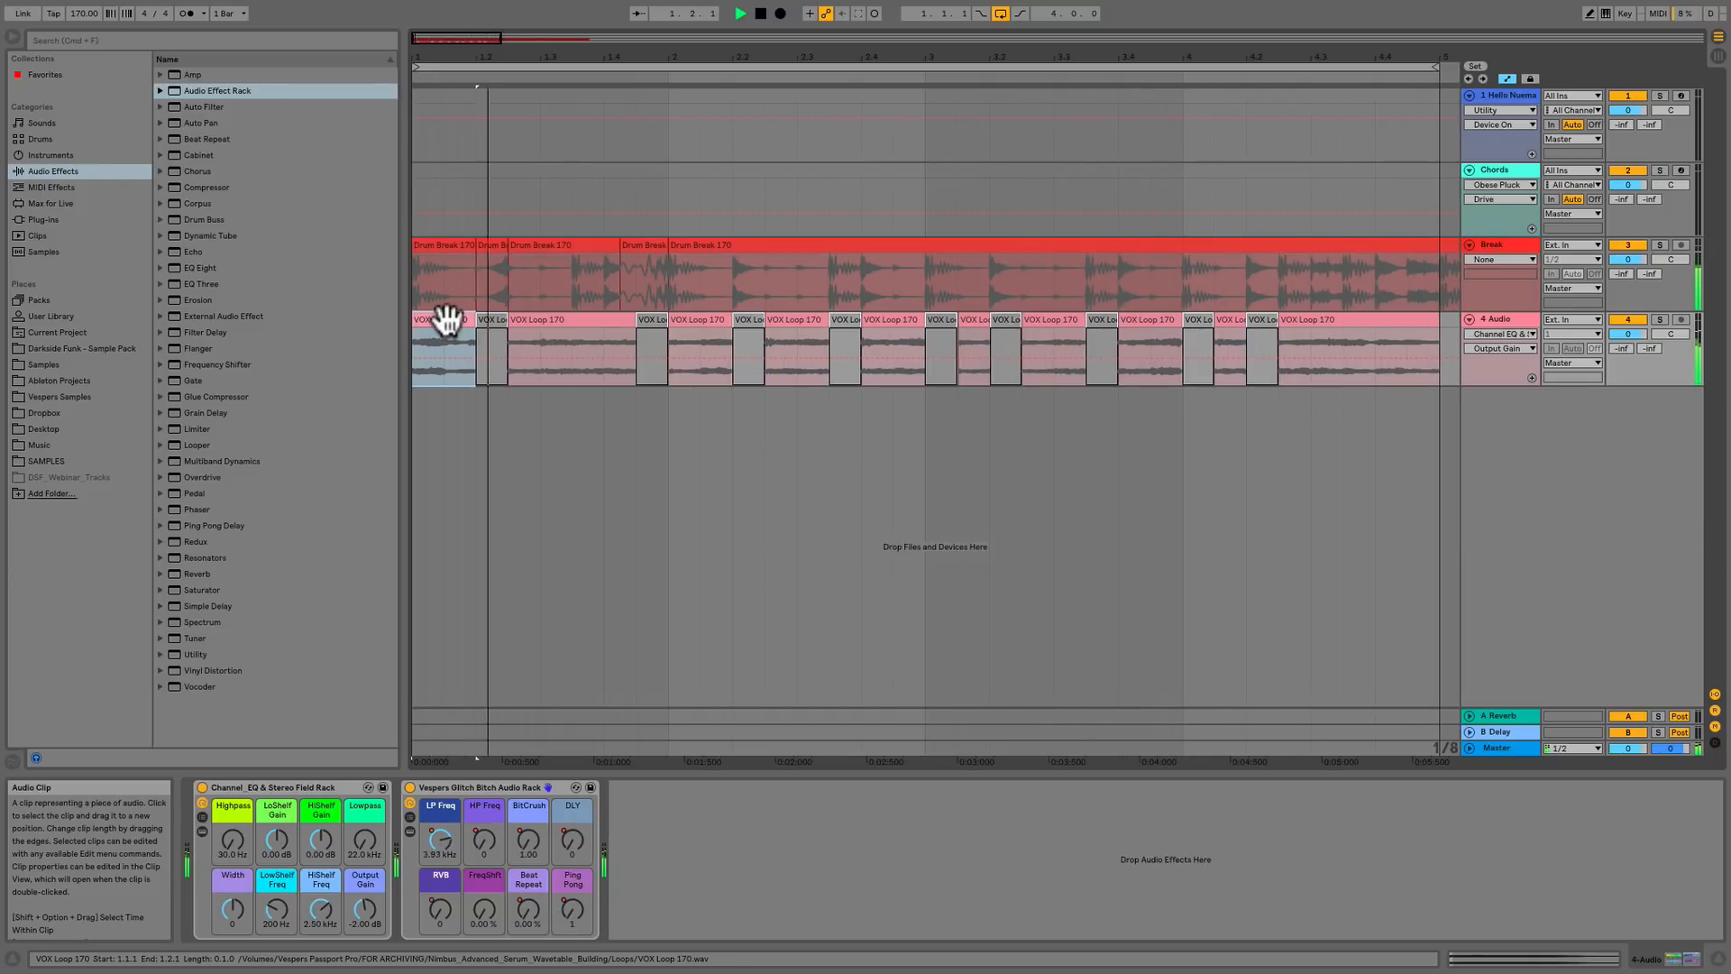
{"action": "key", "text": "space"}
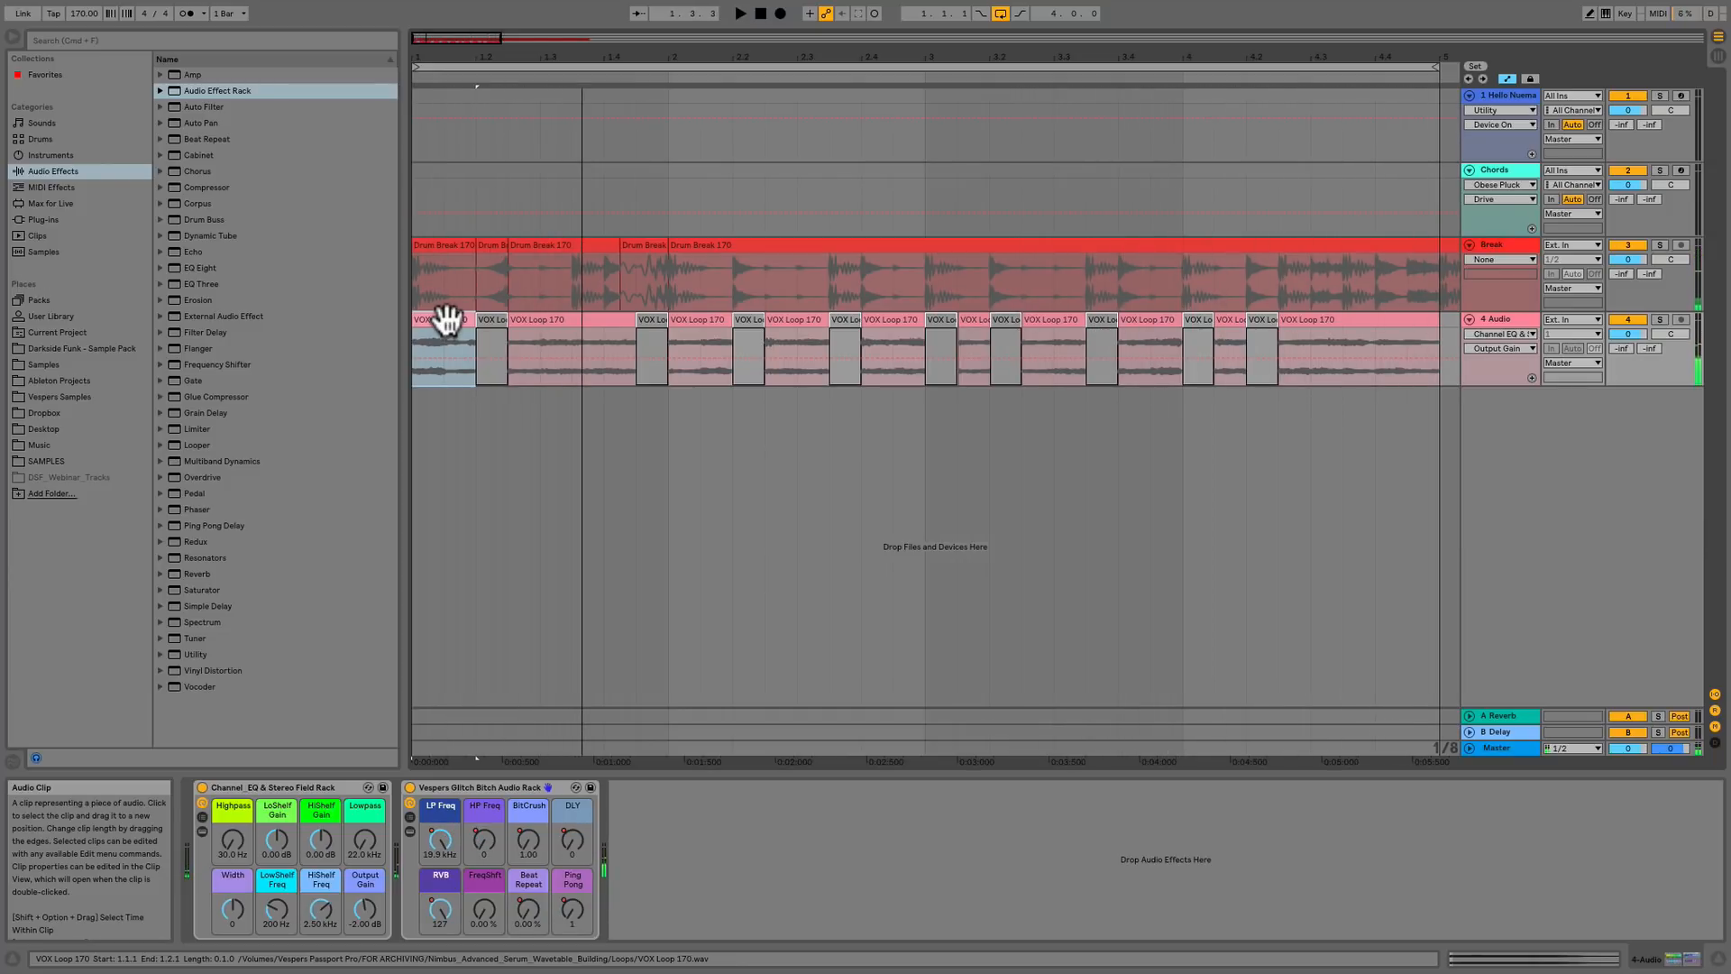
Display separate automation lanes on the vox track for the rack's LP Freq, HP Freq, BitCrush, DLY, RVB, Beat Repeat and Ping Pong macros
{"action": "left_click", "coordinate": [440, 840]}
{"action": "left_click", "coordinate": [1531, 378]}
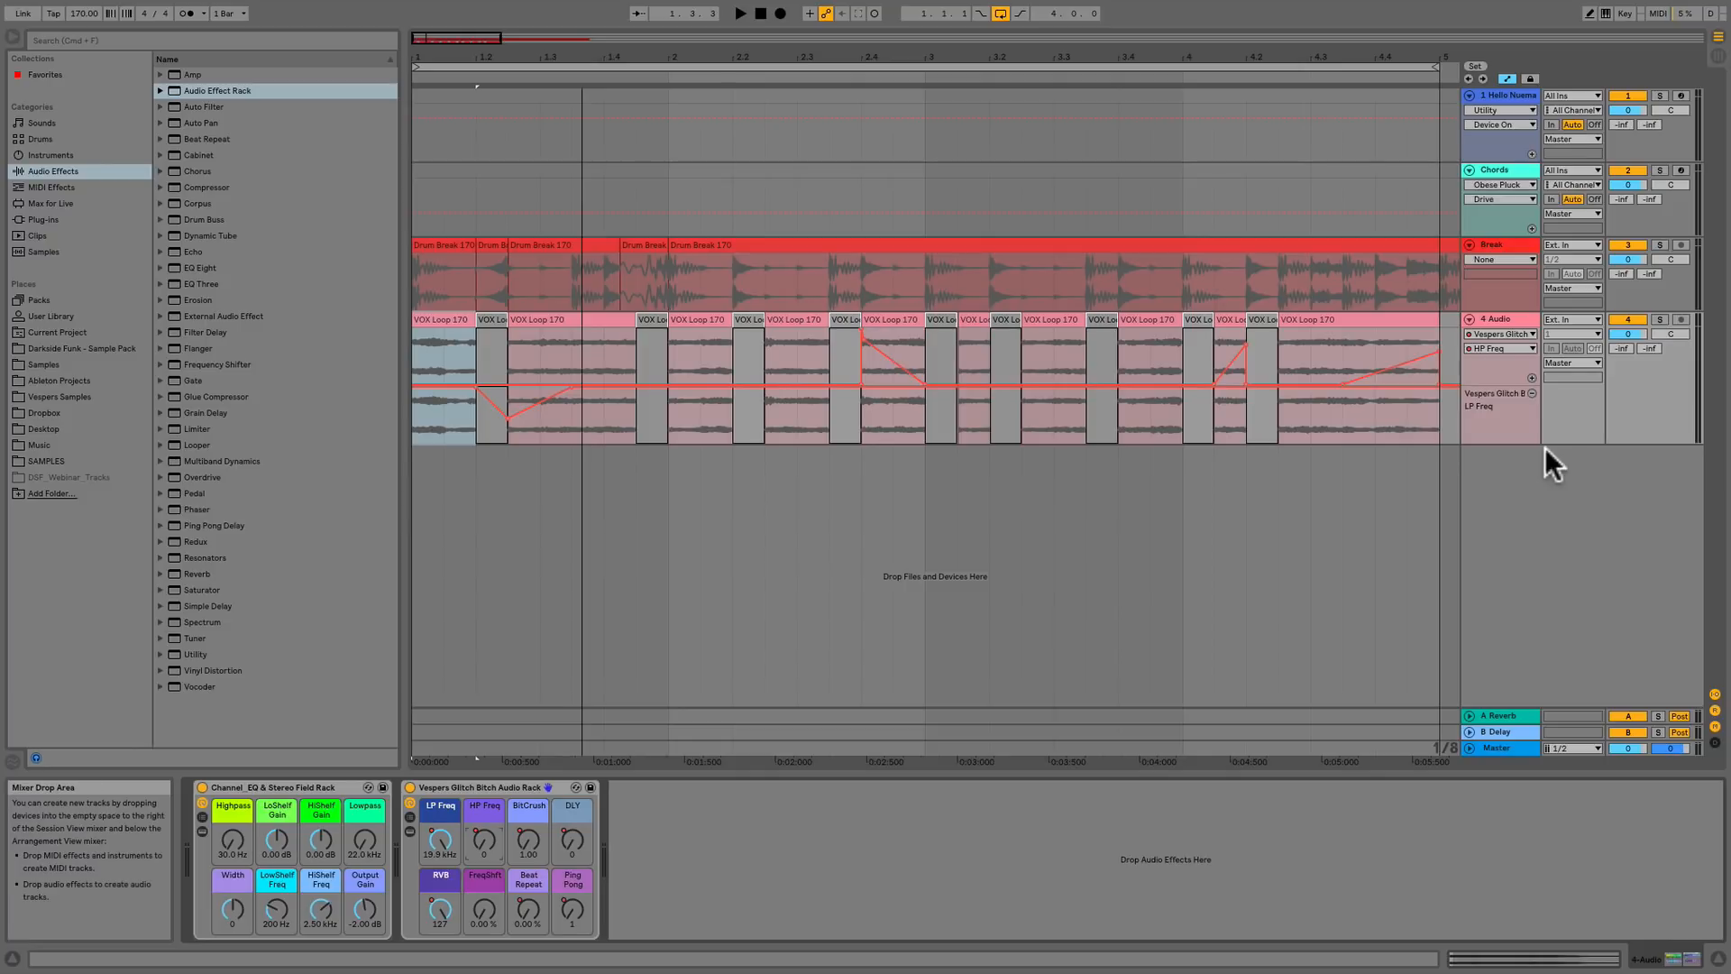
{"action": "left_click", "coordinate": [1531, 376]}
{"action": "left_click", "coordinate": [527, 840]}
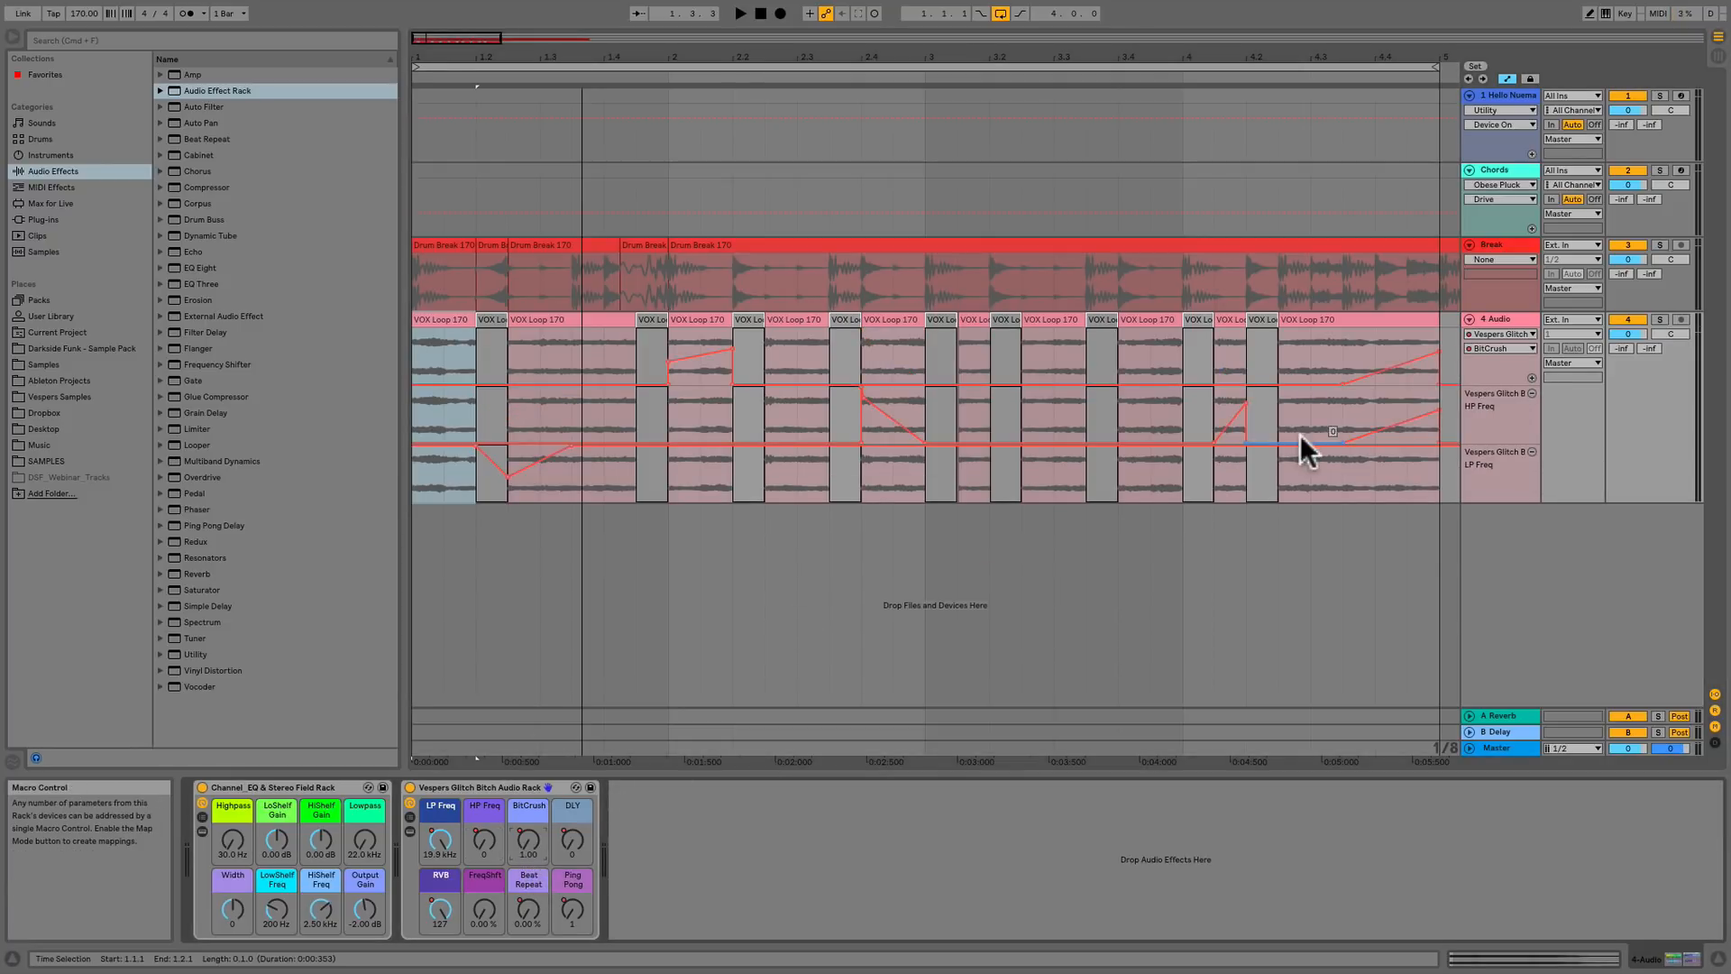
{"action": "left_click", "coordinate": [1530, 375]}
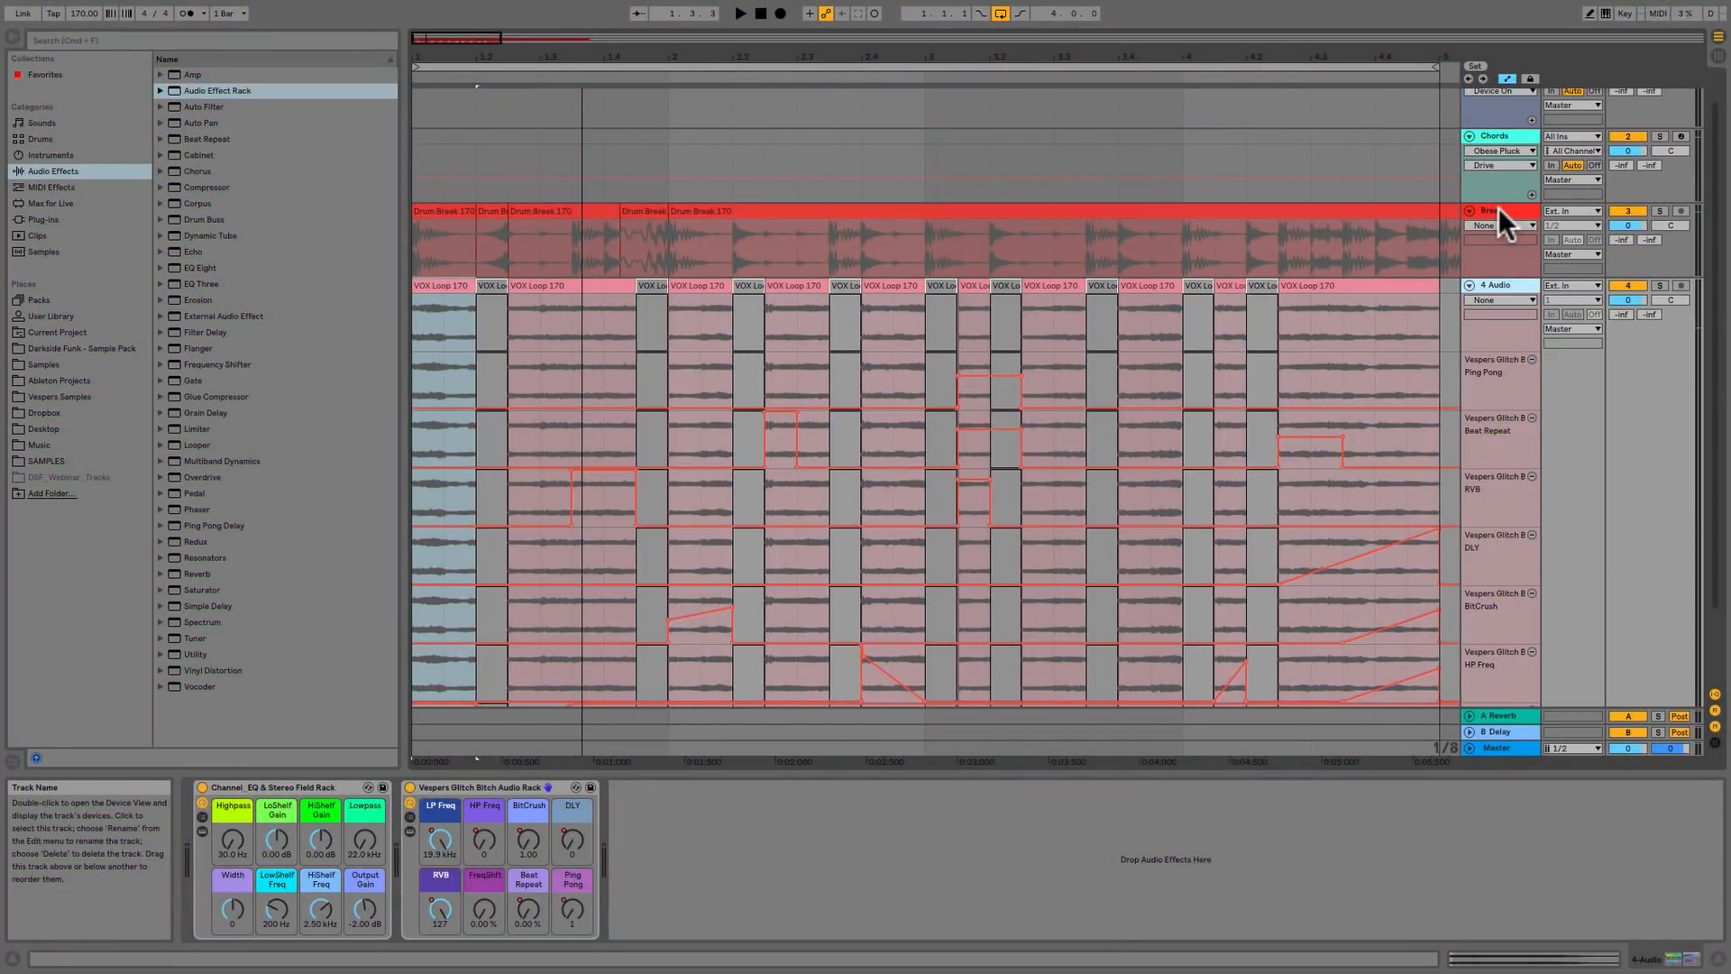
Toggle the arrangement's automation display off and on twice, leaving the vox track's macro lanes shown
{"action": "key", "text": "a"}
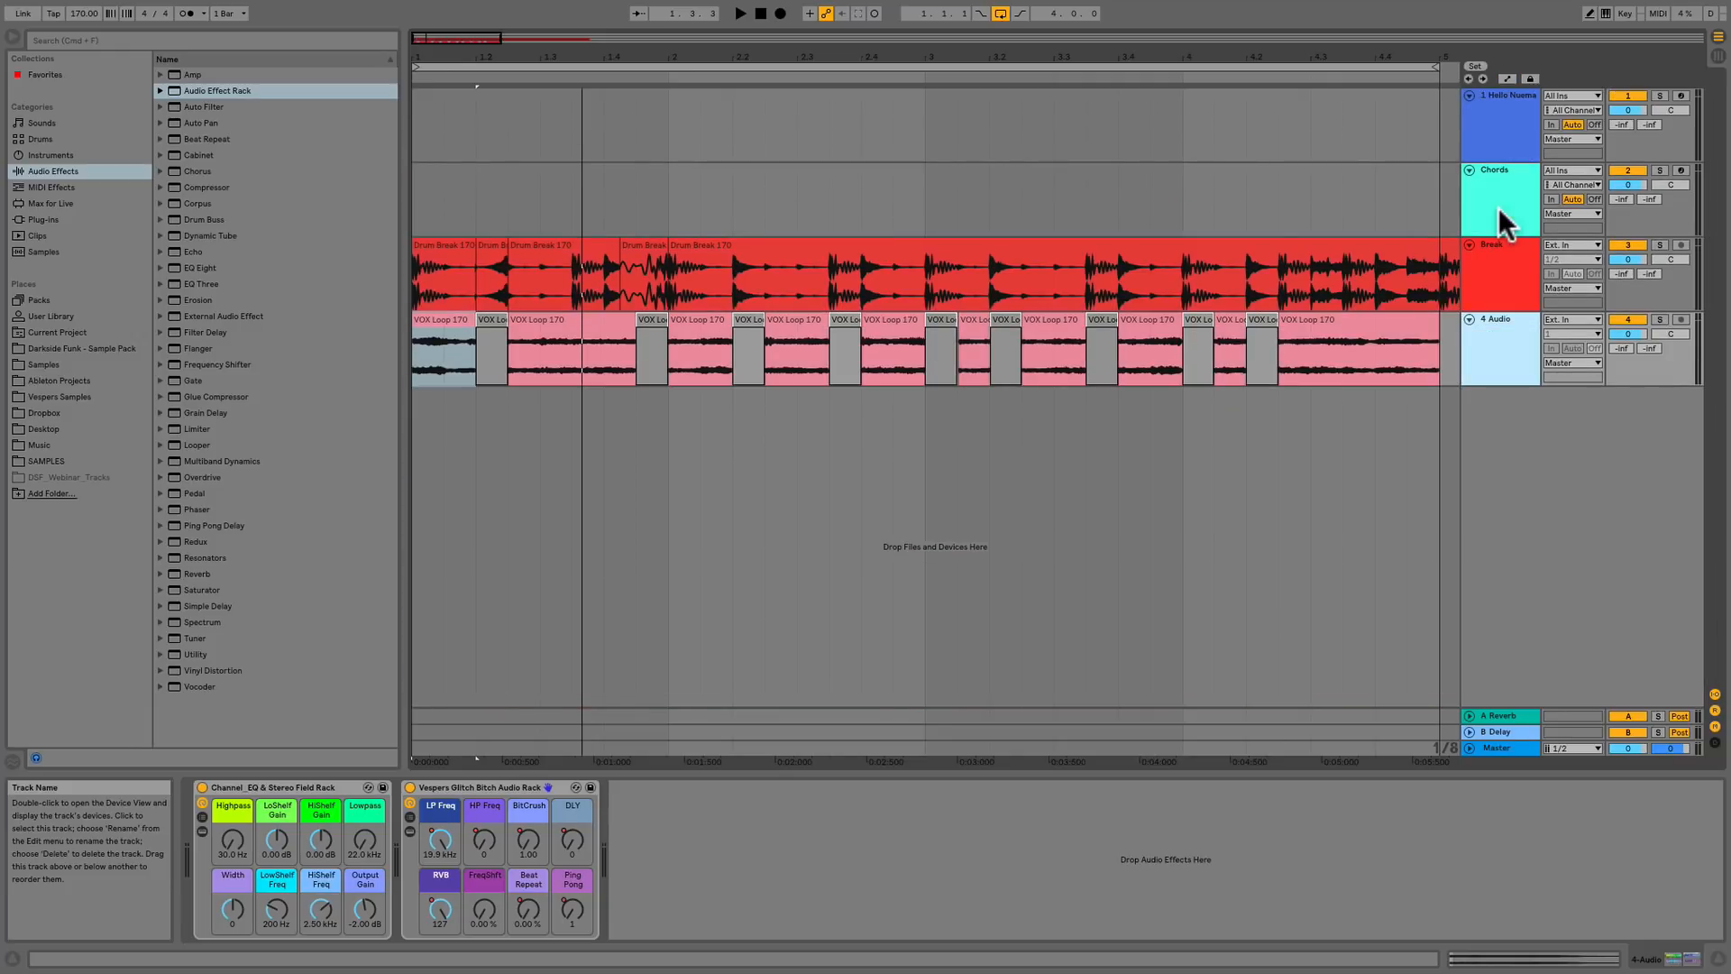
{"action": "key", "text": "a"}
{"action": "key", "text": "a"}
{"action": "key", "text": "a"}
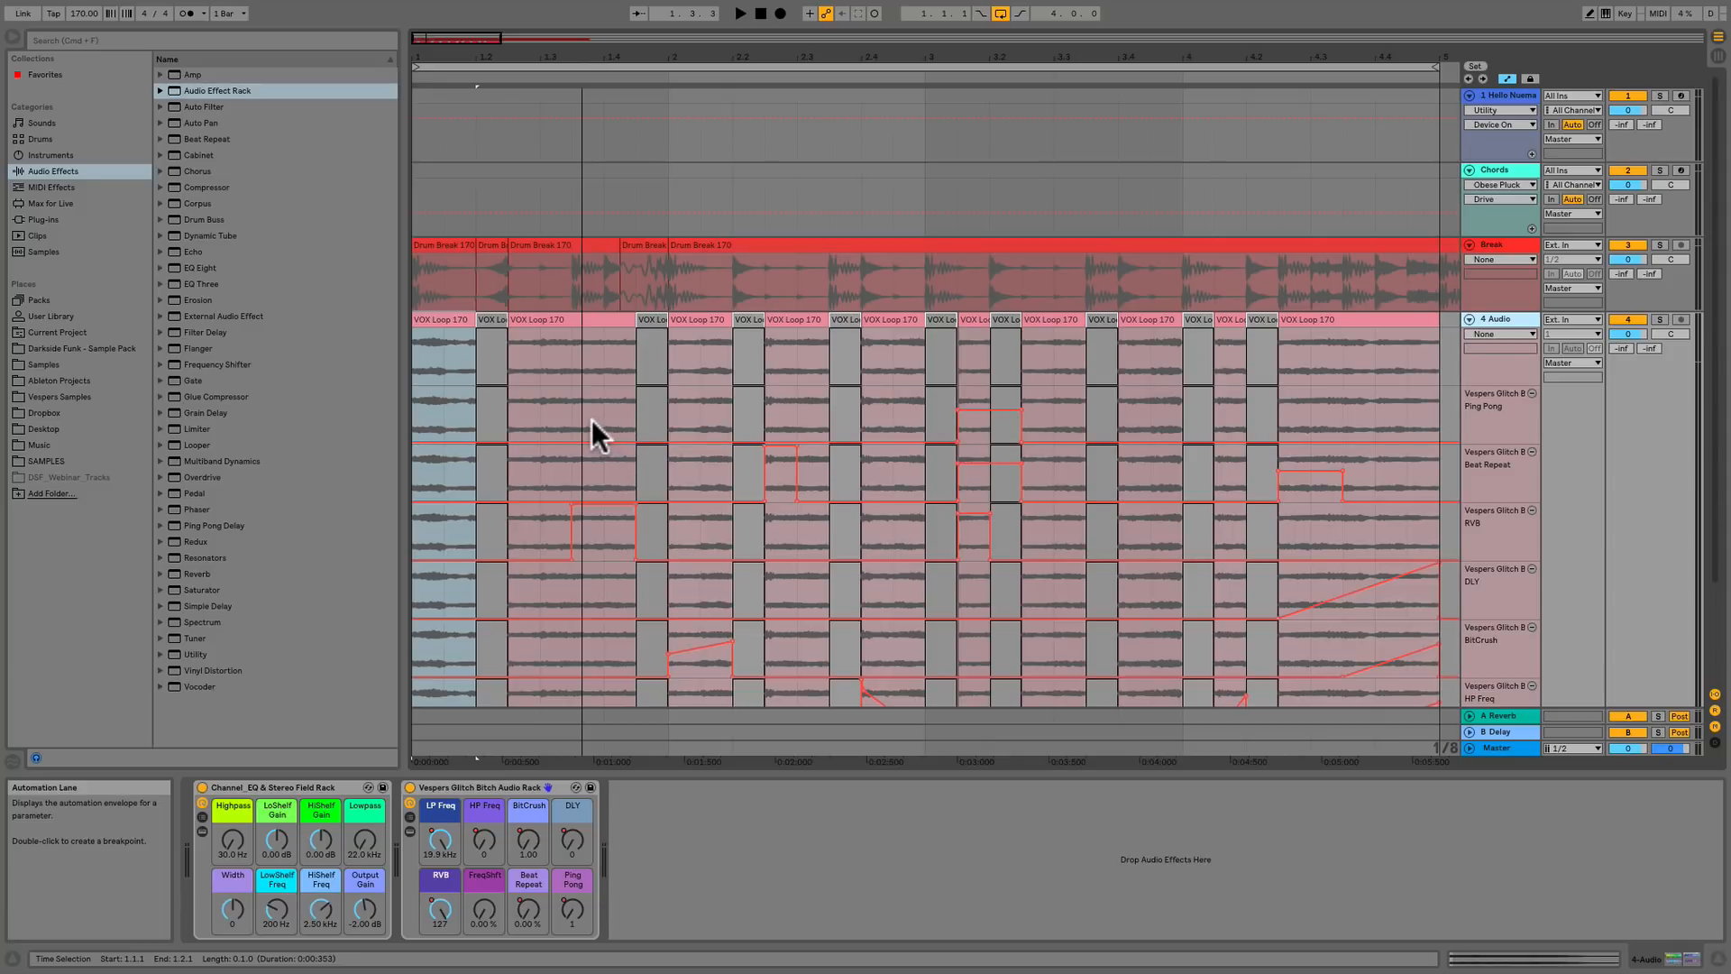
Add a breakpoint at 1.3.1 in the vox track's Ping Pong automation lane and set it to 44
{"action": "left_click_drag", "start_coordinate": [512, 414], "coordinate": [536, 414]}
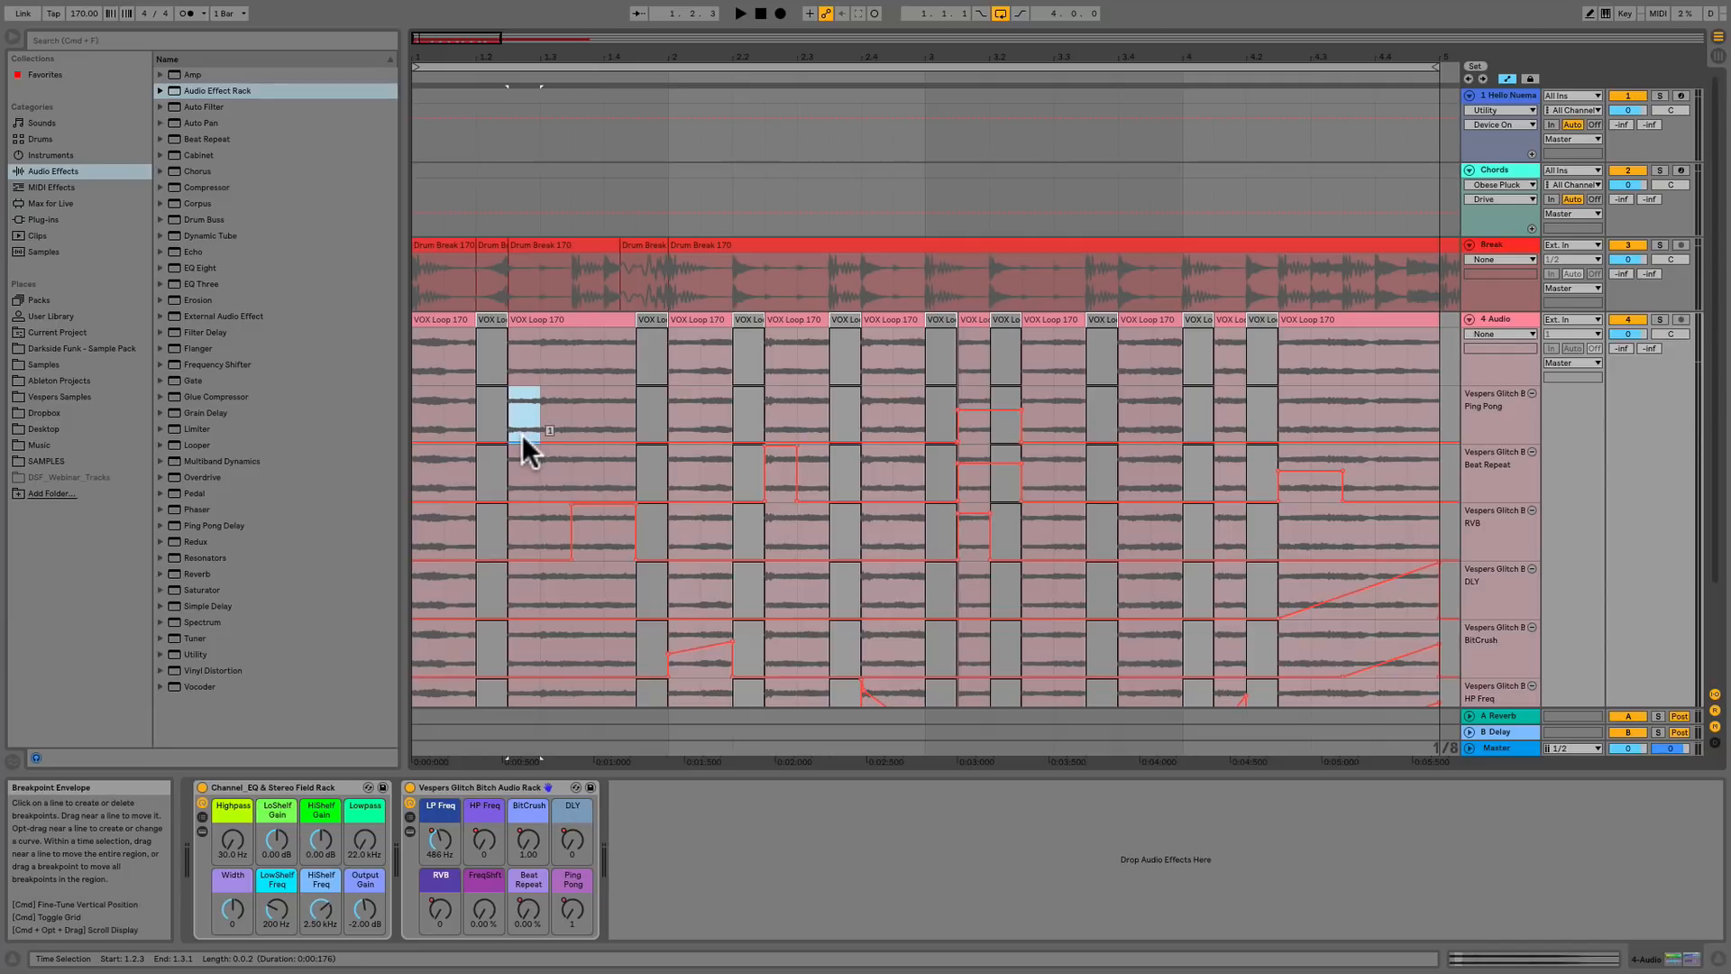
{"action": "left_click", "coordinate": [528, 416]}
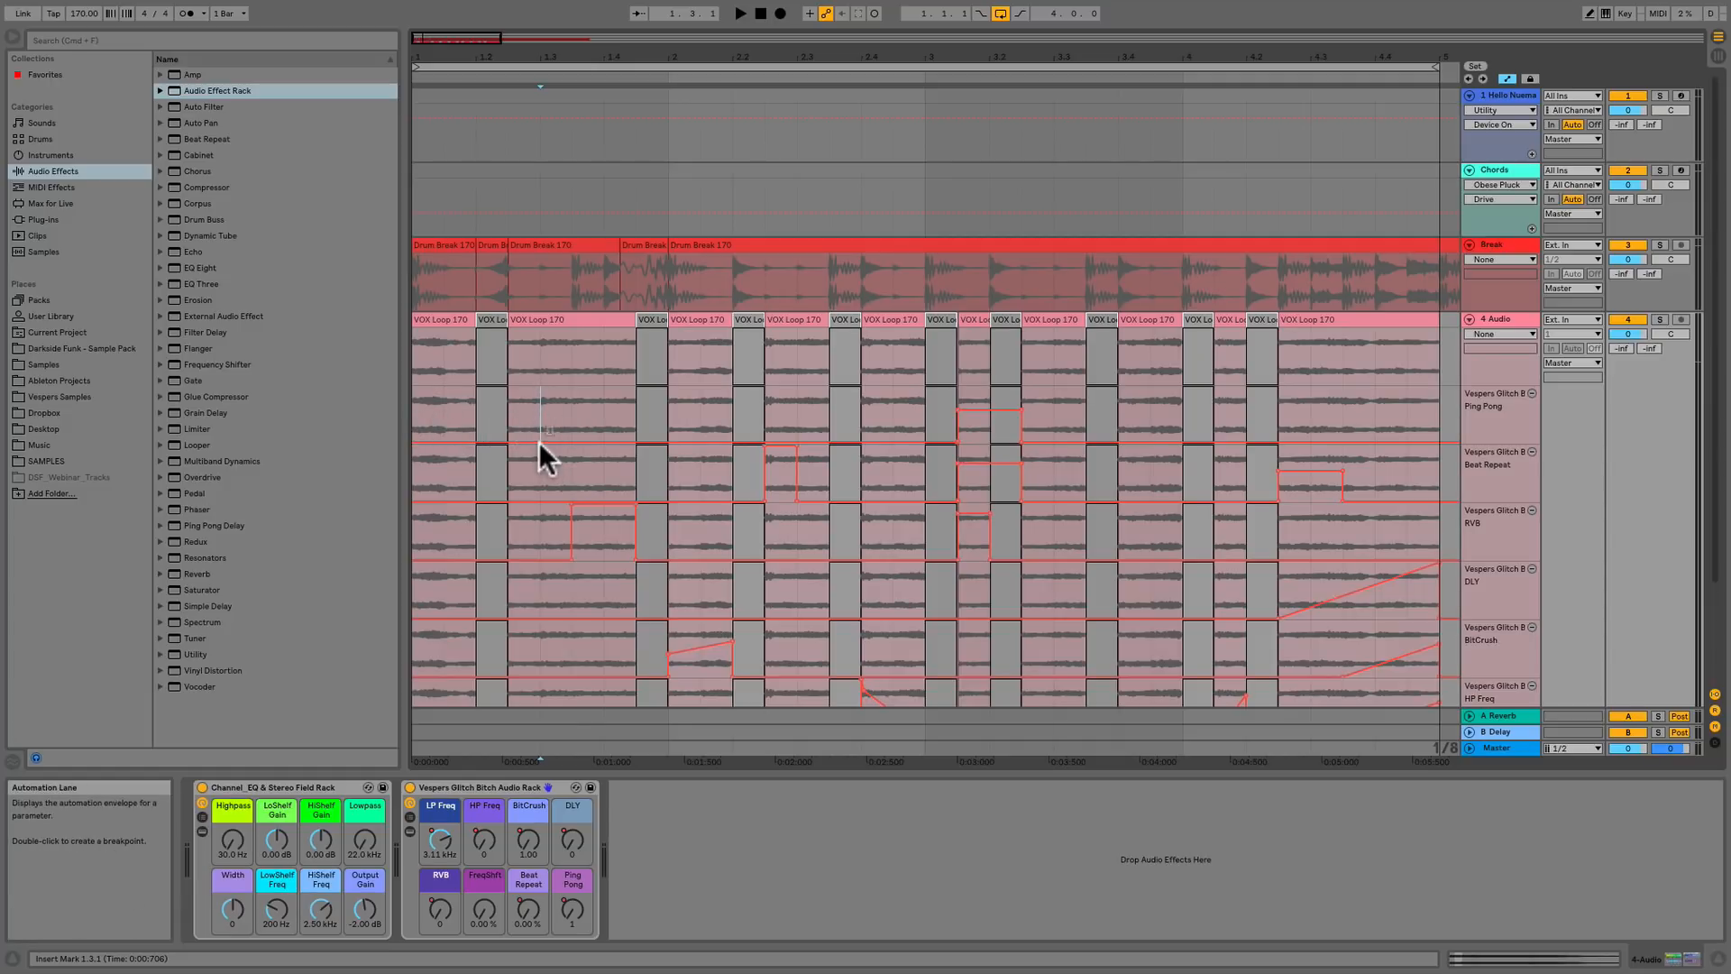
{"action": "left_click_drag", "start_coordinate": [540, 440], "coordinate": [540, 388]}
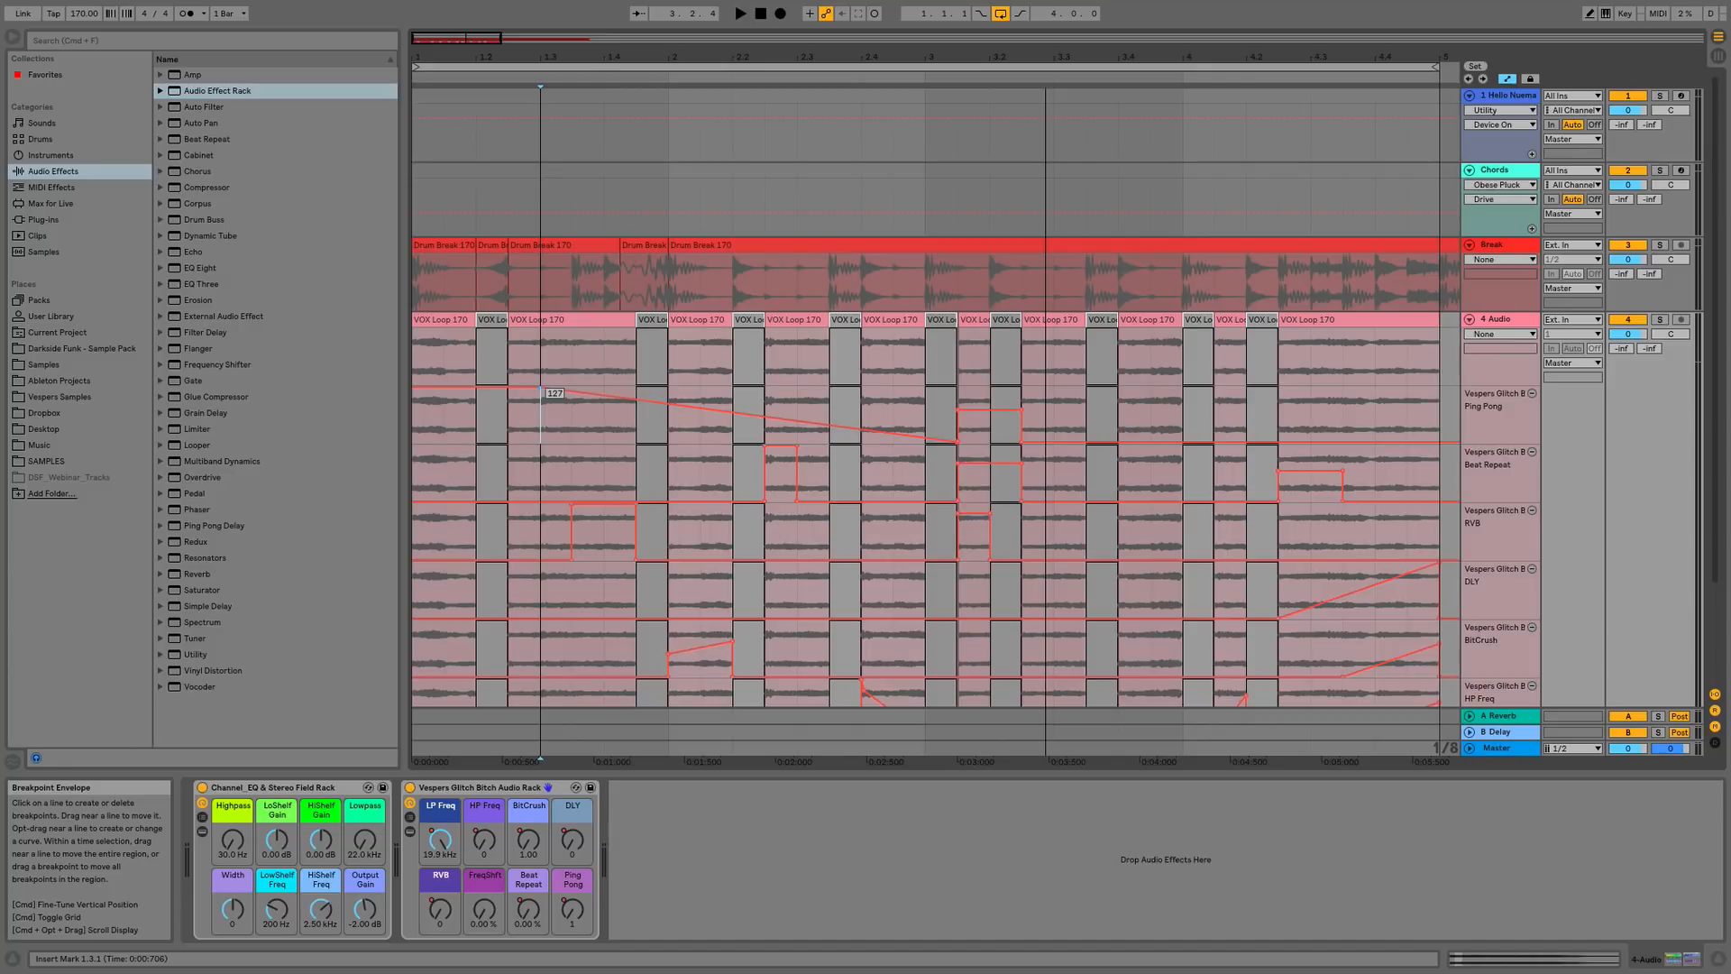
{"action": "left_click_drag", "start_coordinate": [541, 387], "coordinate": [541, 422]}
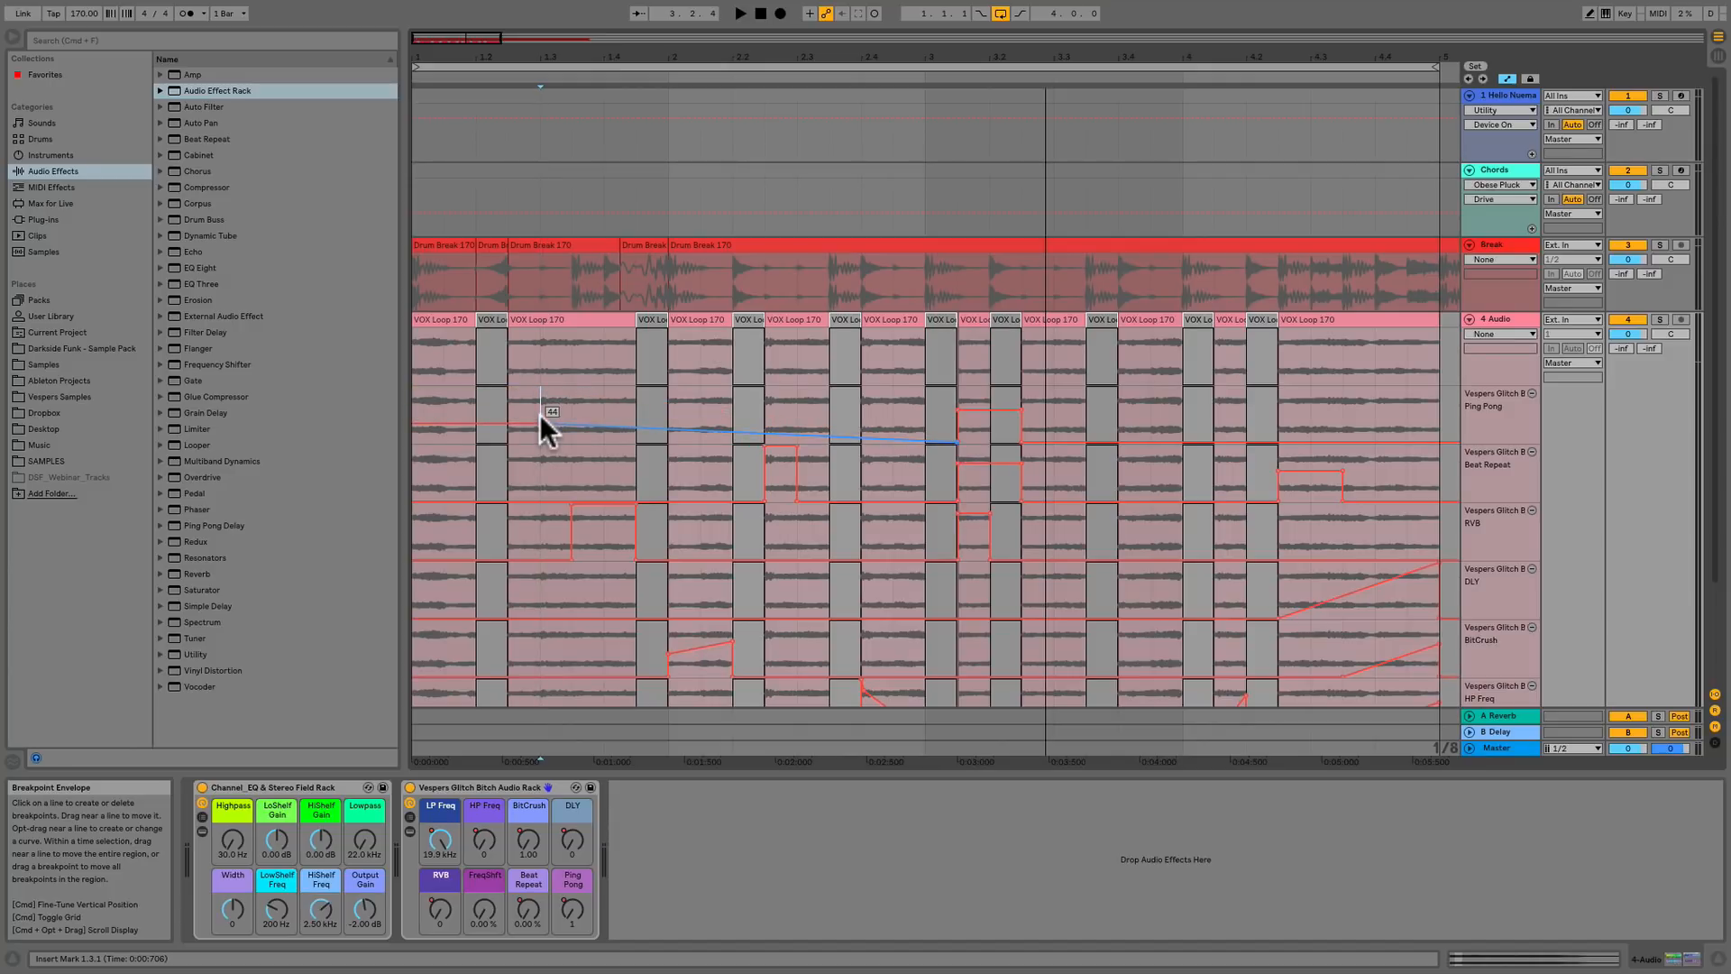
{"action": "key", "text": "space"}
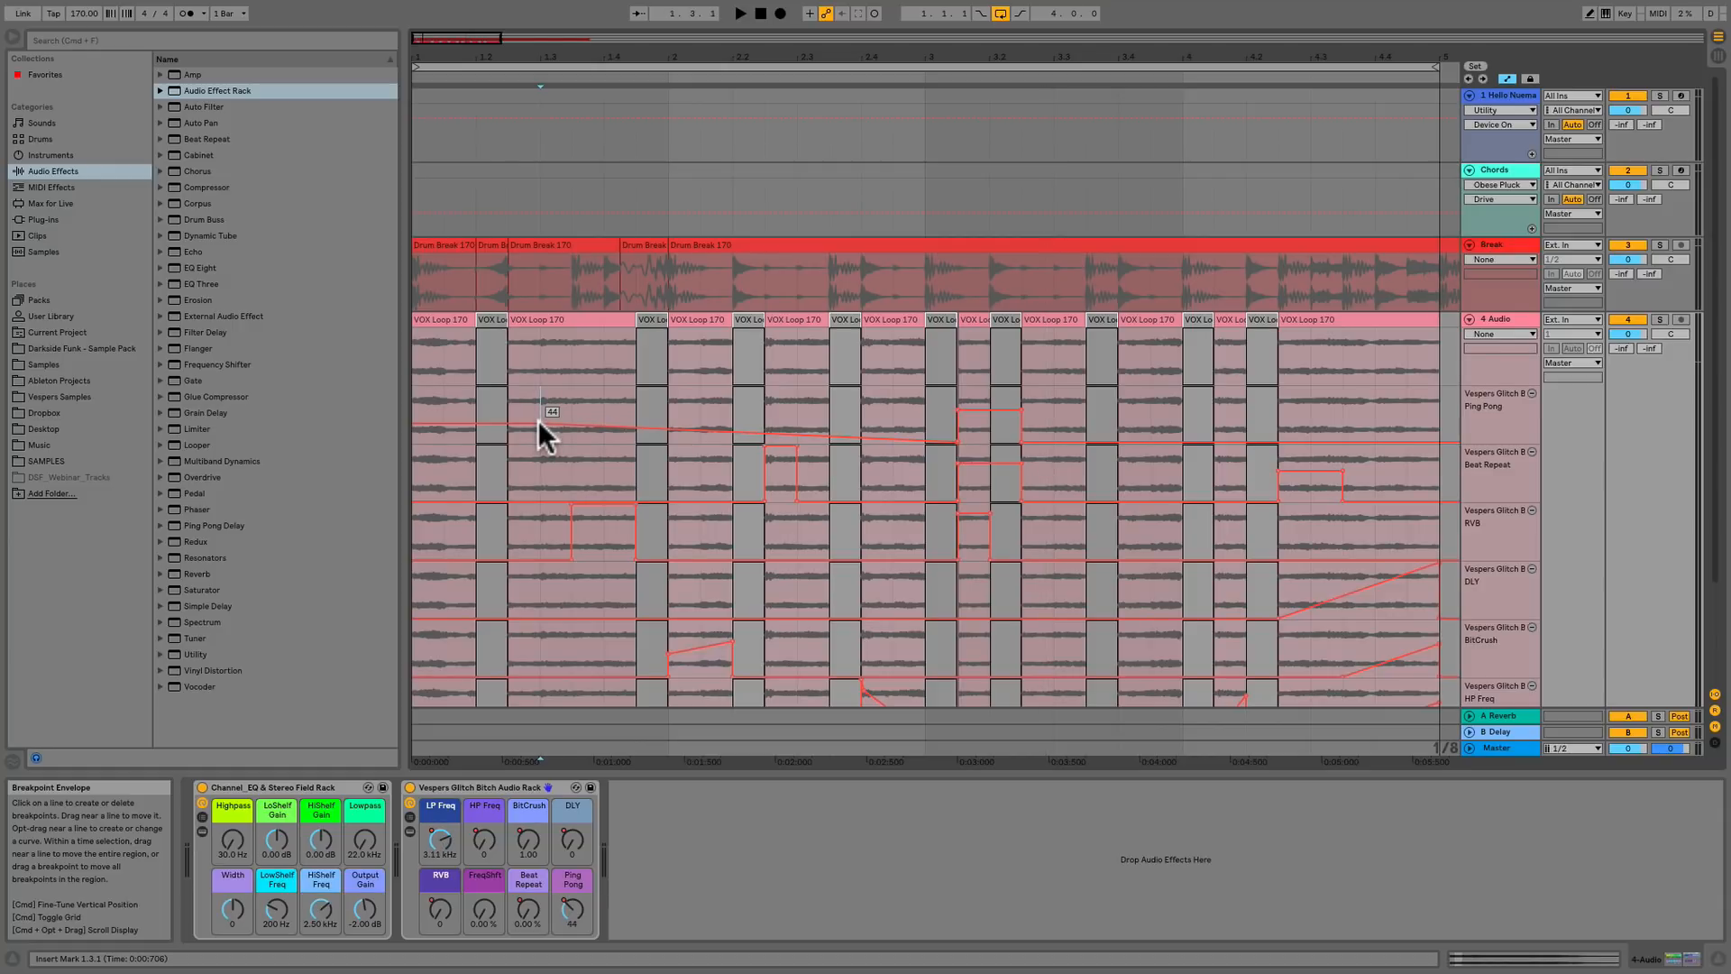
Consolidate the vox track's clips from 1.2.3 to 2.2 into a single clip and select it
{"action": "left_click_drag", "start_coordinate": [506, 404], "coordinate": [568, 406]}
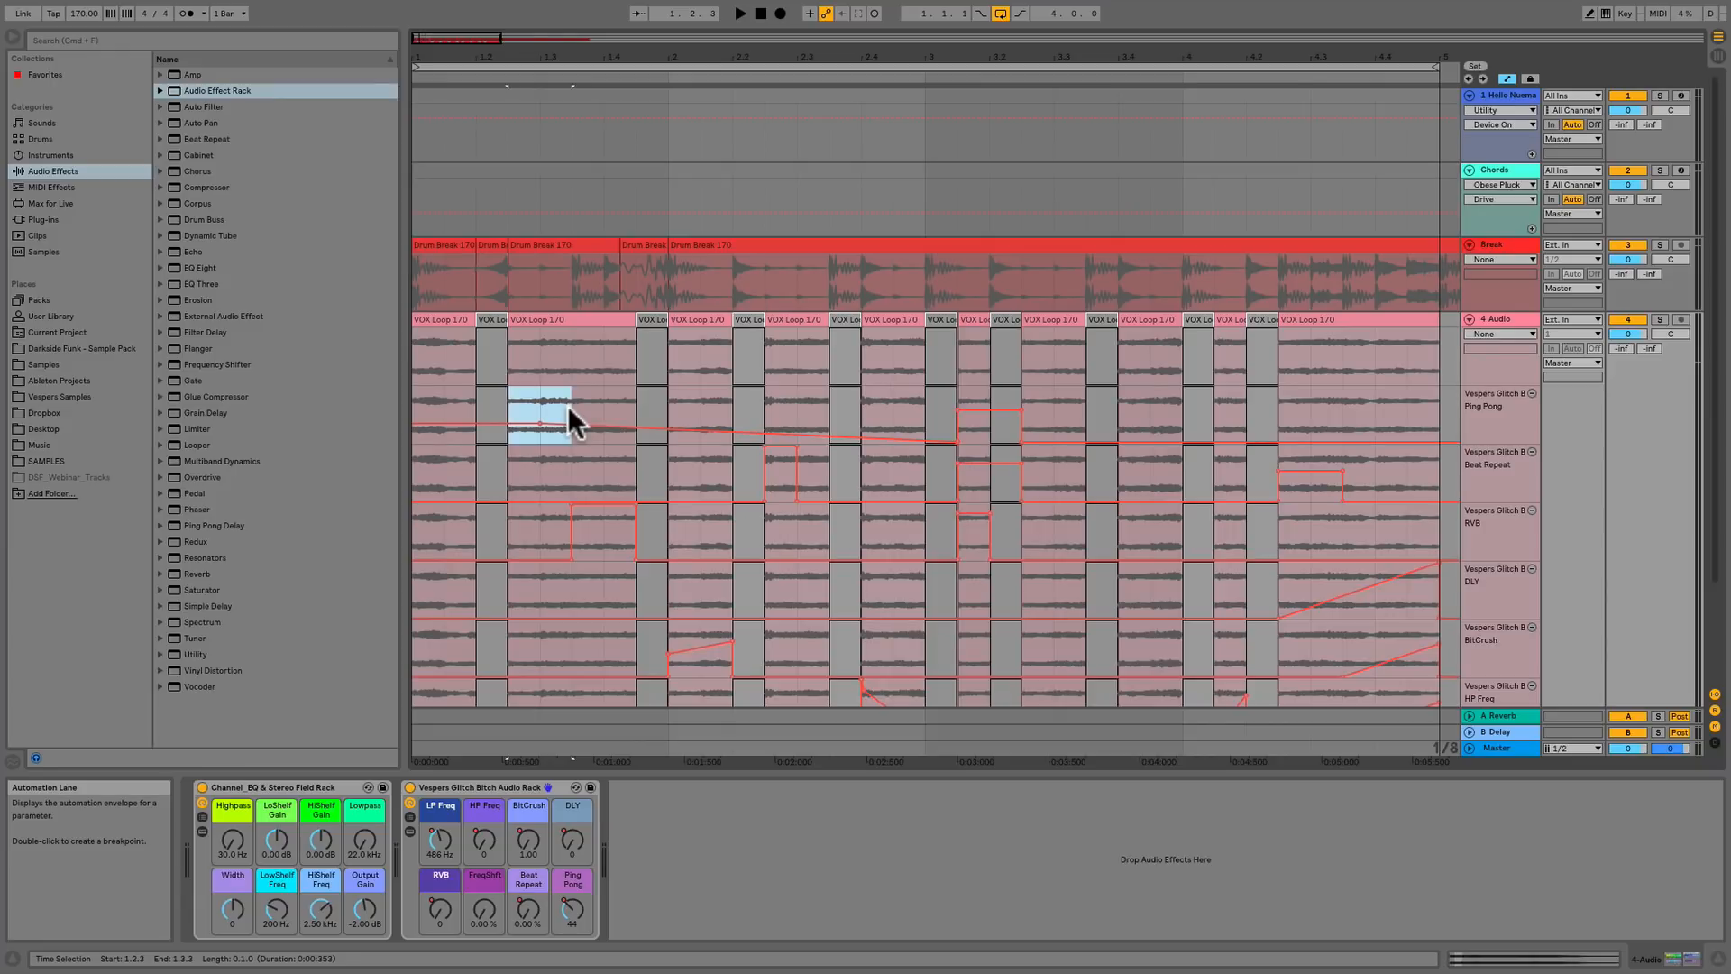
{"action": "key", "text": "super+e"}
{"action": "left_click_drag", "start_coordinate": [510, 403], "coordinate": [722, 408]}
{"action": "key", "text": "super+j"}
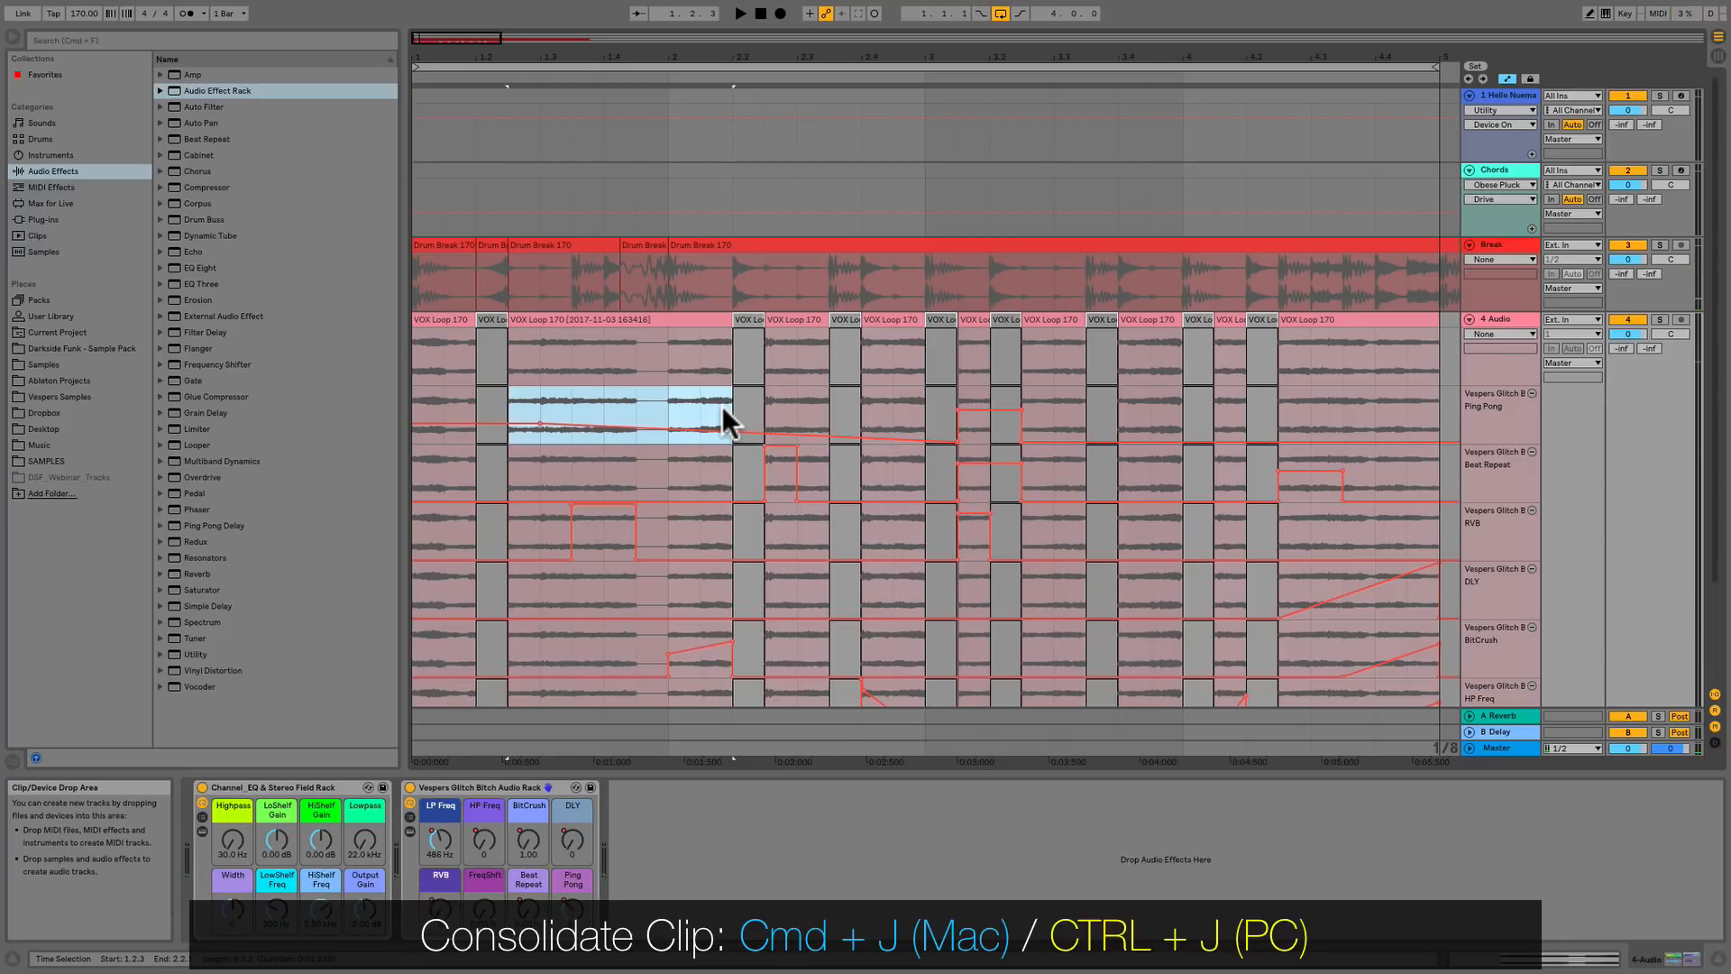
{"action": "left_click", "coordinate": [546, 321]}
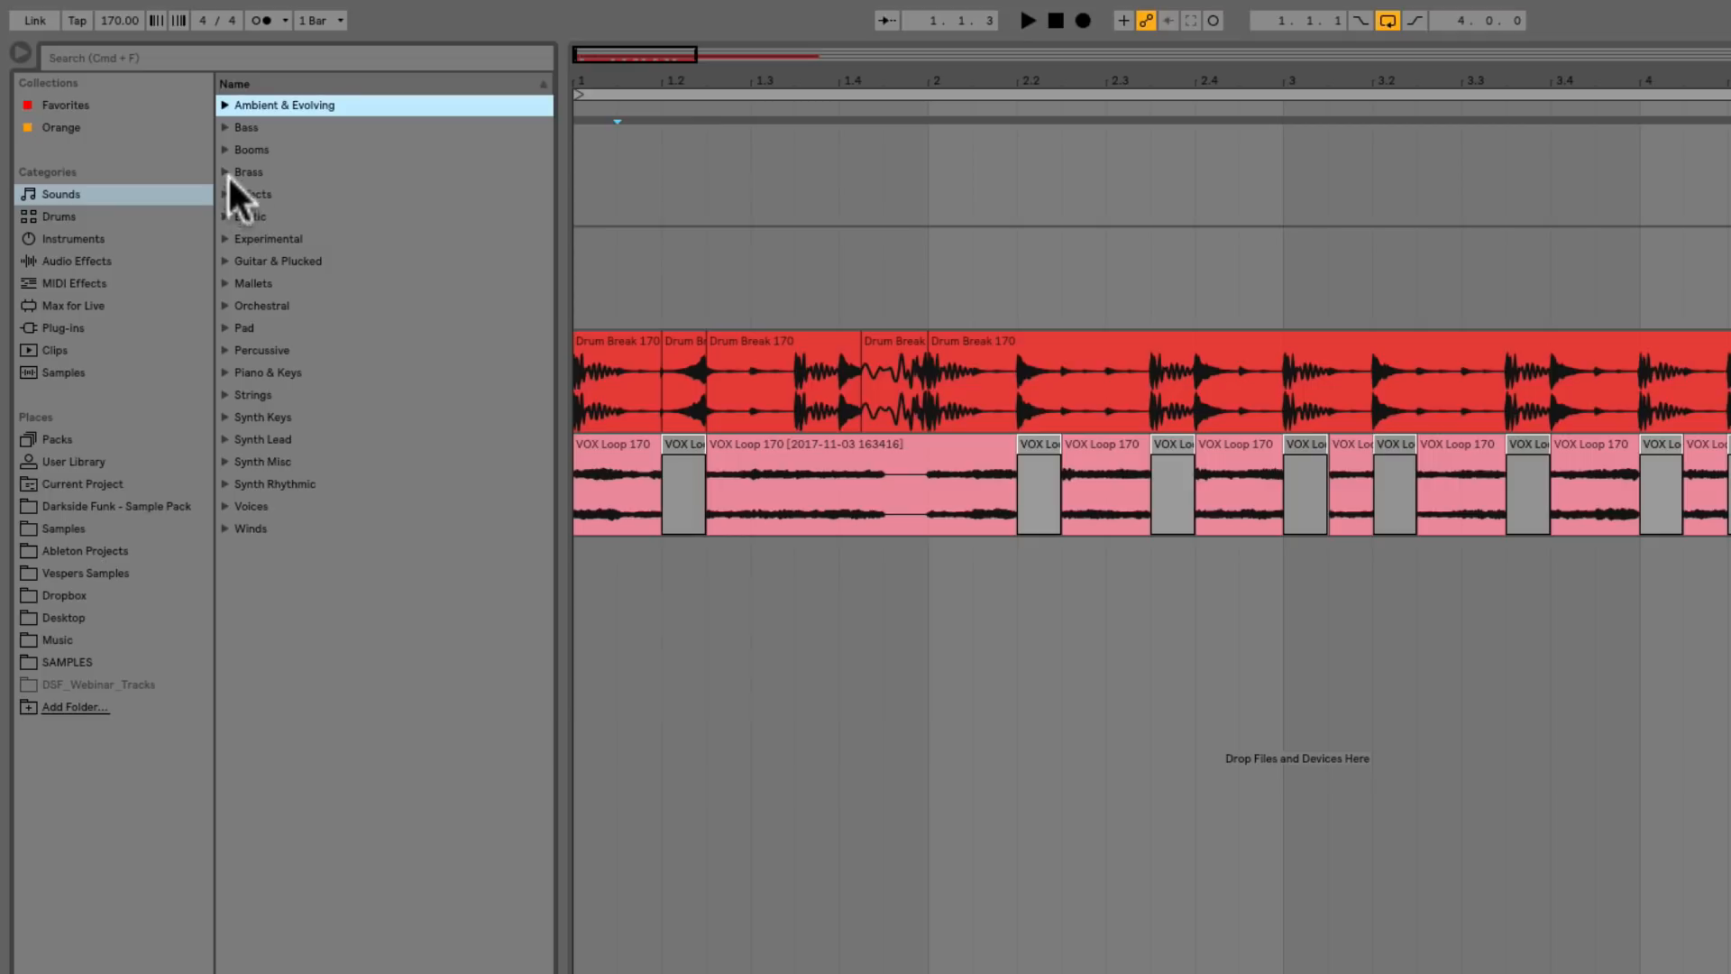
Assign the Synth Lead preset 37th Street.adv from Sounds to the Blue collection and show that collection
{"action": "left_click", "coordinate": [225, 439]}
{"action": "left_click", "coordinate": [314, 530]}
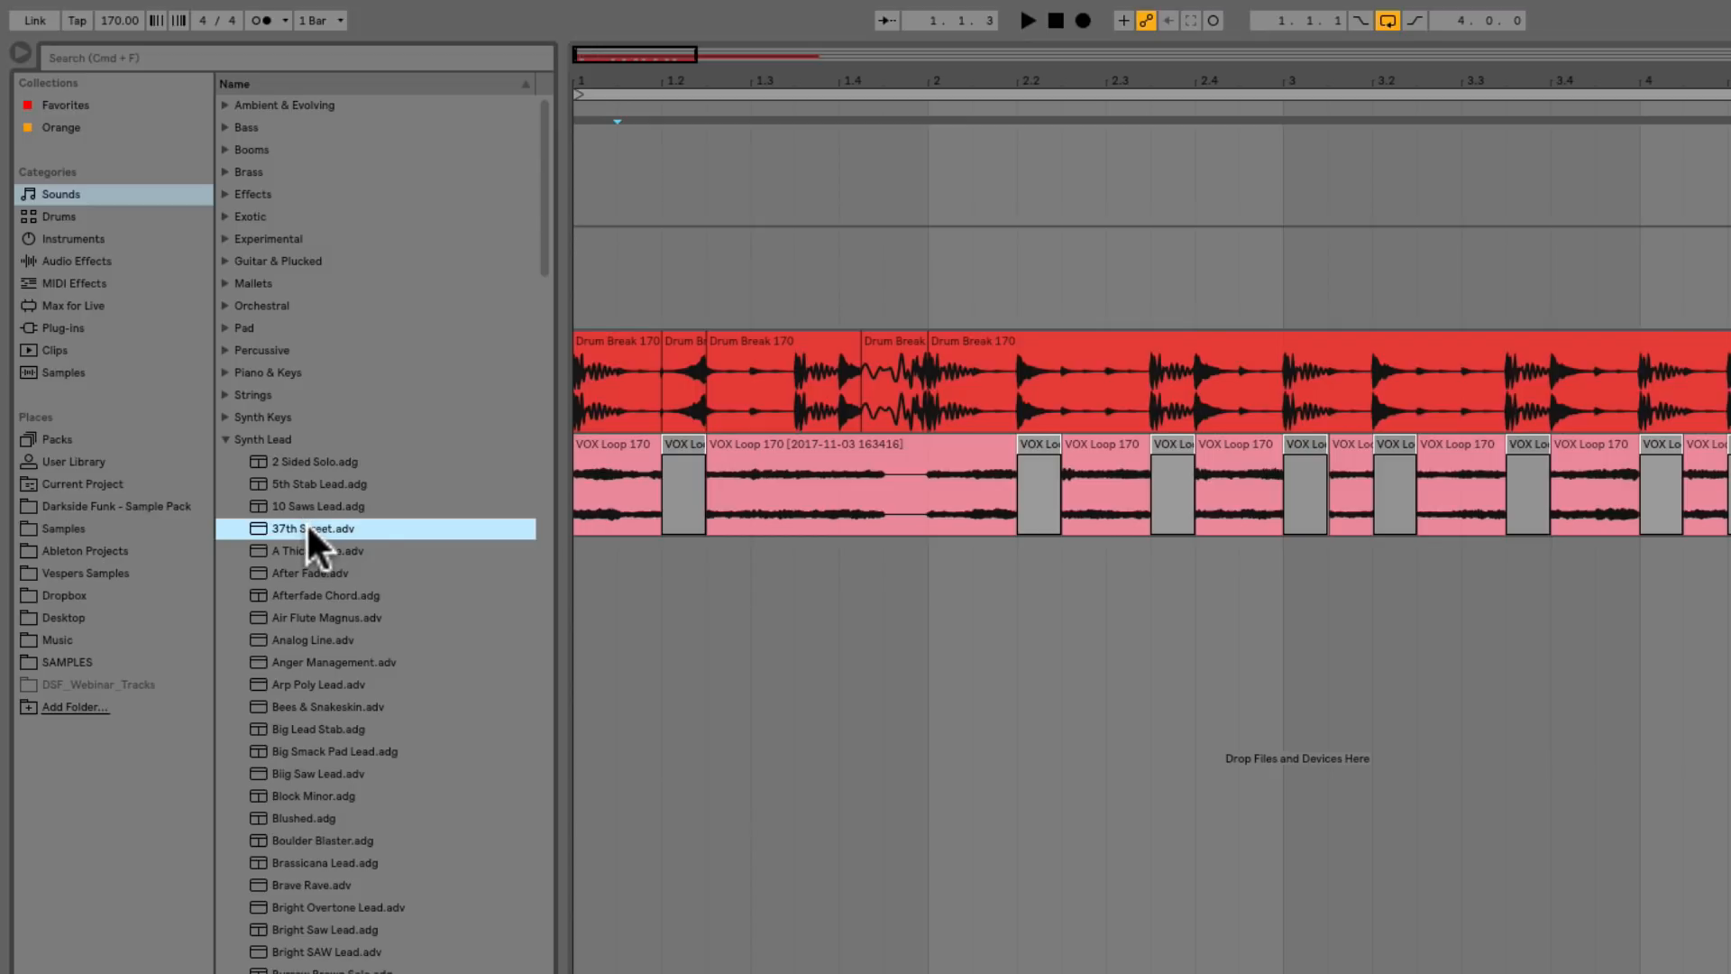
{"action": "right_click", "coordinate": [309, 531]}
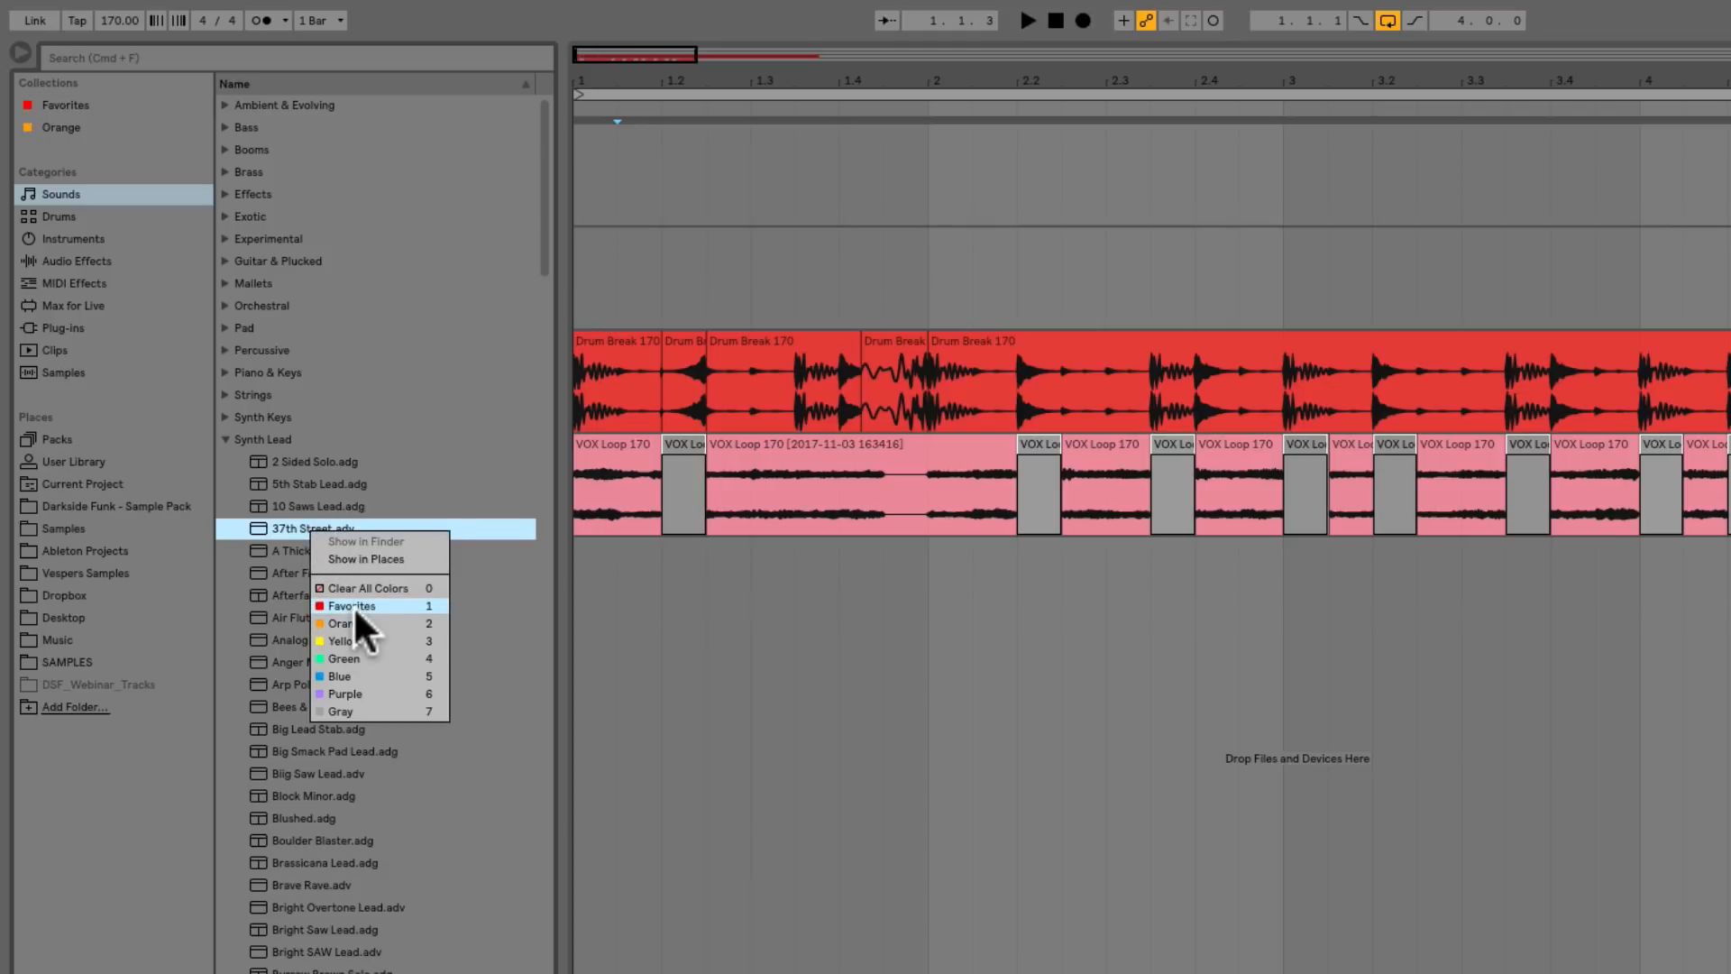
{"action": "left_click", "coordinate": [381, 675]}
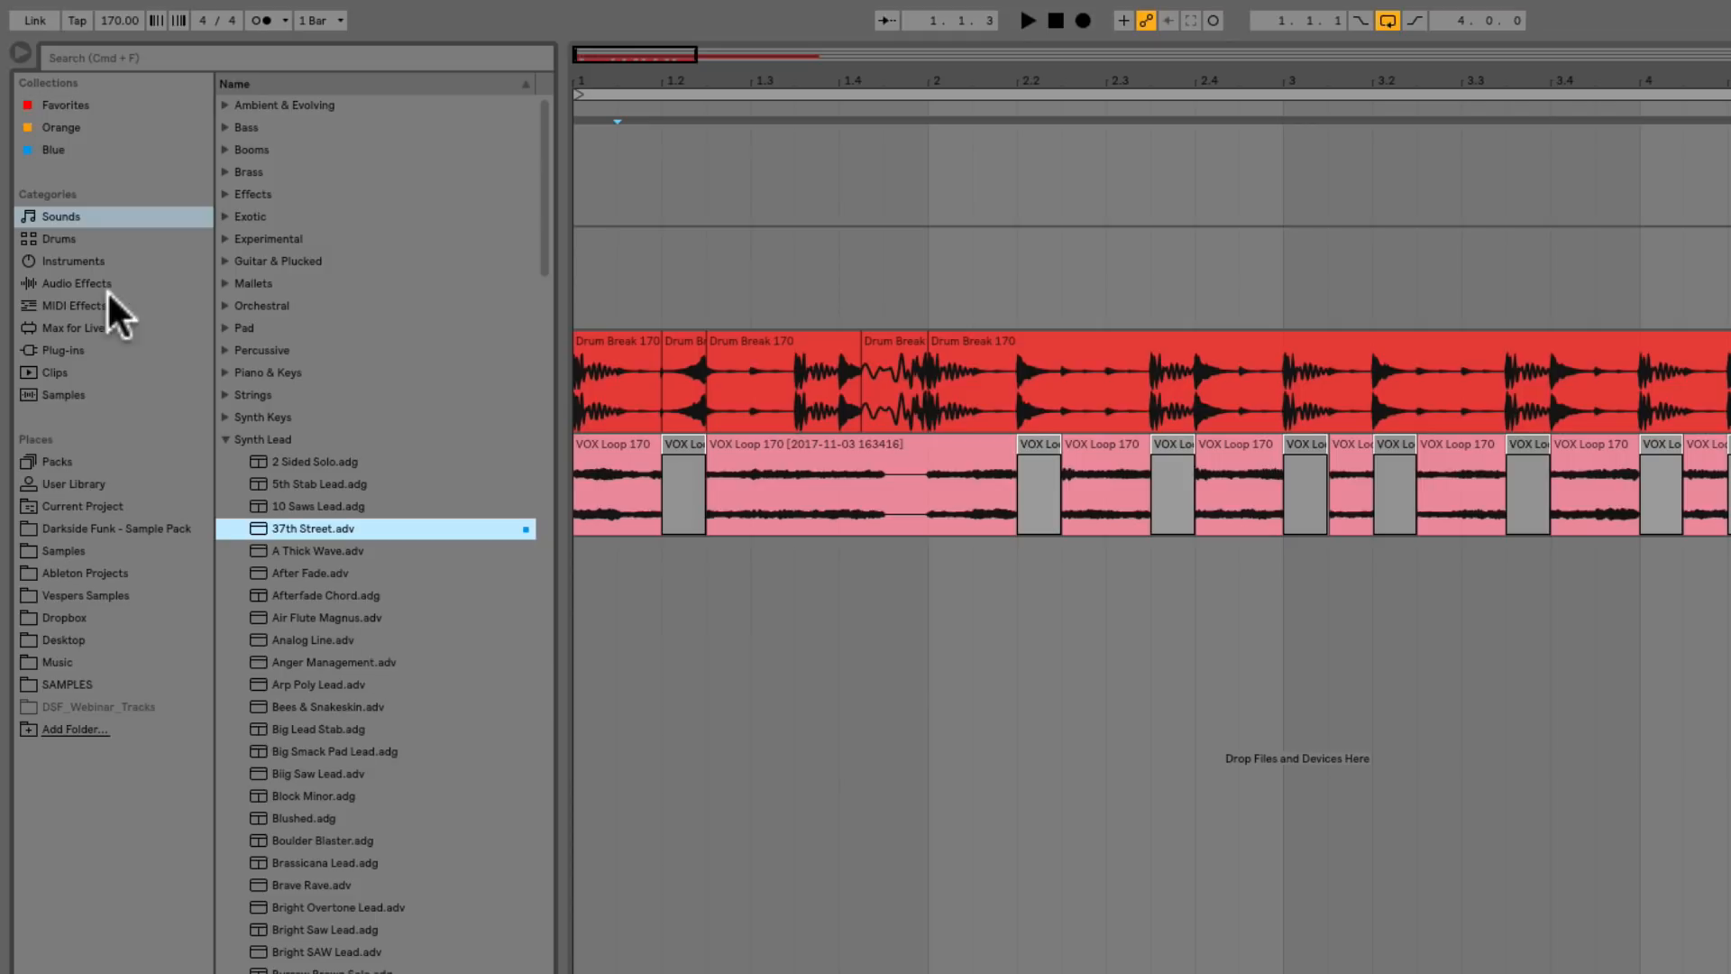
{"action": "left_click", "coordinate": [52, 149]}
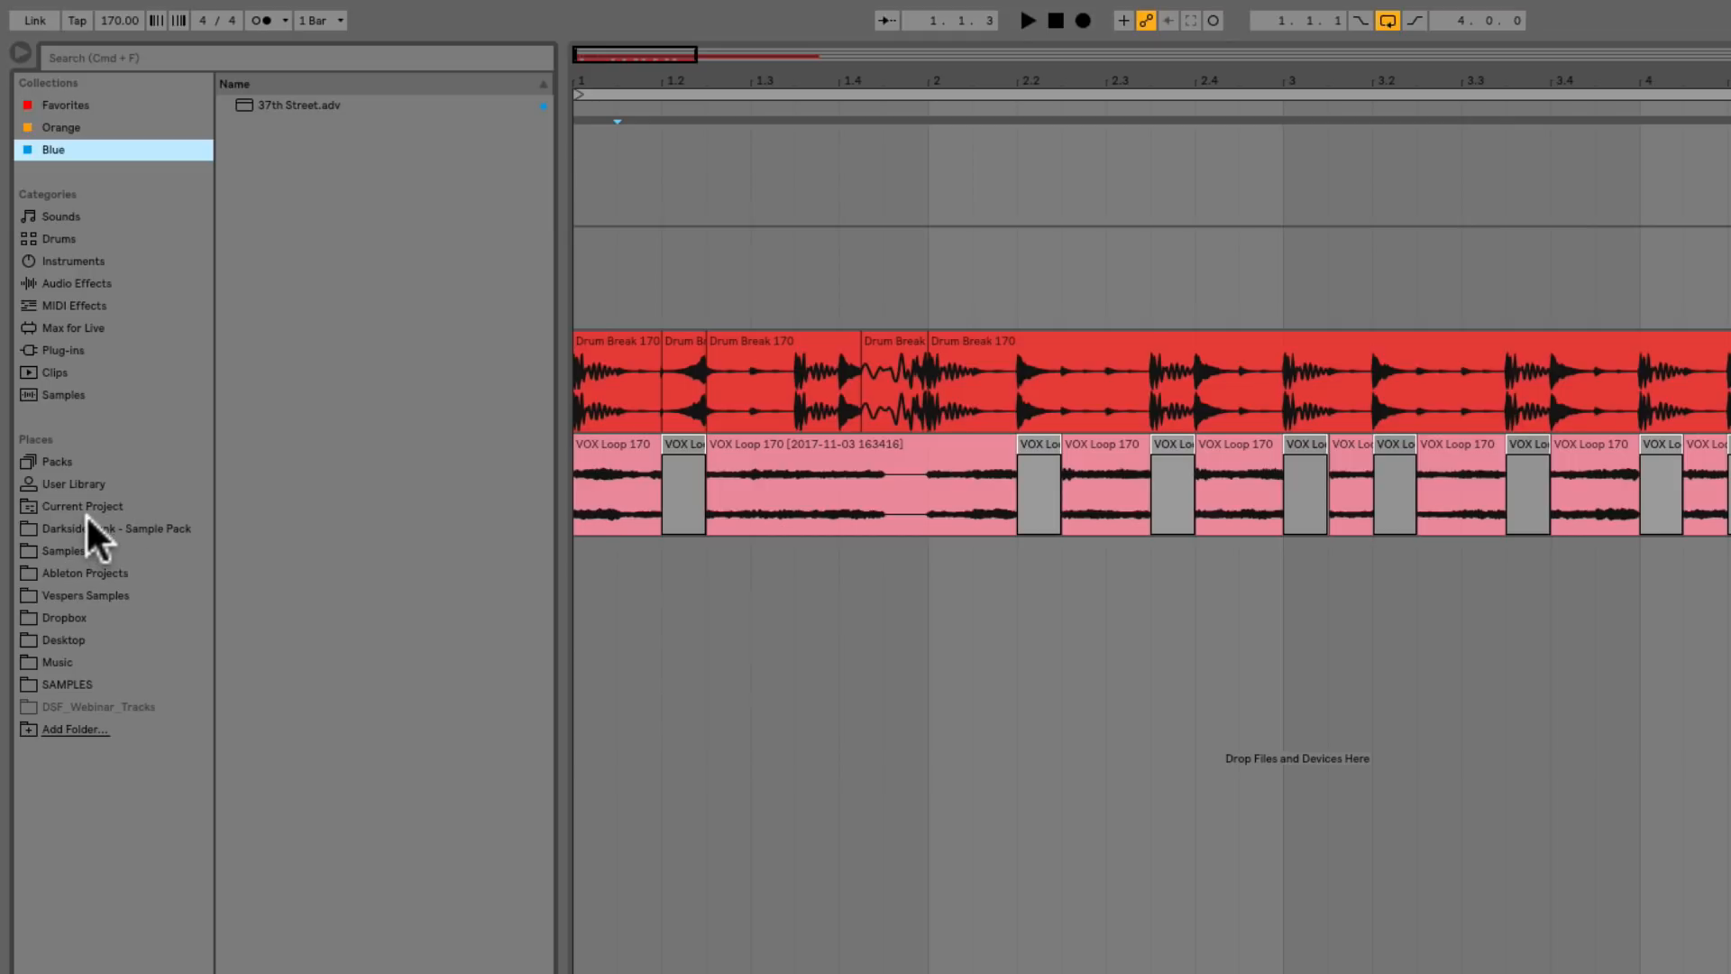
Find Serum among the Xfer Records Audio Units plug-ins, assign it to the Blue collection and show that collection
{"action": "left_click", "coordinate": [56, 350]}
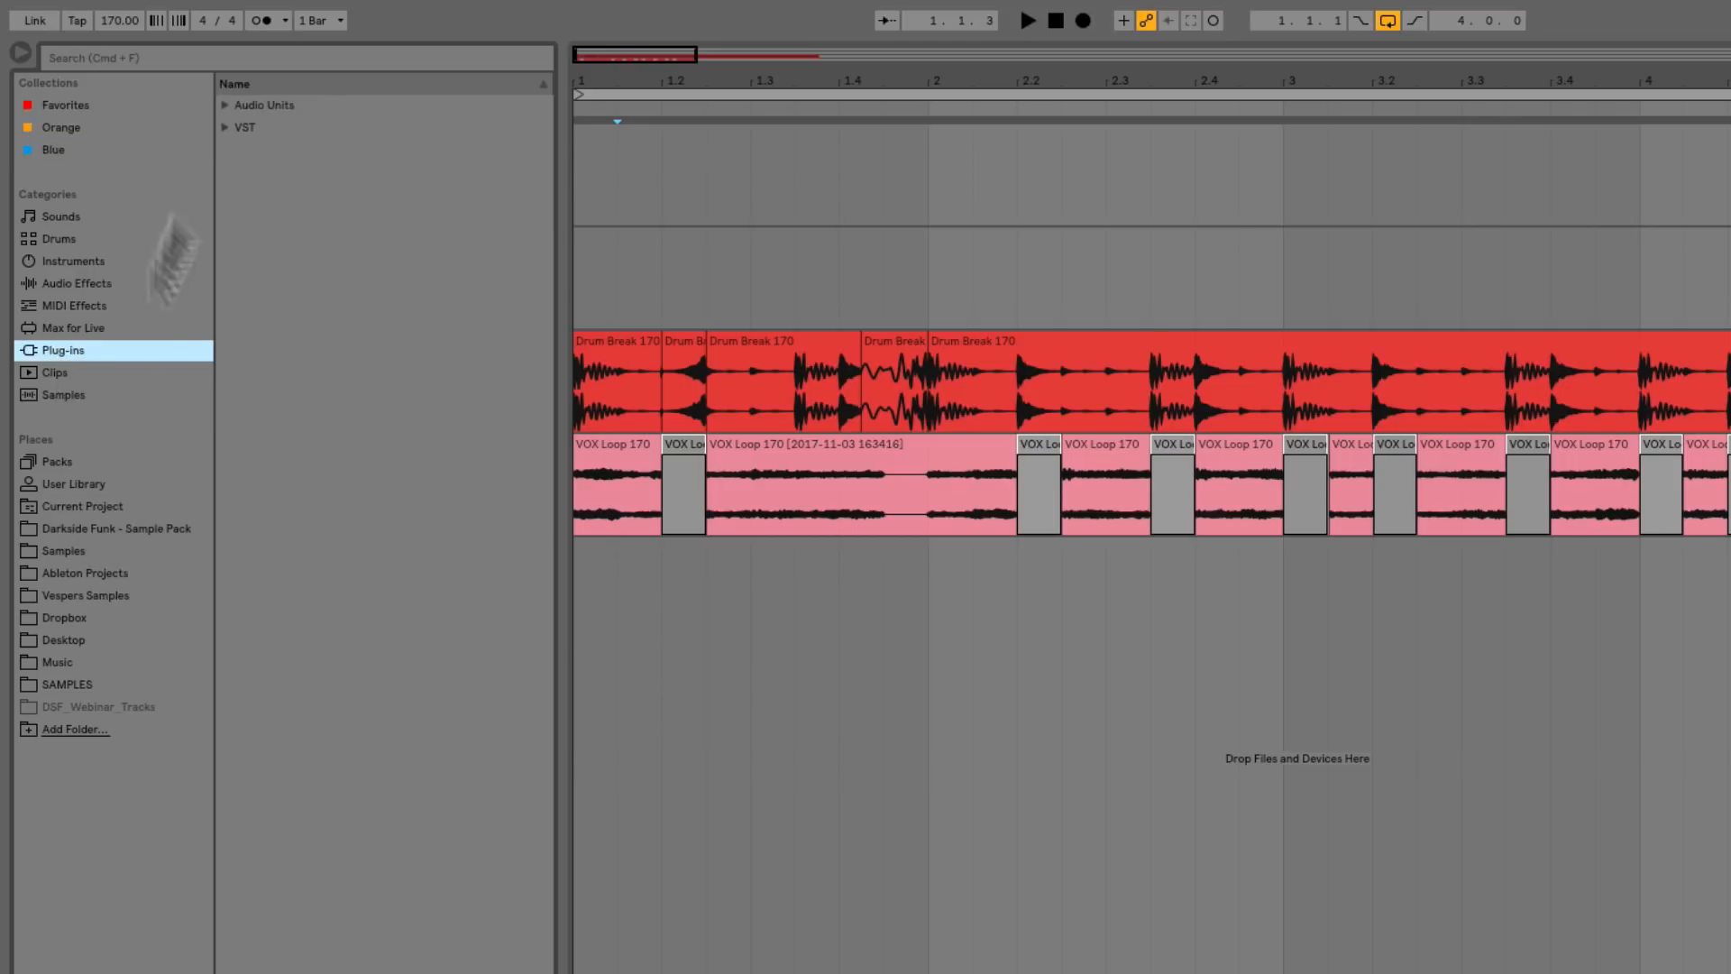
{"action": "left_click", "coordinate": [225, 106]}
{"action": "scroll", "coordinate": [400, 507], "scroll_direction": "down", "scroll_amount": 5}
{"action": "left_click", "coordinate": [346, 972]}
{"action": "scroll", "coordinate": [348, 923], "scroll_direction": "down", "scroll_amount": 3}
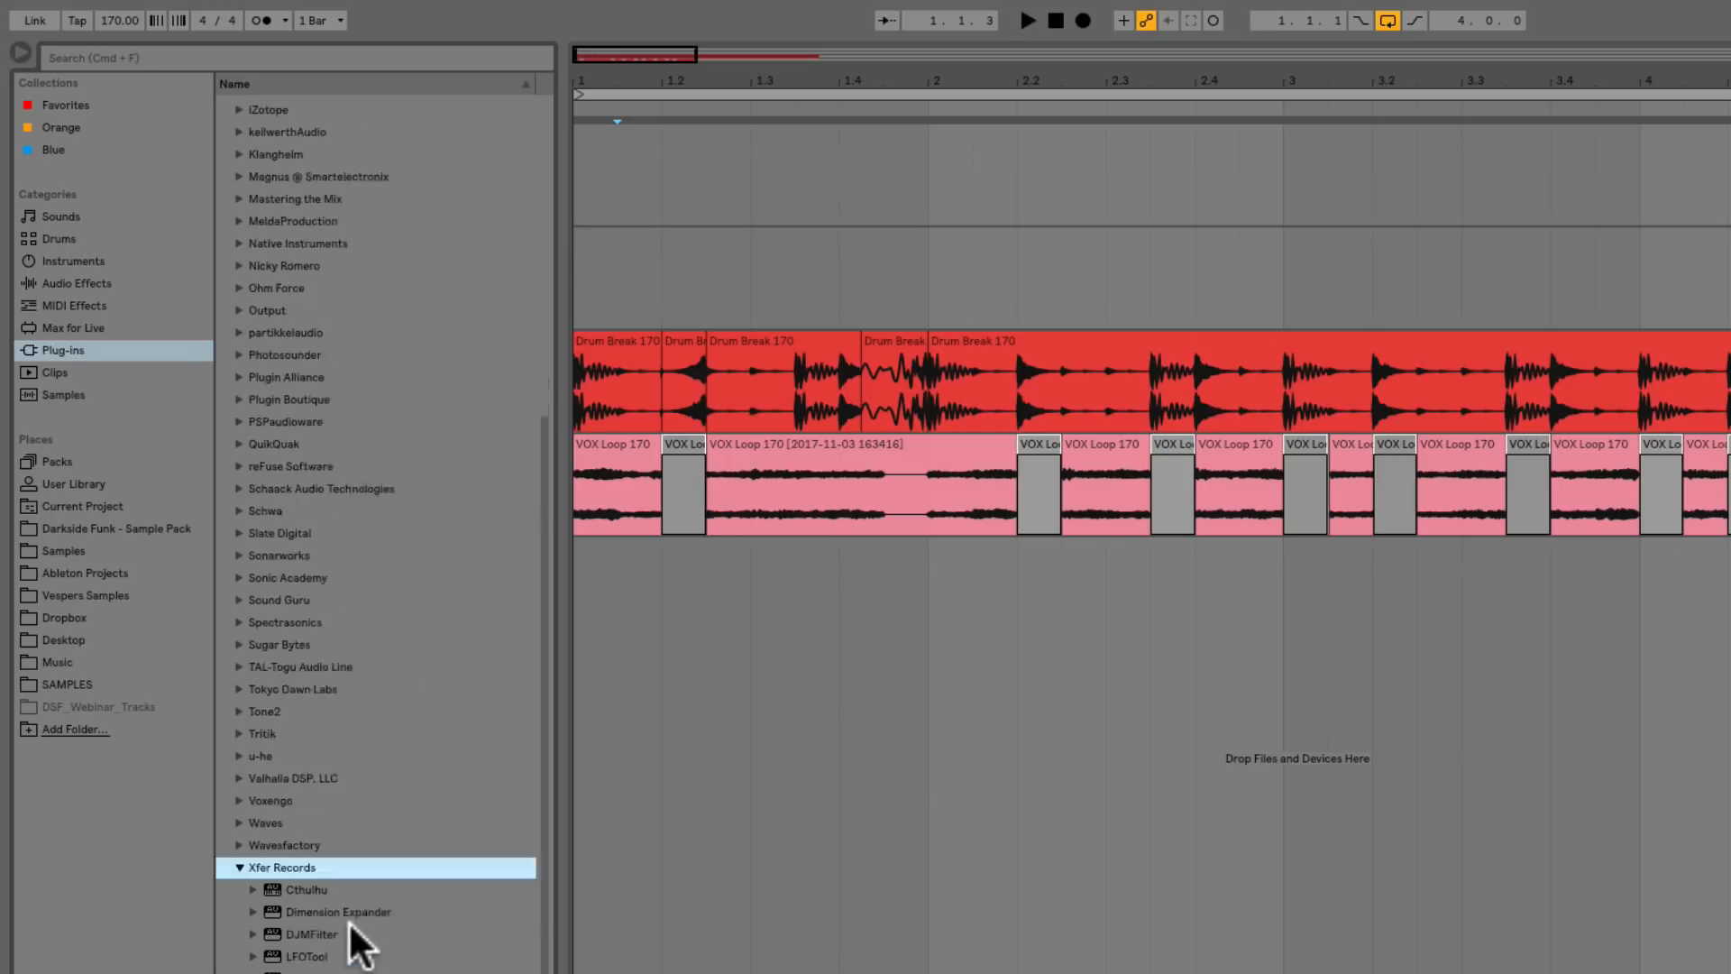
{"action": "left_click", "coordinate": [296, 958]}
{"action": "right_click", "coordinate": [296, 957]}
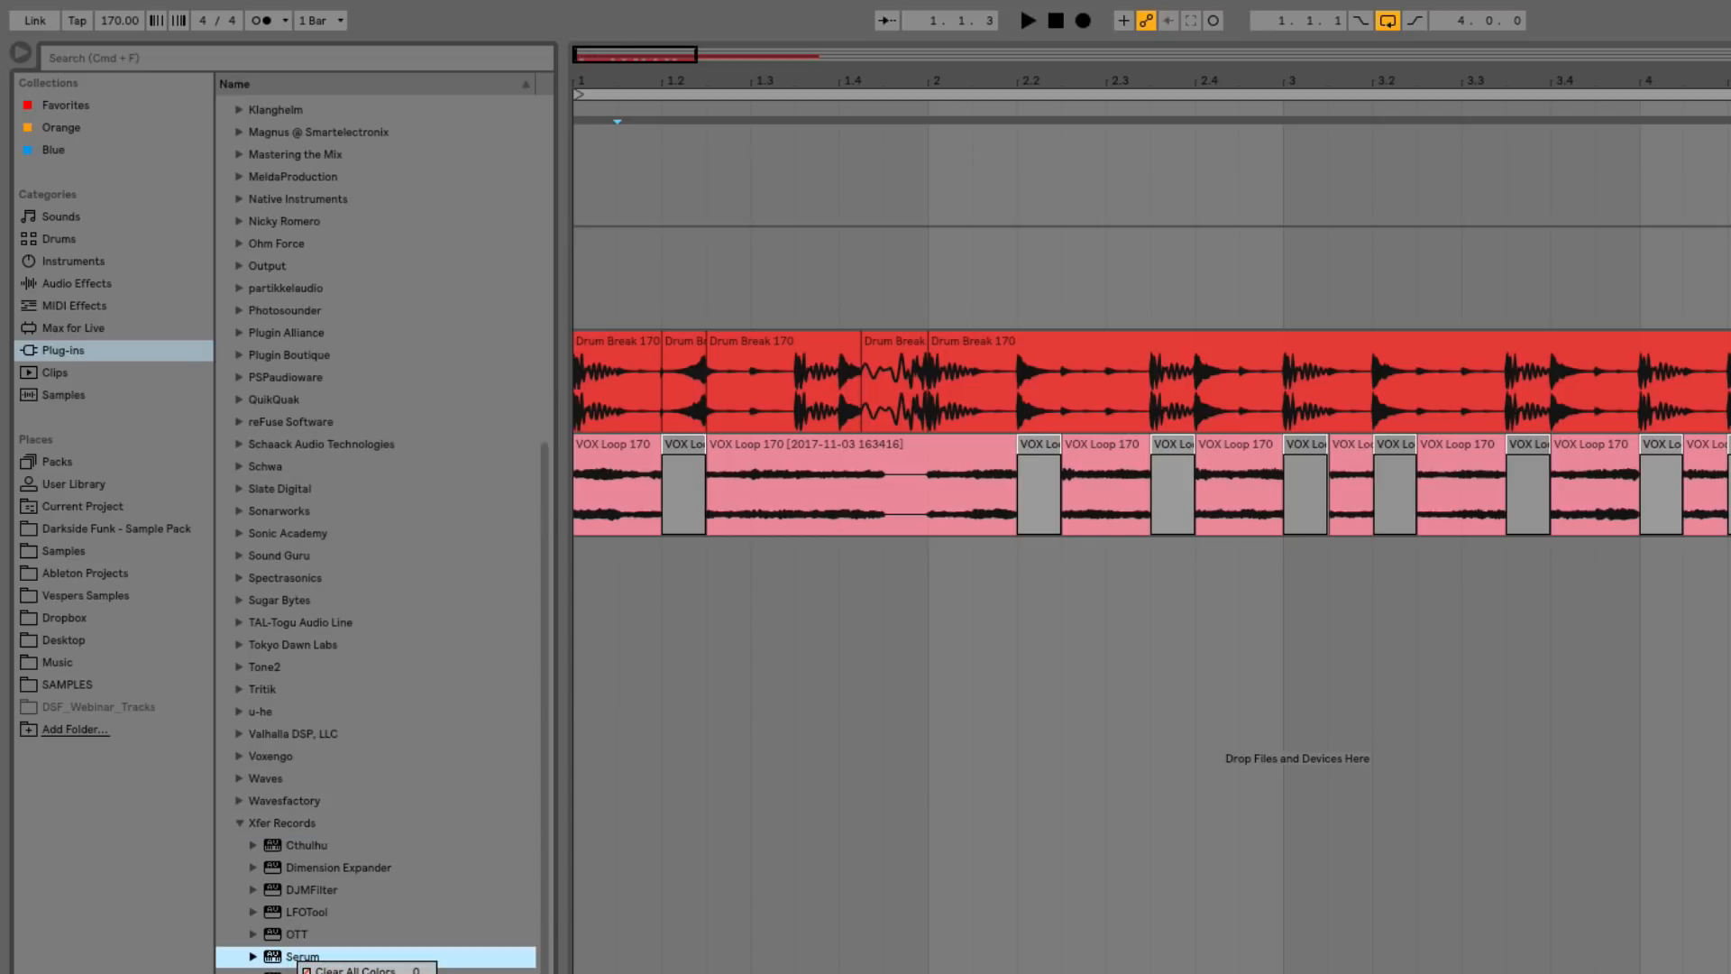
{"action": "left_click", "coordinate": [353, 973]}
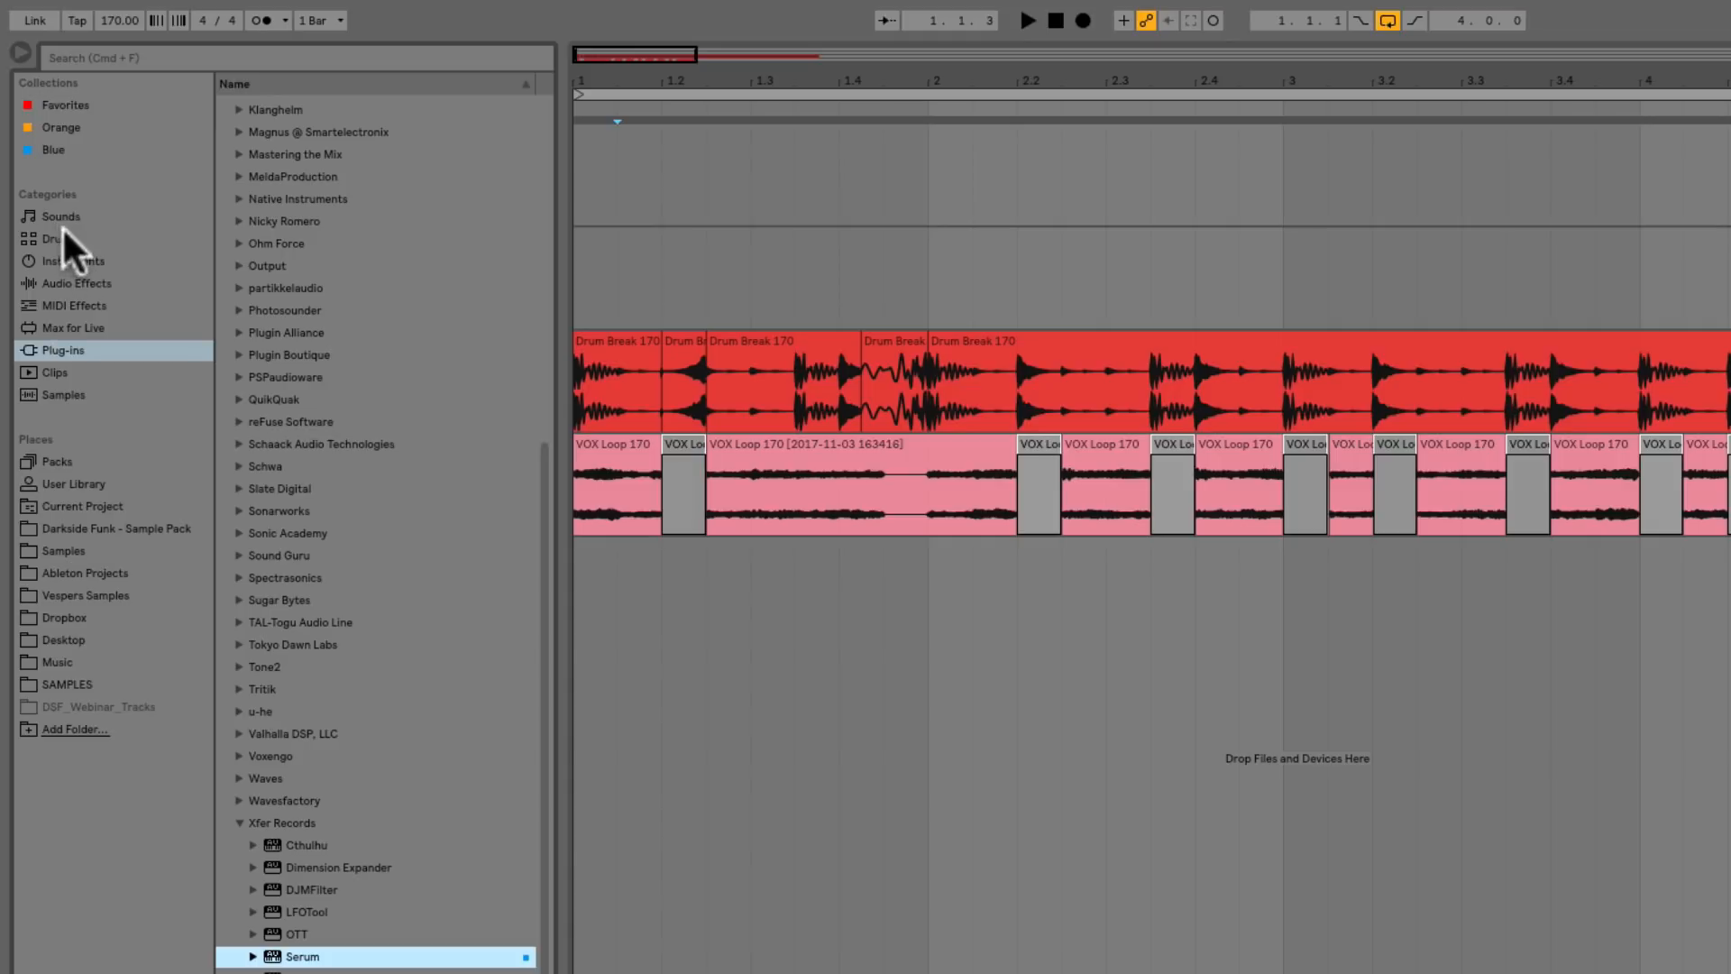
{"action": "left_click", "coordinate": [52, 148]}
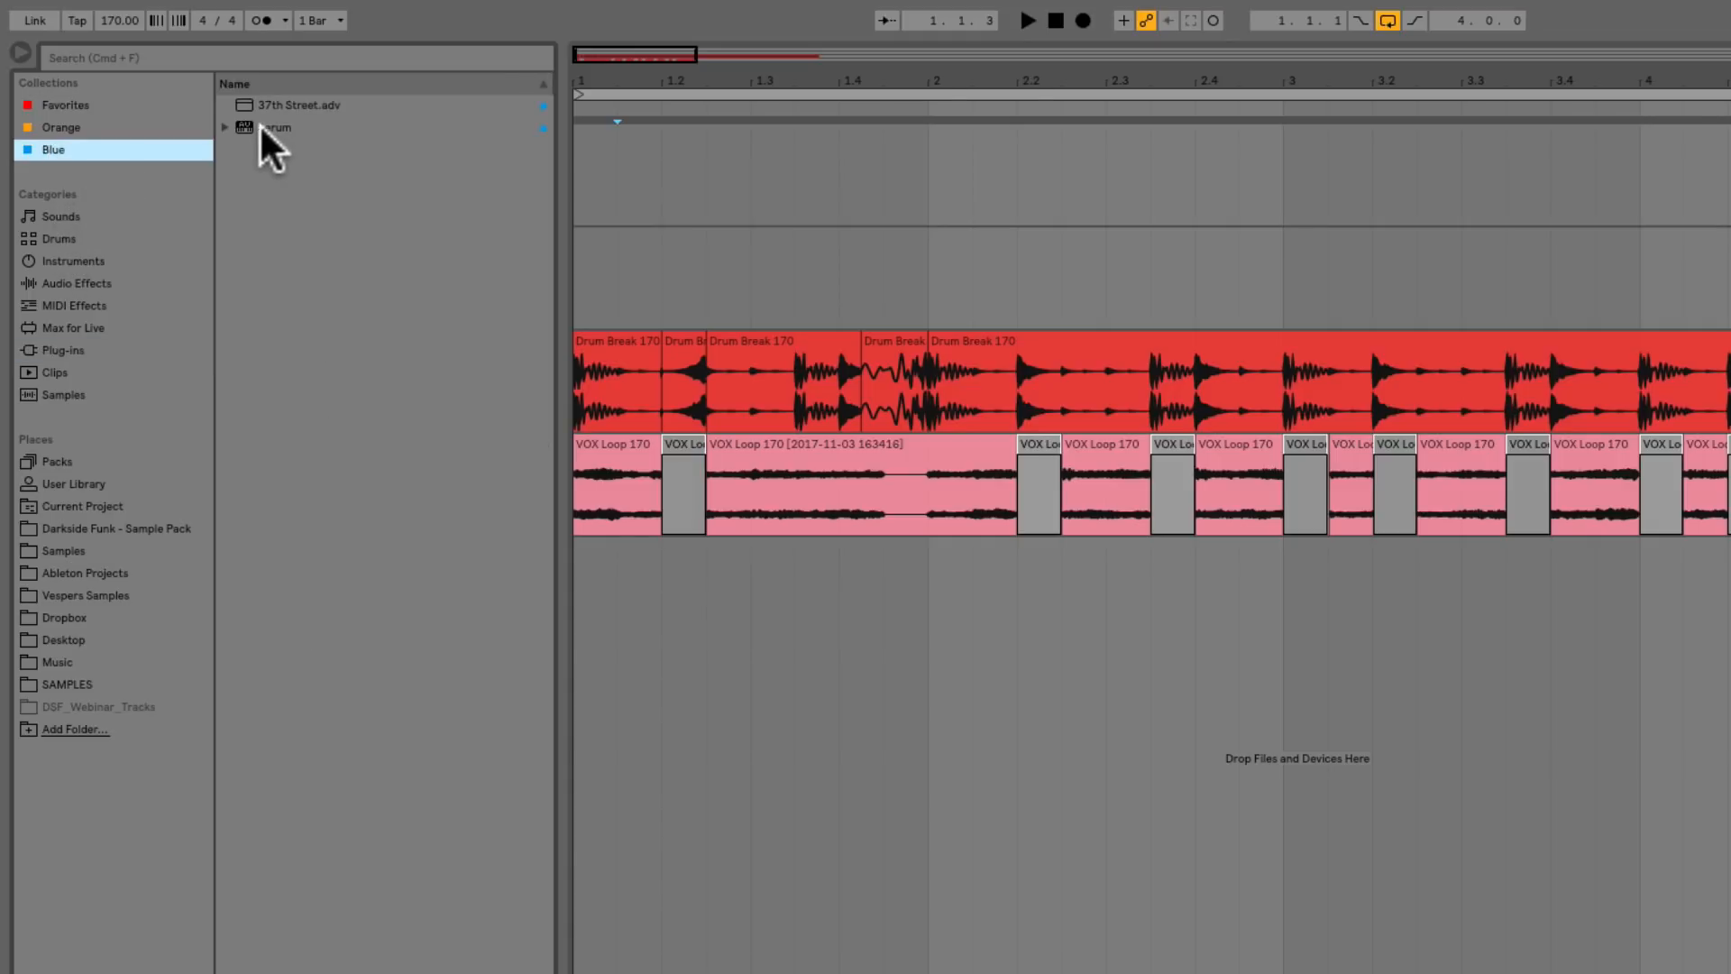
Assign 100BPM_Drum_Loop_9.wav from the Darkside Funk sample pack's Drum Loops folder to the Blue collection and show that collection
{"action": "left_click", "coordinate": [26, 552]}
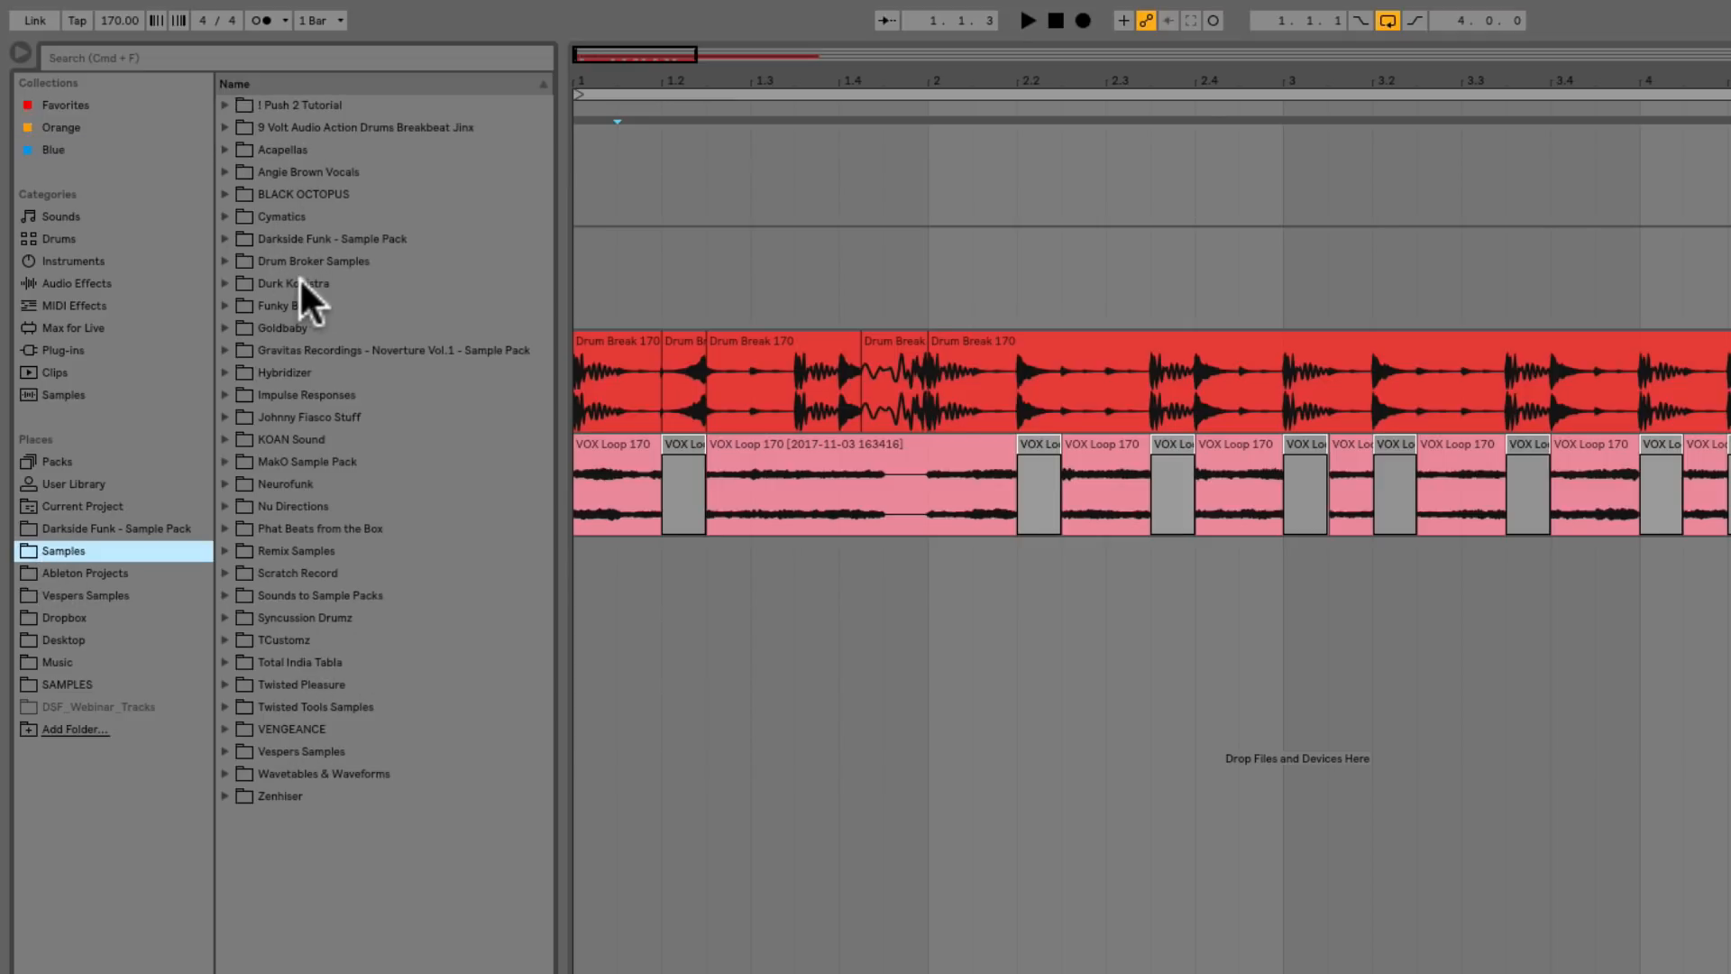
{"action": "left_click", "coordinate": [276, 236]}
{"action": "left_click", "coordinate": [225, 236]}
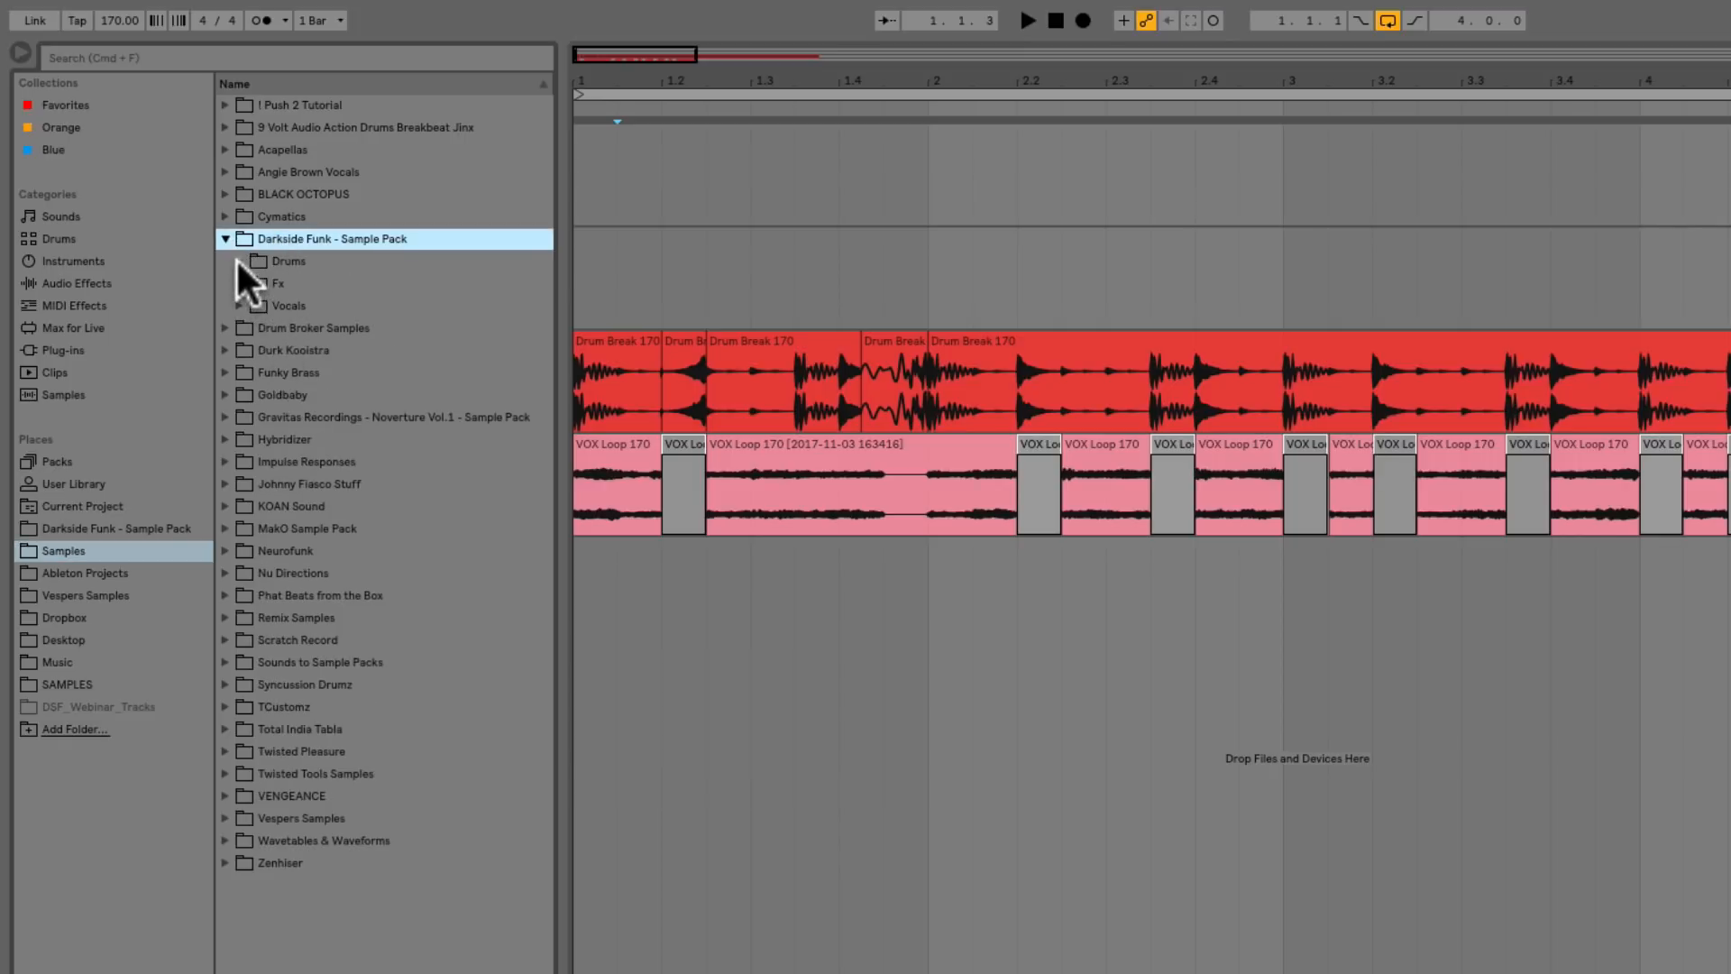
{"action": "left_click", "coordinate": [239, 260]}
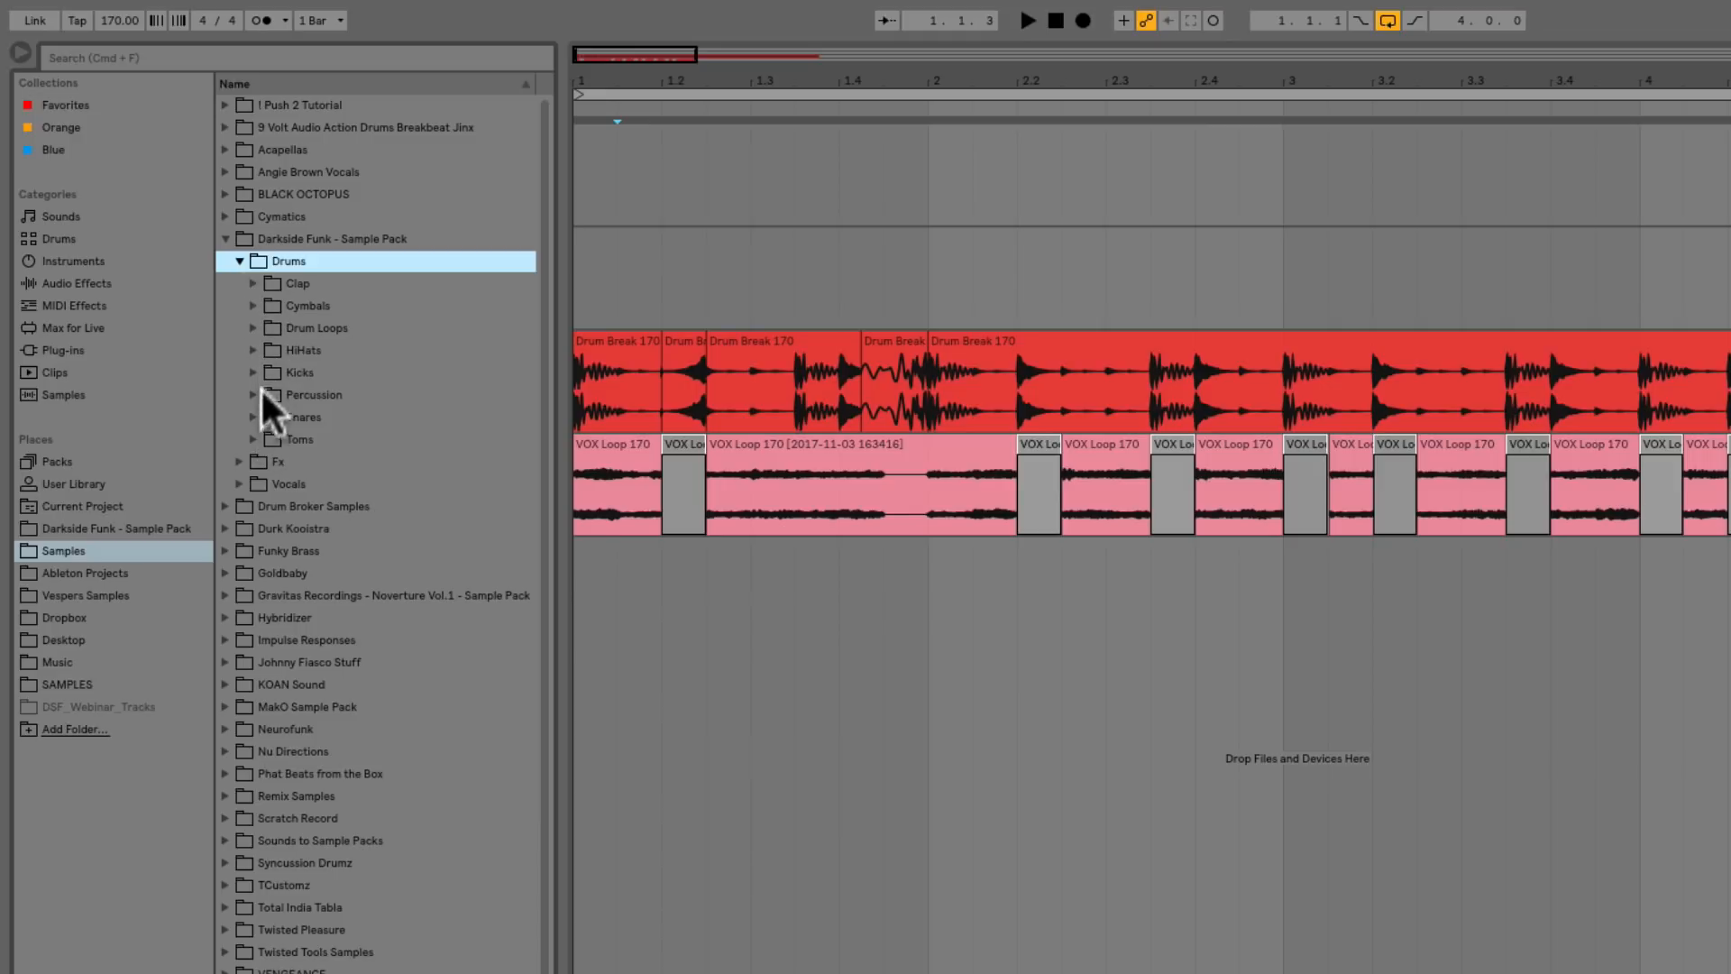
{"action": "left_click", "coordinate": [253, 328]}
{"action": "left_click", "coordinate": [397, 527]}
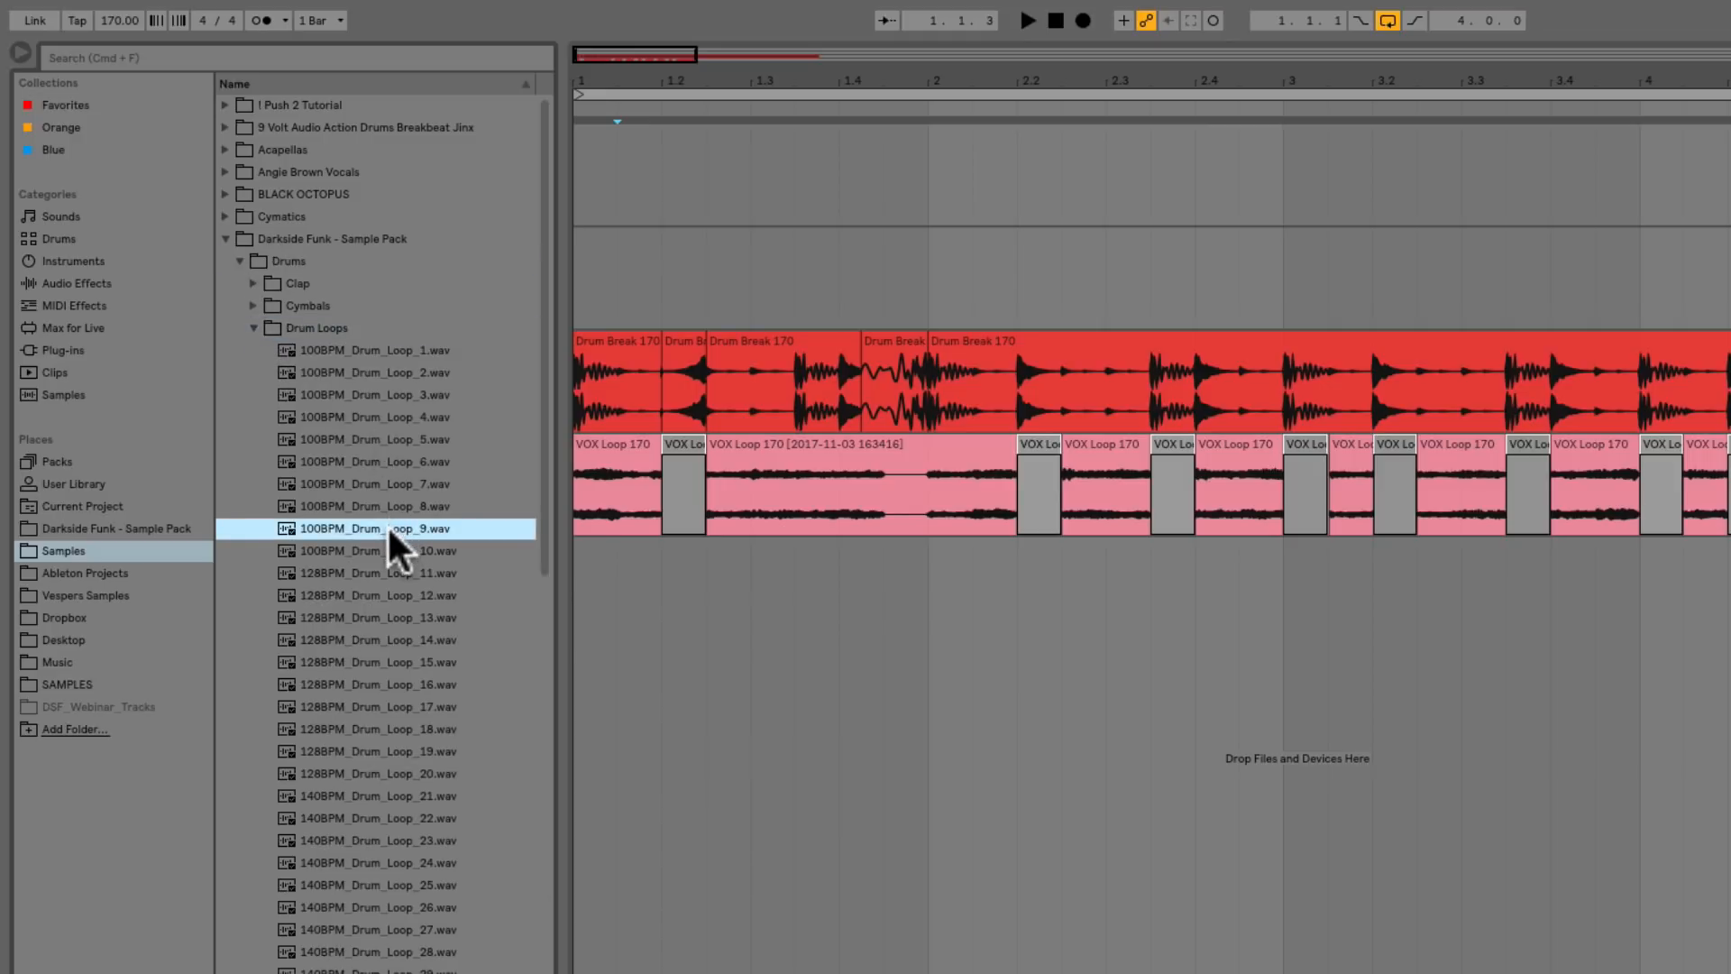
{"action": "right_click", "coordinate": [340, 532]}
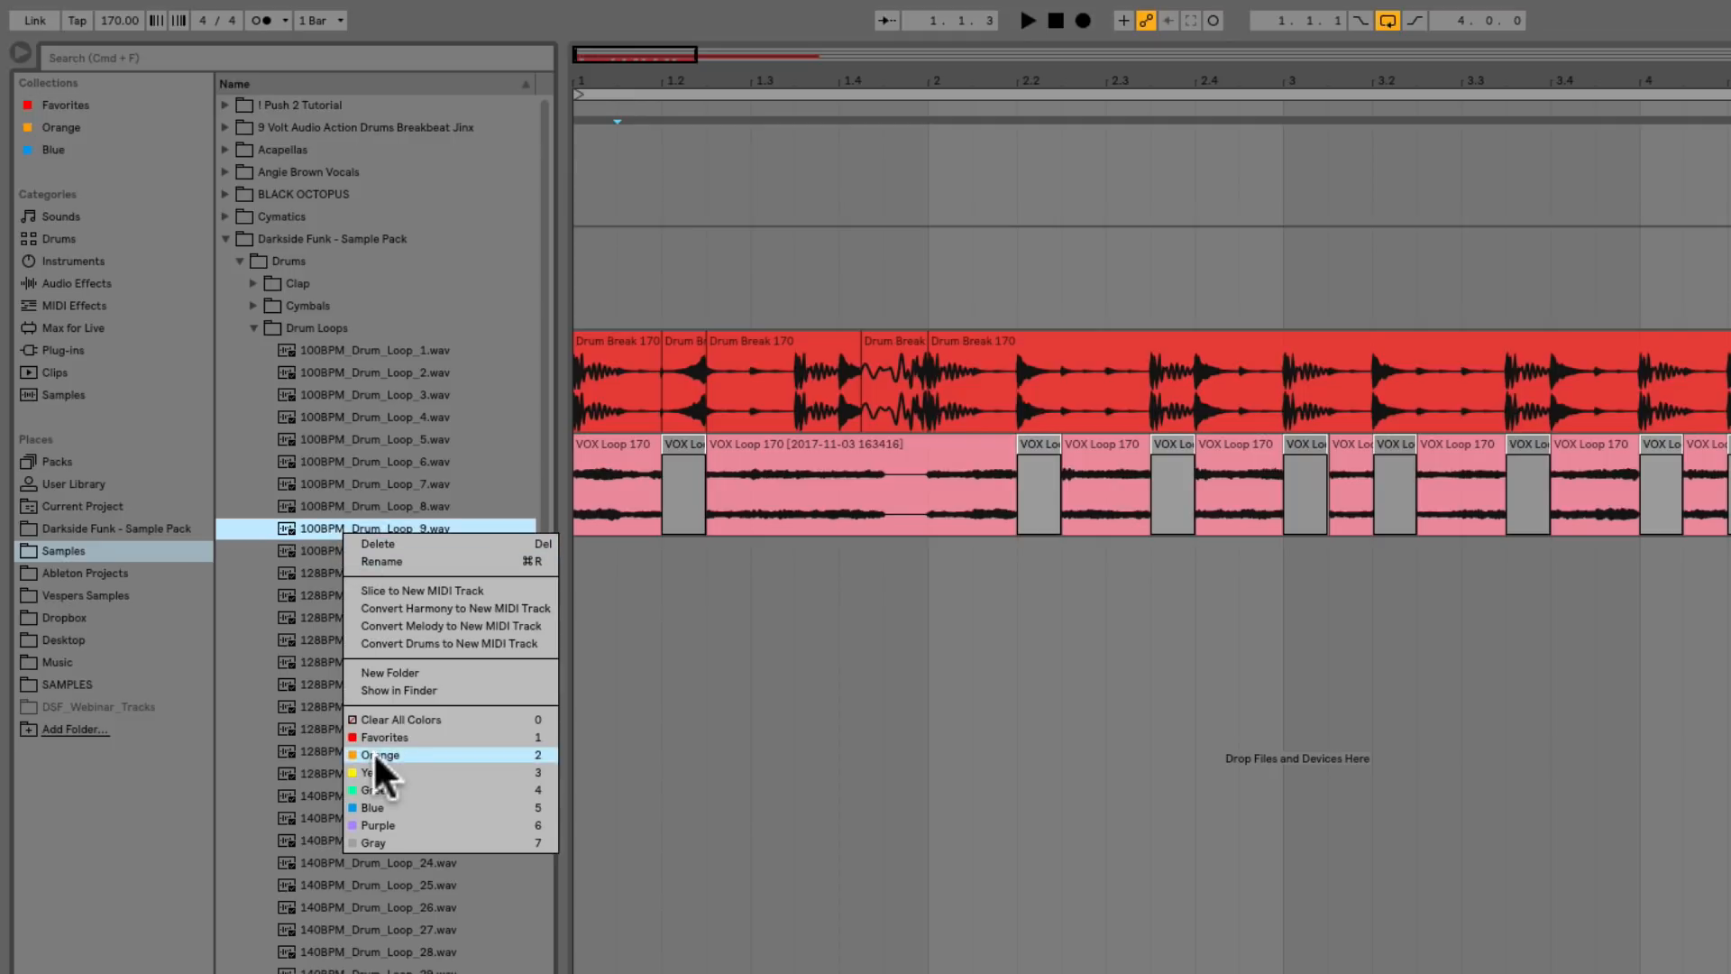
{"action": "left_click", "coordinate": [382, 807]}
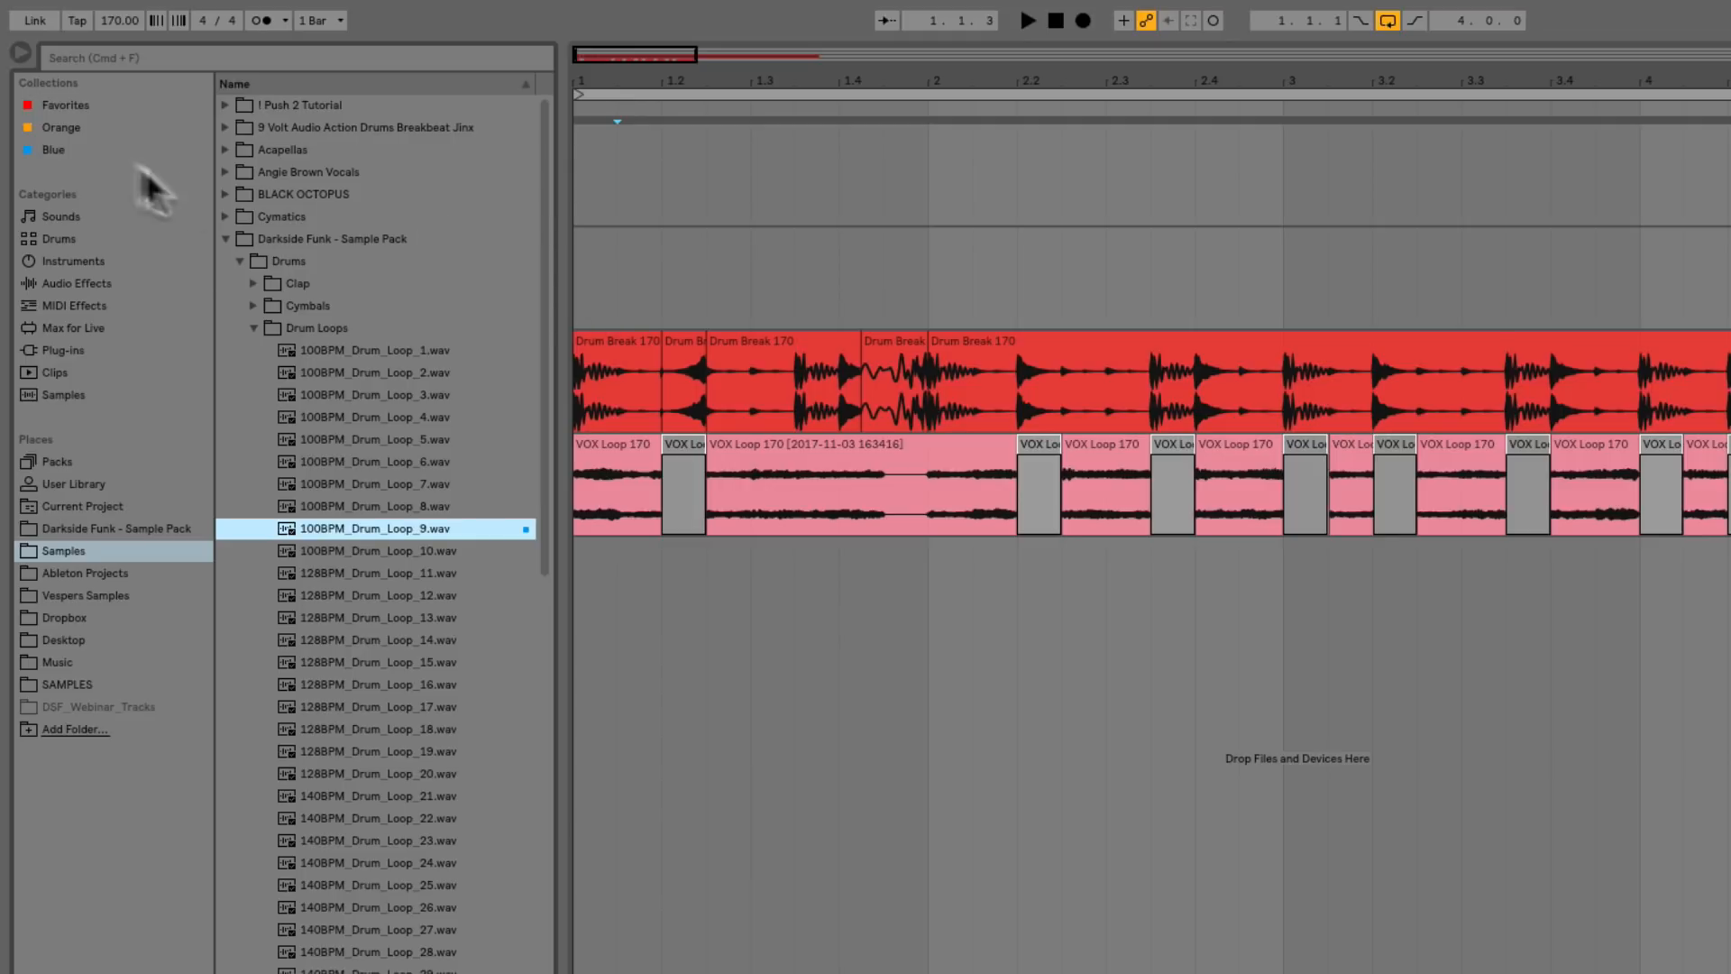
{"action": "left_click", "coordinate": [53, 149]}
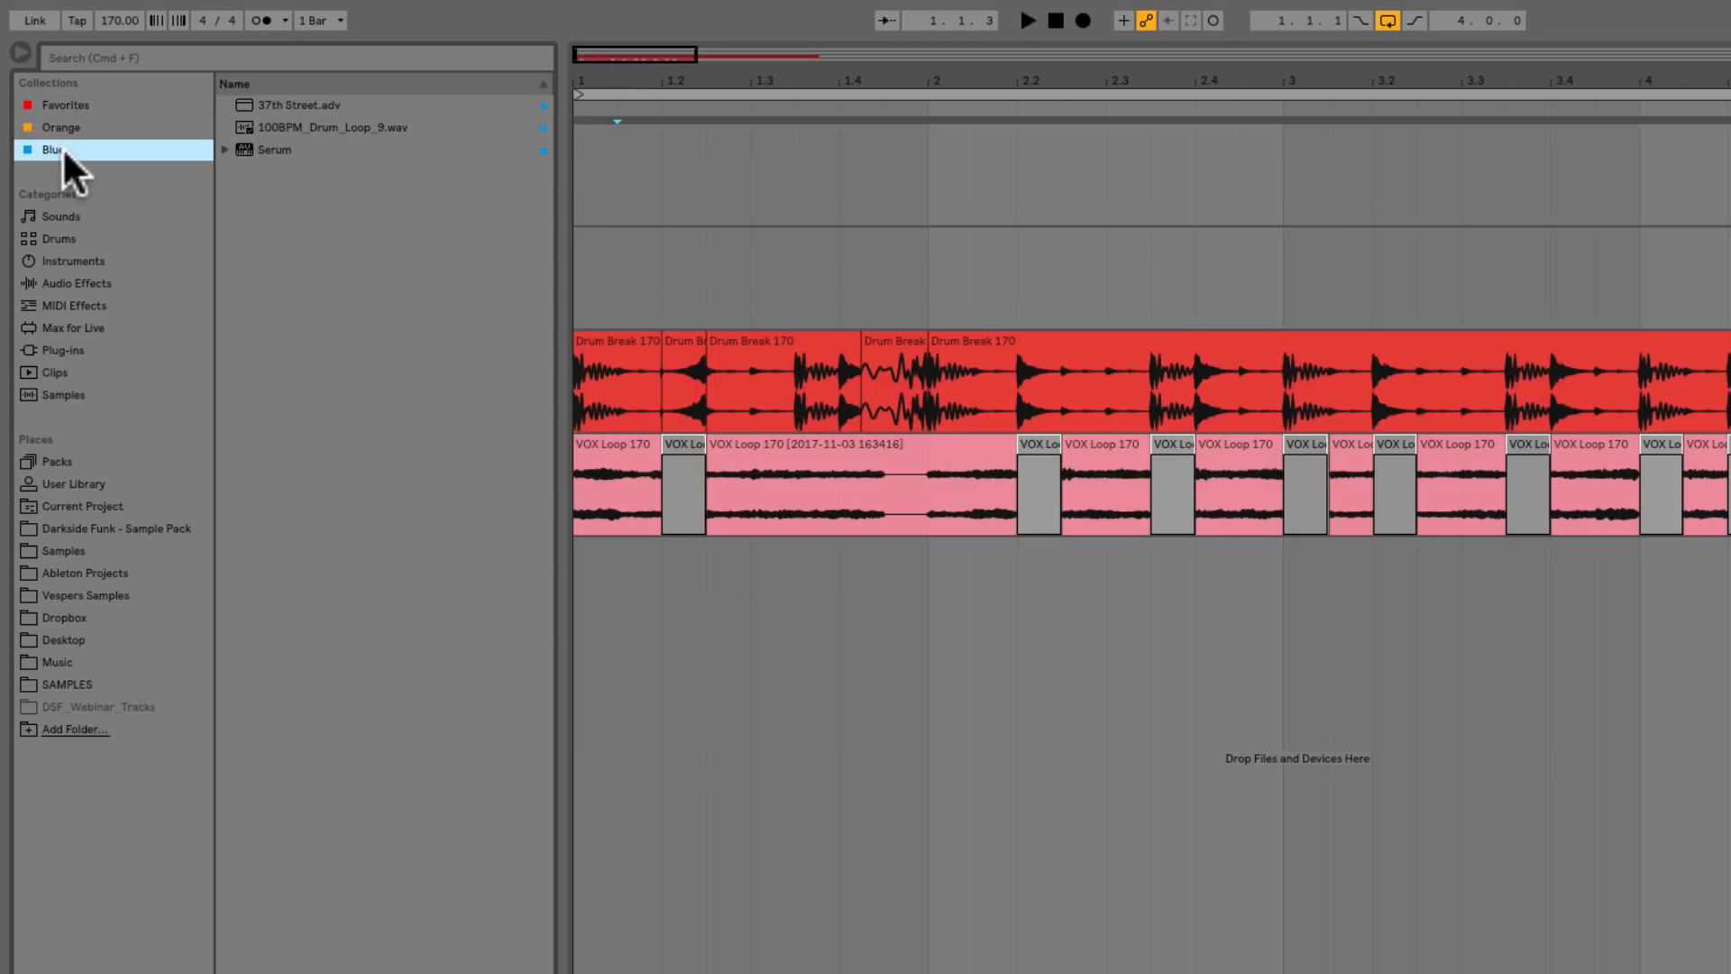
Remove Serum from the Blue collection by clearing all its colors, and show the collection again
{"action": "left_click", "coordinate": [277, 148]}
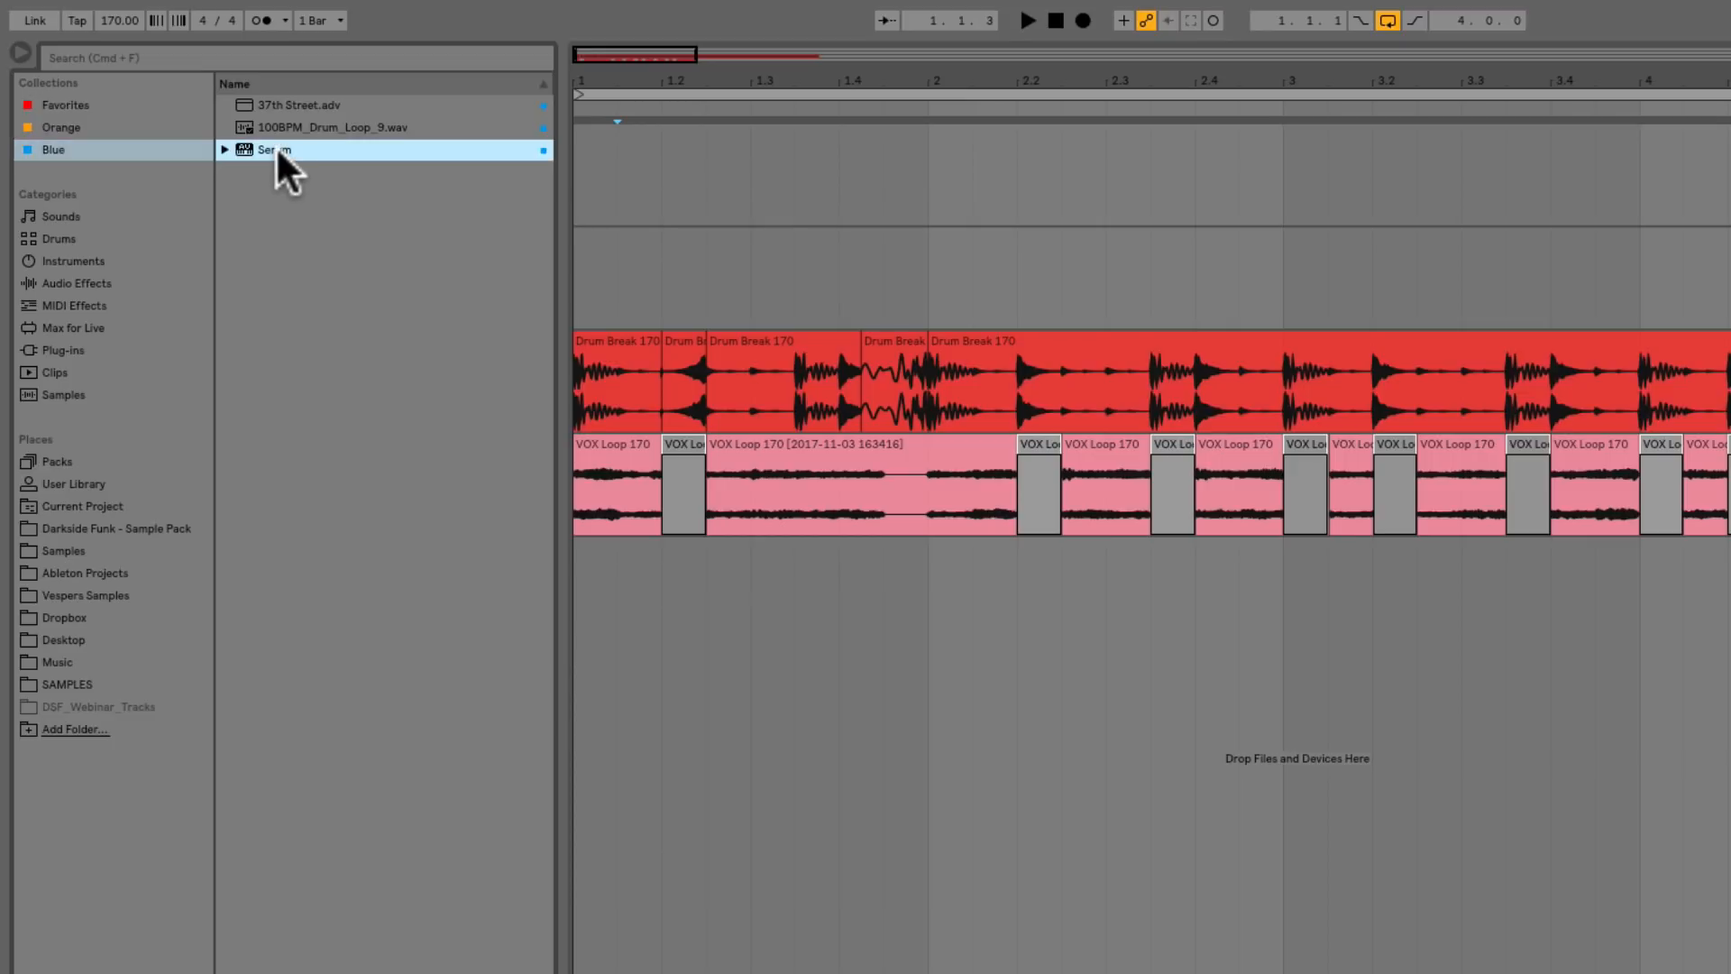
{"action": "right_click", "coordinate": [282, 148]}
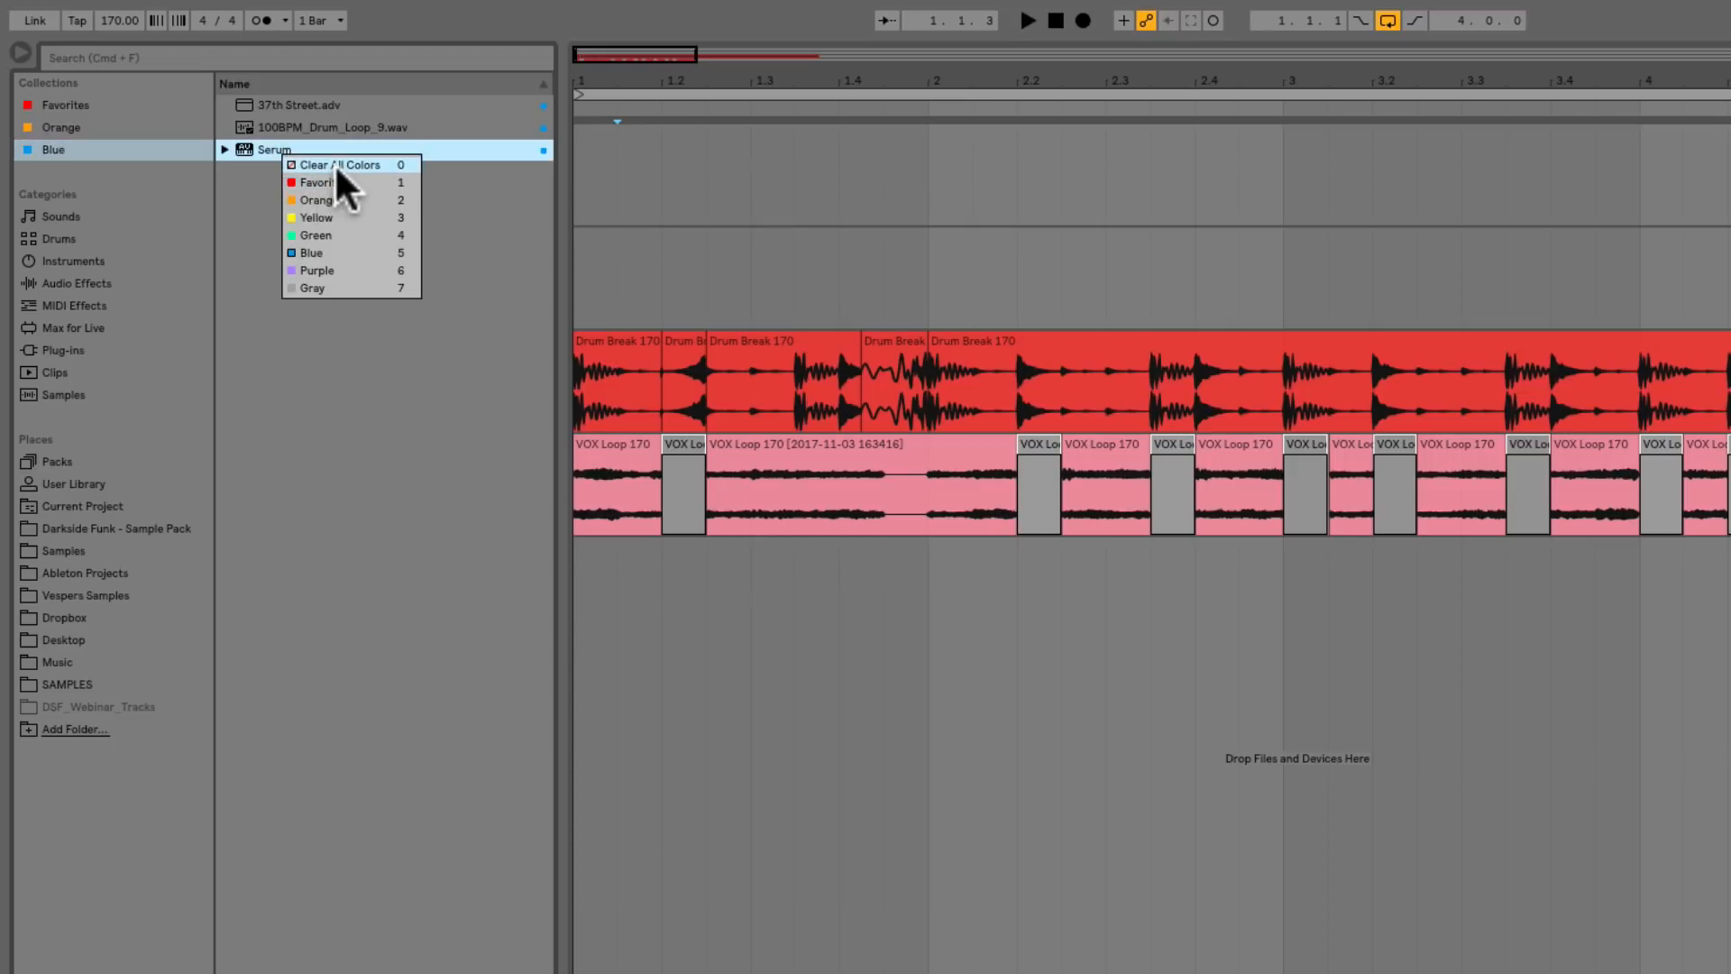
{"action": "left_click", "coordinate": [337, 165]}
{"action": "left_click", "coordinate": [59, 150]}
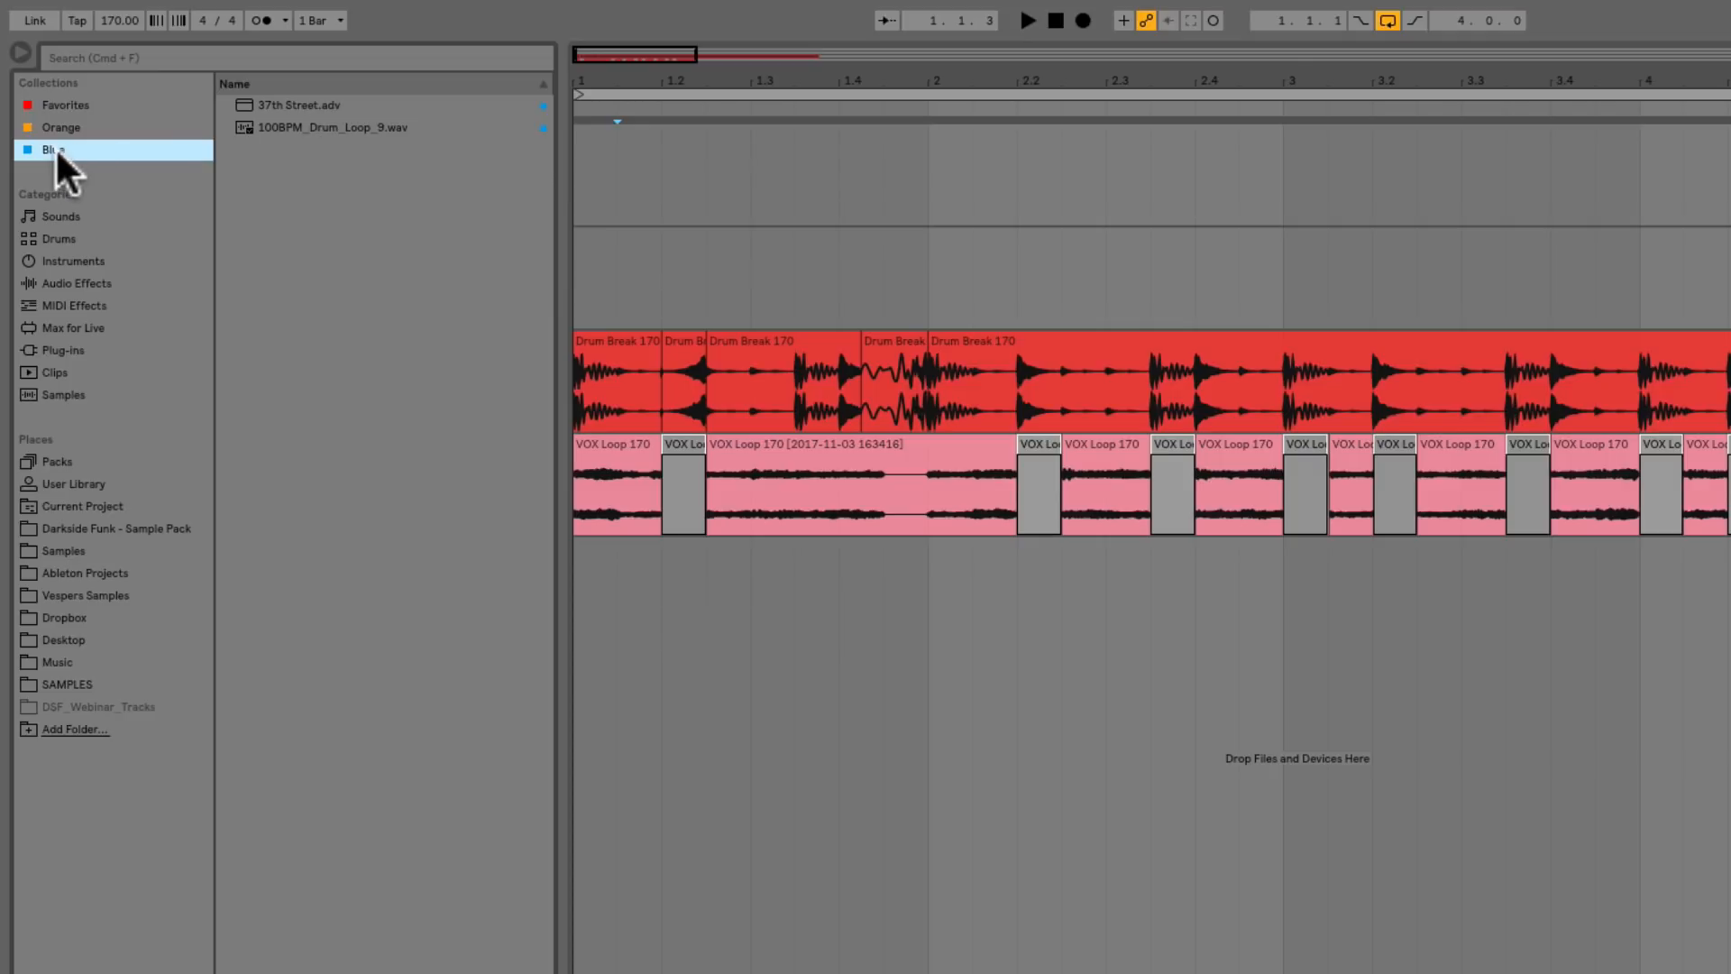